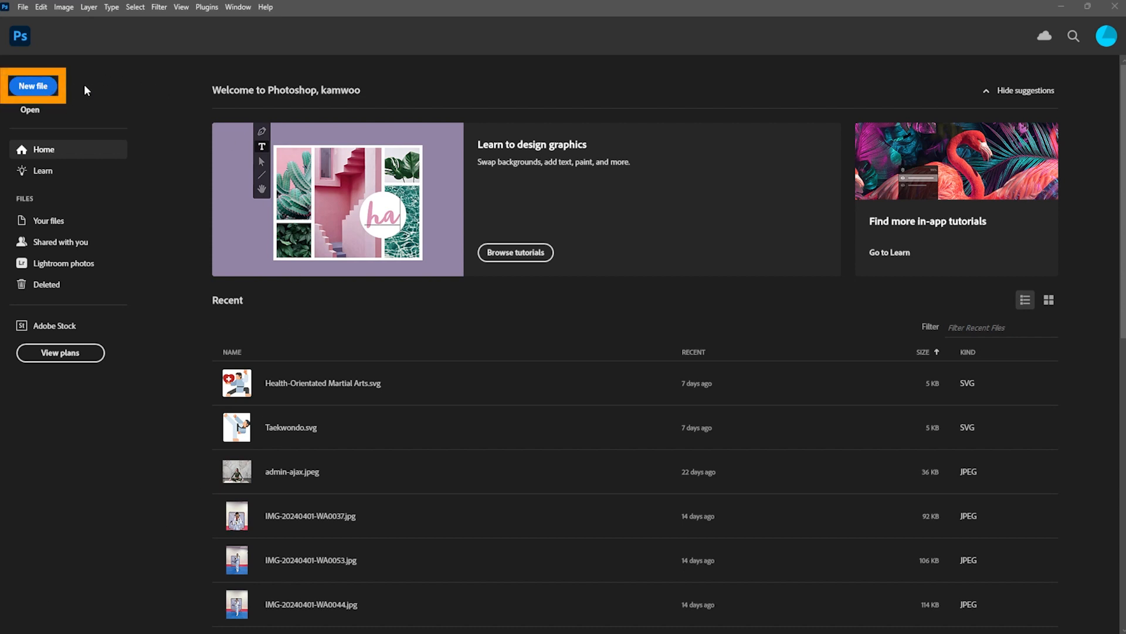
Start setting up a new document and go to its preset details.
left_click(38, 87)
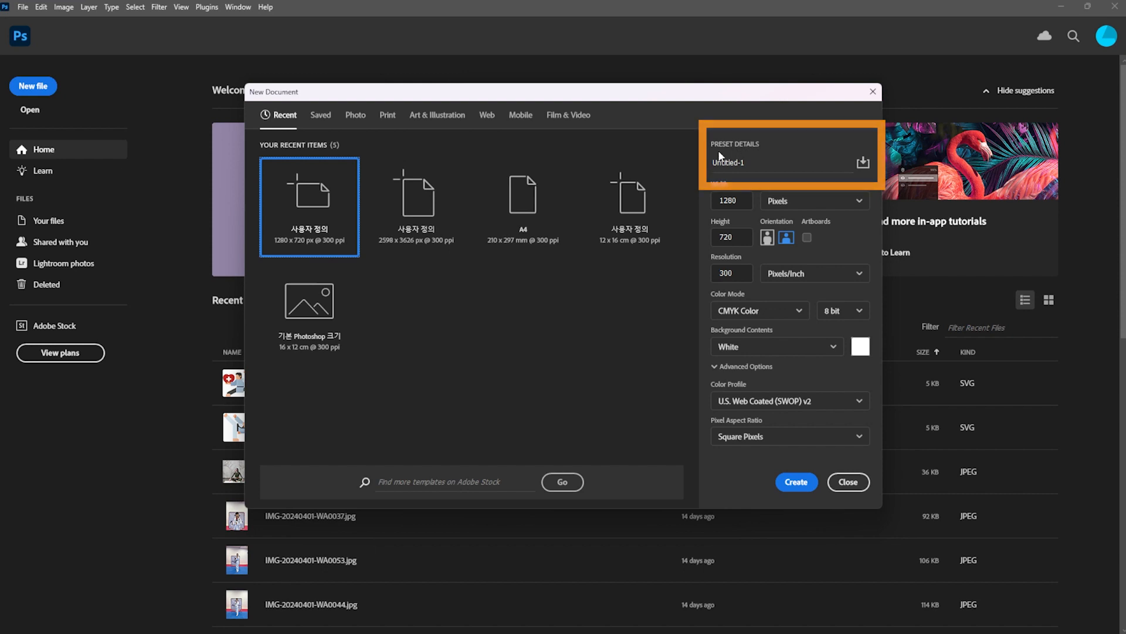
left_click(765, 162)
left_click(718, 185)
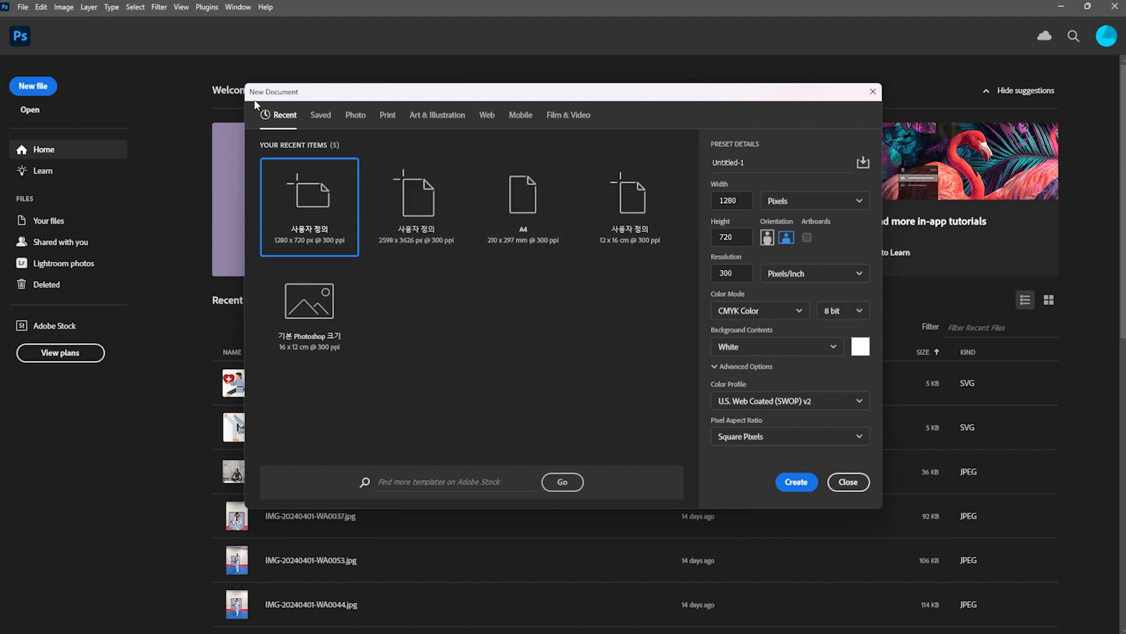
Look through the blank presets and templates offered for Saved, Photo, Print, Art & Illustration, Web, Mobile and Film & Video documents.
left_click(314, 119)
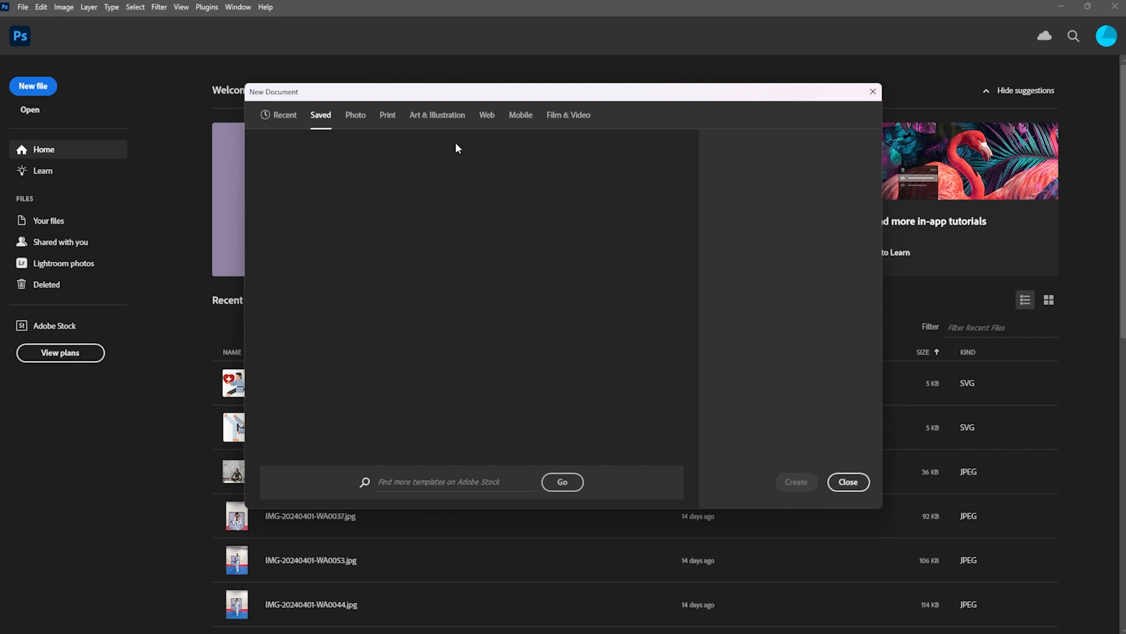
left_click(358, 116)
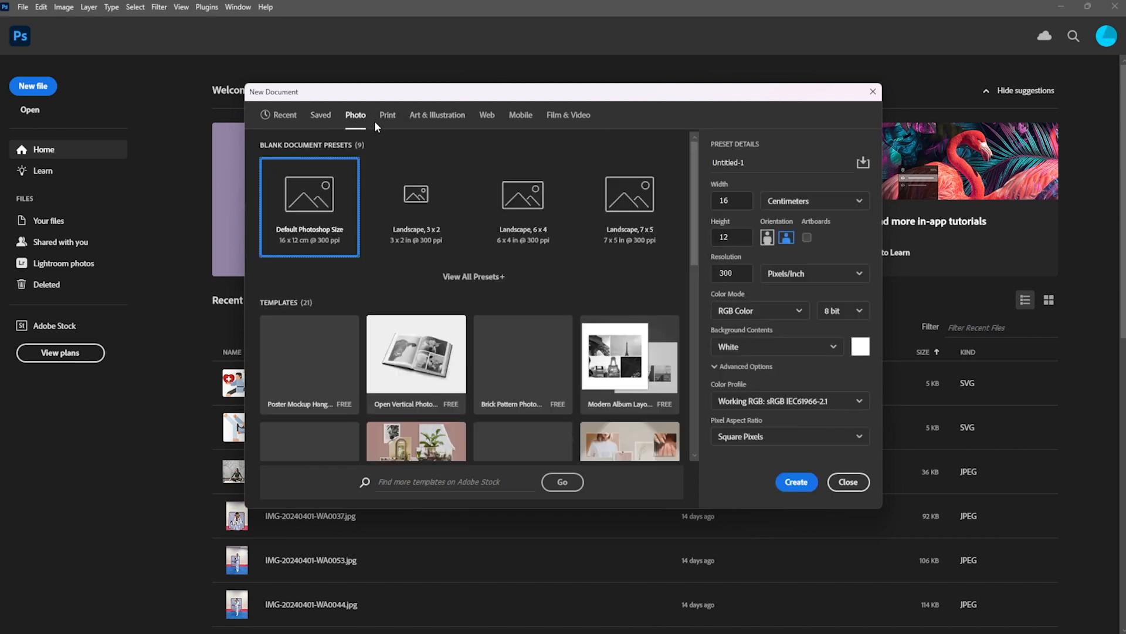
scroll(474, 317, "down", 2)
scroll(474, 317, "down", 2)
scroll(463, 247, "up", 5)
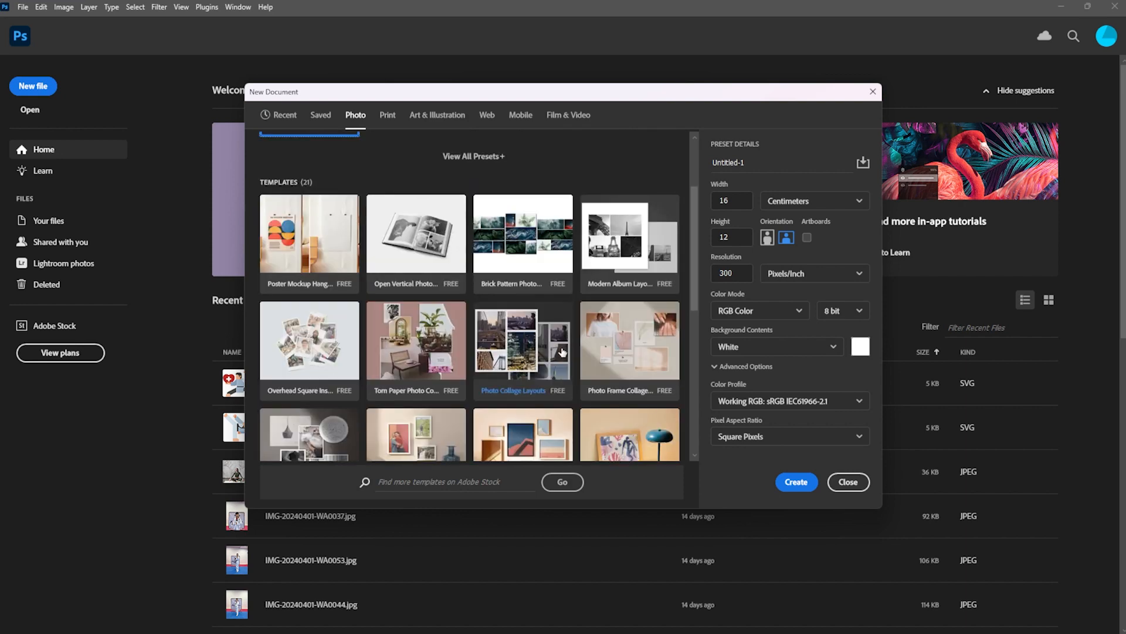
left_click(387, 115)
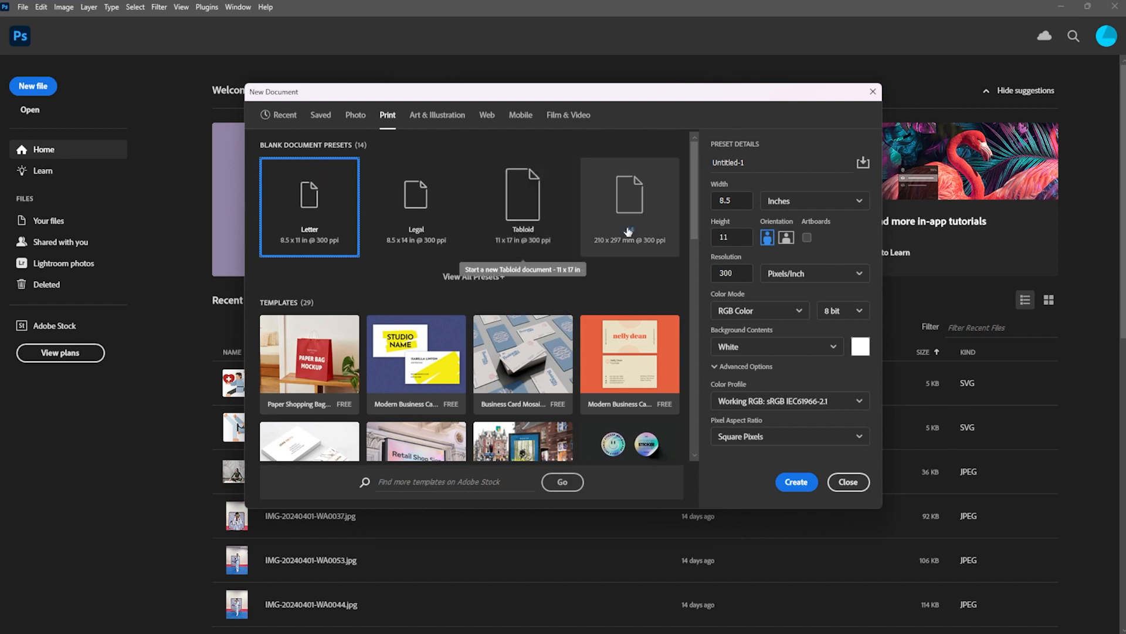
left_click(490, 275)
scroll(528, 296, "down", 6)
left_click(418, 114)
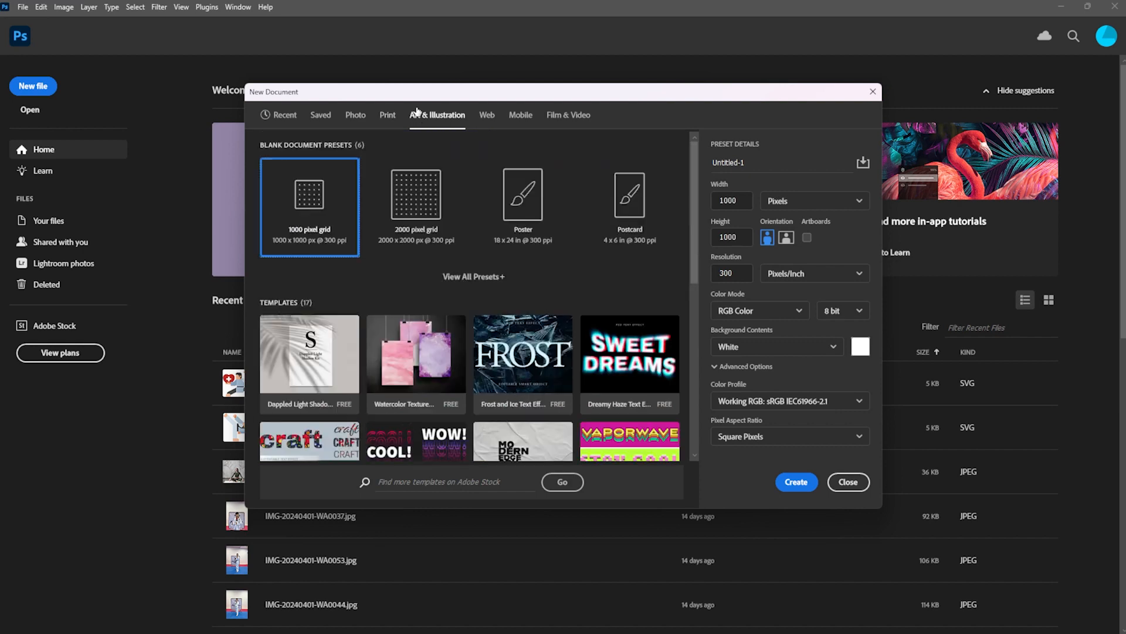
left_click(486, 114)
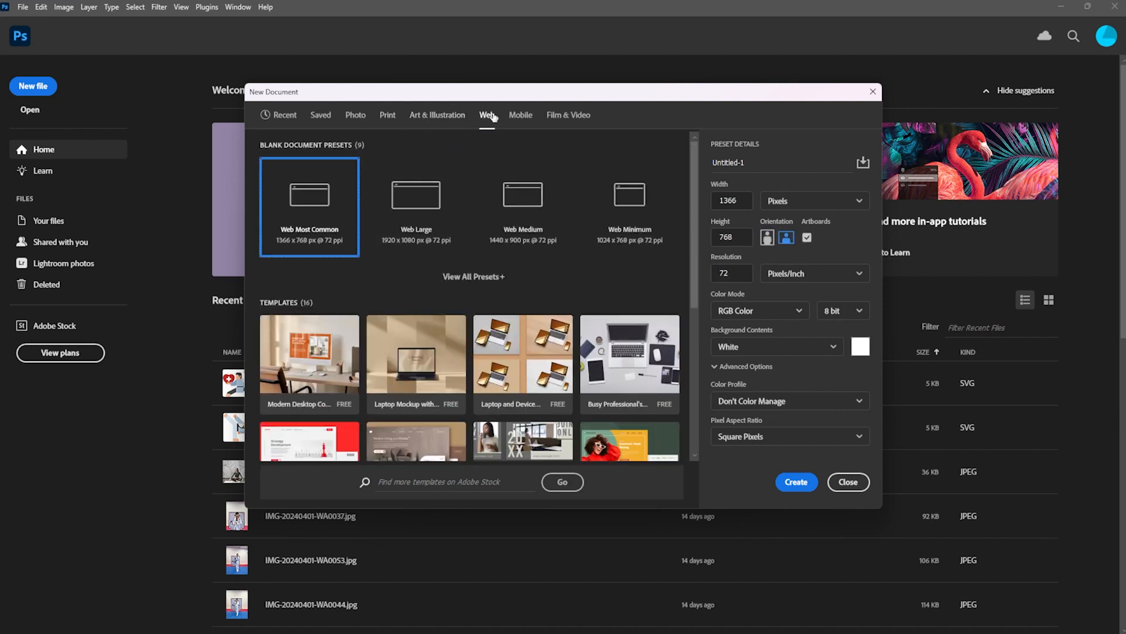
left_click(510, 116)
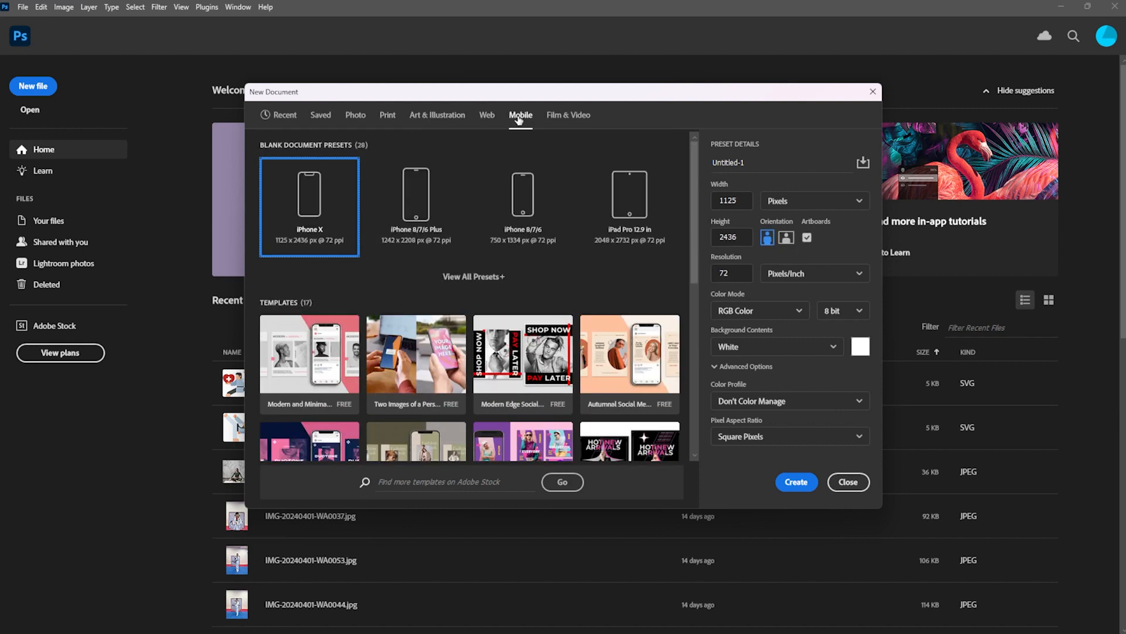
left_click(561, 117)
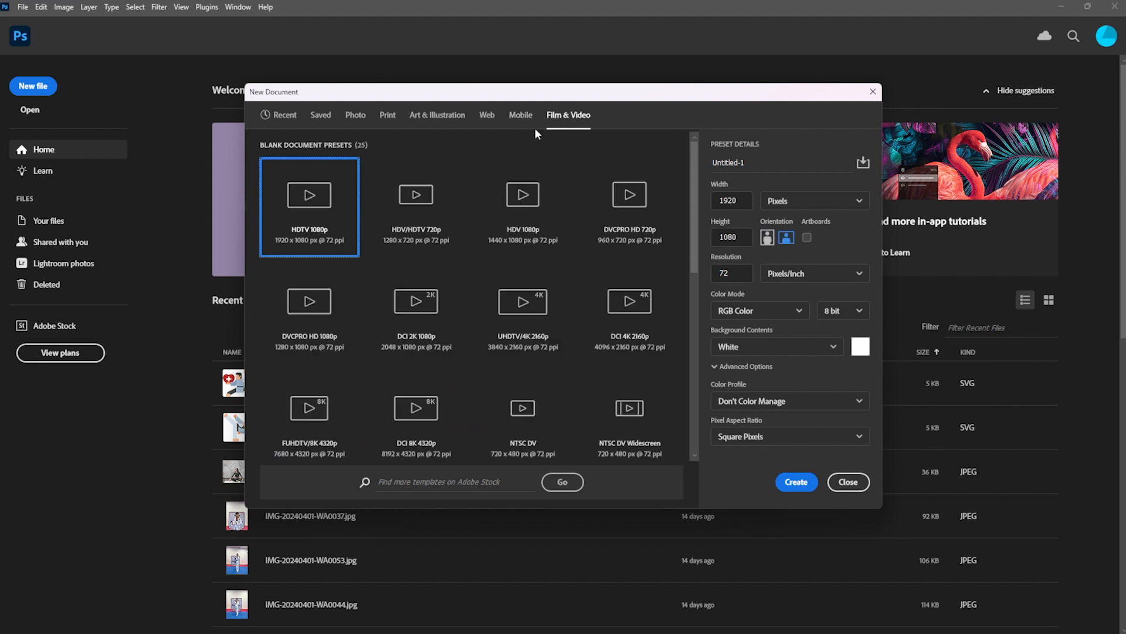
left_click(415, 116)
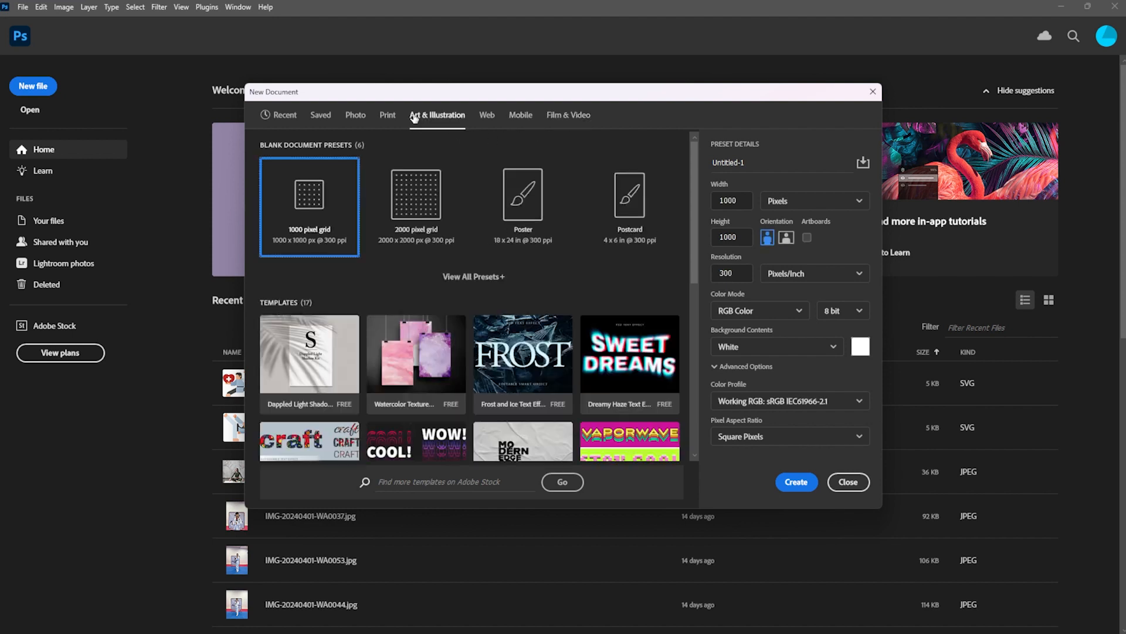
Choose the Film & Video HDTV 1080p preset and name the new document GLTC Photoshop 1.
left_click(565, 115)
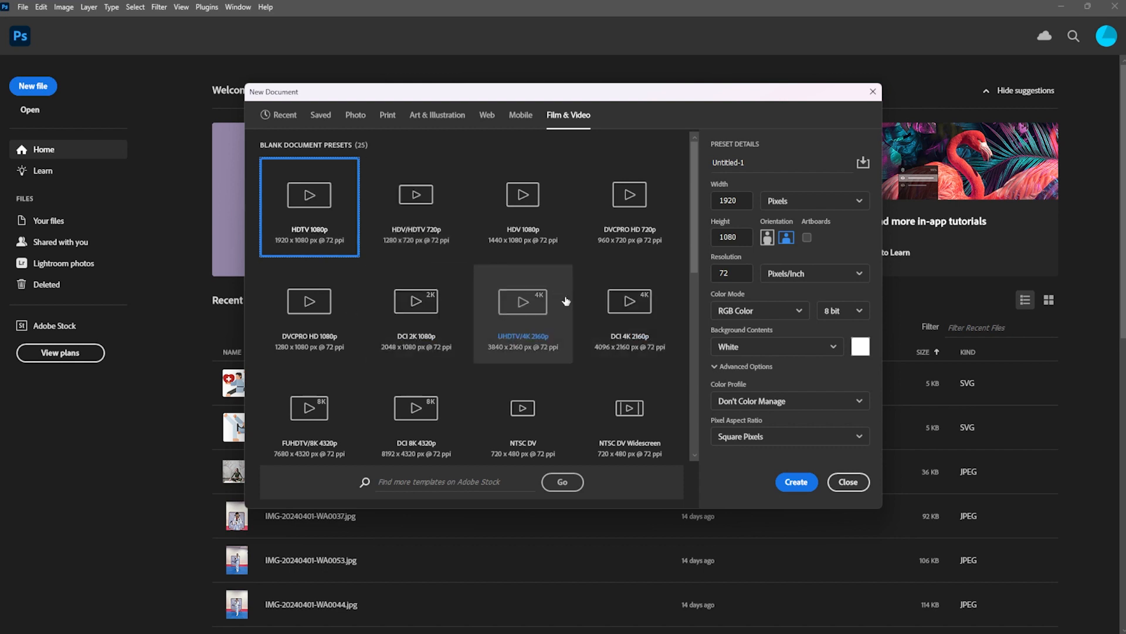
scroll(528, 311, "down", 1)
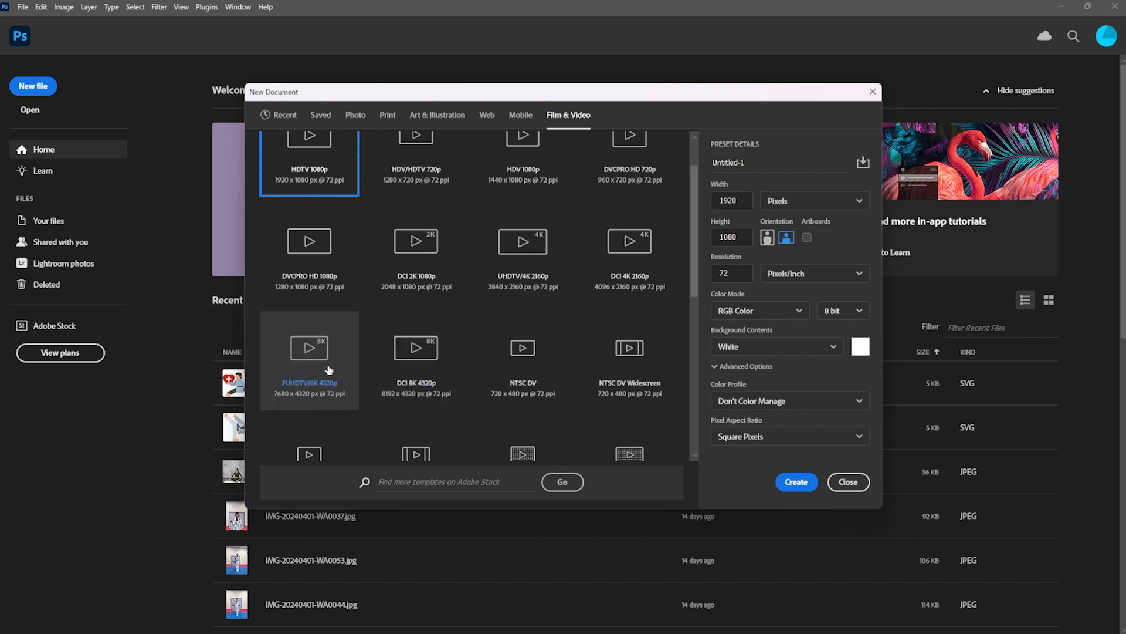
scroll(474, 336, "up", 1)
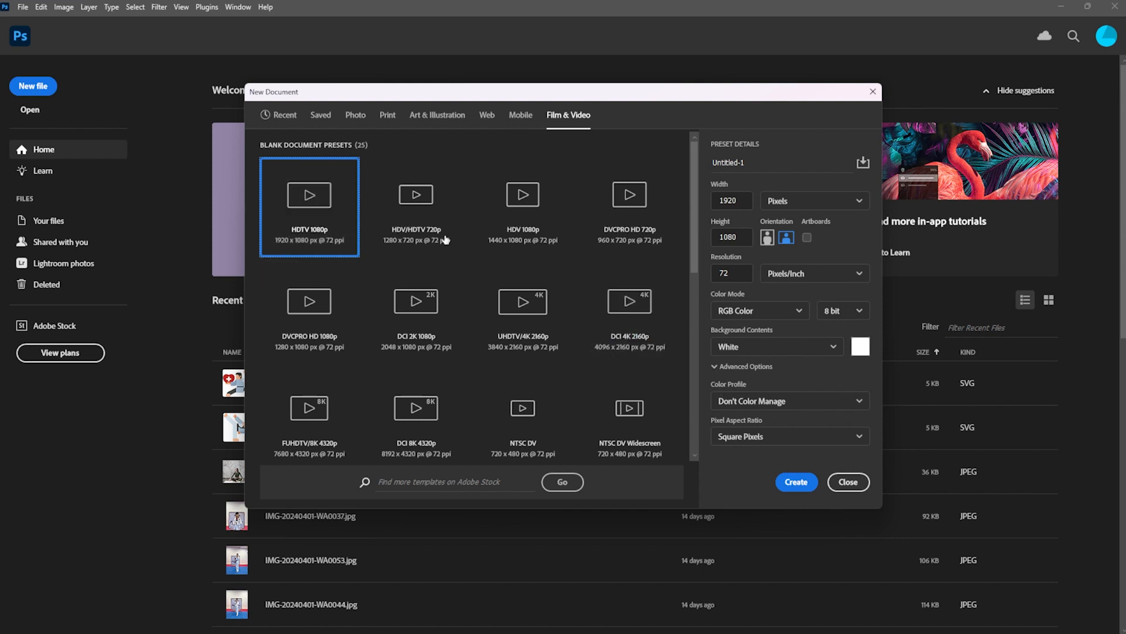
left_click(752, 162)
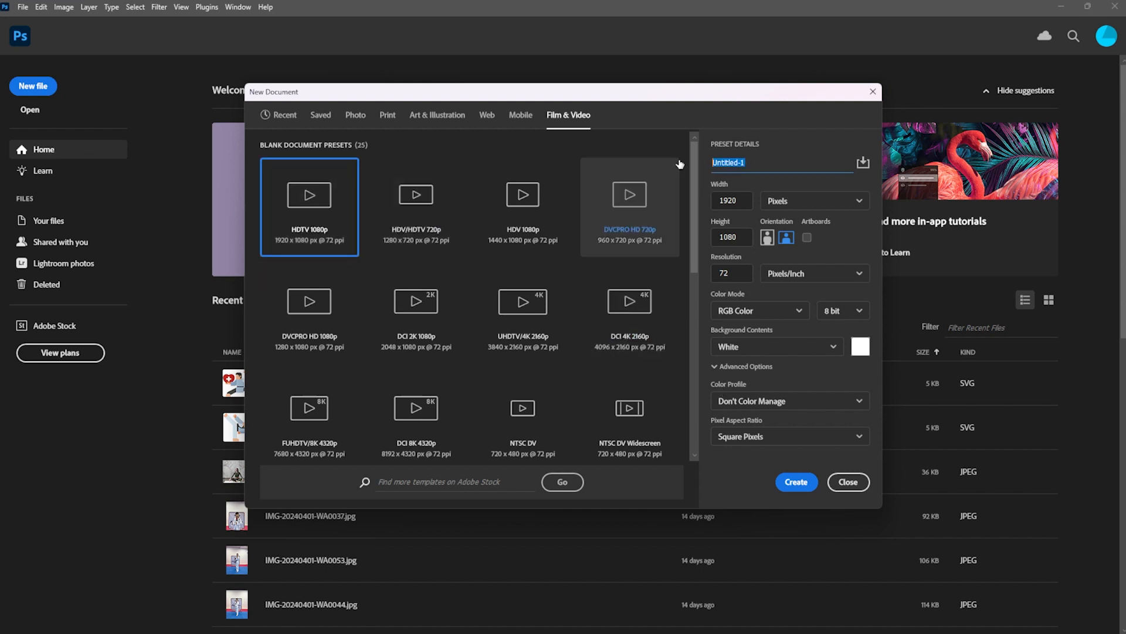
type("GLTC P")
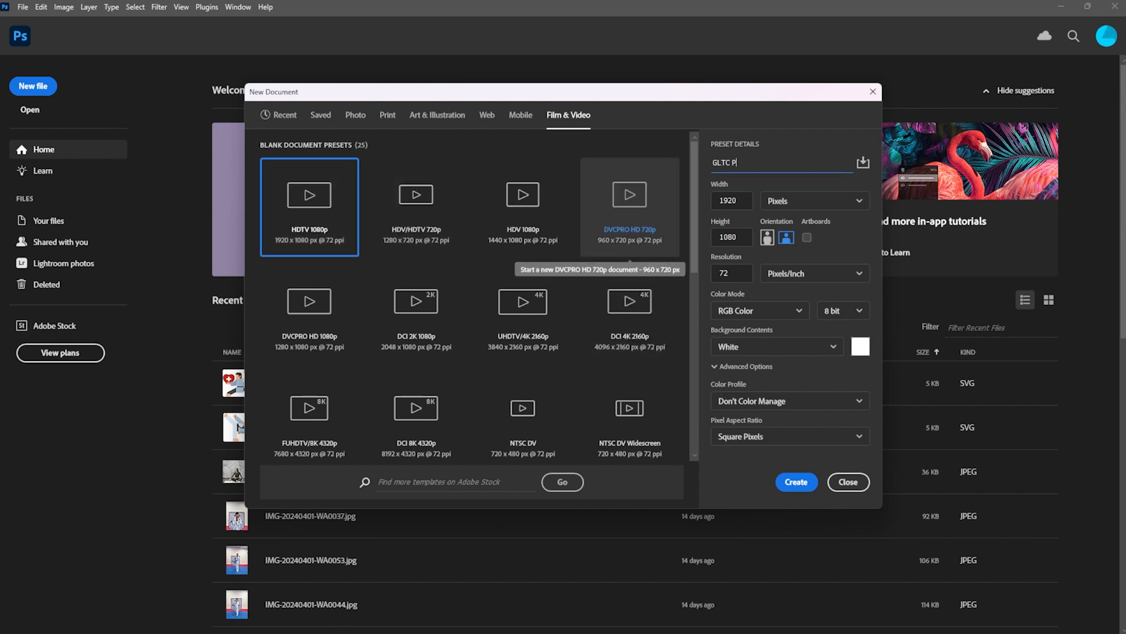
type("hotoshop 1")
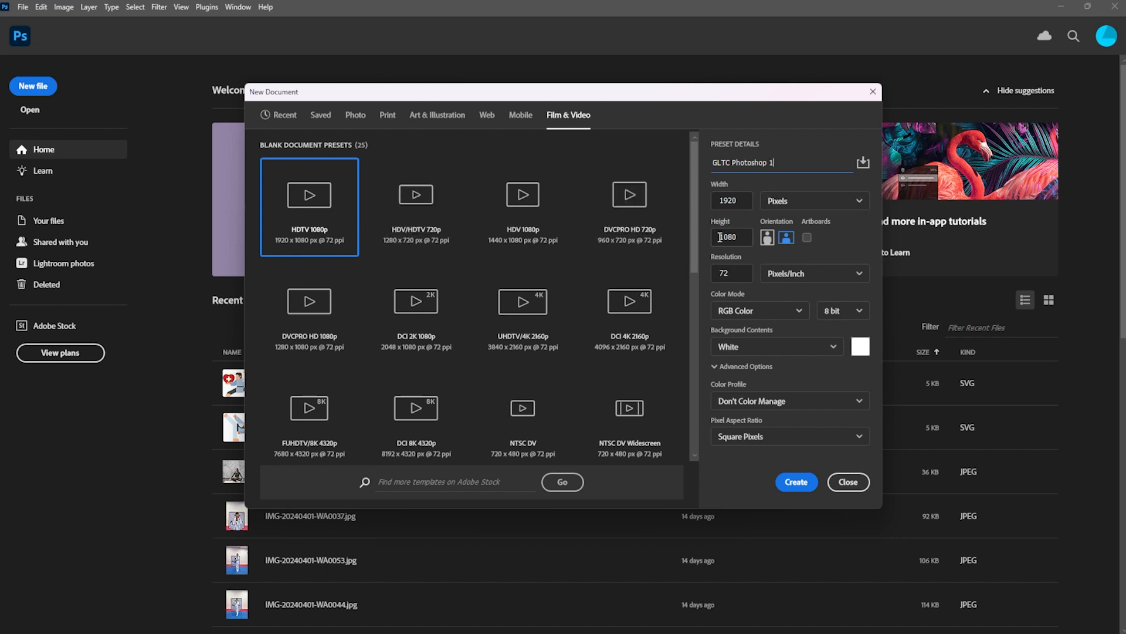
Create the 1920 × 1080 document with pixels as the unit, and collapse the tool strip to a single column.
left_click(790, 205)
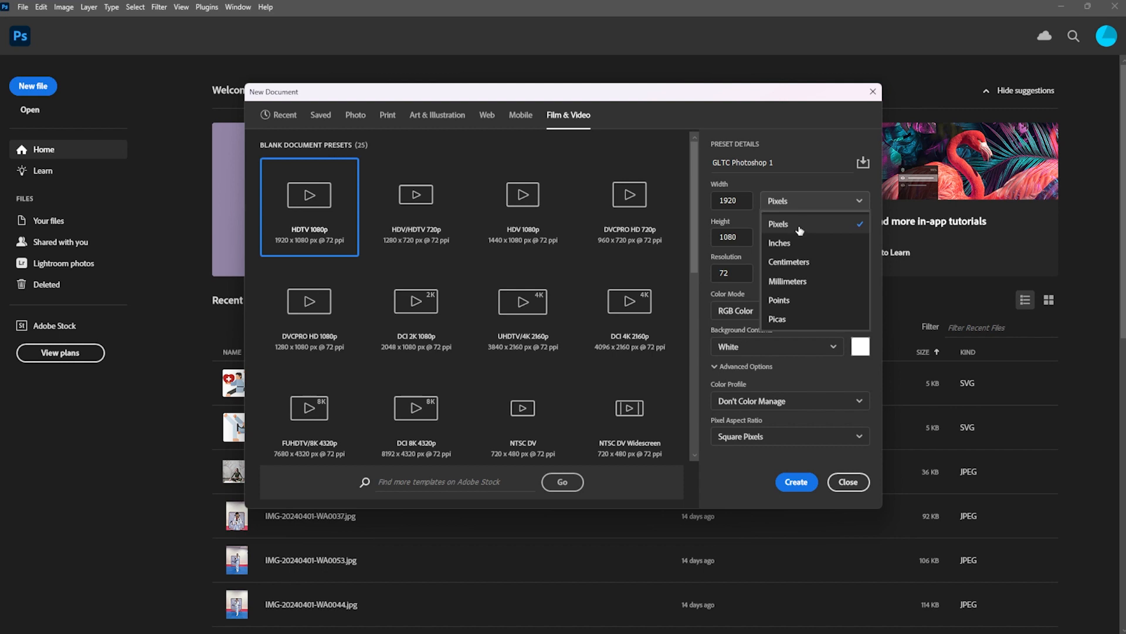
left_click(797, 187)
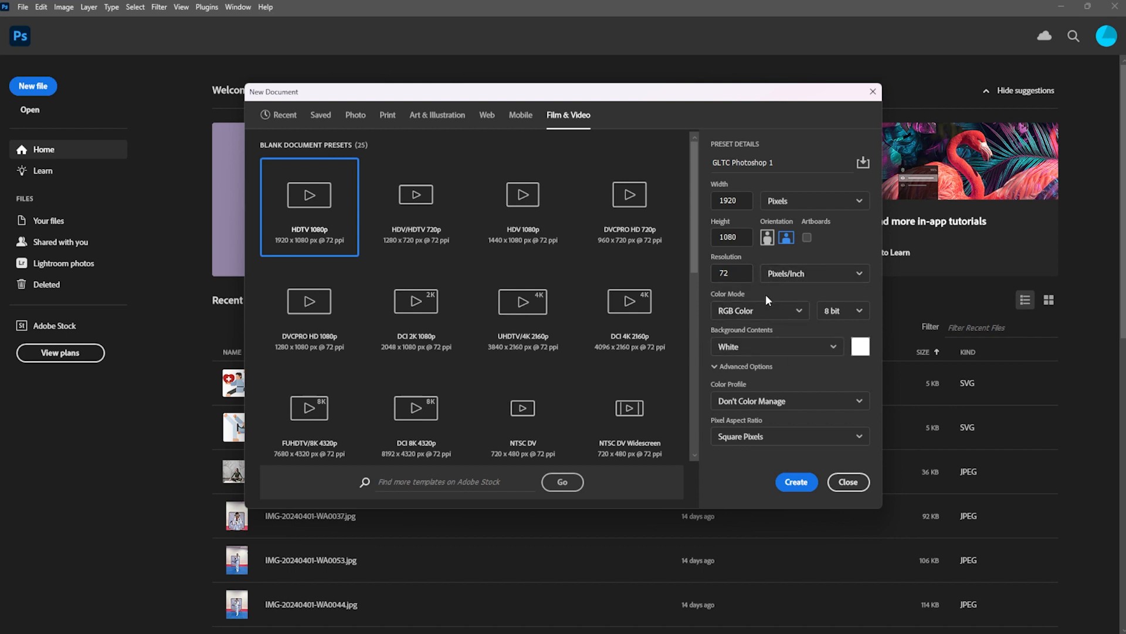
left_click(788, 485)
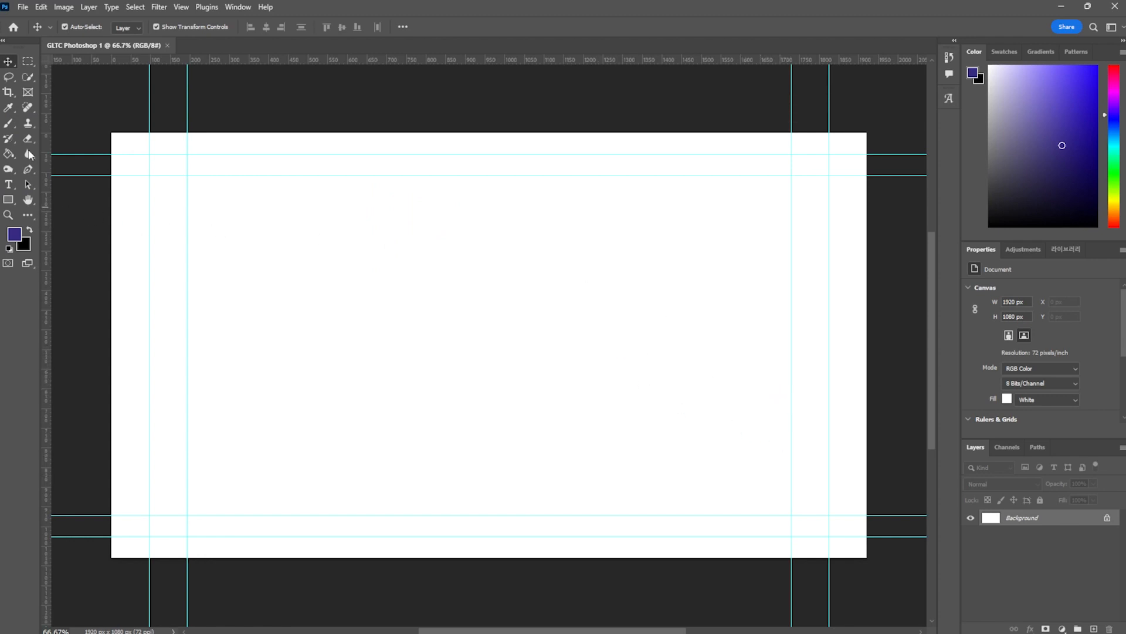
left_click(4, 40)
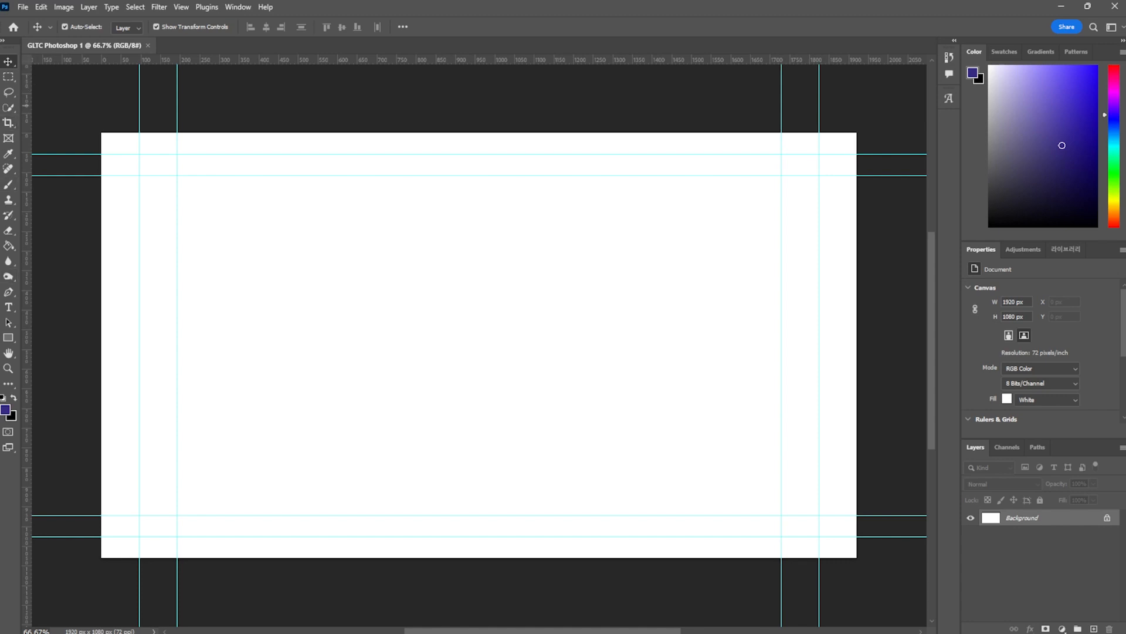
Draw a rectangular marquee selection around the middle of the blank canvas and deselect it.
left_click(9, 76)
left_click_drag(358, 236, 543, 374)
left_click(282, 258)
Draw a freehand Lasso selection in the upper middle of the blank canvas and deselect it.
left_click(10, 94)
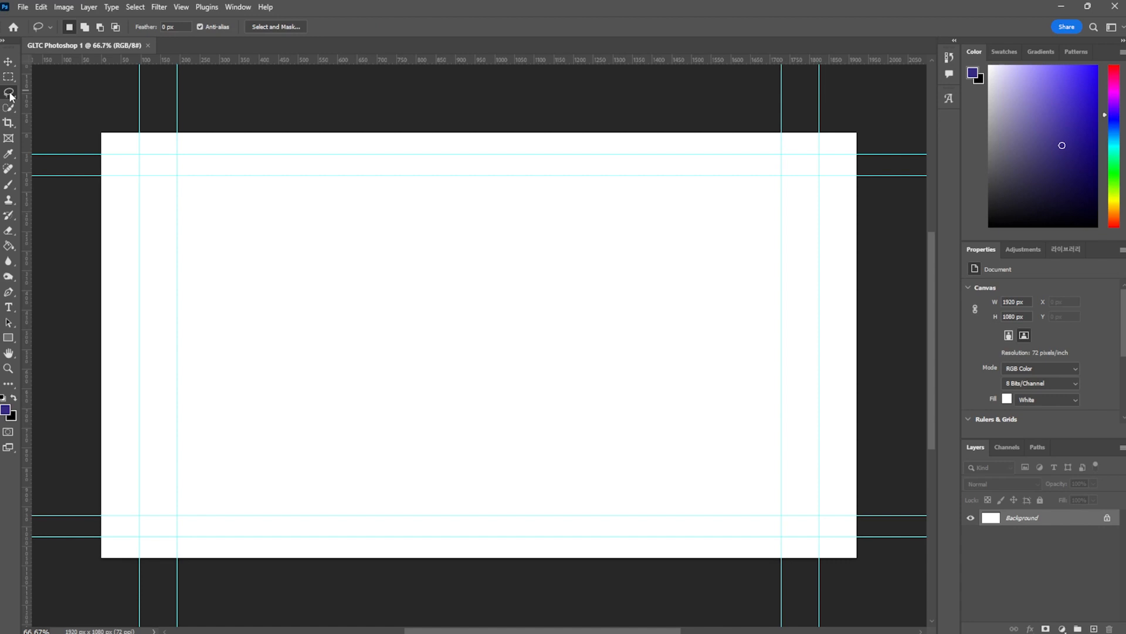
mouse_move(429, 227)
left_mouse_down()
mouse_move(373, 234)
mouse_move(353, 293)
mouse_move(416, 361)
mouse_move(406, 464)
mouse_move(604, 418)
mouse_move(449, 290)
mouse_move(466, 223)
mouse_move(414, 242)
left_mouse_up()
key("ctrl+d")
Paint a selection on the blank canvas with the Quick Selection tool and deselect it.
left_click(11, 110)
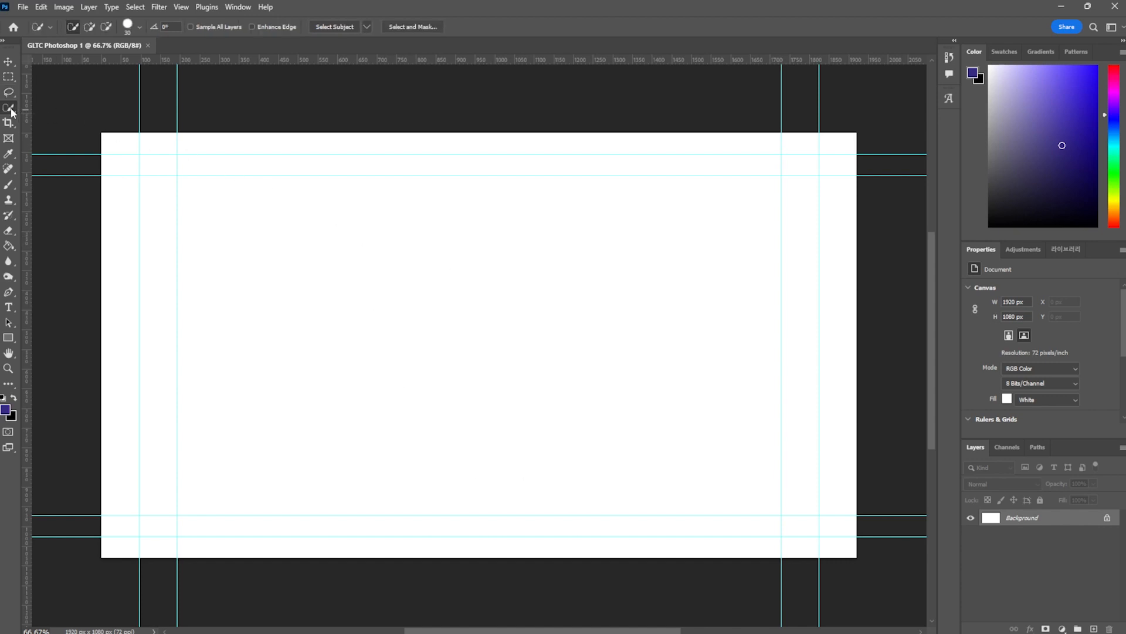
left_click(393, 244)
mouse_move(414, 249)
left_mouse_down()
mouse_move(450, 297)
mouse_move(402, 319)
mouse_move(335, 302)
mouse_move(308, 226)
mouse_move(395, 176)
mouse_move(476, 204)
left_mouse_up()
key("ctrl+d")
Try extending the canvas past its left edge with the Crop tool, and cancel the crop.
left_click(10, 126)
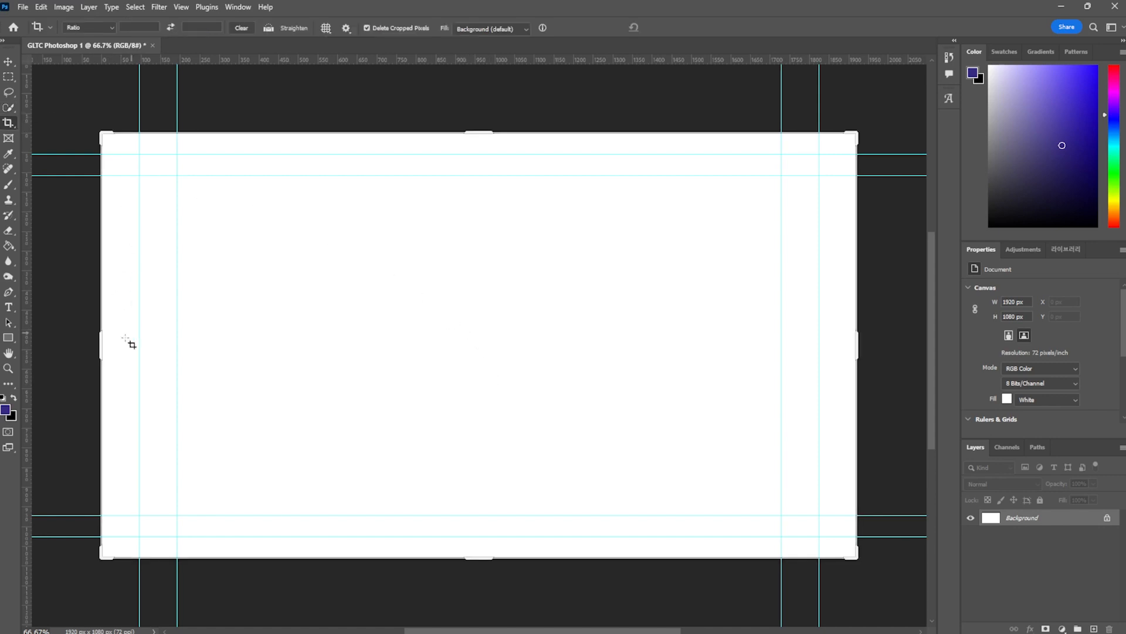
left_click_drag(103, 342, 64, 338)
key("ctrl+z")
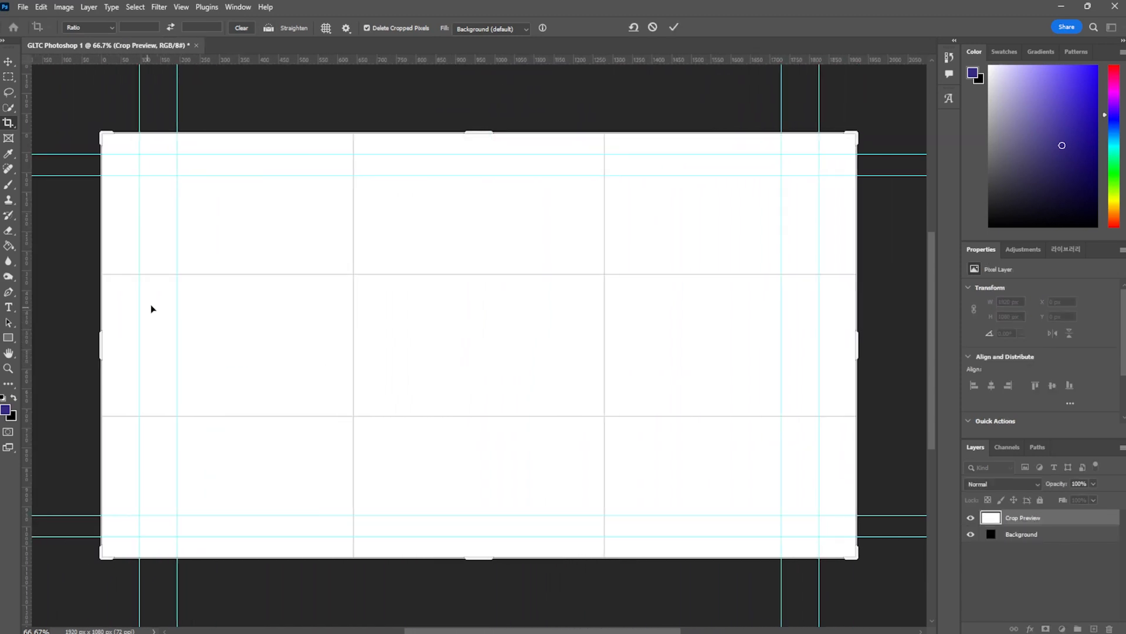
key("ctrl+shift+z")
key("ctrl+z")
key("Escape")
left_click(168, 263)
left_click(1013, 522)
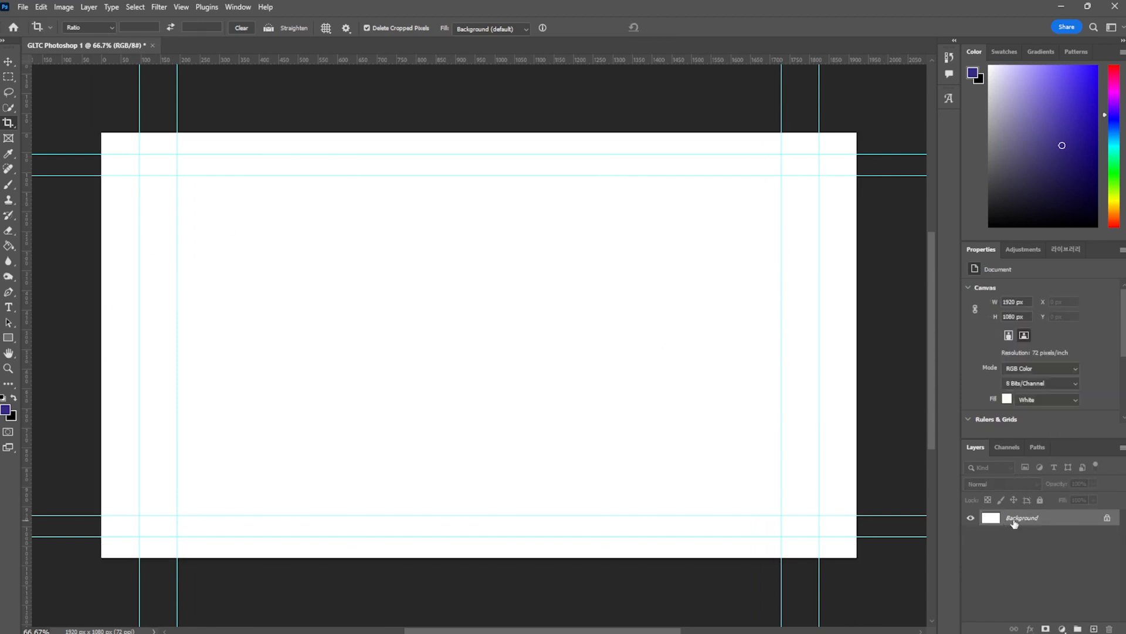
Switch briefly to the Frame tool, check the Move tool's variants and keep the Move tool active.
left_click(10, 139)
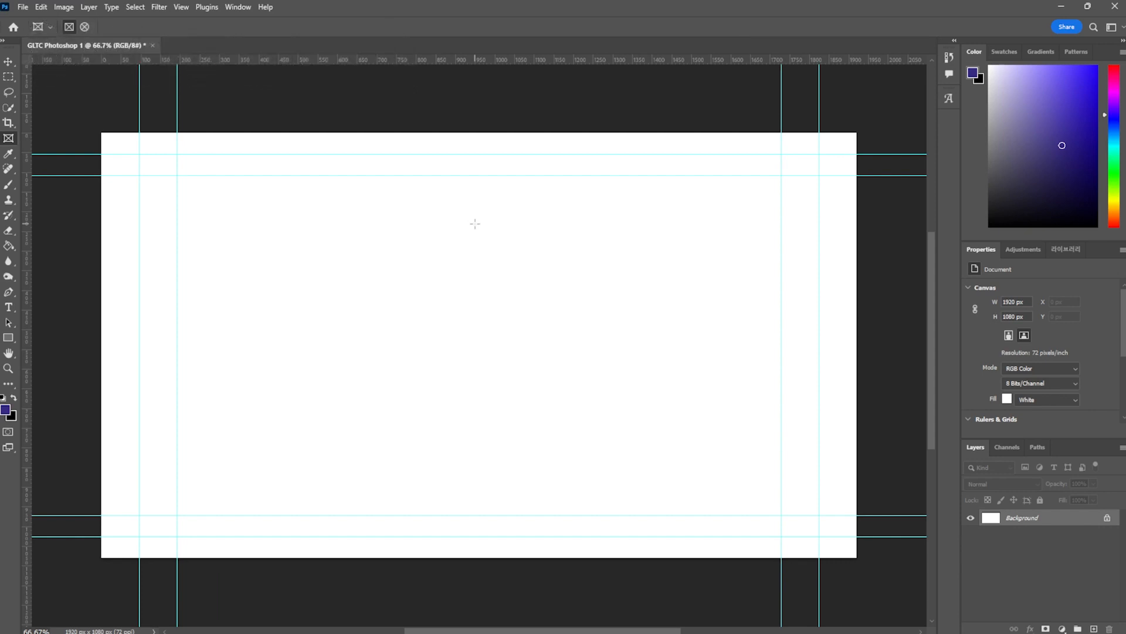
left_click(8, 61)
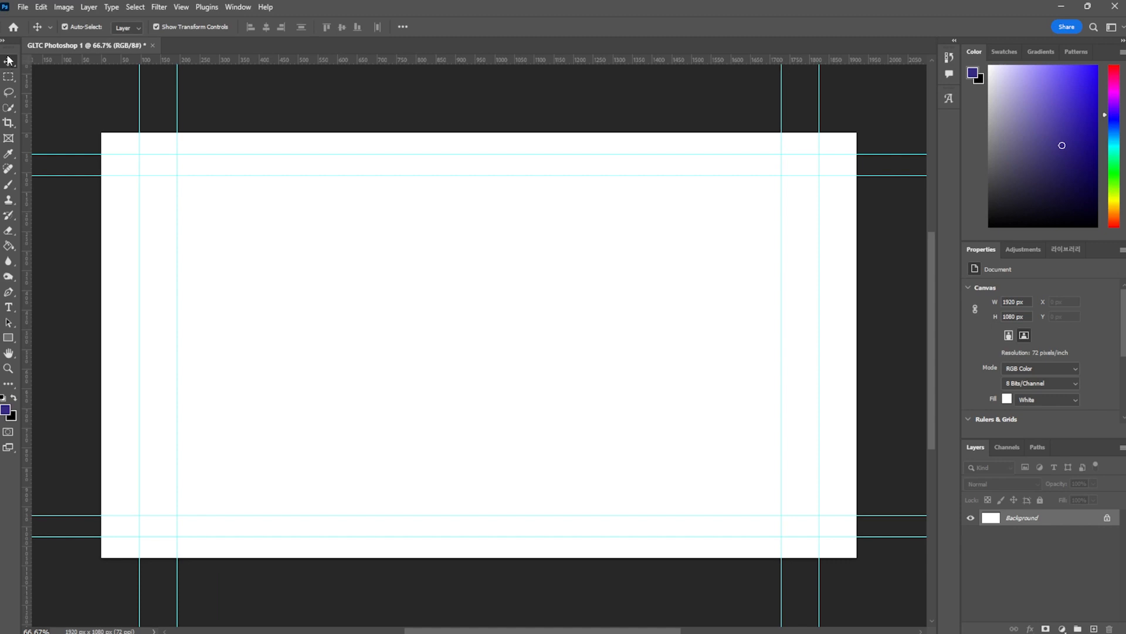
right_click(8, 60)
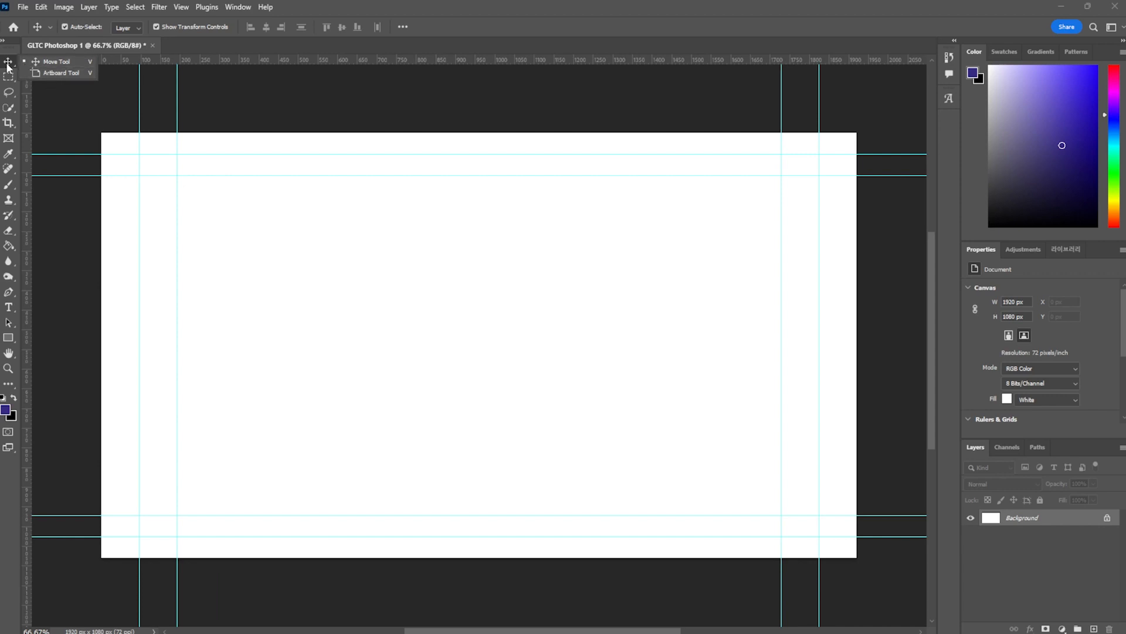
left_click(7, 65)
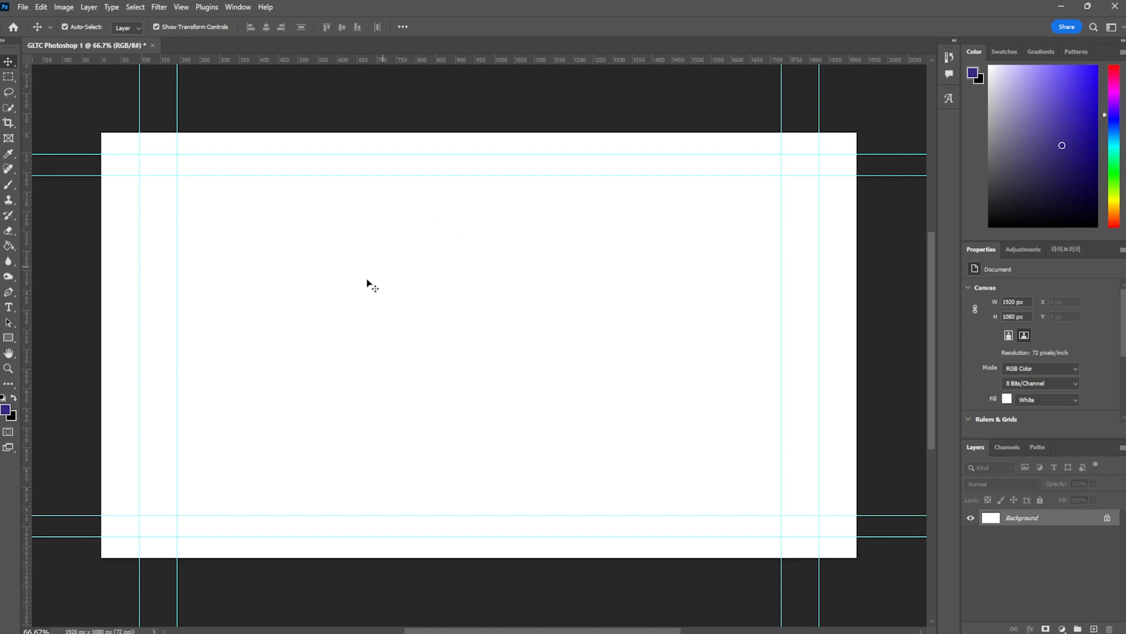
Scroll the canvas view up and down to examine the document's upper and lower areas.
scroll(358, 299, "down", 3)
scroll(378, 284, "up", 3)
scroll(372, 264, "down", 2)
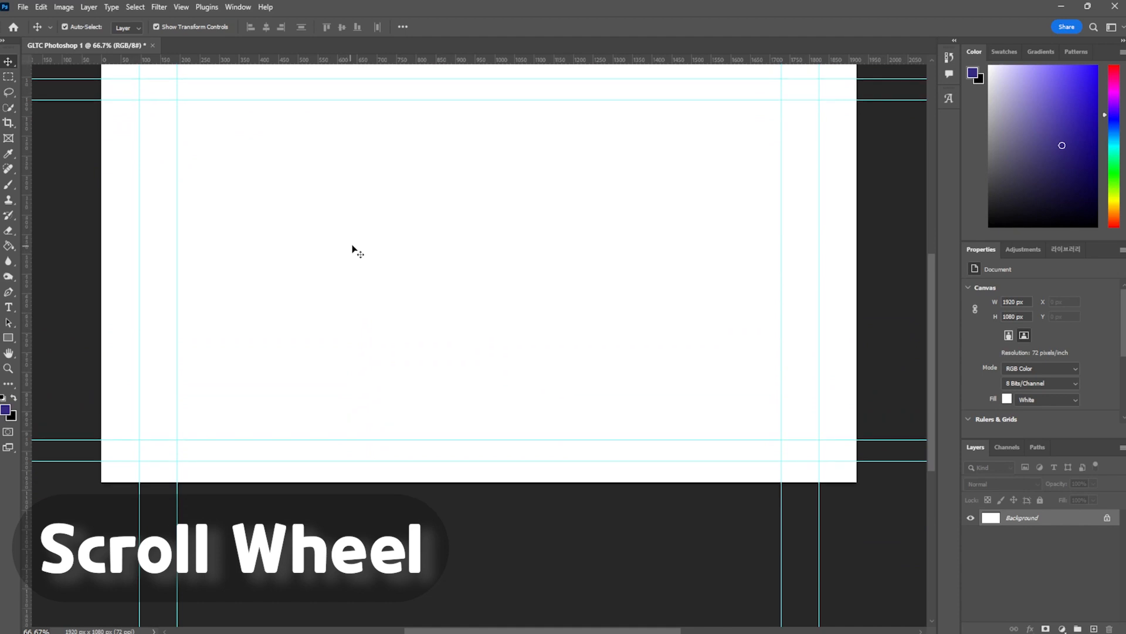
scroll(355, 242, "up", 2)
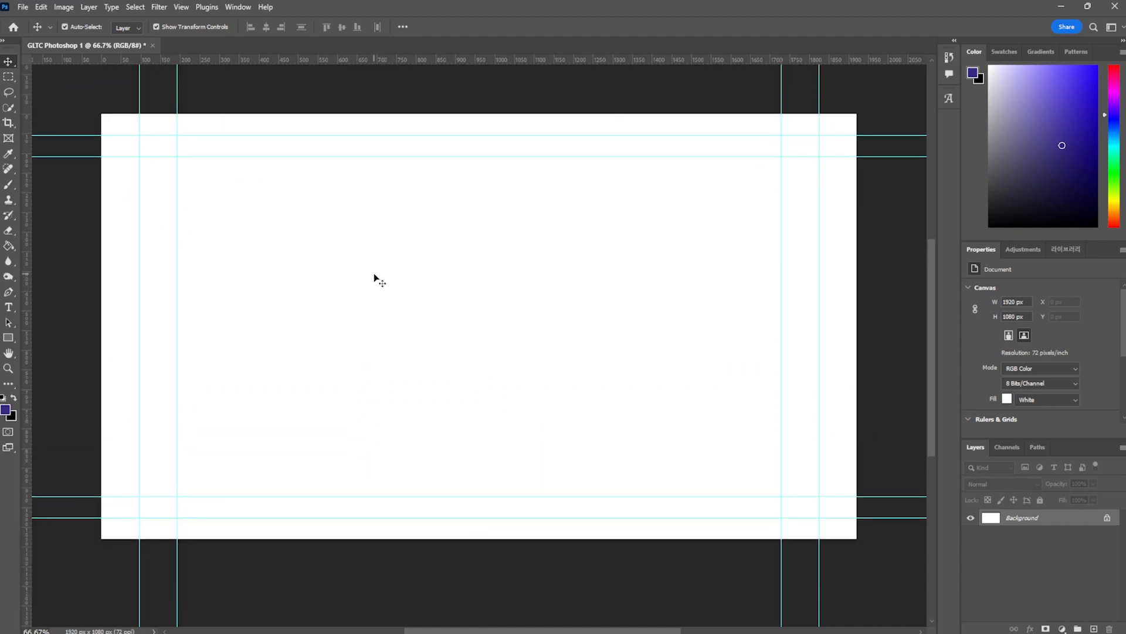
scroll(373, 274, "up", 6)
scroll(374, 275, "down", 8)
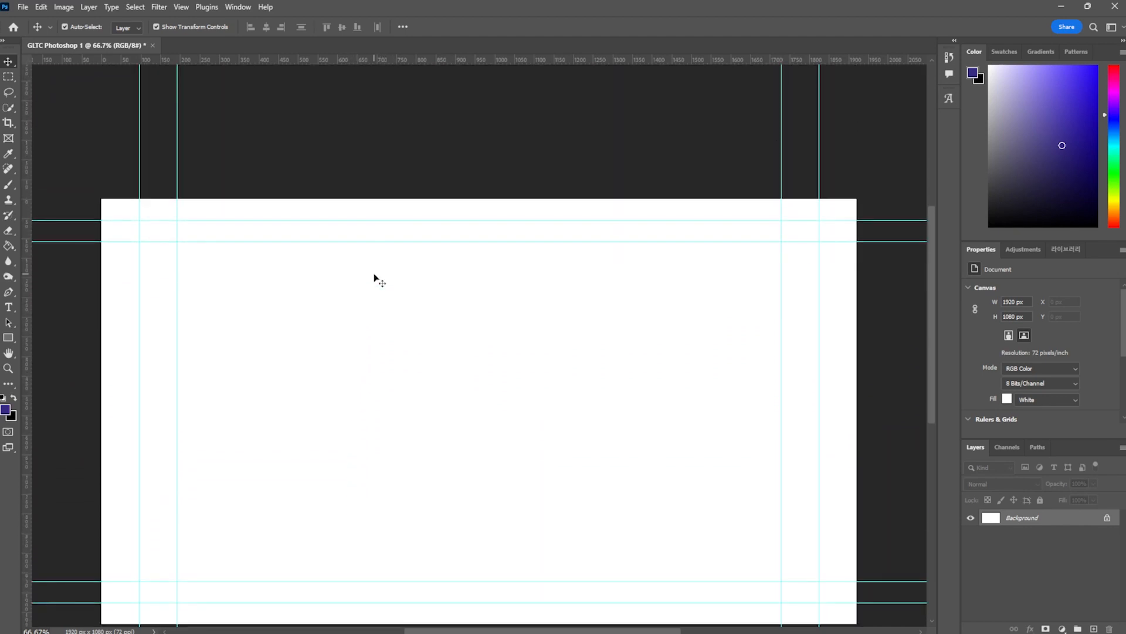
scroll(385, 307, "up", 1)
scroll(405, 303, "up", 2)
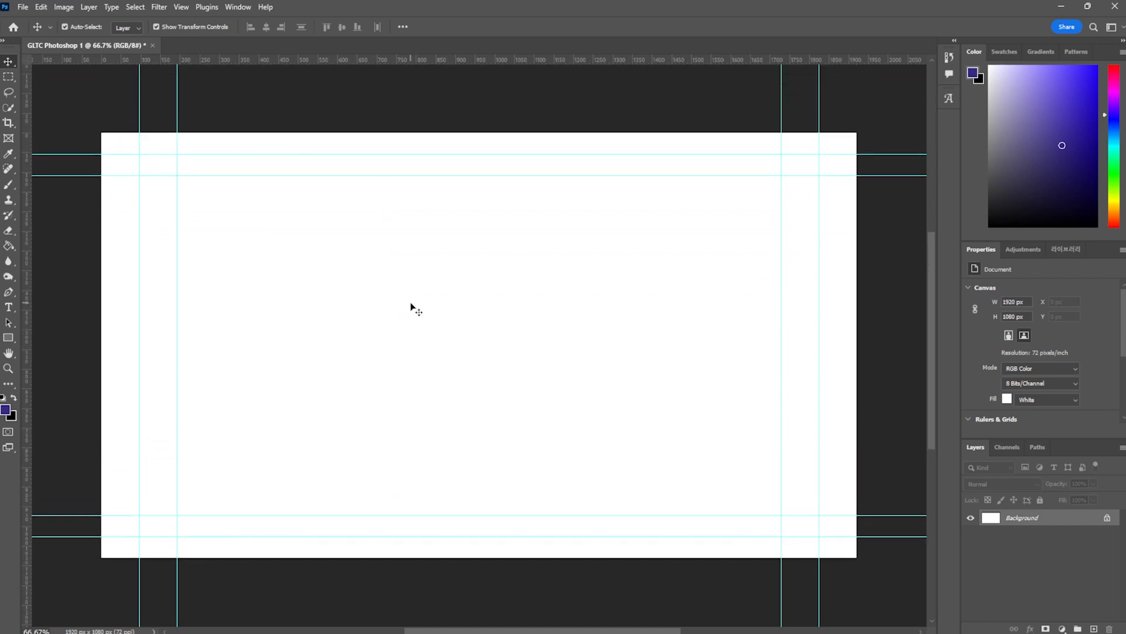
scroll(438, 302, "down", 10)
scroll(437, 302, "up", 20)
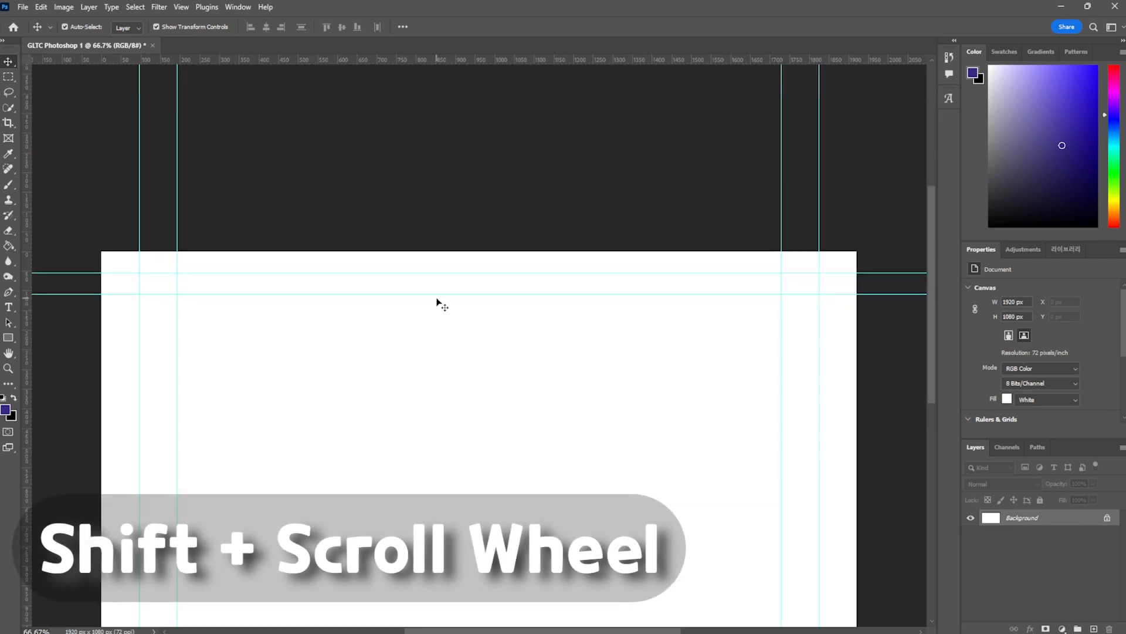
Scroll the canvas view up and down in larger increments to examine its upper and lower areas.
scroll(438, 302, "down", 20)
scroll(437, 301, "up", 20)
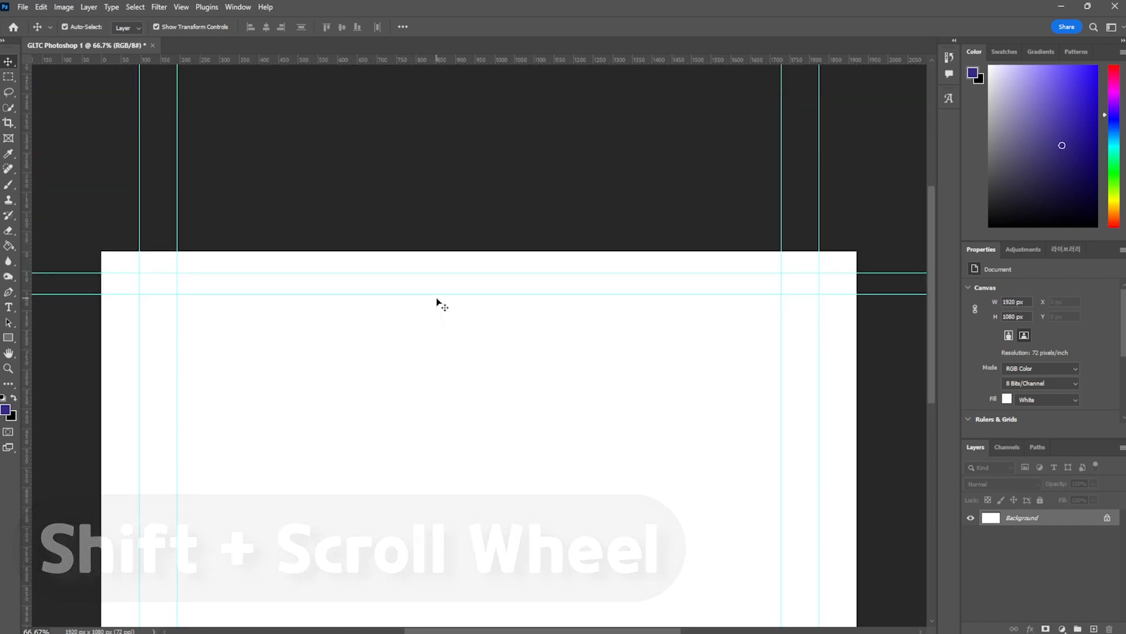
scroll(437, 302, "down", 11)
scroll(436, 301, "up", 1)
scroll(440, 311, "up", 2)
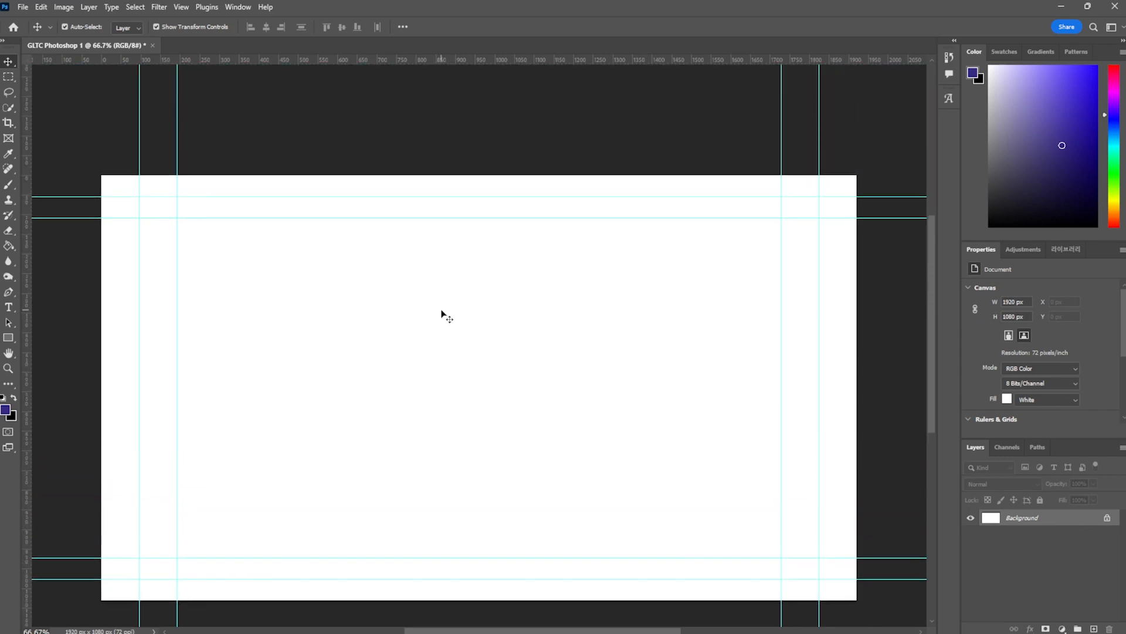
Zoom the canvas view in and out, ending zoomed out to about 21.4%.
scroll(441, 314, "down", 3)
scroll(441, 314, "up", 4)
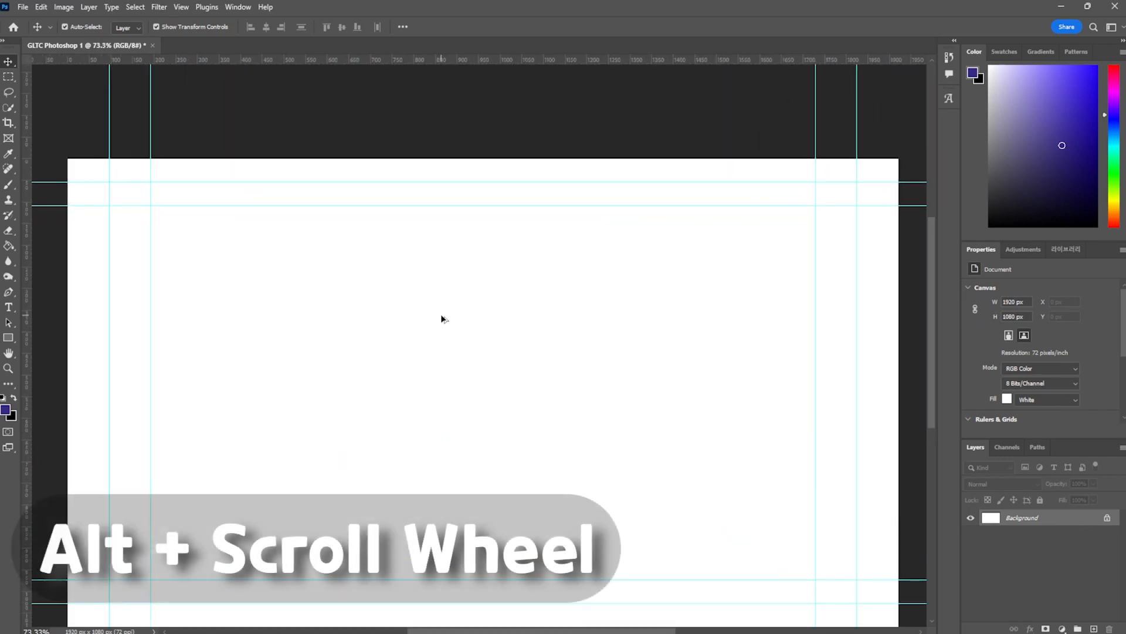
scroll(441, 314, "down", 3)
scroll(441, 314, "down", 2)
scroll(441, 314, "down", 2)
scroll(441, 314, "up", 4)
scroll(444, 314, "down", 6)
Pan the zoomed-out view sideways across the canvas in both directions.
scroll(447, 320, "left", 2)
scroll(455, 321, "right", 1)
scroll(456, 321, "right", 1)
scroll(448, 335, "left", 3)
scroll(447, 340, "left", 1)
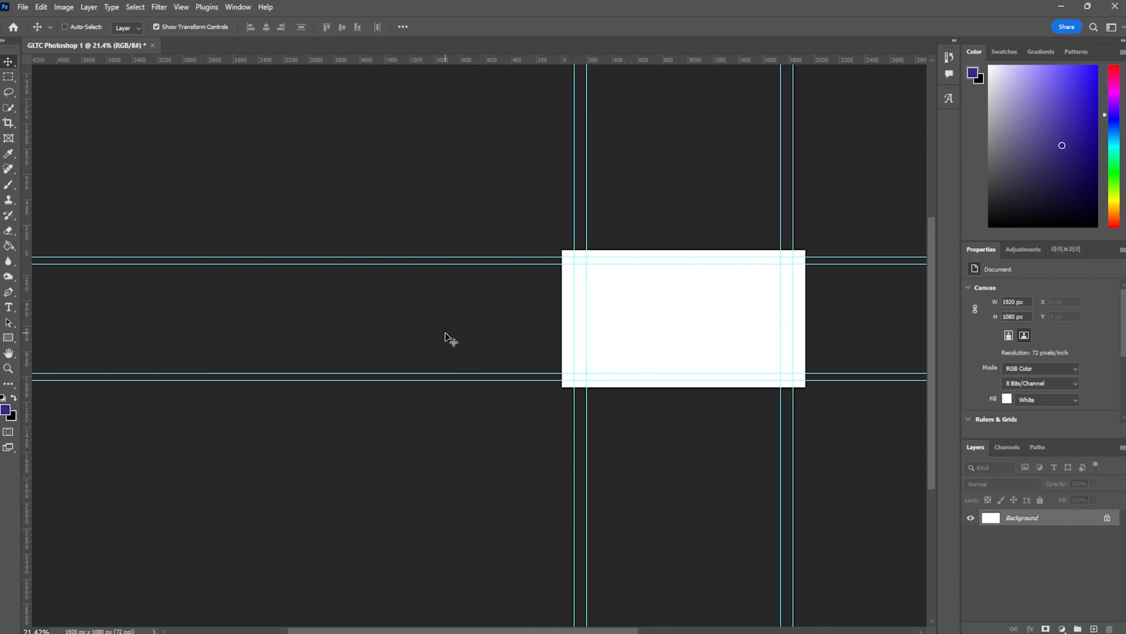
scroll(460, 317, "left", 1)
scroll(452, 322, "right", 3)
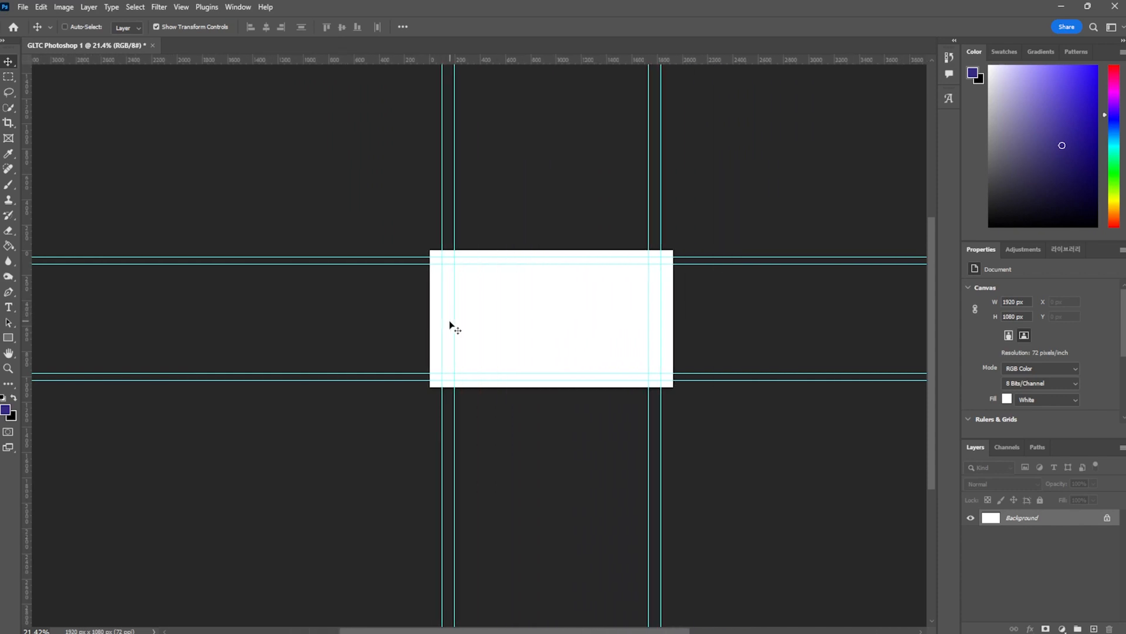
Zoom in to about 55.6% and combine vertical and sideways scrolling to bring the whole canvas into view.
scroll(455, 322, "up", 4)
scroll(487, 321, "up", 5)
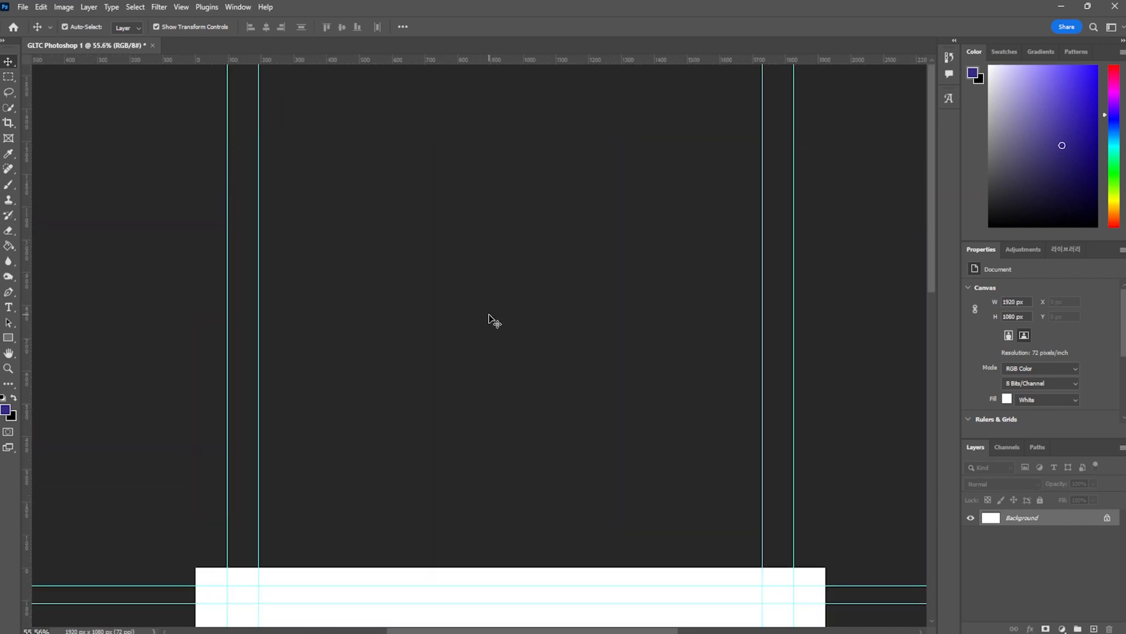
scroll(489, 320, "down", 7)
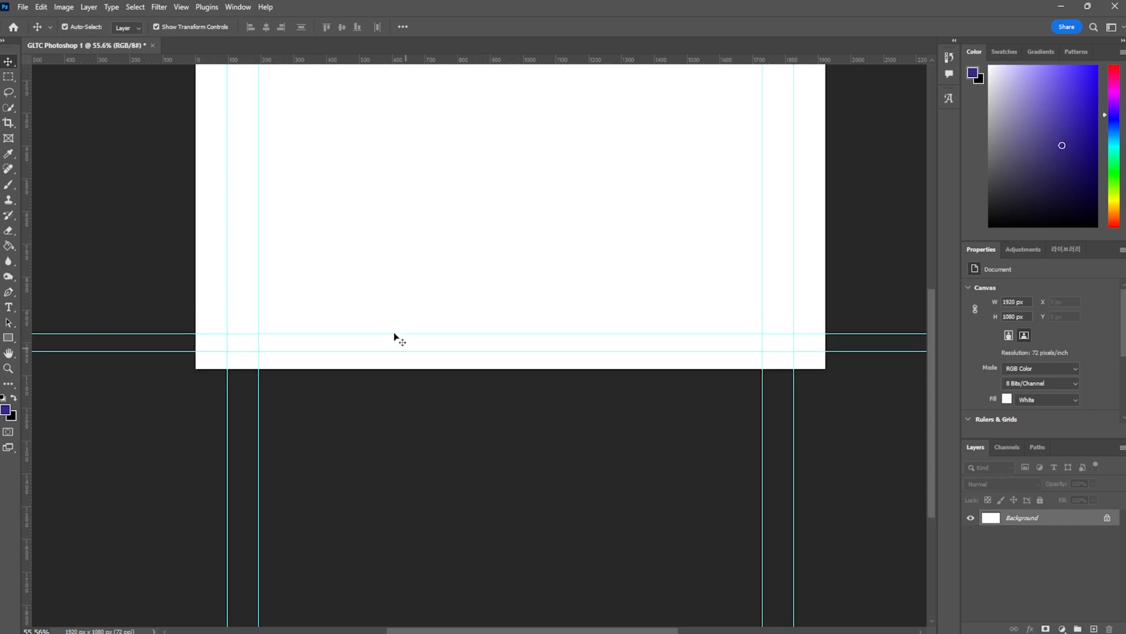
scroll(560, 254, "down", 3)
scroll(560, 254, "up", 3)
scroll(554, 273, "right", 2)
scroll(551, 278, "up", 2)
scroll(537, 287, "left", 2)
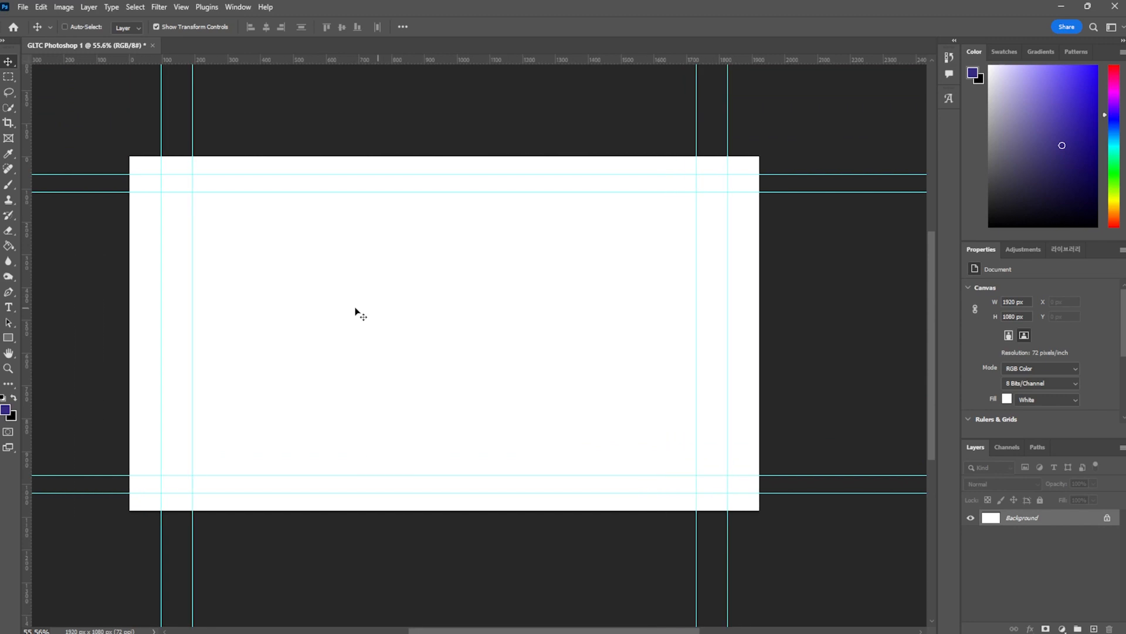
scroll(487, 302, "down", 1)
scroll(505, 314, "up", 1)
scroll(442, 317, "right", 1)
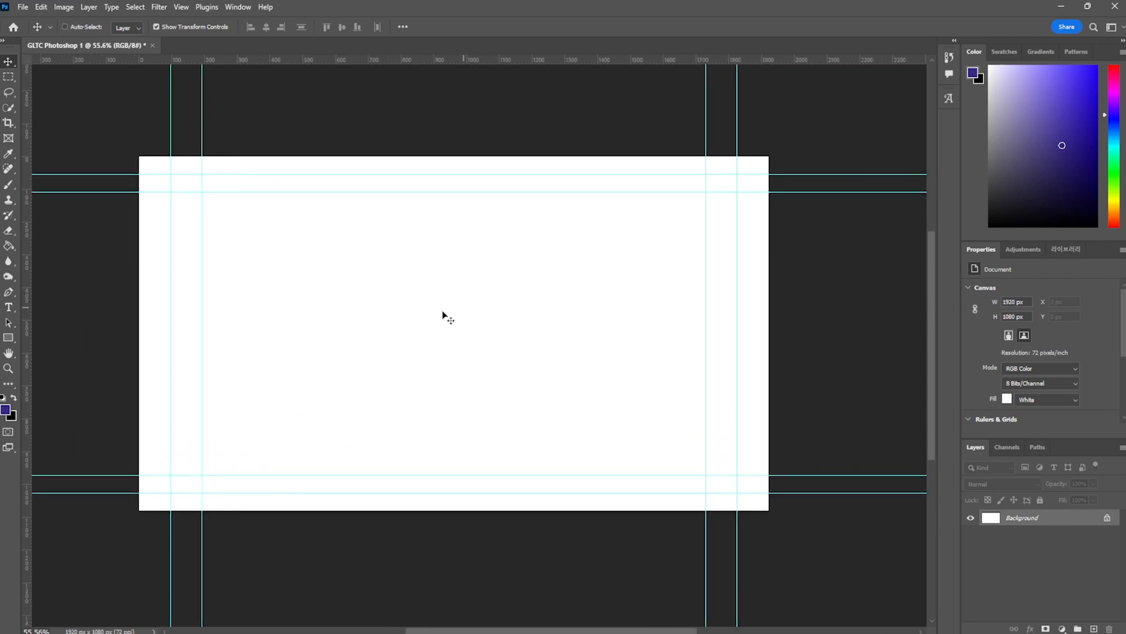
scroll(418, 308, "down", 1)
scroll(417, 308, "down", 1)
scroll(405, 315, "left", 1)
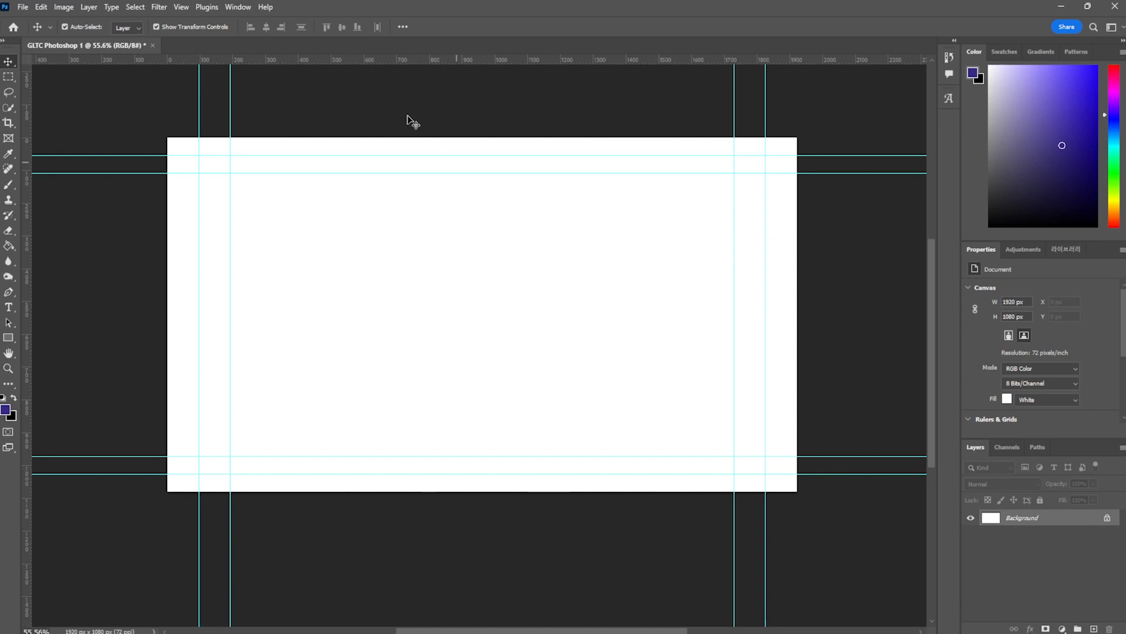
Choose the Essentials (Default) workspace.
left_click(239, 7)
mouse_move(258, 33)
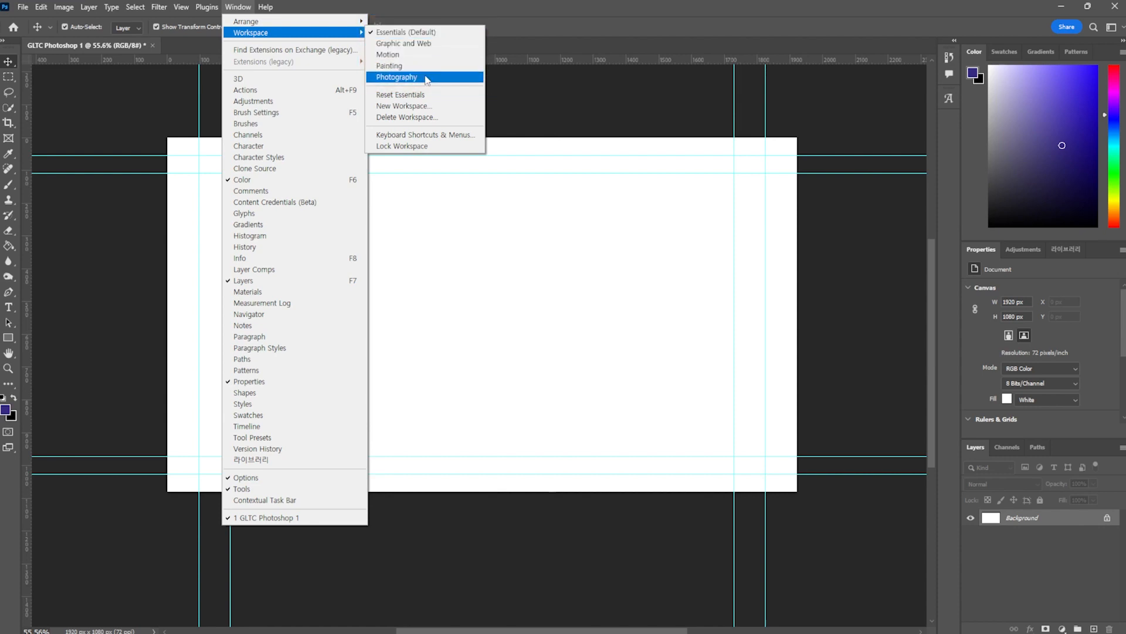
left_click(444, 34)
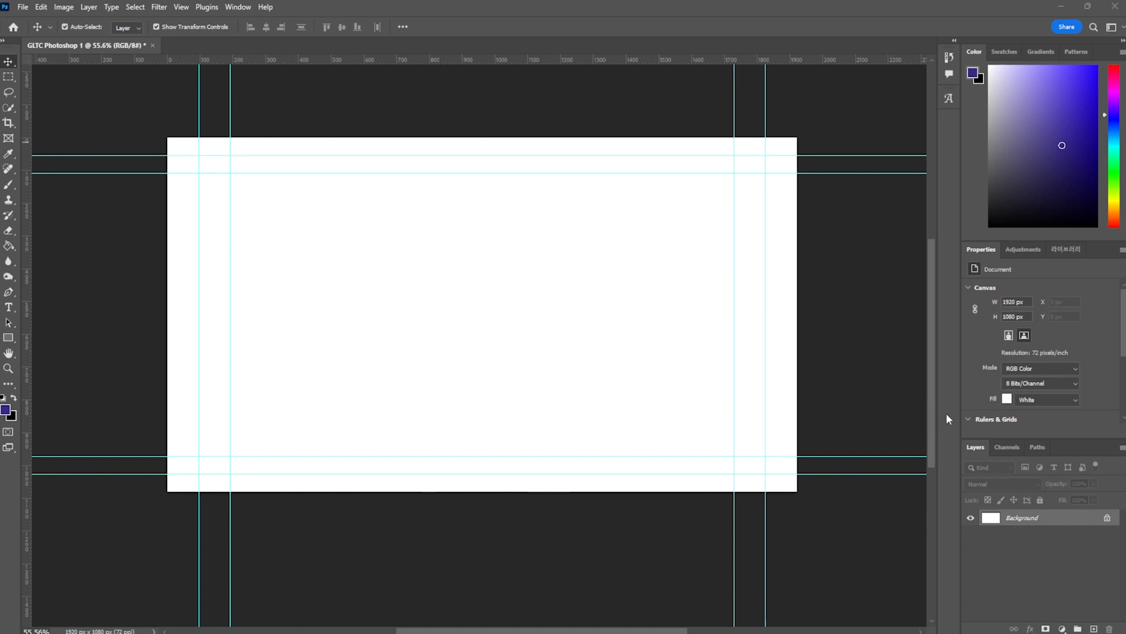
Widen the panel dock, float the Properties panel over the canvas and redock it beside Adjustments.
left_click_drag(958, 395, 841, 412)
left_click_drag(940, 396, 942, 371)
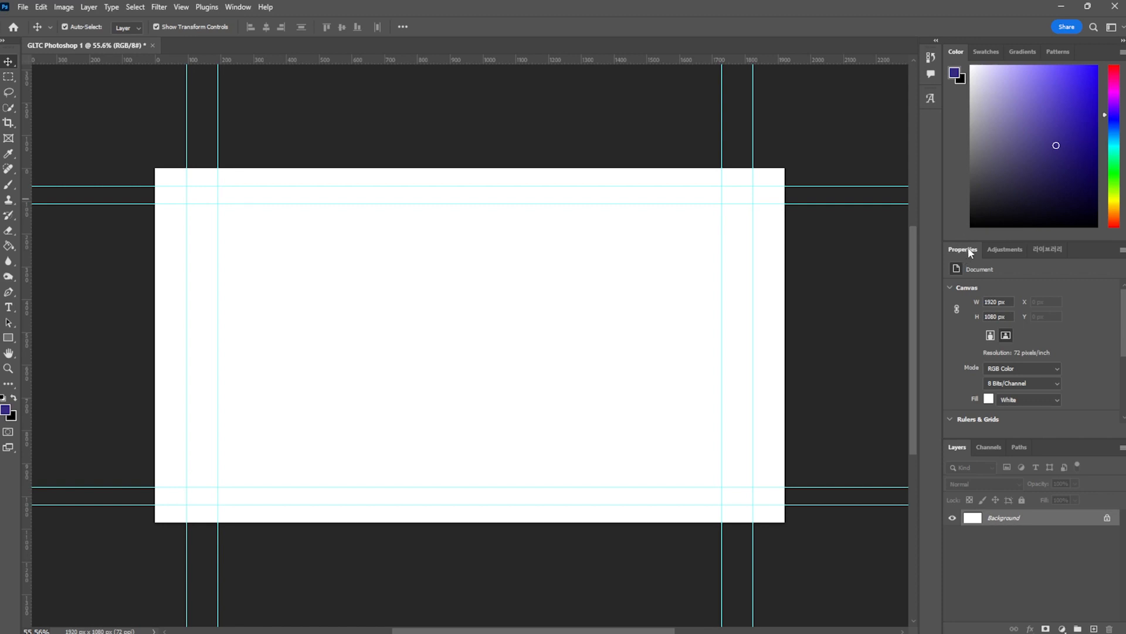
left_click_drag(968, 247, 502, 212)
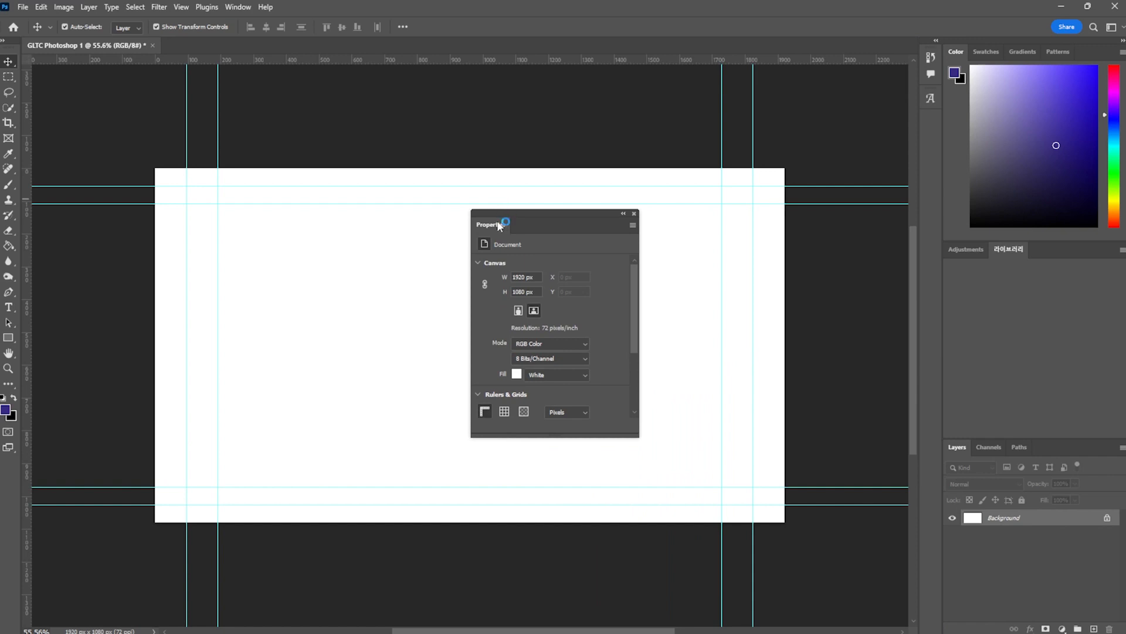
left_click_drag(493, 226, 1000, 249)
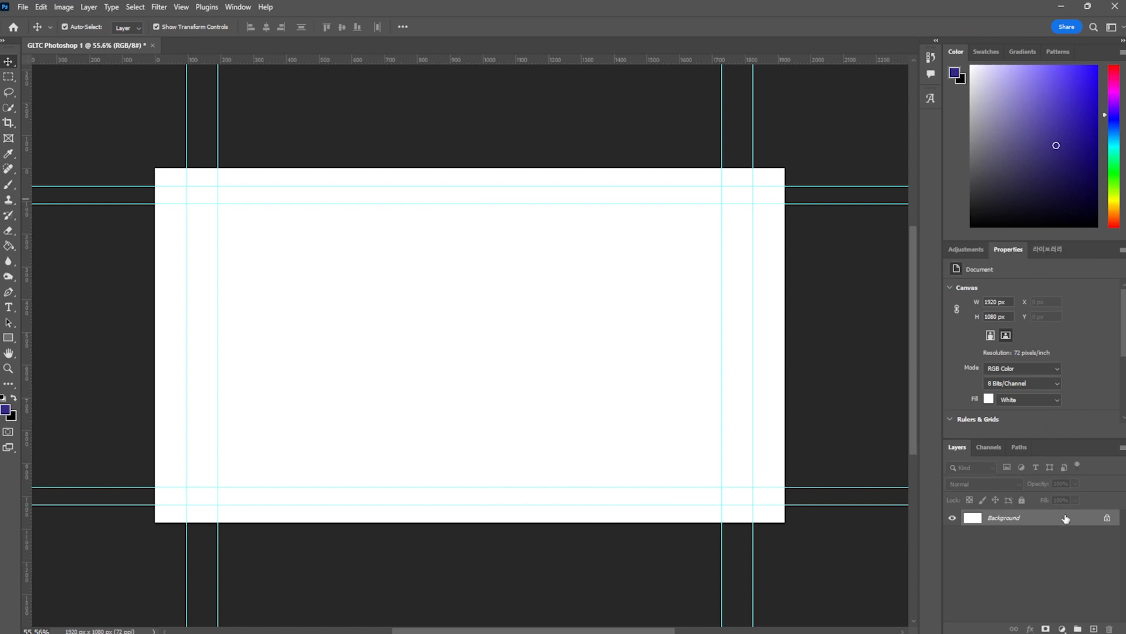
Expand the single-column toolbar to two columns.
mouse_move(959, 451)
left_mouse_down()
mouse_move(664, 379)
mouse_move(971, 455)
left_mouse_up()
mouse_move(68, 37)
left_mouse_down()
mouse_move(258, 130)
mouse_move(528, 148)
mouse_move(105, 36)
mouse_move(49, 49)
left_mouse_up()
left_click(2, 42)
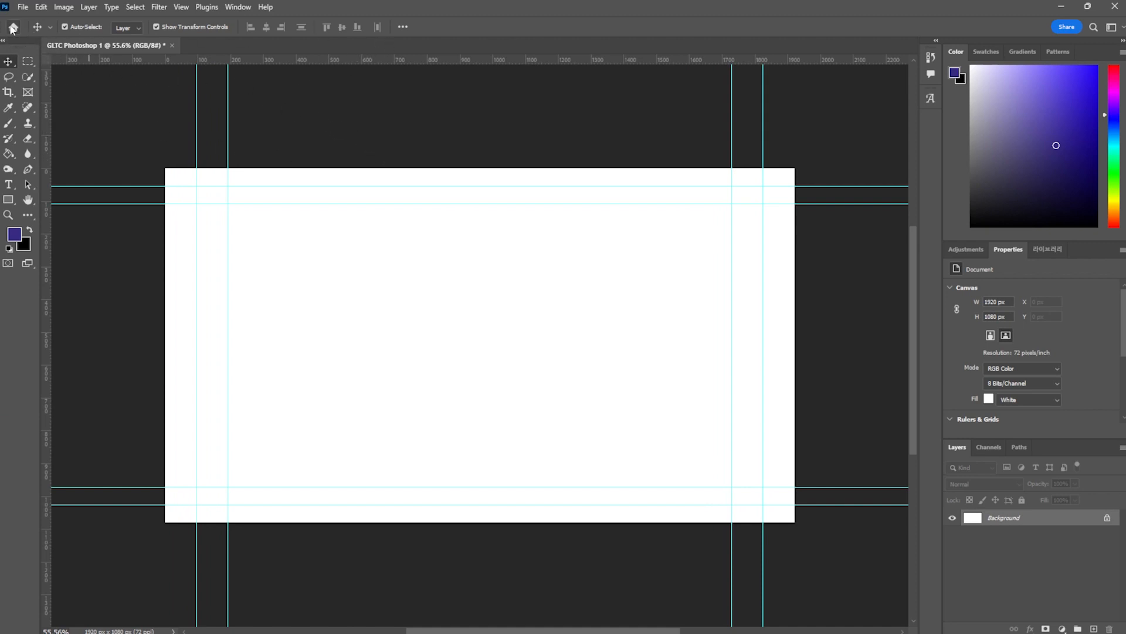
View the Photoshop home screen and return to the GLTC Photoshop 1 document.
left_click(12, 28)
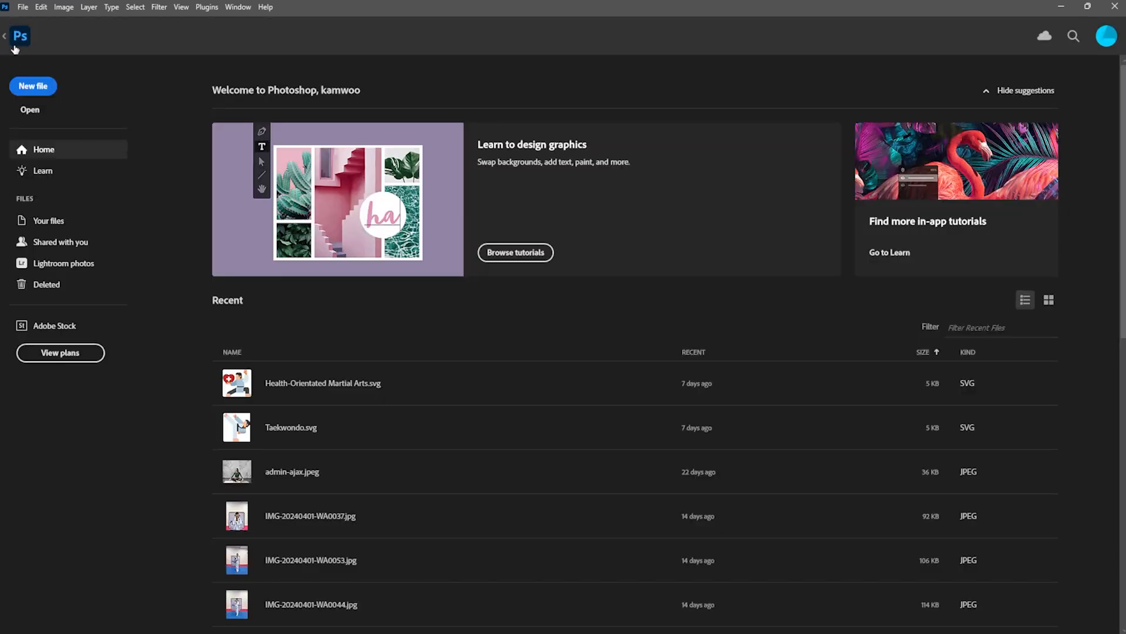
key("Escape")
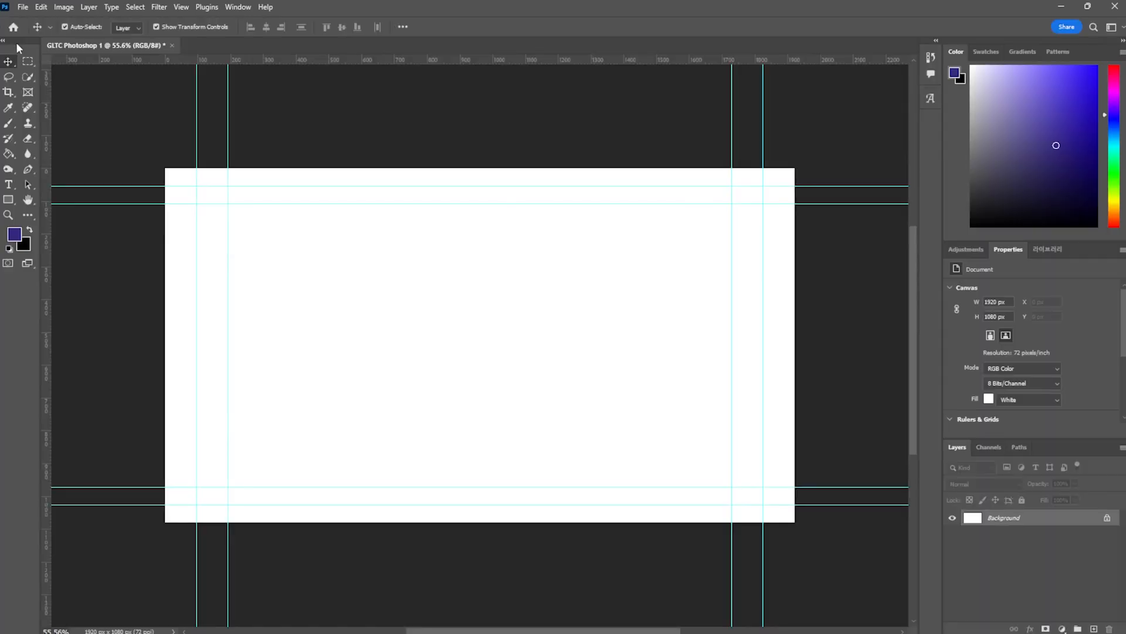
left_click(49, 26)
left_click(49, 24)
Resize the docked panels so Layers is taller, Color is shorter and the whole dock is narrower.
left_click_drag(995, 435, 1006, 364)
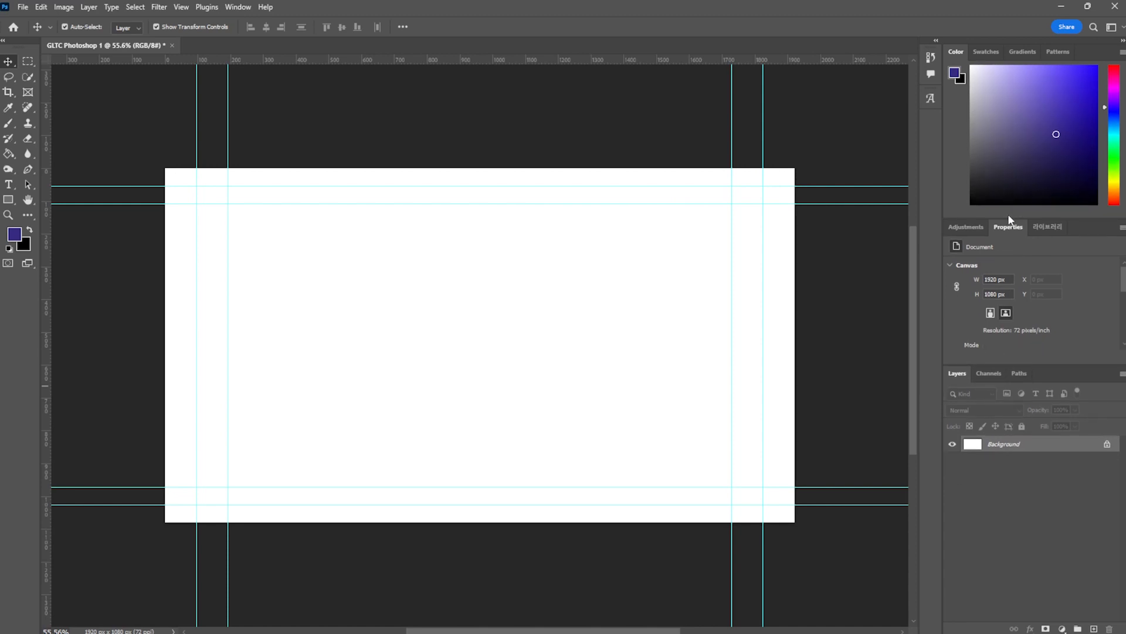
left_click_drag(1009, 214, 1010, 195)
left_click_drag(942, 315, 960, 311)
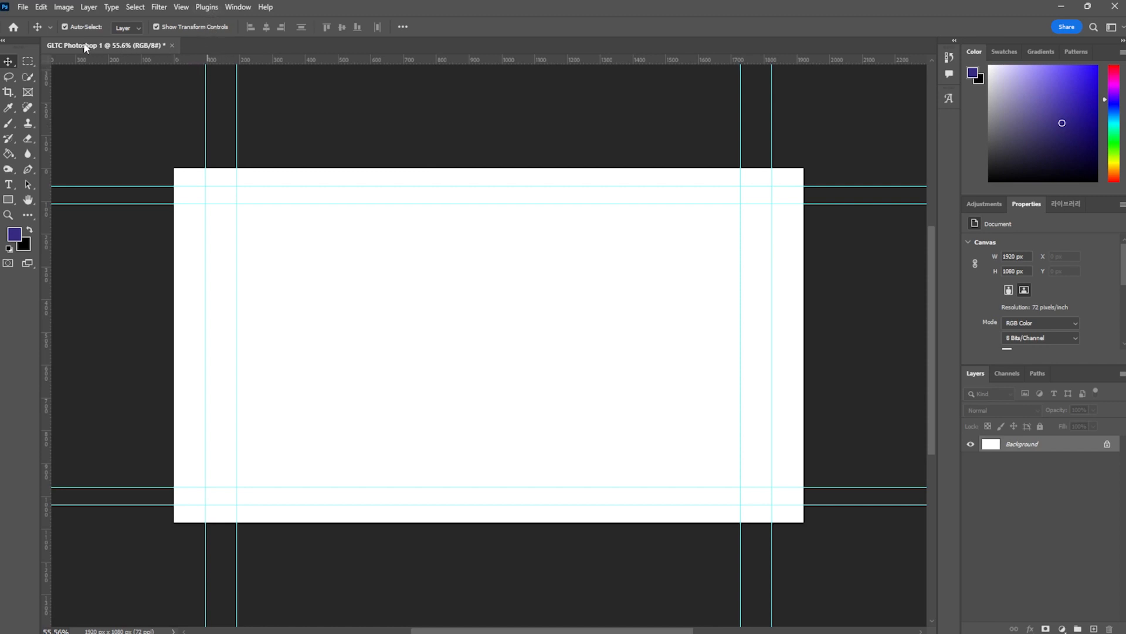
Reset the Essentials workspace to its default layout and show the toolbar in two columns.
left_click(218, 7)
left_click(232, 8)
mouse_move(264, 32)
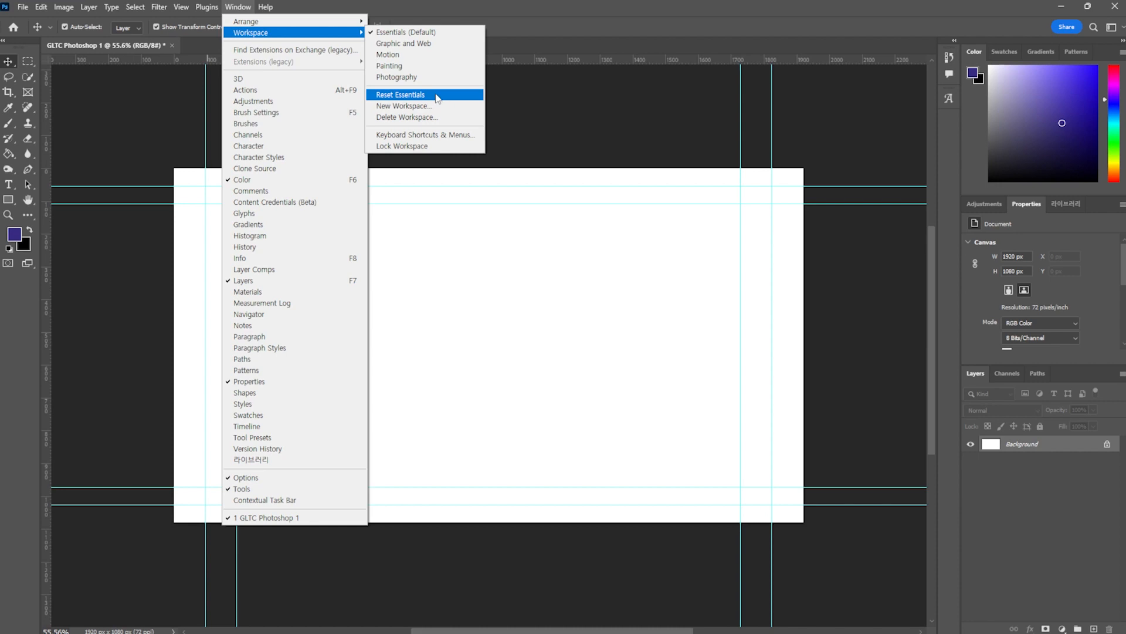
left_click(437, 96)
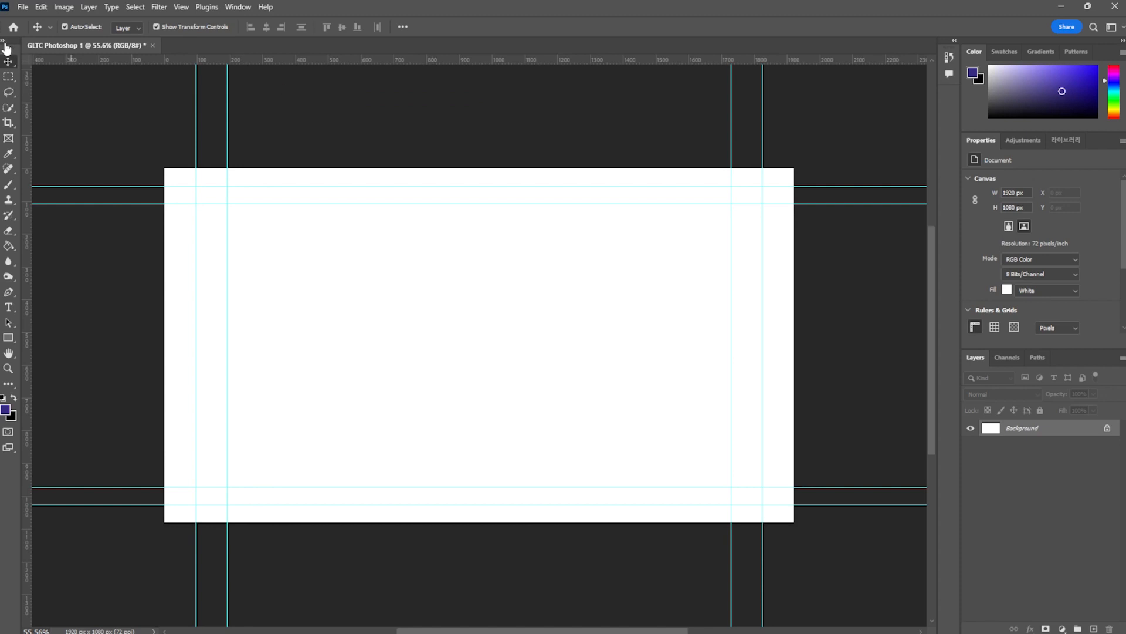
left_click(5, 43)
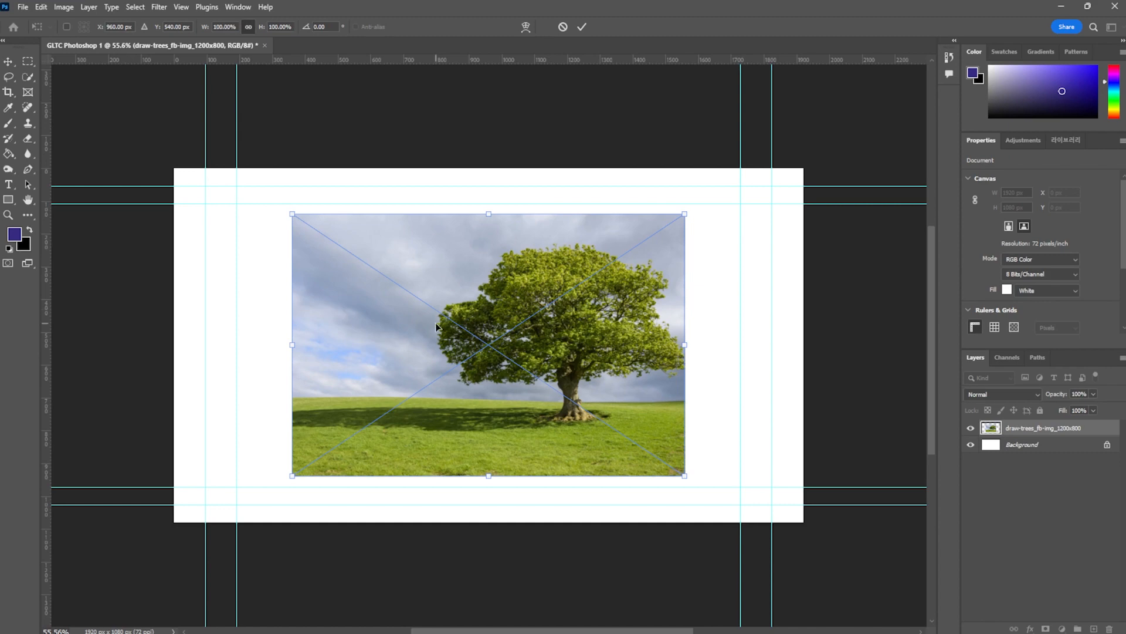
Reposition the placed draw-trees_fb-img_1200x800 image and scale it proportionally to about 160% so it spans the canvas width.
left_click_drag(442, 321, 471, 322)
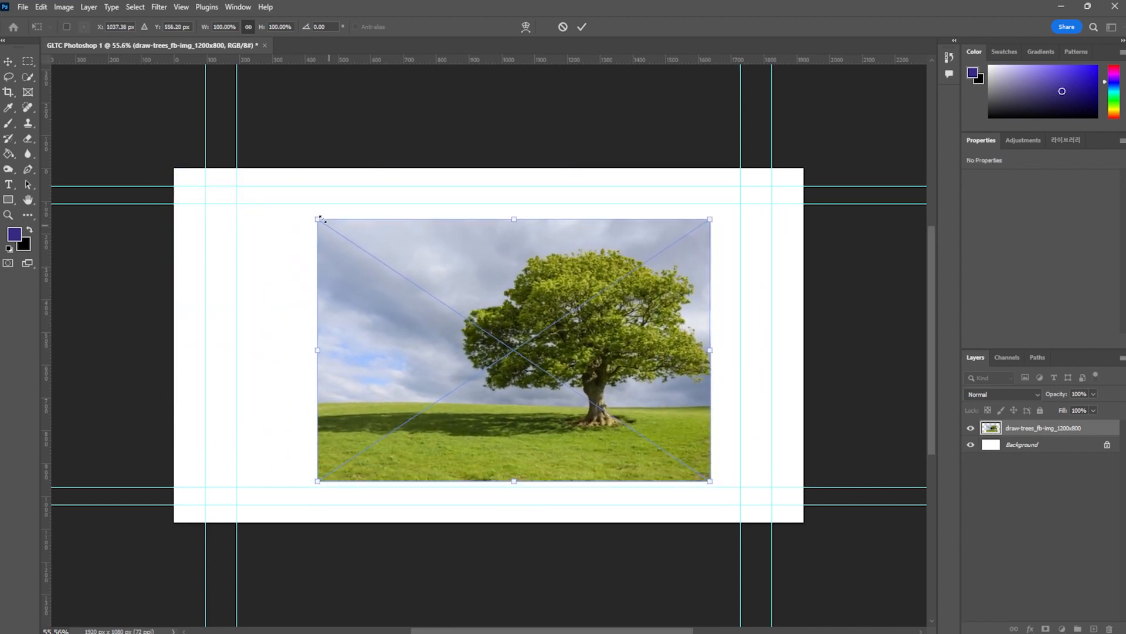
left_click_drag(319, 217, 220, 237)
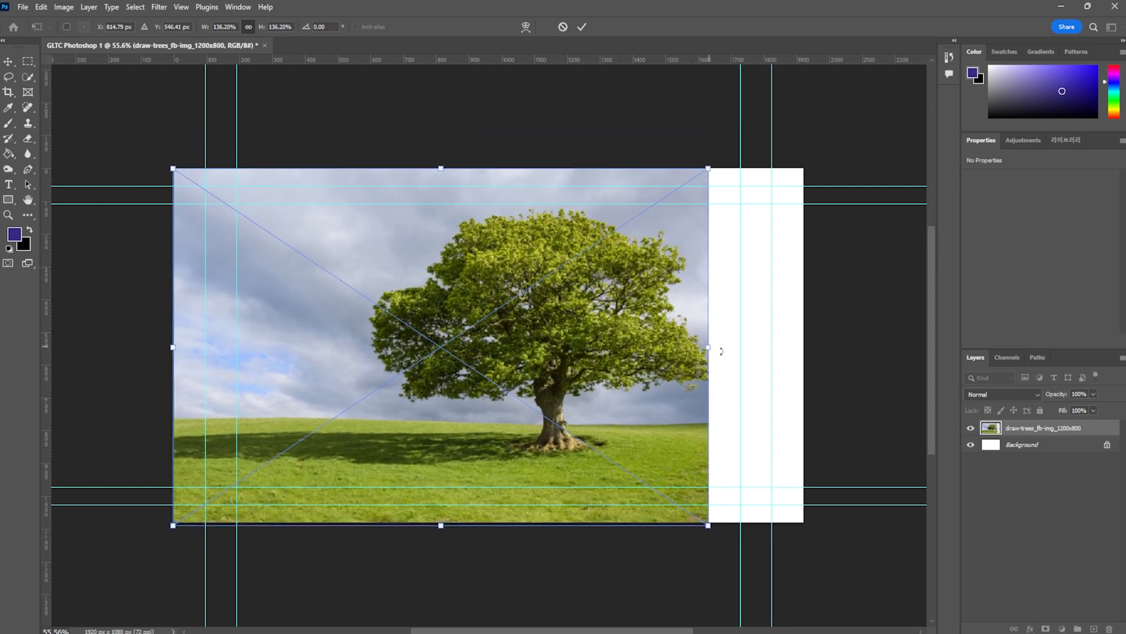
left_click_drag(709, 348, 805, 331)
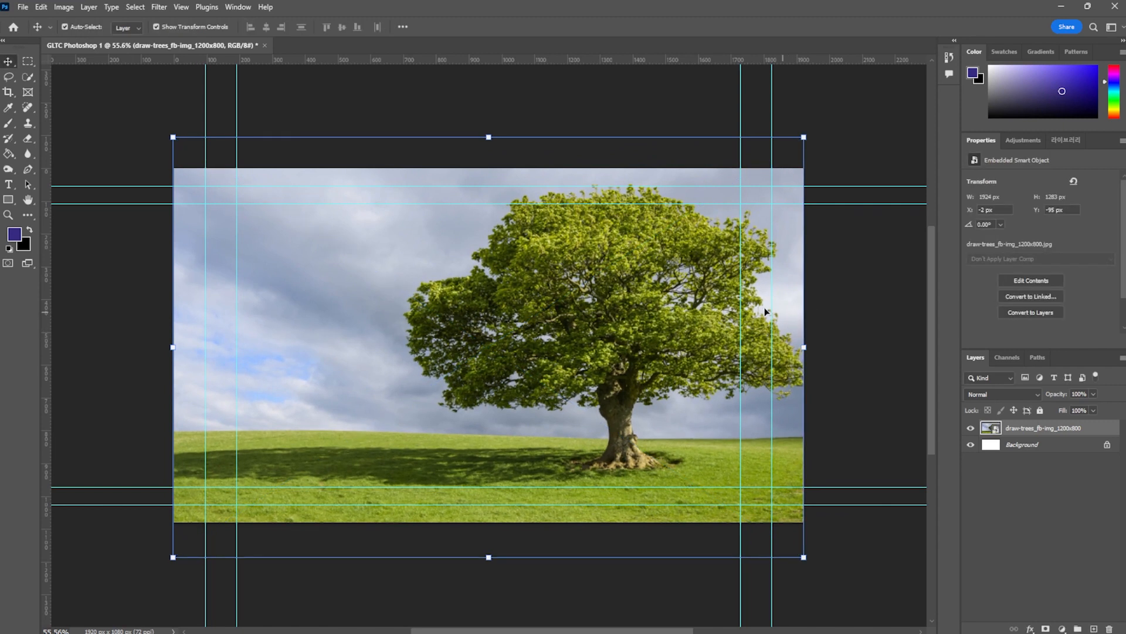
key("Return")
Try adjusting the tree image layer with Free Transform.
left_click(621, 250)
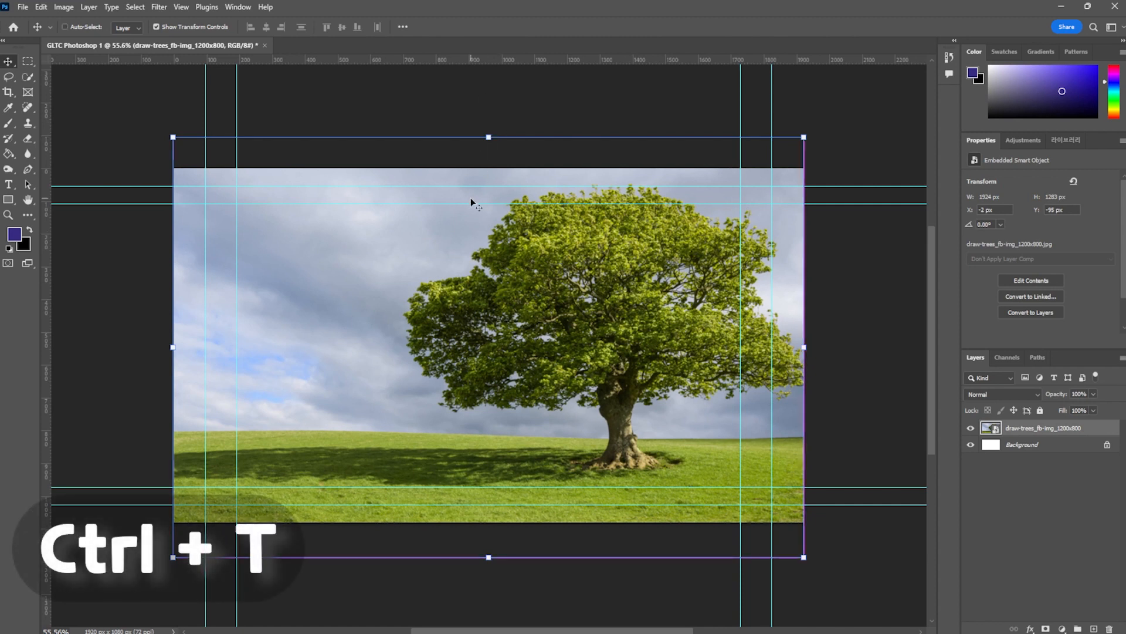
key("ctrl+t")
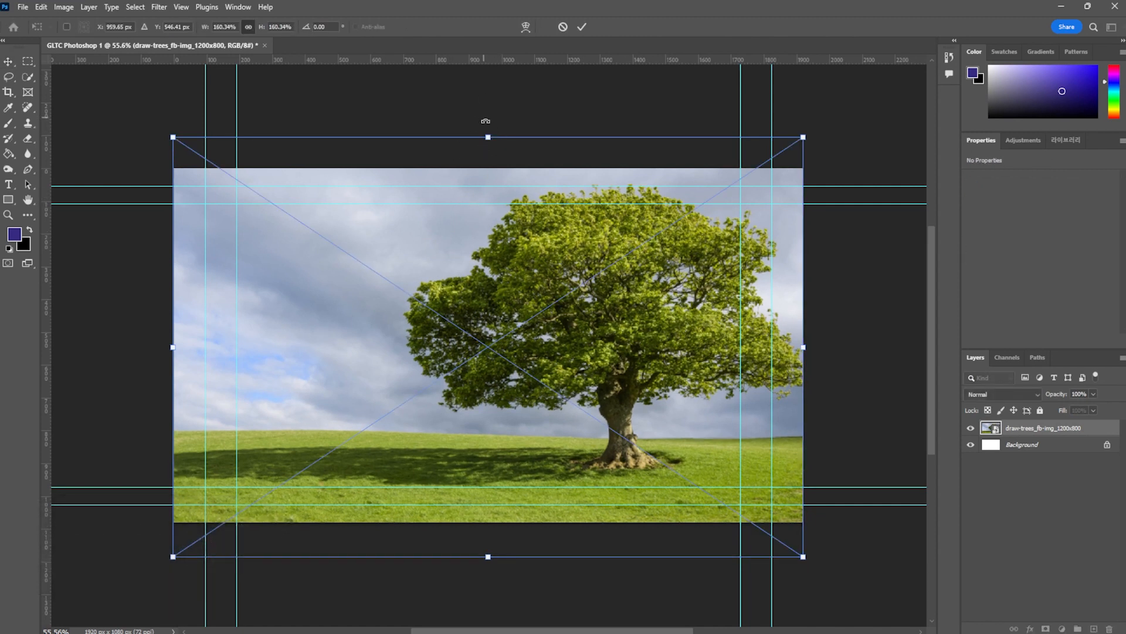
left_click_drag(488, 126, 553, 199)
key("Return")
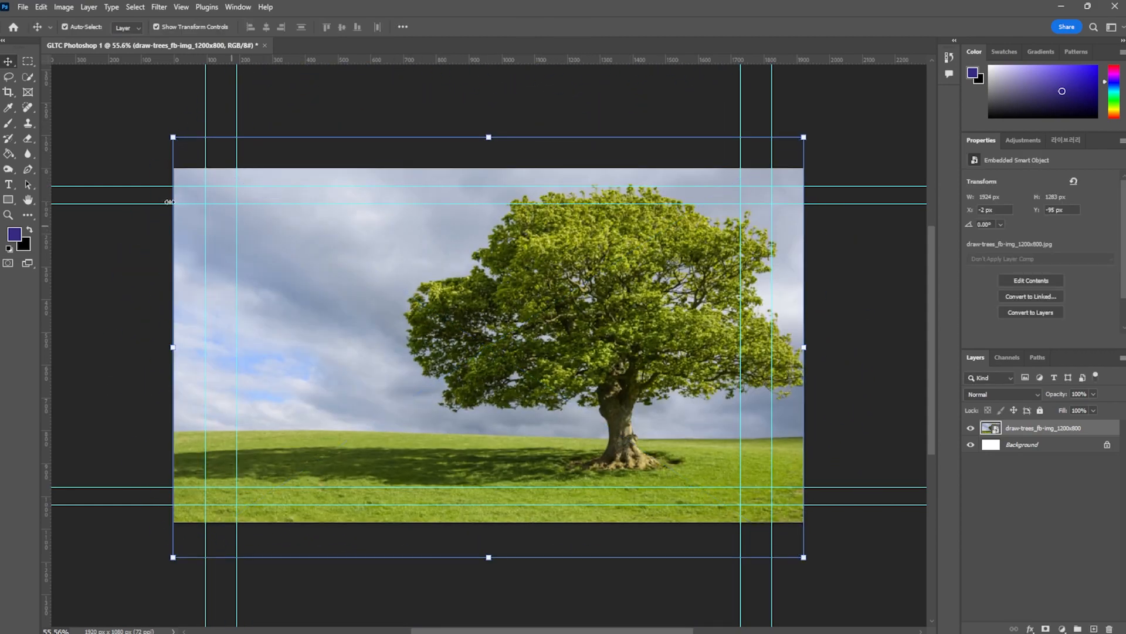
Place the cloud image over the tree, align it to the canvas's upper-left corner and scale it to about 153% to span the width.
left_click_drag(2, 176, 379, 238)
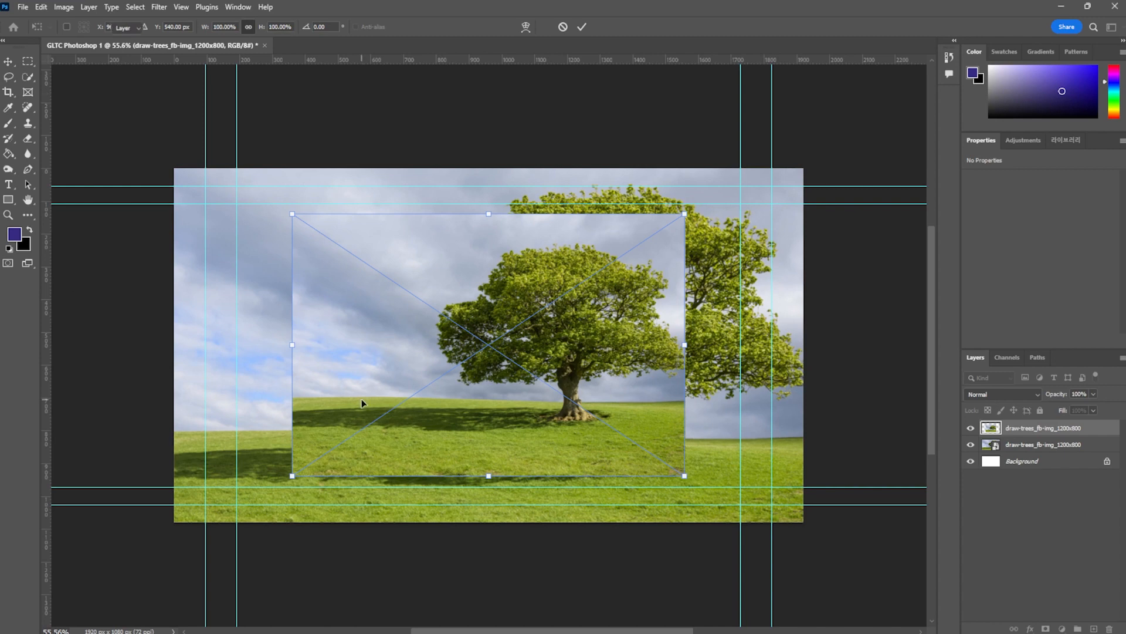
key("Escape")
left_click_drag(1, 166, 354, 240)
left_click_drag(587, 360, 467, 340)
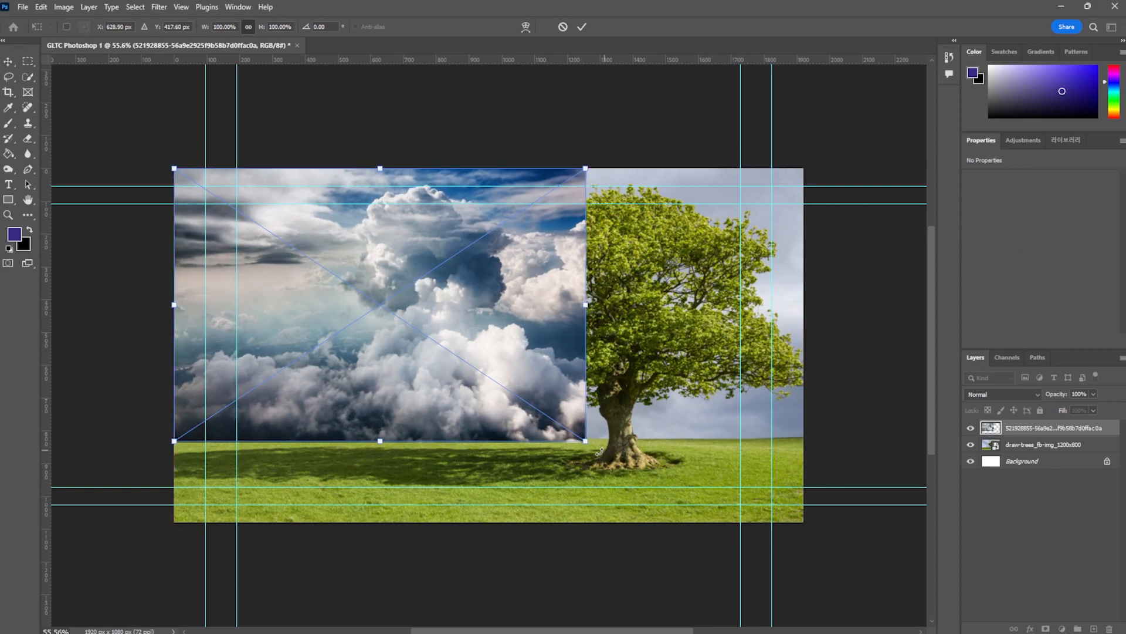
left_click_drag(600, 452, 858, 510)
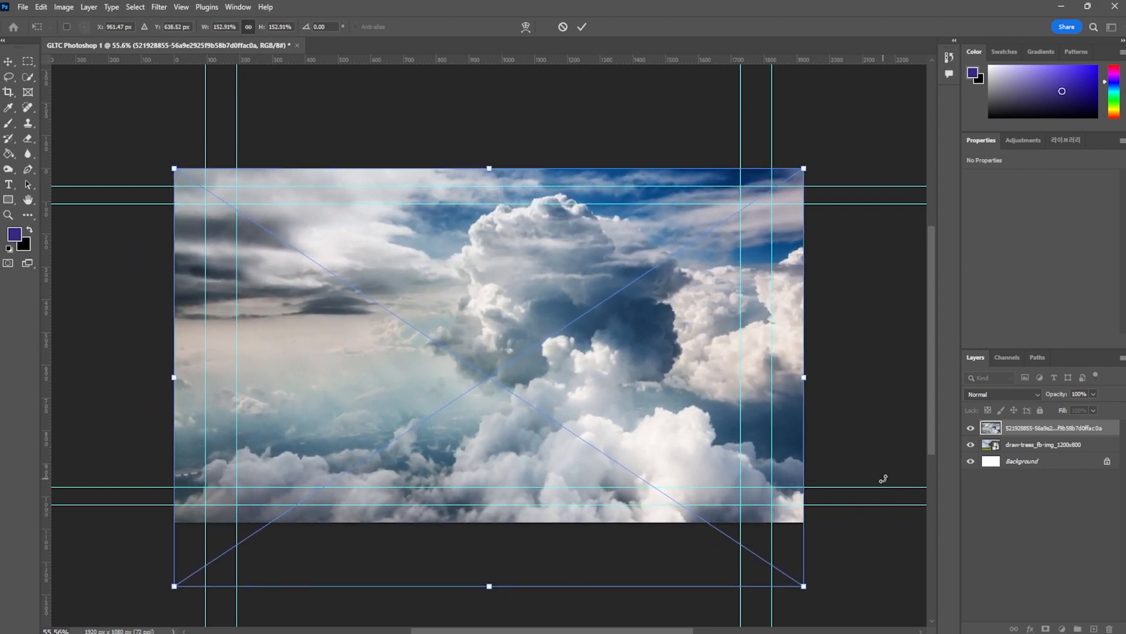
key("Return")
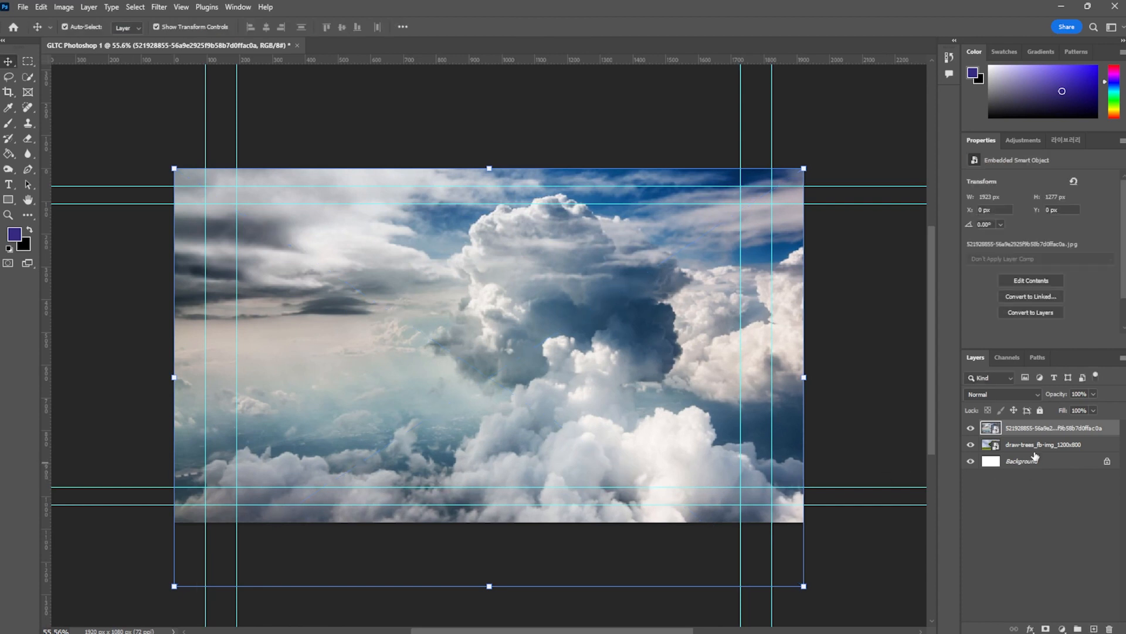
Rename the cloud image layer as Cloud and the tree image layer as Tree, and move Tree above Cloud.
double_click(1039, 430)
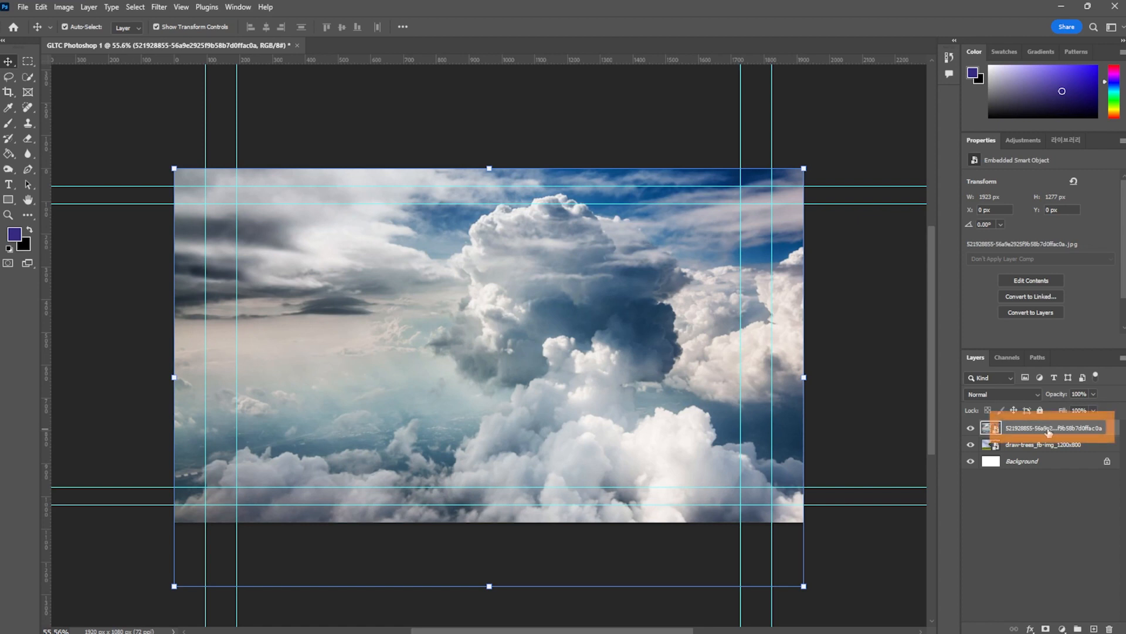
type("Cloud")
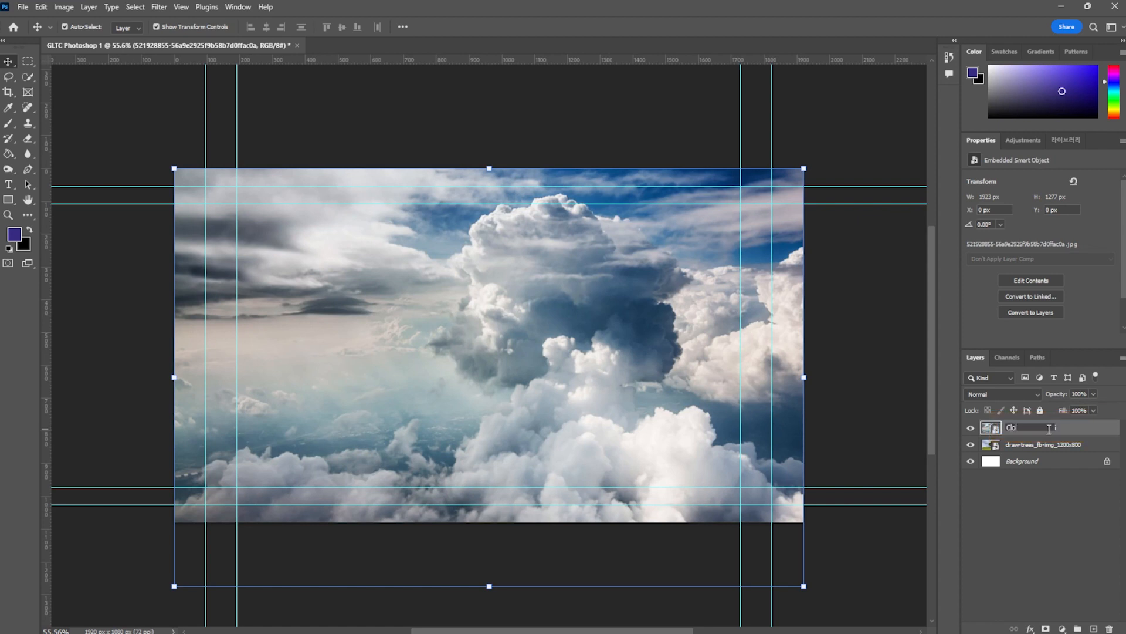
key("Return")
double_click(1033, 444)
type("Tree")
key("Return")
left_click_drag(1039, 452, 1040, 428)
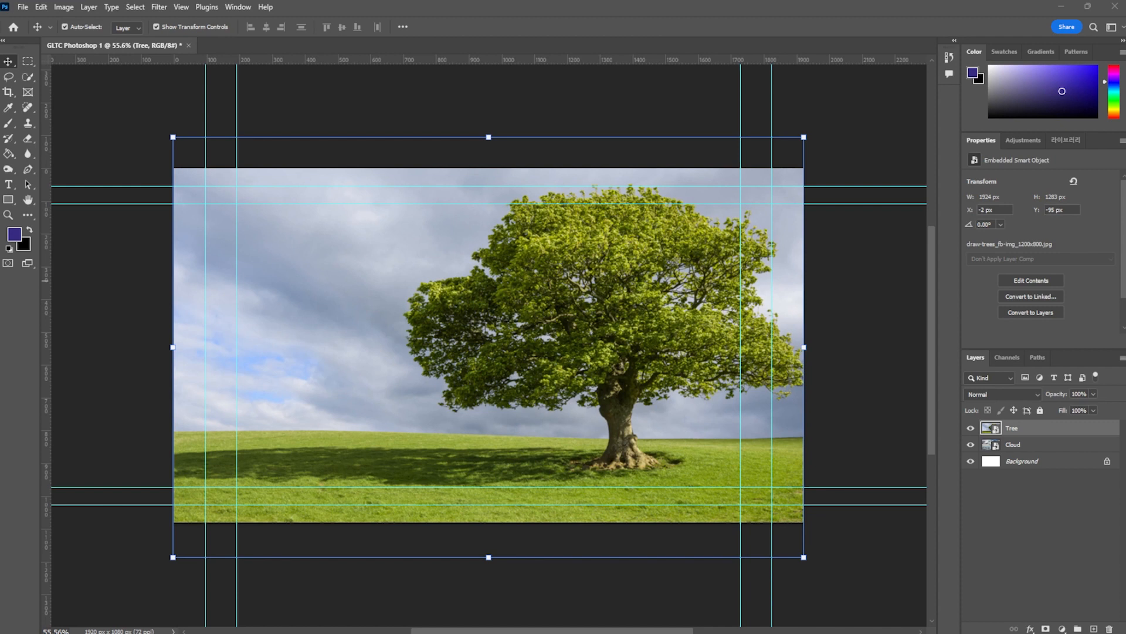
Place the German Shepherd puppies image near the middle of the canvas and scale it proportionally to about 243%.
left_click_drag(1, 141, 417, 189)
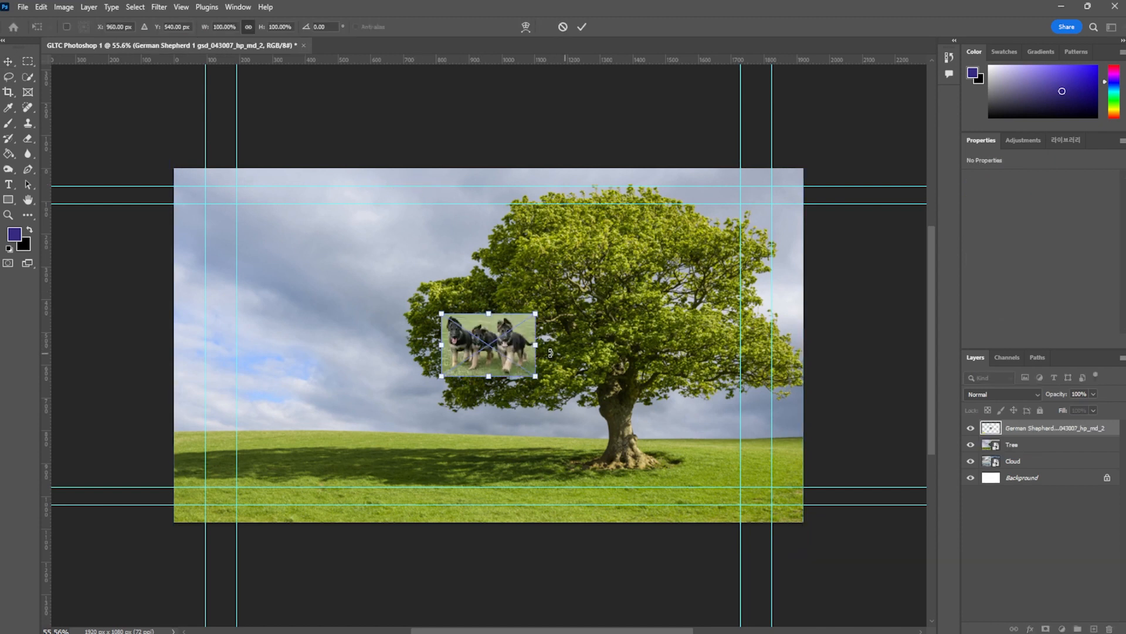
left_click_drag(451, 318, 307, 221)
left_click_drag(460, 293, 529, 352)
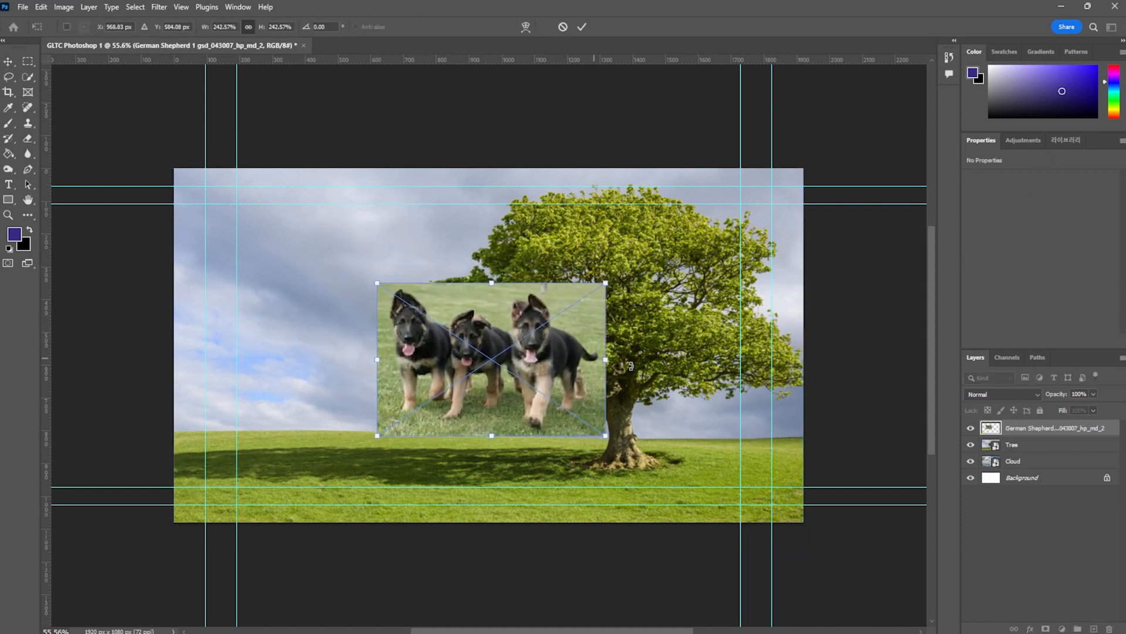
key("Return")
Rename the German Shepherd image layer as Dog.
double_click(1027, 428)
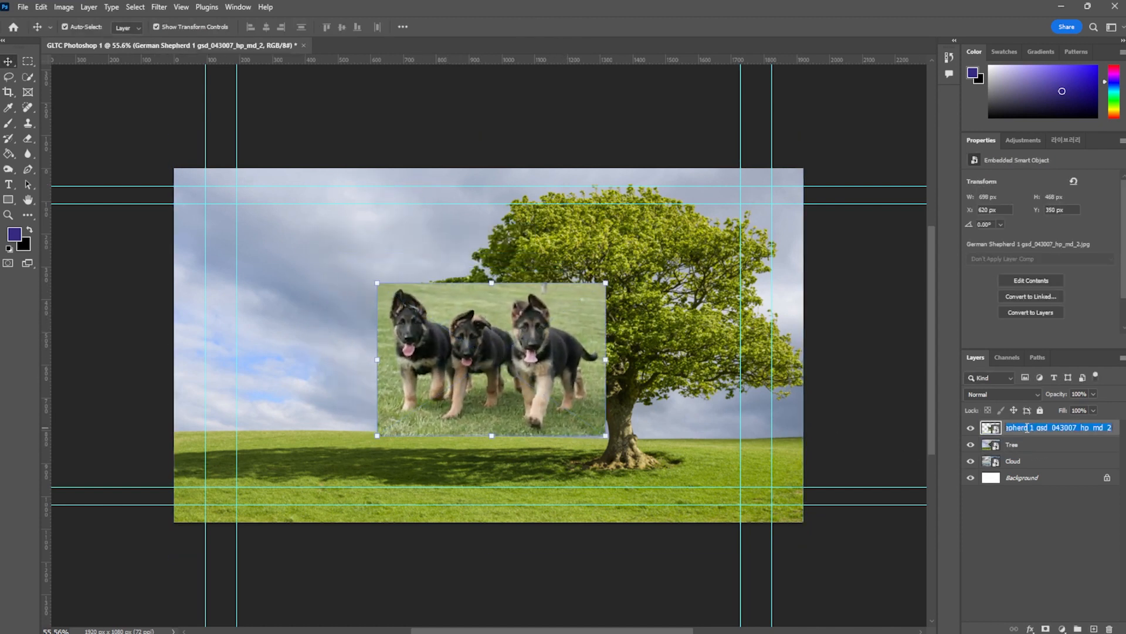
type("Dog")
key("Return")
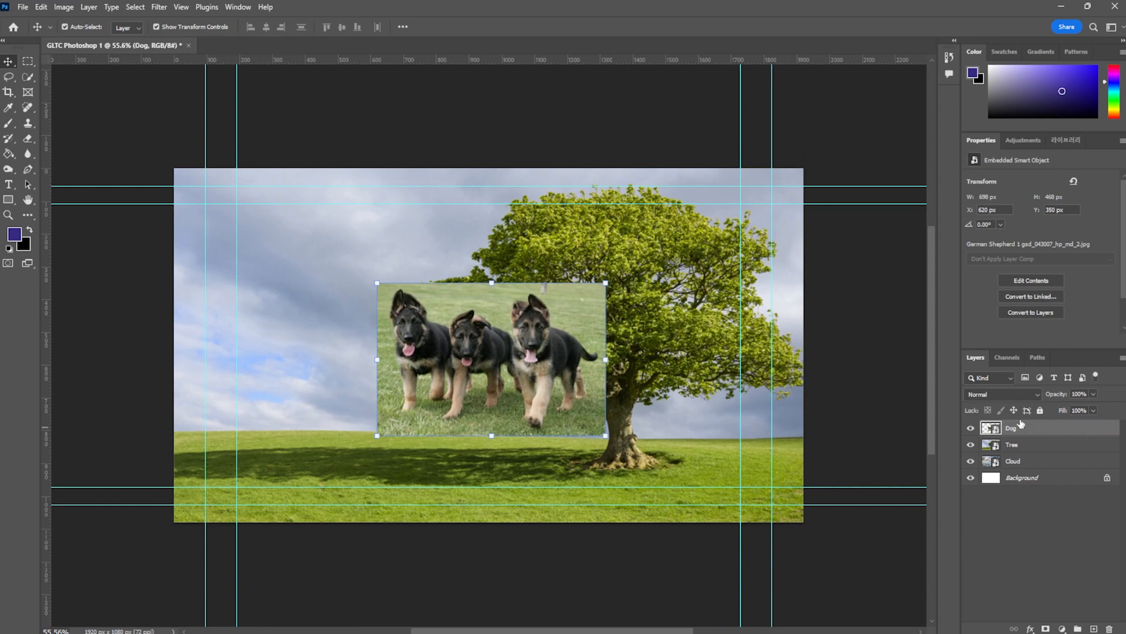
Scale the Tree layer to about 81%, rotate it about 16.6° clockwise and position it in the canvas's upper-right area.
left_click(1032, 448)
left_click_drag(175, 550, 548, 307)
left_click_drag(673, 335, 611, 333)
left_click_drag(540, 393, 560, 412)
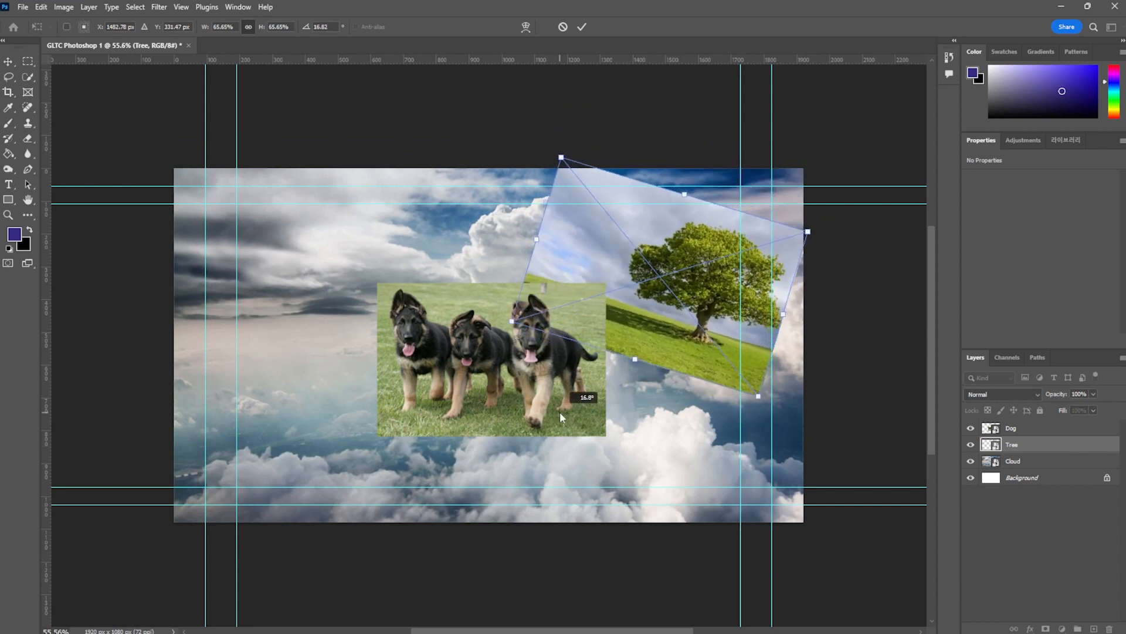
left_click_drag(522, 323, 446, 343)
key("Return")
Enlarge the Dog layer to about 265%, rotate it to about -7.9° and position it at the canvas's lower centre.
left_click(423, 404)
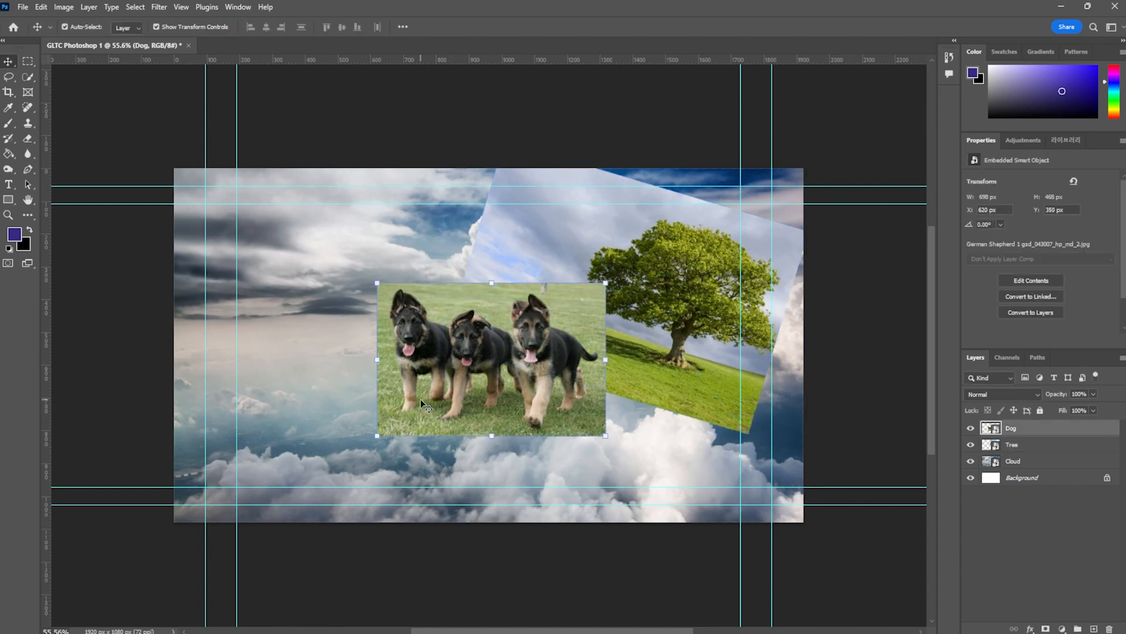
left_click_drag(601, 430, 693, 480)
left_click_drag(696, 317, 603, 335)
left_click_drag(523, 381, 548, 374)
left_click_drag(510, 507, 523, 505)
left_click_drag(540, 449, 552, 450)
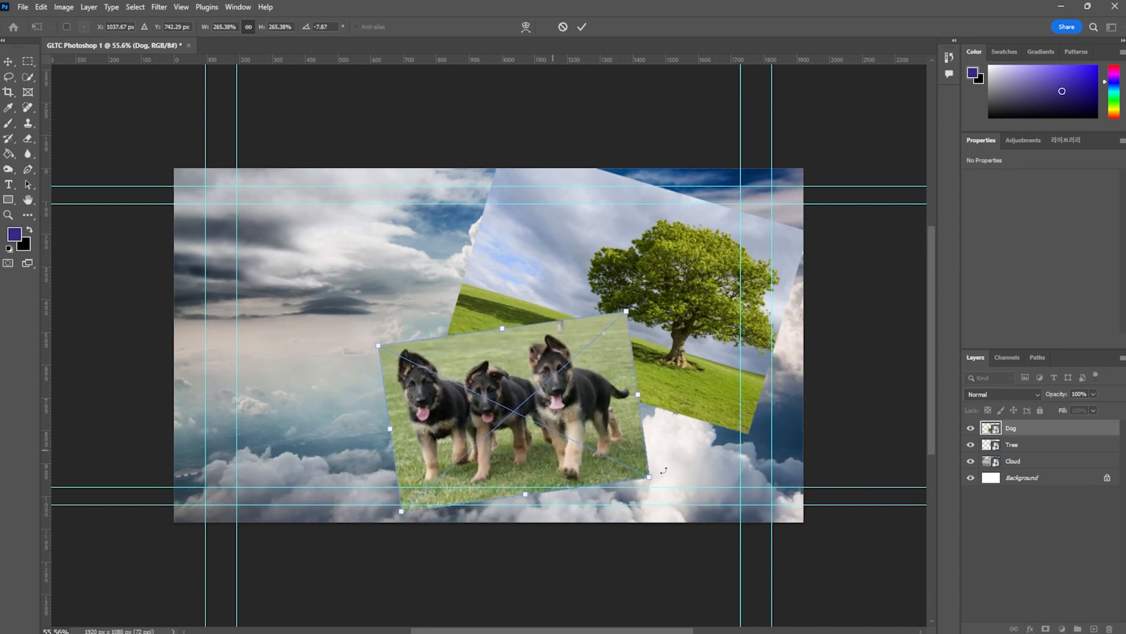
Scale the Cloud layer to about 72%, rotate it about 9.8° and position it in the canvas's upper-left area.
left_click(1033, 462)
left_click_drag(804, 585, 586, 441)
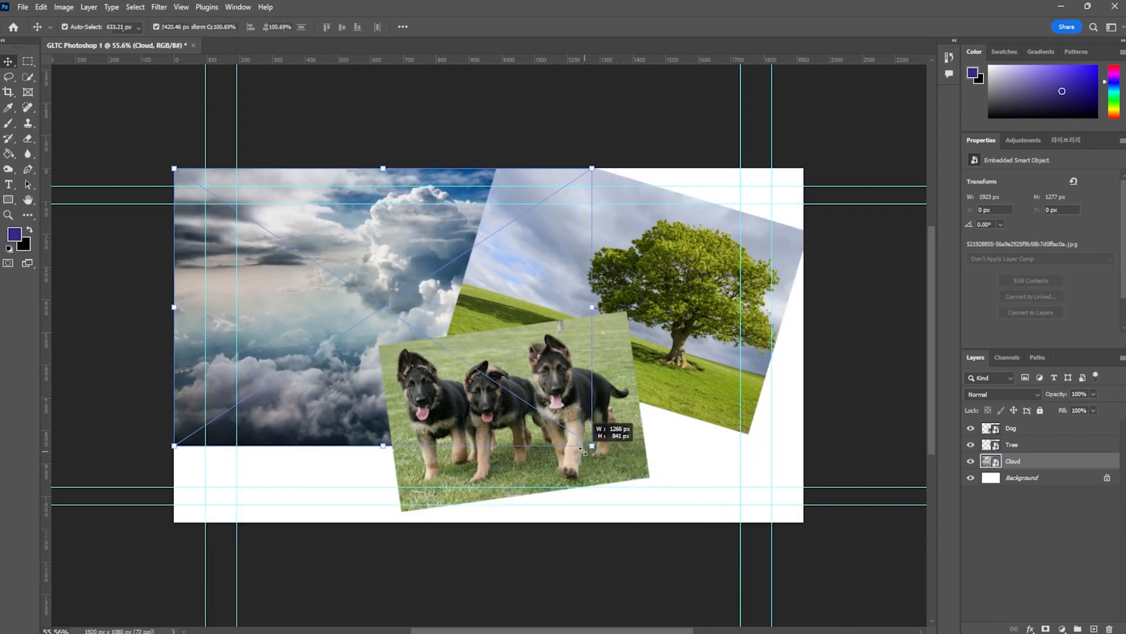
left_click_drag(364, 470, 301, 460)
left_click_drag(525, 508, 441, 391)
left_click_drag(370, 295, 408, 334)
left_click_drag(407, 404, 351, 417)
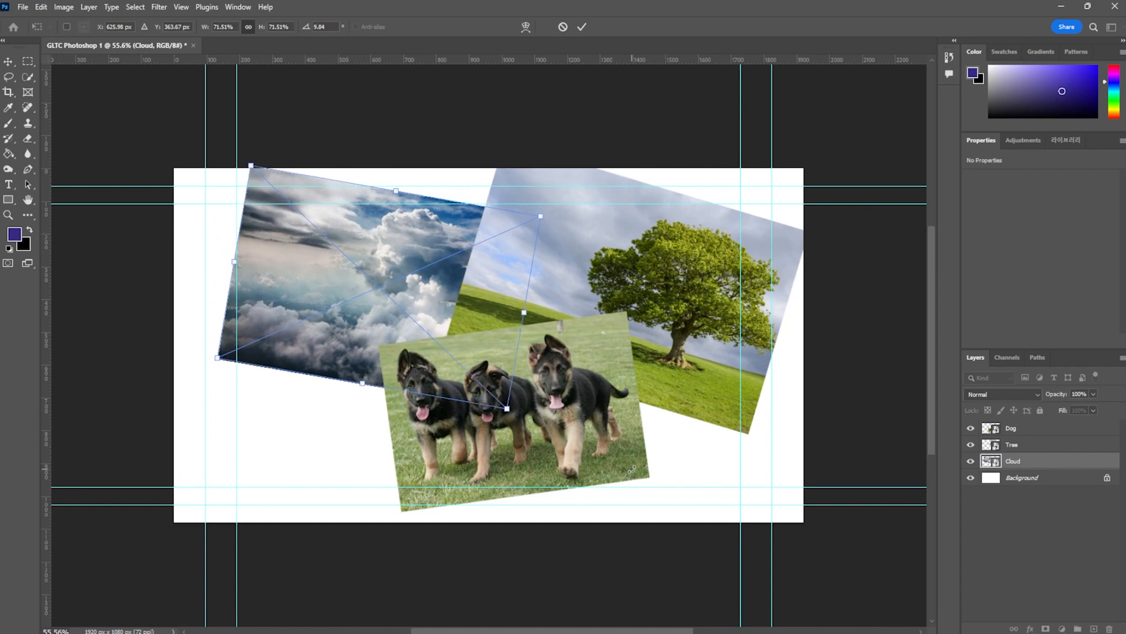
key("Return")
Try moving and rotating the Tree layer, undoing each change.
left_click(579, 249)
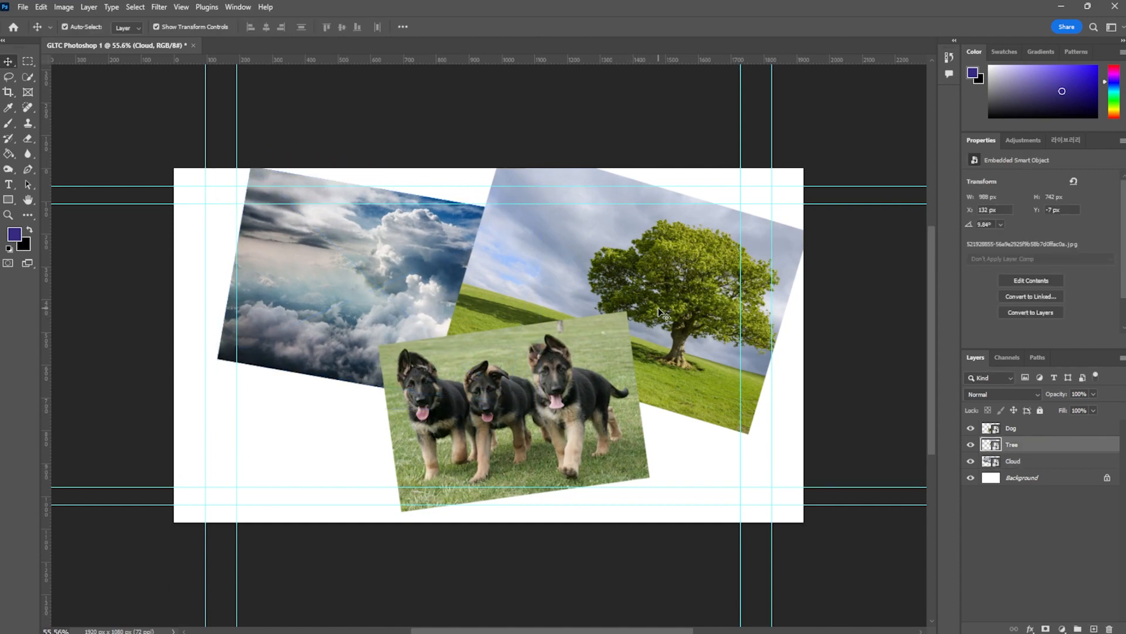
left_click_drag(579, 249, 491, 259)
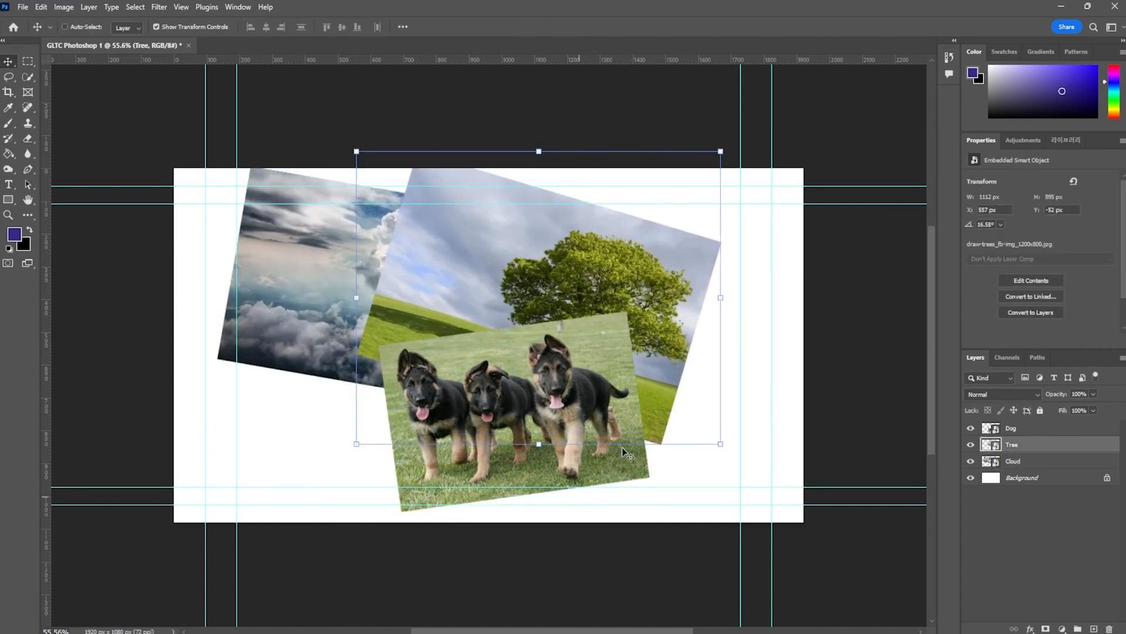
key("ctrl+z")
left_click_drag(440, 438, 449, 482)
key("ctrl+z")
left_click_drag(444, 340, 387, 444)
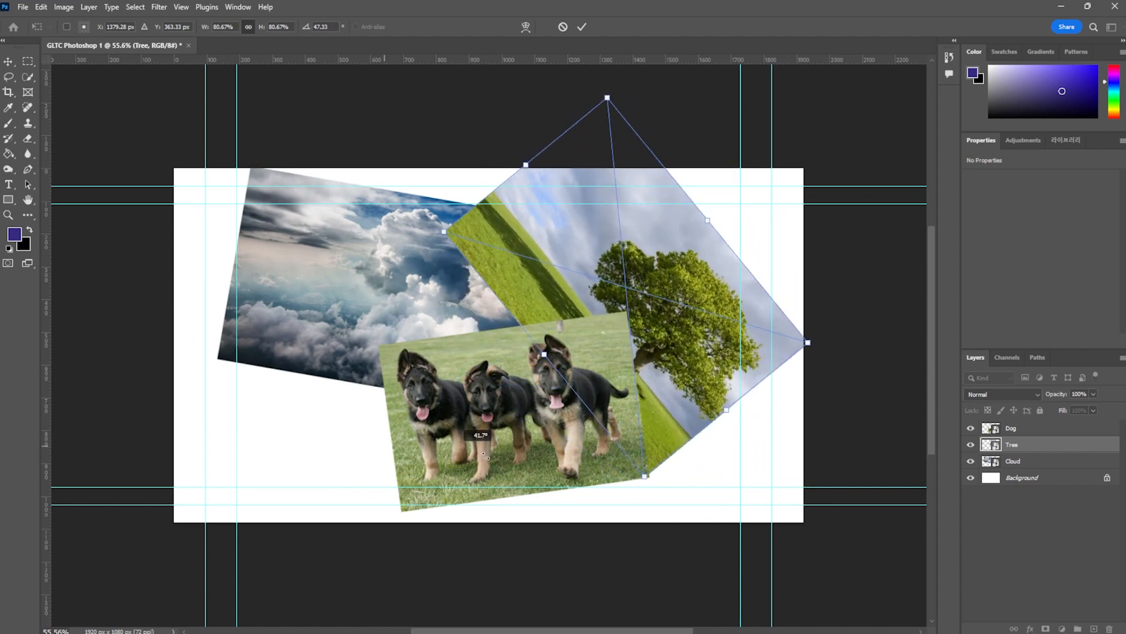
key("ctrl+z")
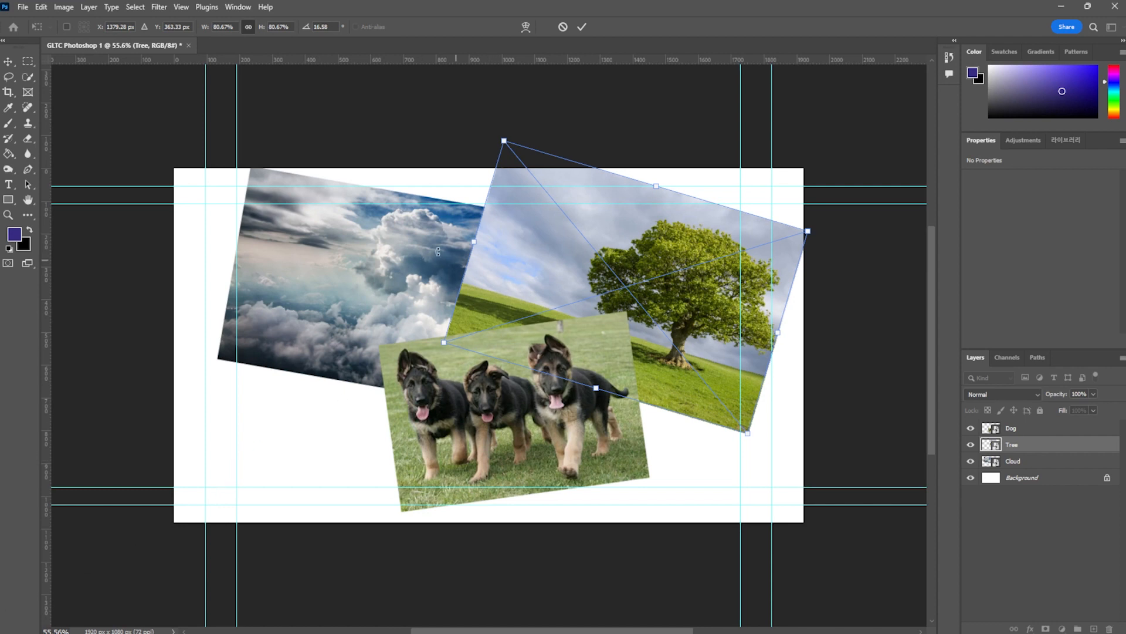
key("Return")
Reduce the Cloud layer to about 52%, rotate it to about -11.6° and place it beside the tree image.
left_click(412, 253)
left_click_drag(375, 418, 468, 380)
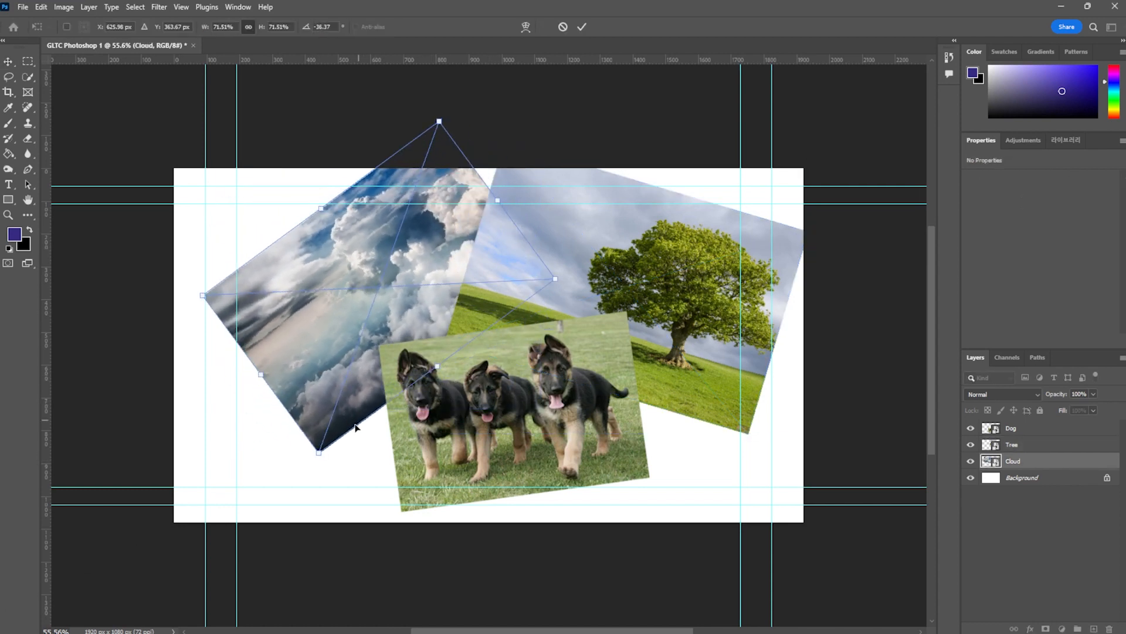
left_click_drag(320, 453, 352, 365)
left_click_drag(353, 284, 351, 318)
left_click_drag(461, 345, 516, 324)
key("Return")
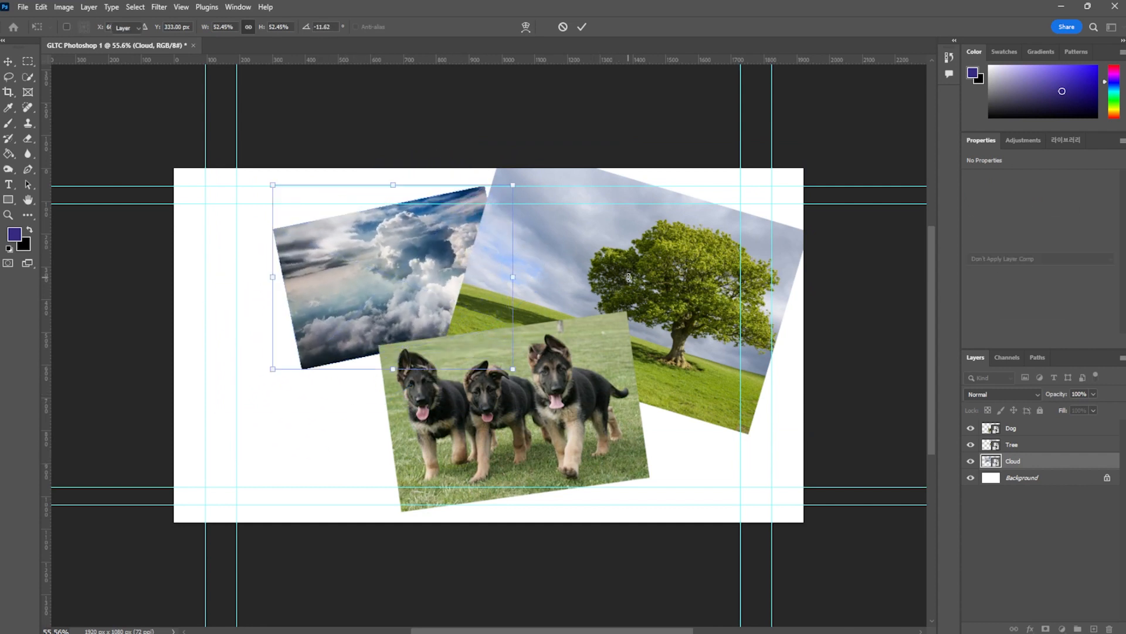
Reduce the Tree layer to about 63%, rotate it to about 23.9° and fit it inside the canvas above the dogs.
left_click(622, 288)
left_click_drag(810, 433, 680, 347)
left_click_drag(728, 448, 648, 322)
left_click_drag(622, 274, 636, 322)
left_click_drag(662, 370, 696, 424)
left_click_drag(676, 351, 650, 344)
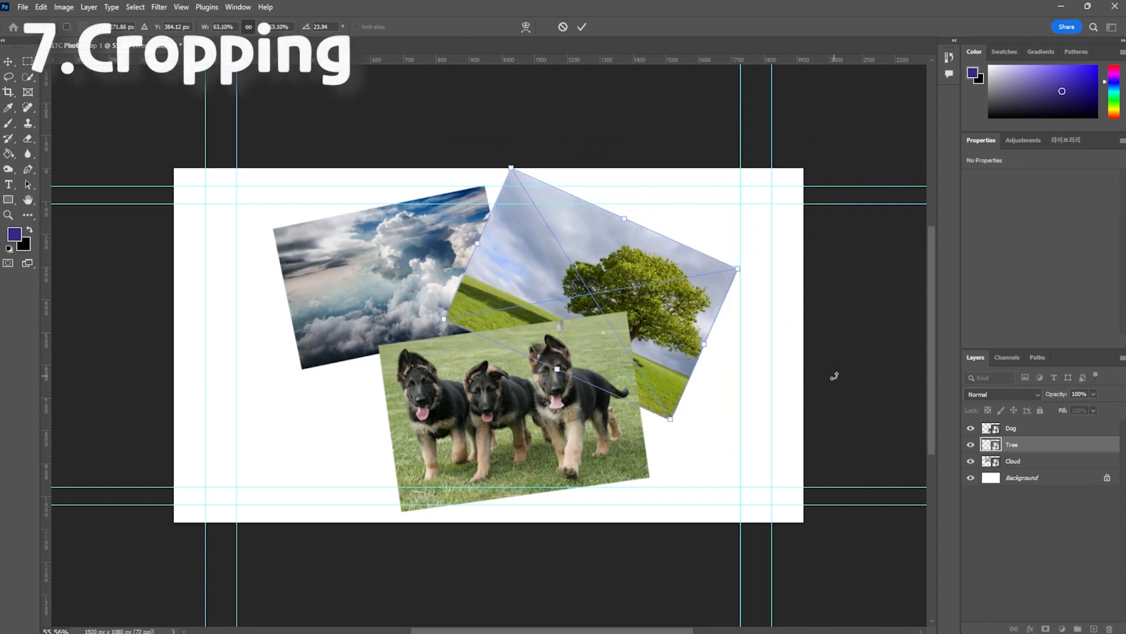
key("Return")
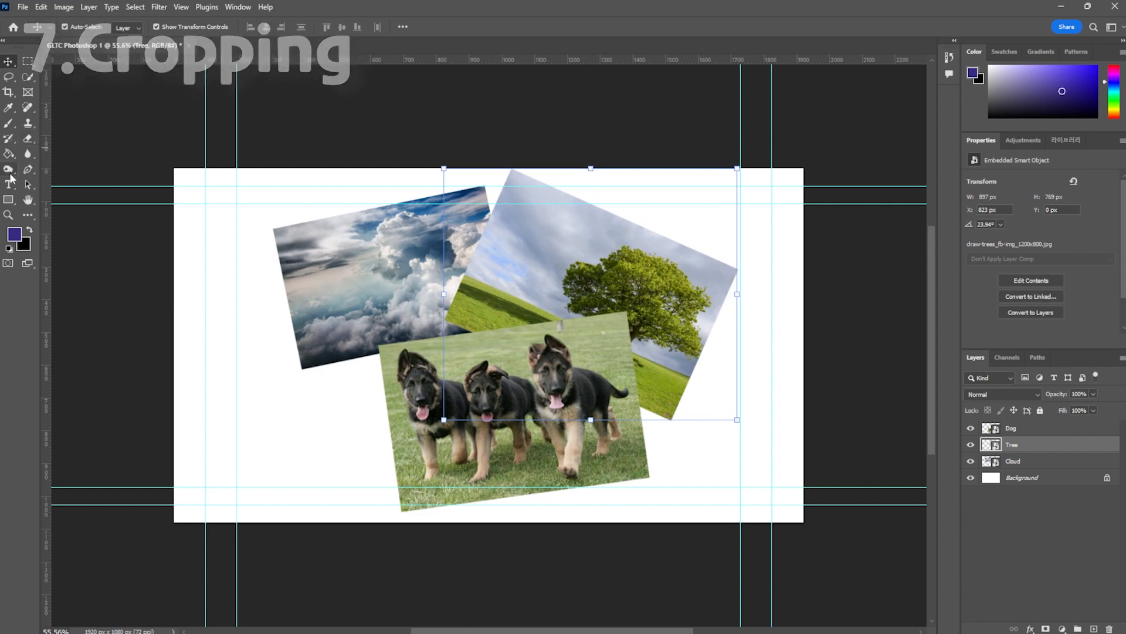
Crop both sides of the canvas around the three images to a size of about 1521 × 1080 px.
left_click(9, 92)
left_click_drag(170, 352, 217, 346)
left_click_drag(766, 348, 742, 333)
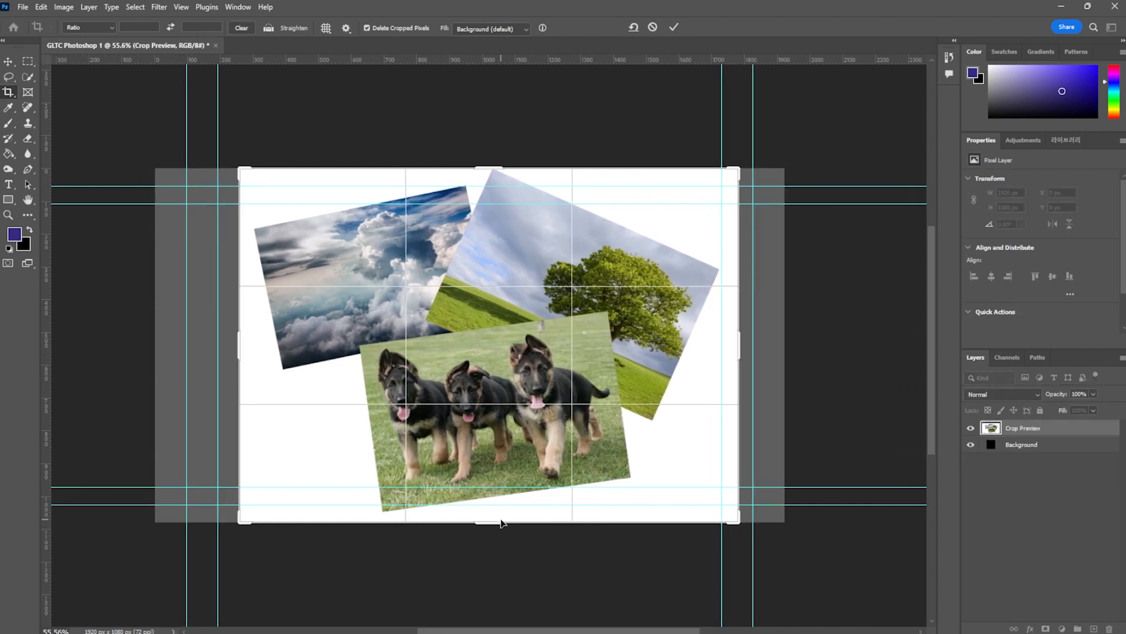
key("Return")
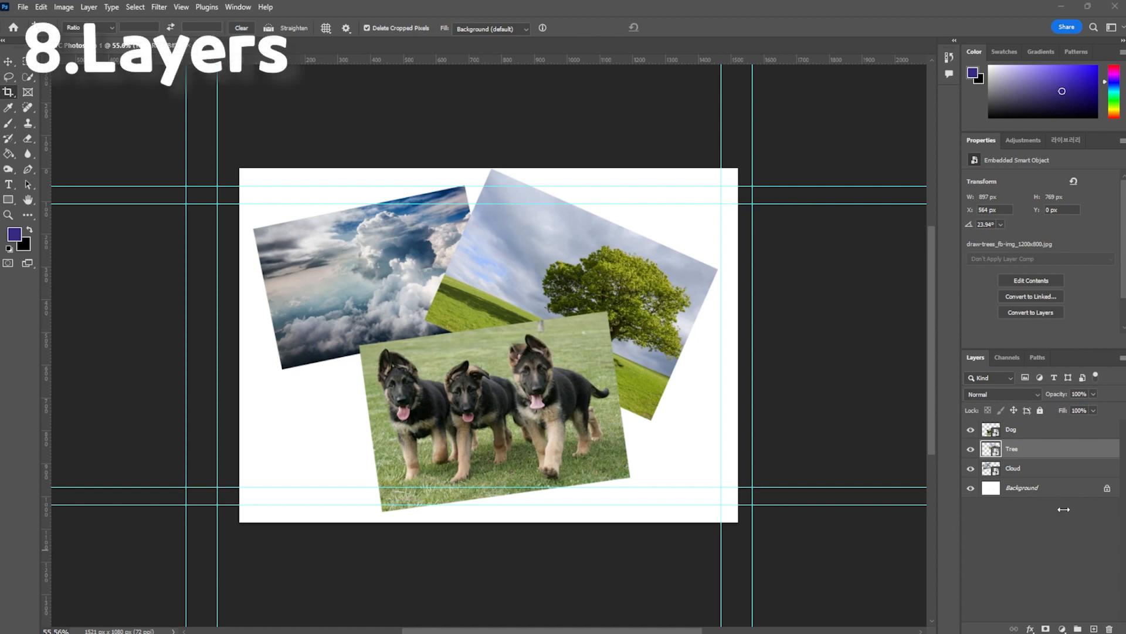
Examine the layer filter options and the blend mode, opacity and fill settings of the Dog layer.
left_click(1019, 430)
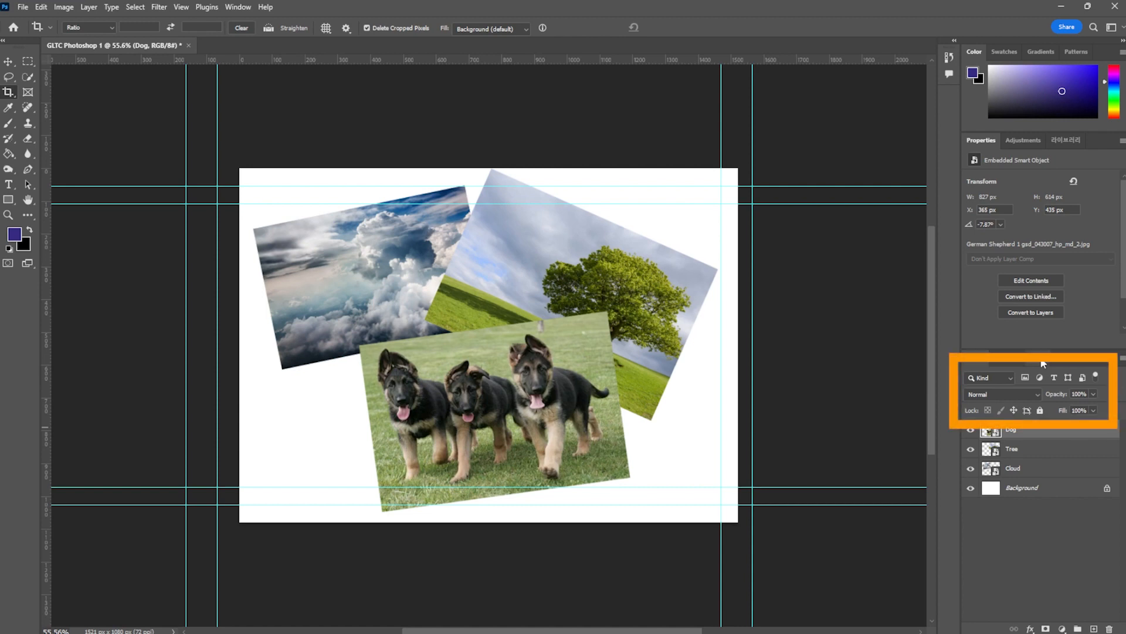
left_click(1002, 376)
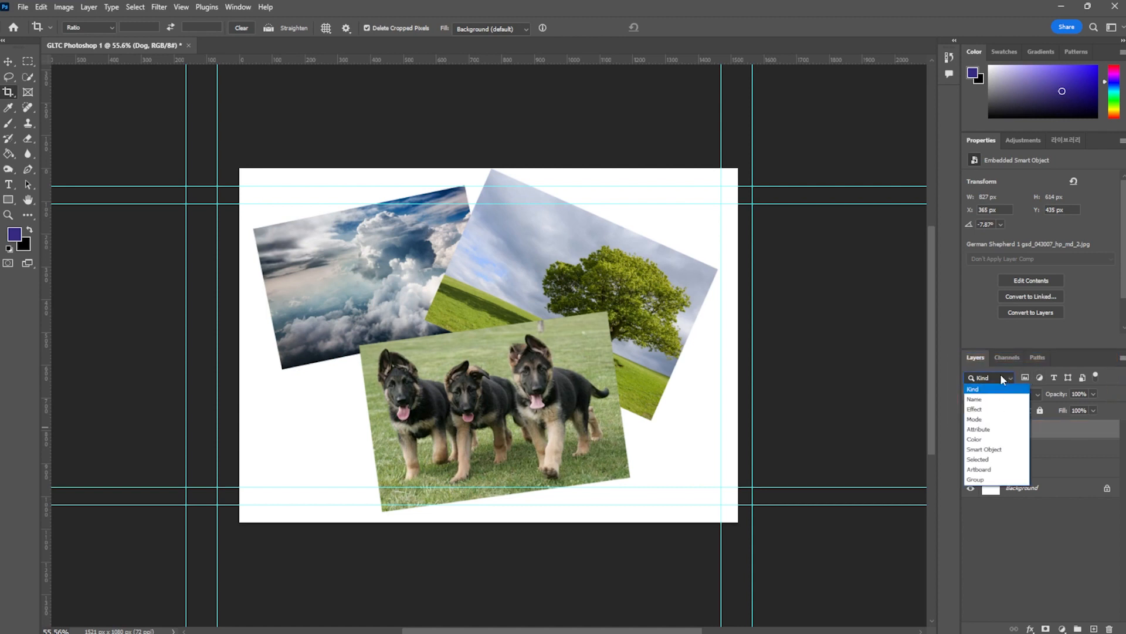
left_click(1007, 527)
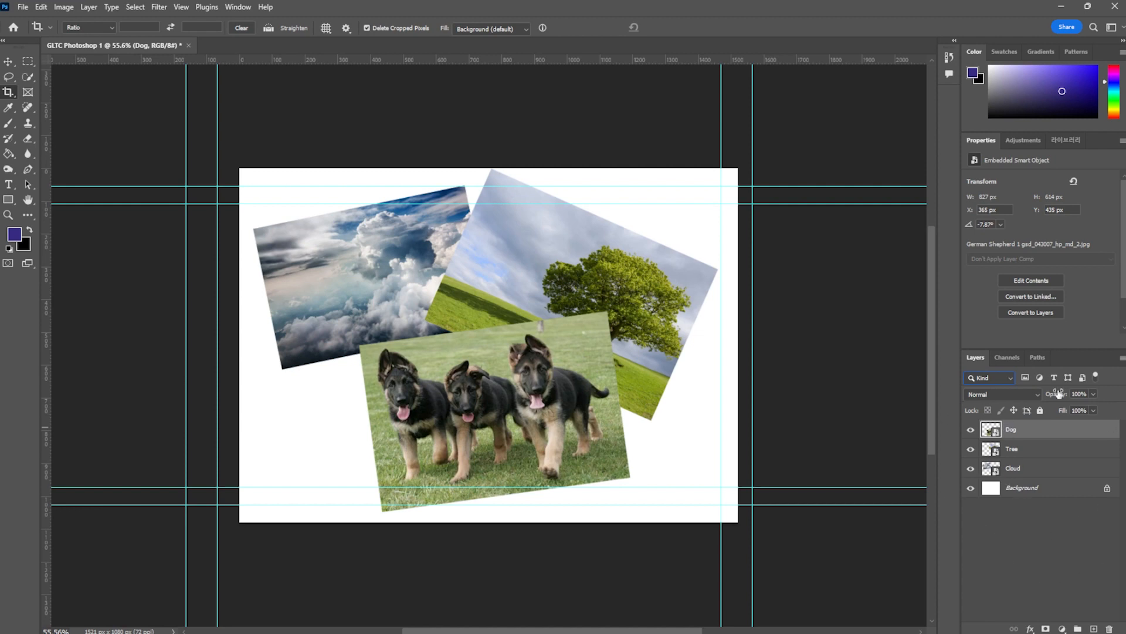
left_click(1025, 378)
left_click(1026, 378)
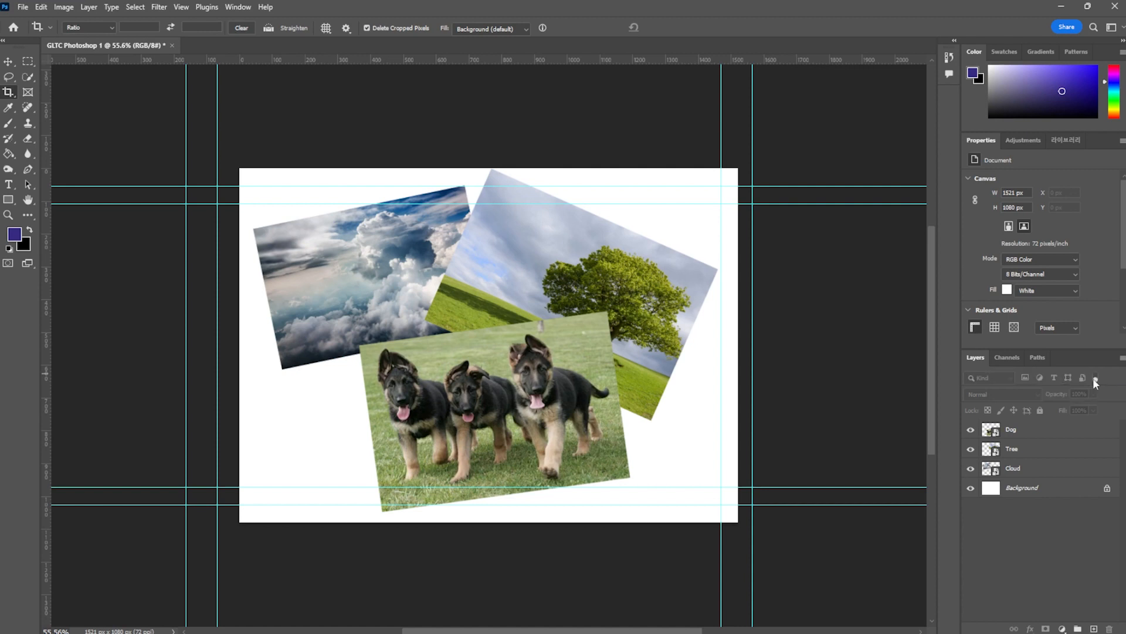
left_click(1026, 430)
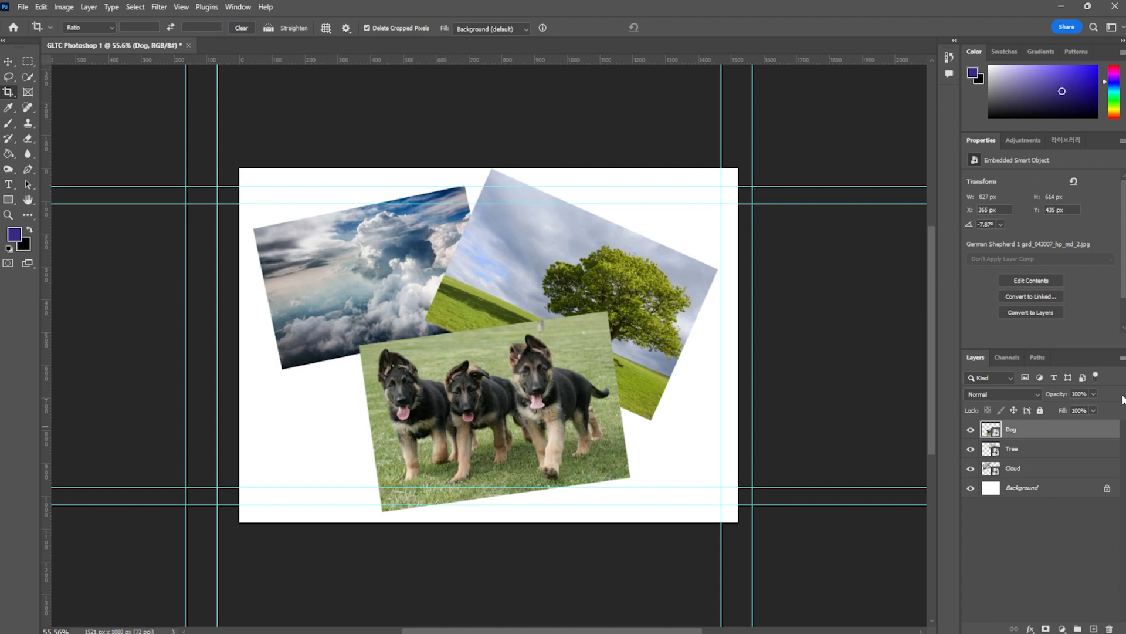
left_click(1015, 392)
left_click(1089, 396)
left_click(1089, 394)
left_click(1120, 393)
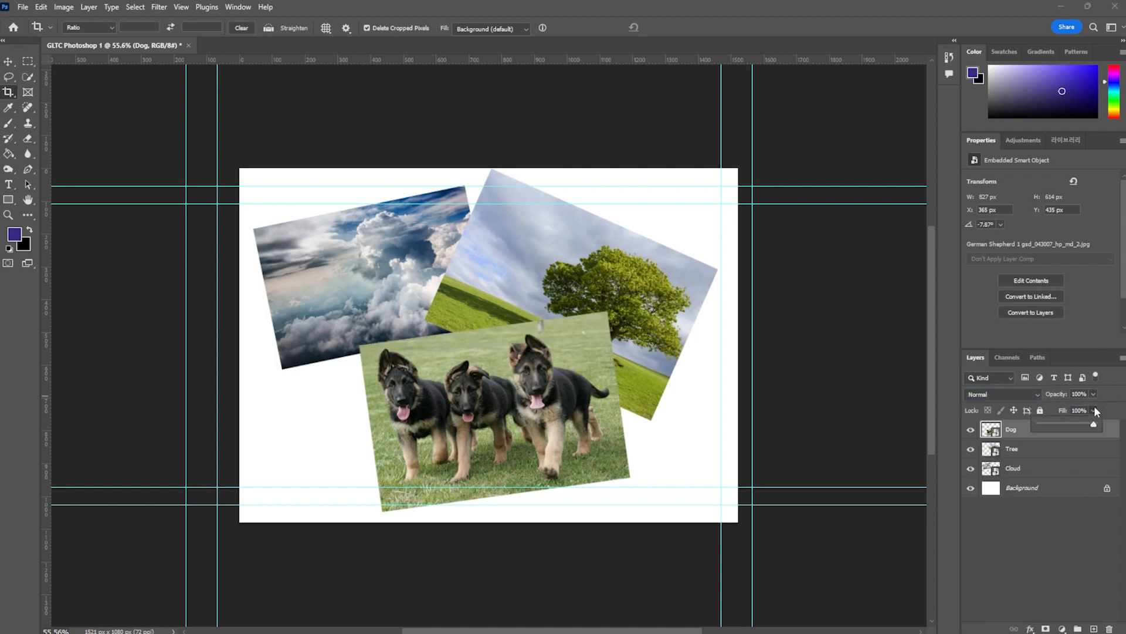
Try the Luminosity and Darker Color blend modes on the Dog layer and restore Normal.
left_click(1015, 395)
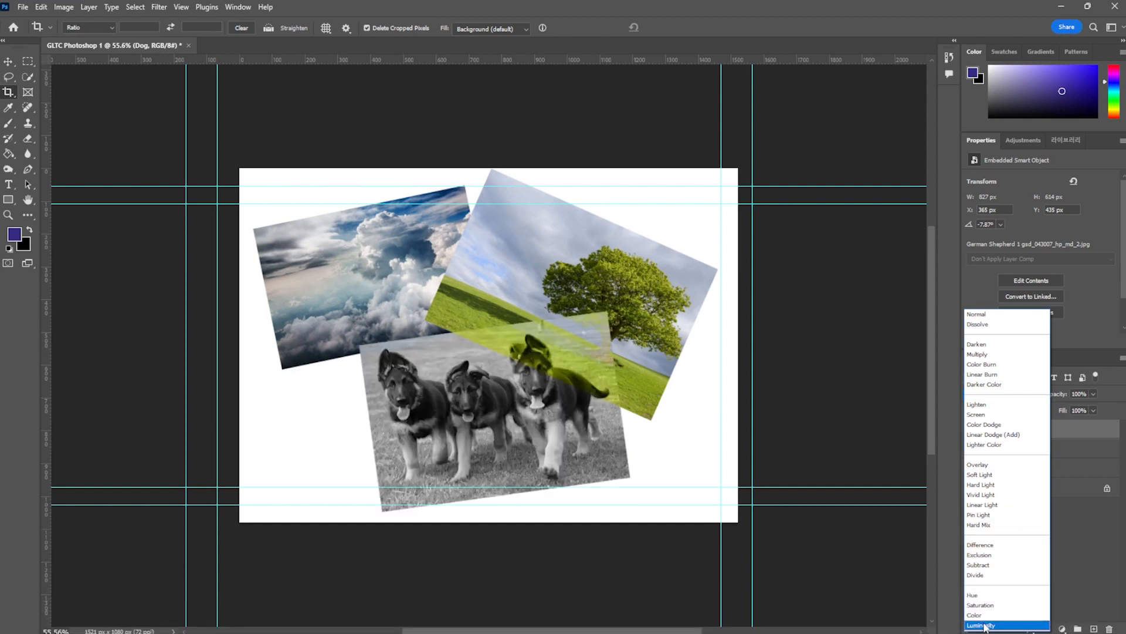
left_click(986, 625)
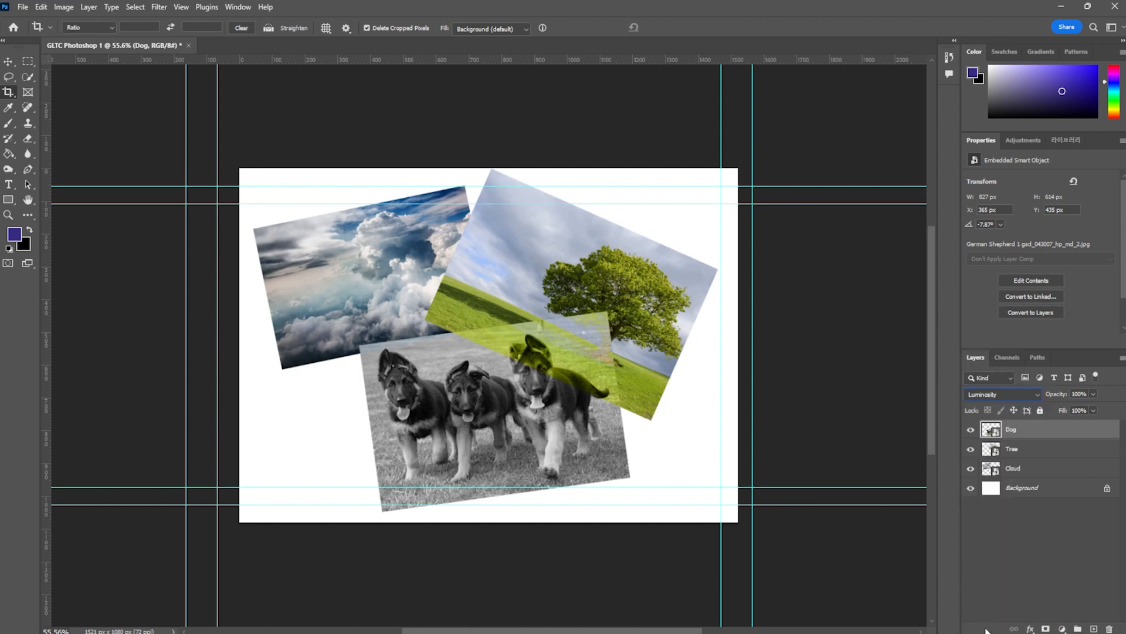
left_click(976, 394)
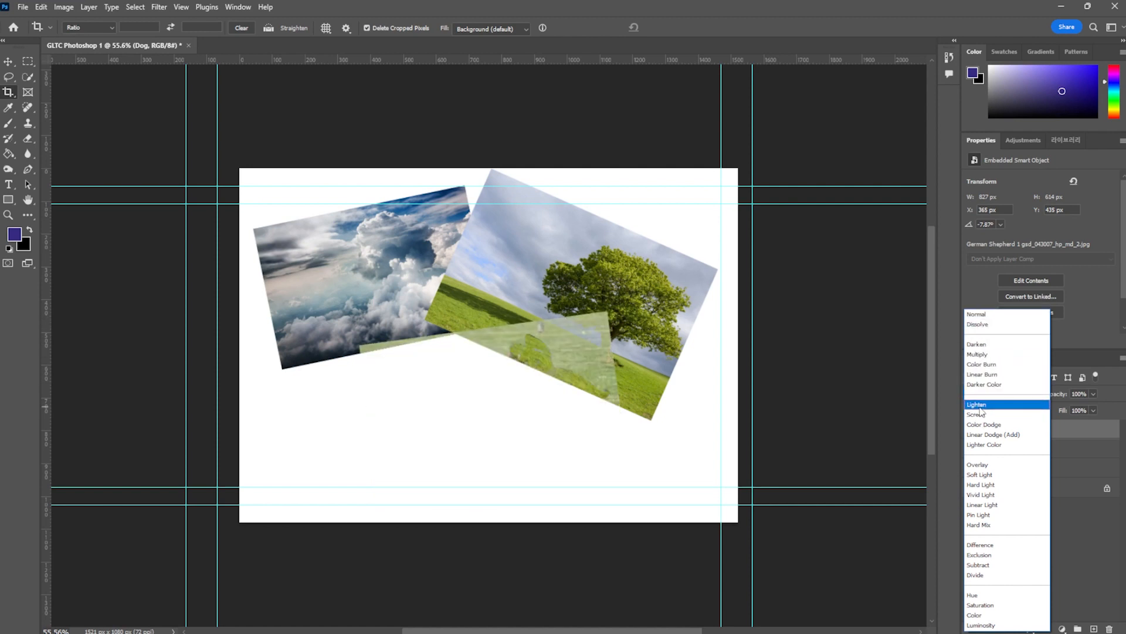
left_click(982, 387)
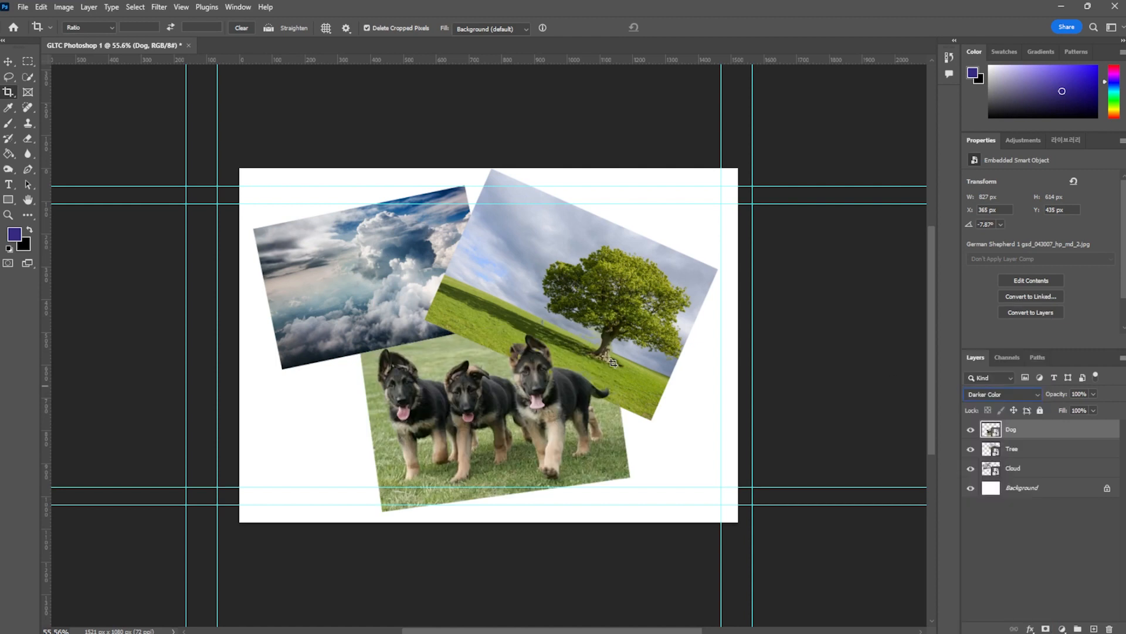
left_click(1020, 391)
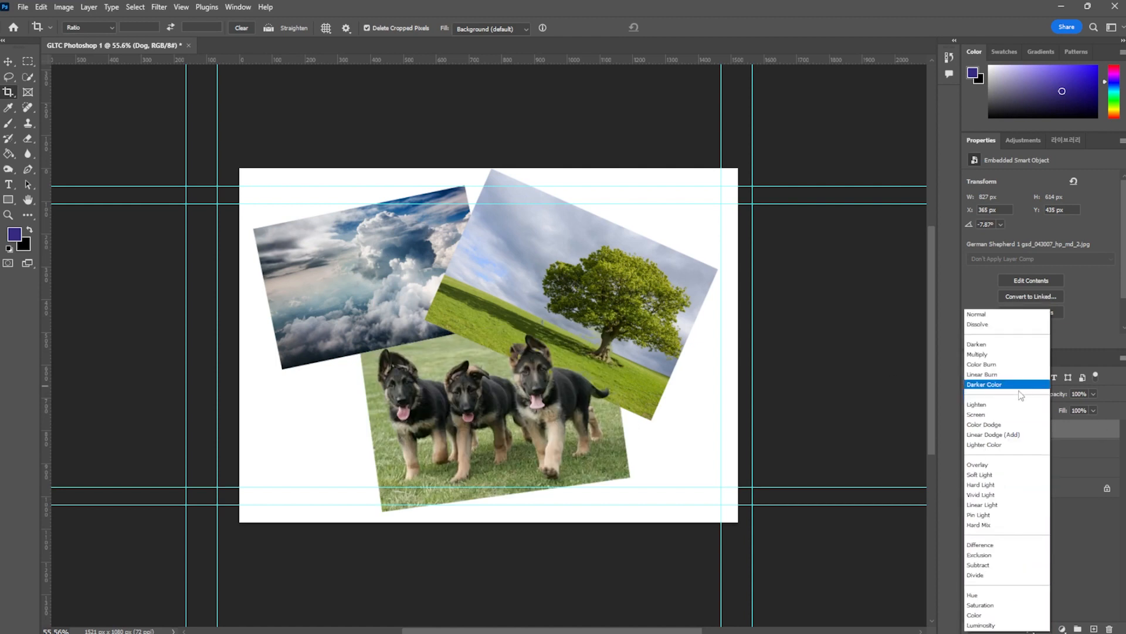
left_click(1013, 316)
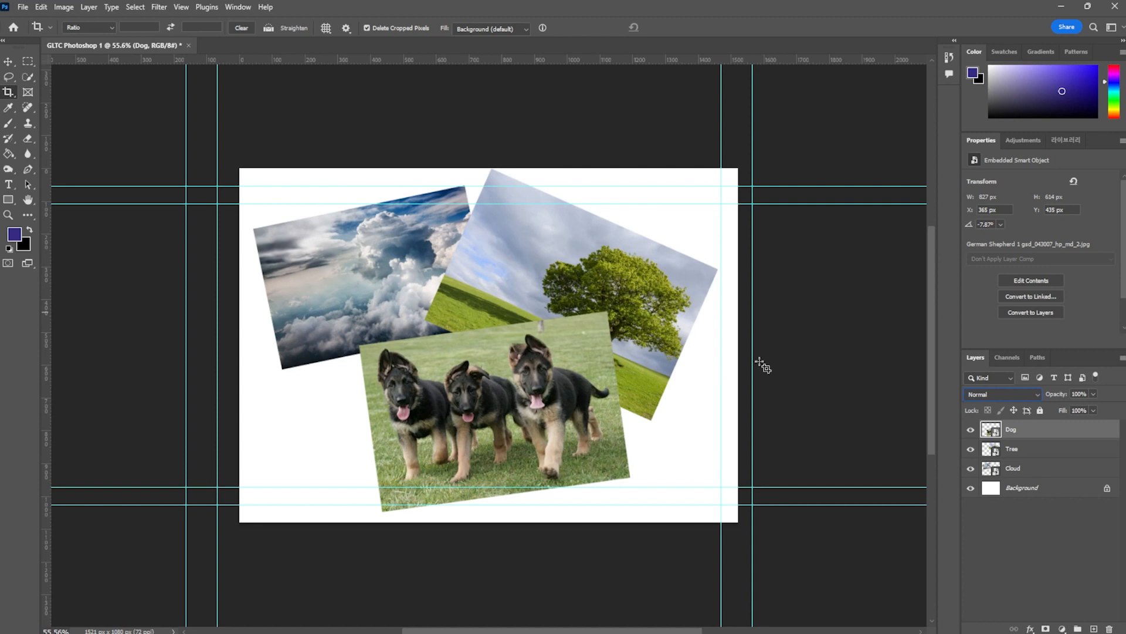
Try lowering the Dog layer's opacity and return it to 100%.
left_click(1093, 392)
left_click_drag(1039, 403, 1094, 407)
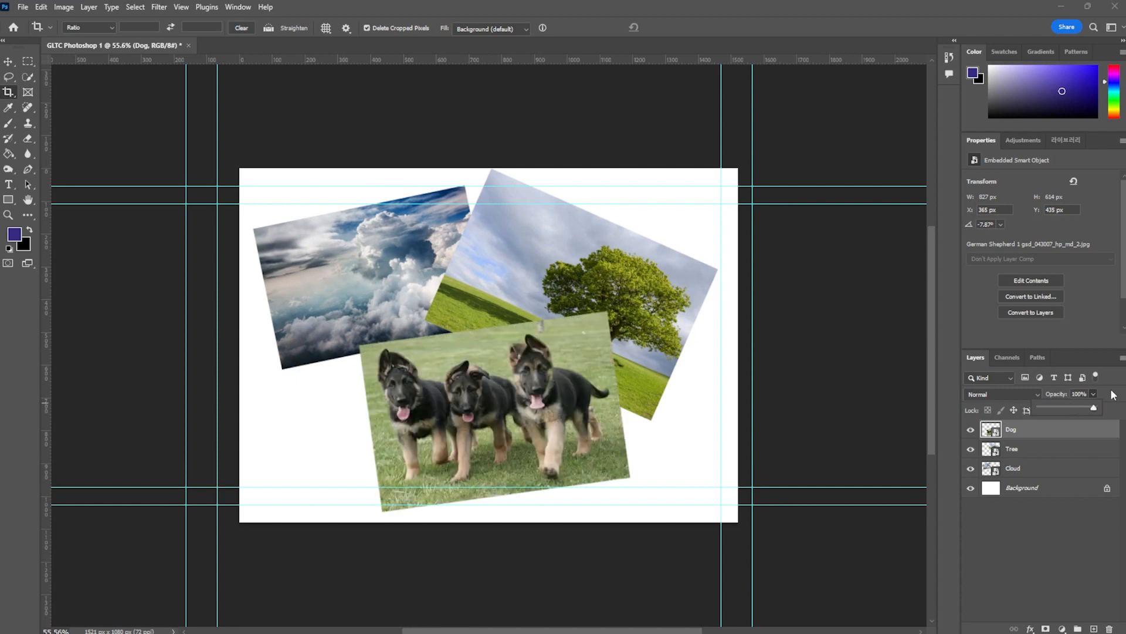
Try lowering the Dog layer's opacity to 74% and adjusting its fill.
left_click(1079, 529)
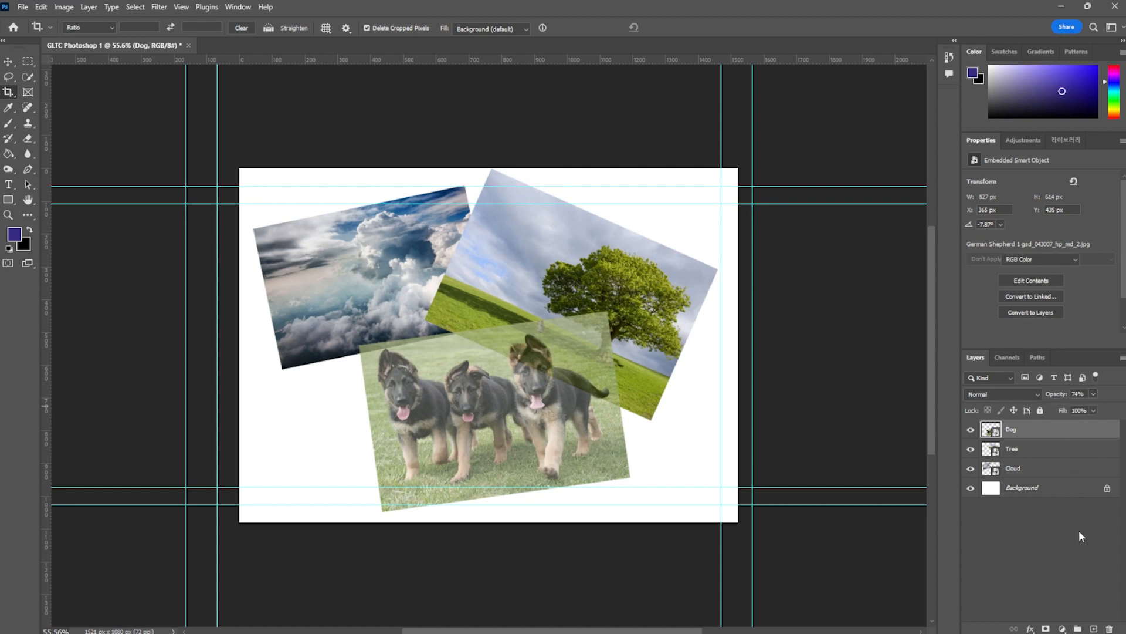
left_click(1037, 431)
left_click(1092, 411)
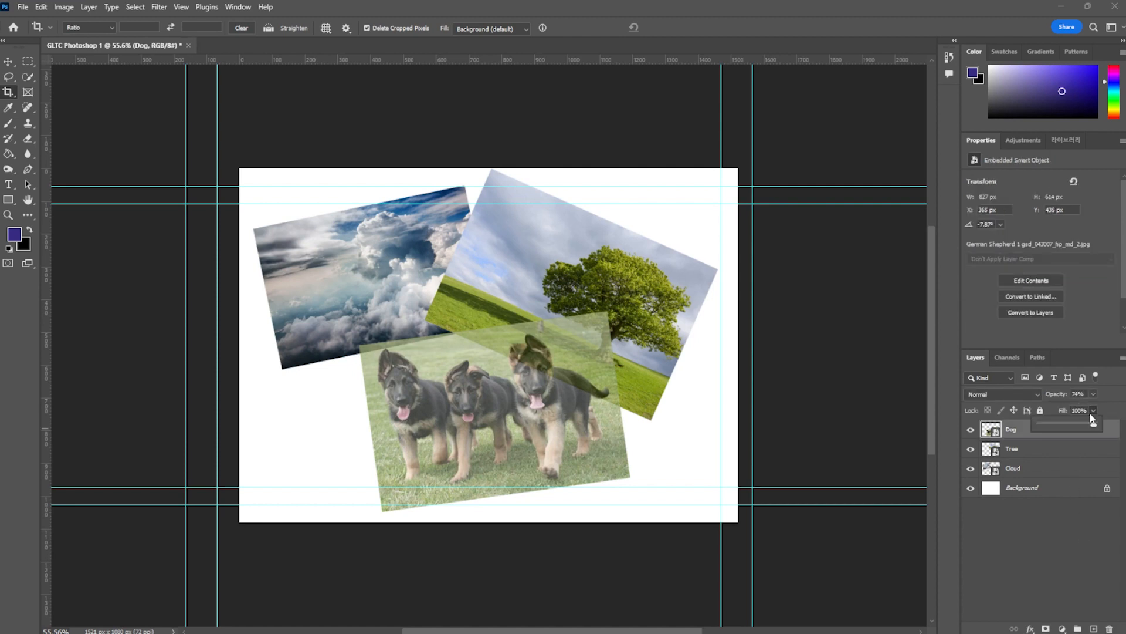
mouse_move(1082, 427)
left_mouse_down()
mouse_move(1054, 426)
mouse_move(1098, 413)
left_mouse_up()
Select the Cloud layer and try adjusting its fill amount.
left_click(1096, 468)
left_click(1090, 410)
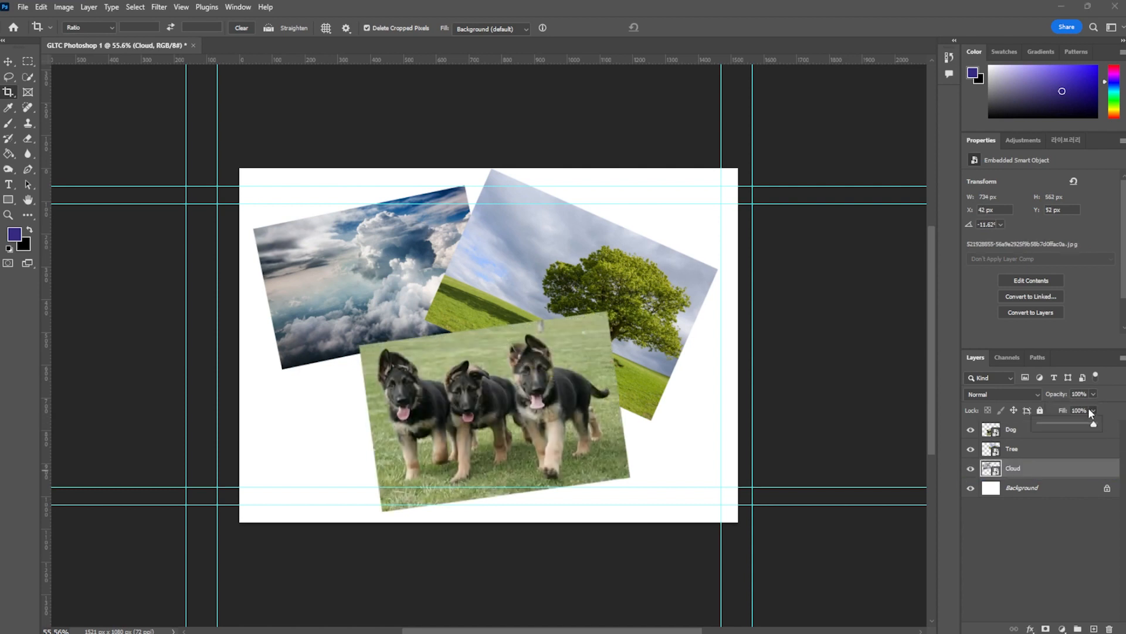
left_click_drag(1060, 420, 1101, 476)
left_click(1101, 521)
Select the Dog layer and set its opacity to 86%.
left_click(1068, 429)
left_click(1091, 395)
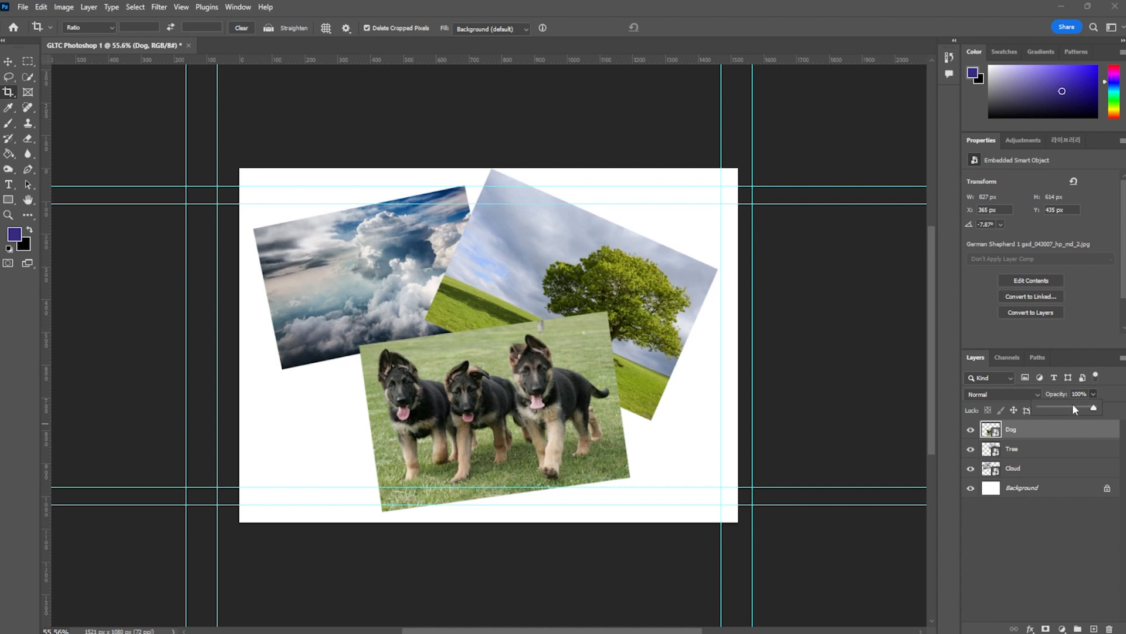
left_click(1072, 406)
left_click(1030, 523)
left_click(1056, 430)
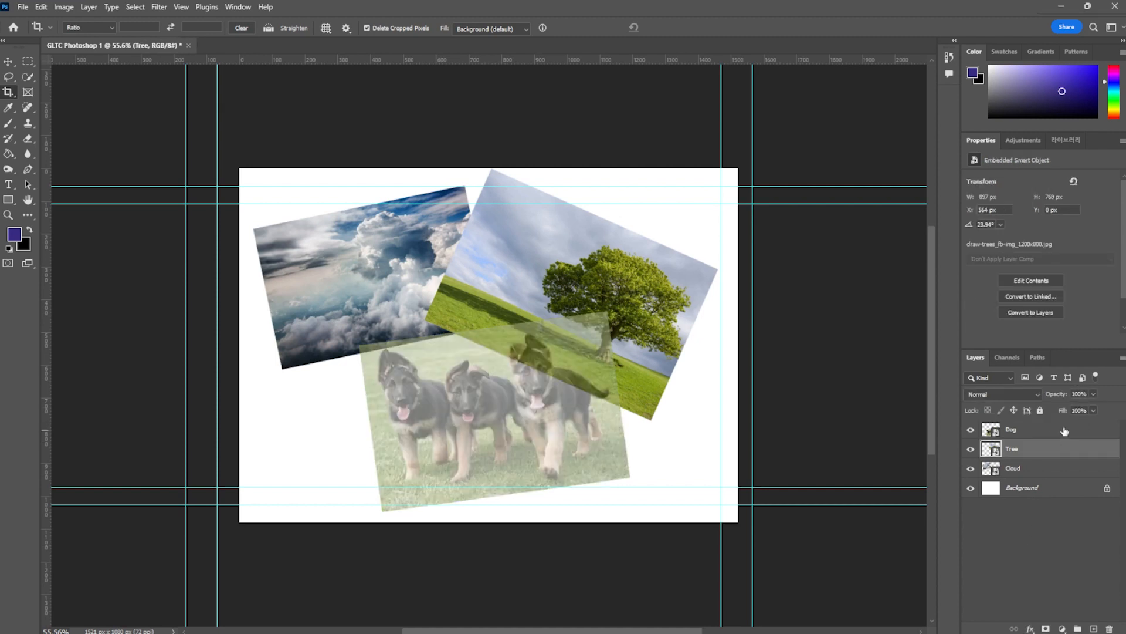
left_click(1092, 394)
left_click_drag(1103, 410, 1113, 409)
left_click(1022, 531)
Lock the Dog layer's position, try moving the image contents on the canvas, and undo the changes.
left_click(1012, 431)
left_click(1014, 410)
mouse_move(531, 433)
left_mouse_down()
mouse_move(627, 436)
mouse_move(531, 425)
left_mouse_up()
key("v")
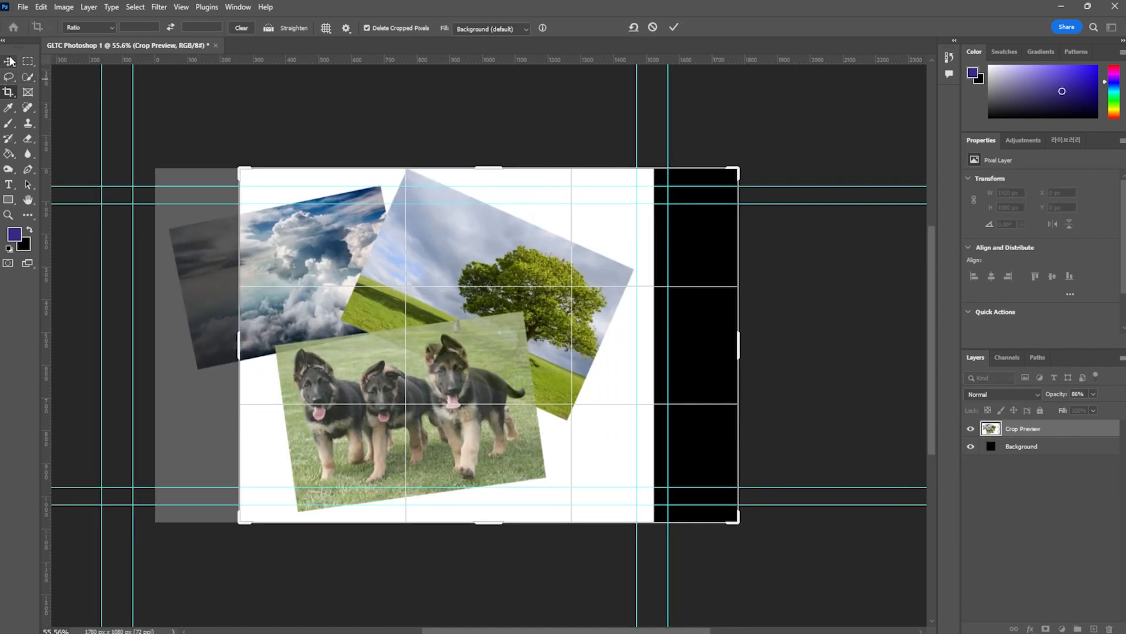
left_click_drag(403, 282, 443, 283)
key("ctrl+z")
key("ctrl+z")
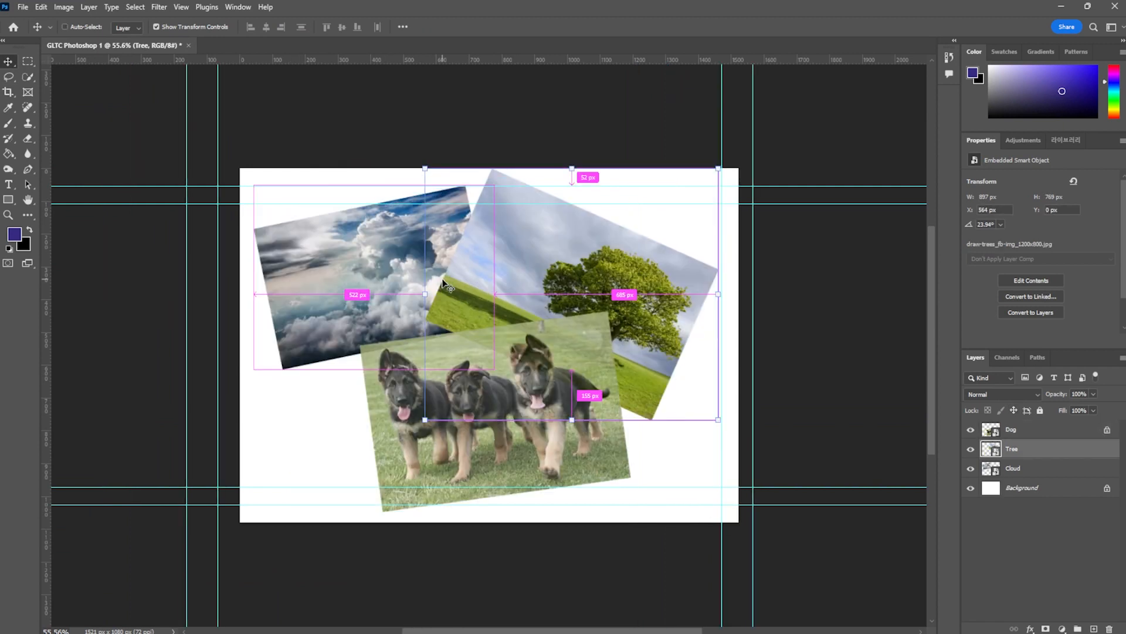
Try the Lock All setting on the Dog layer, leaving it locked and deselected.
left_click(408, 431)
left_click(606, 462)
left_click(1038, 411)
left_click(1039, 412)
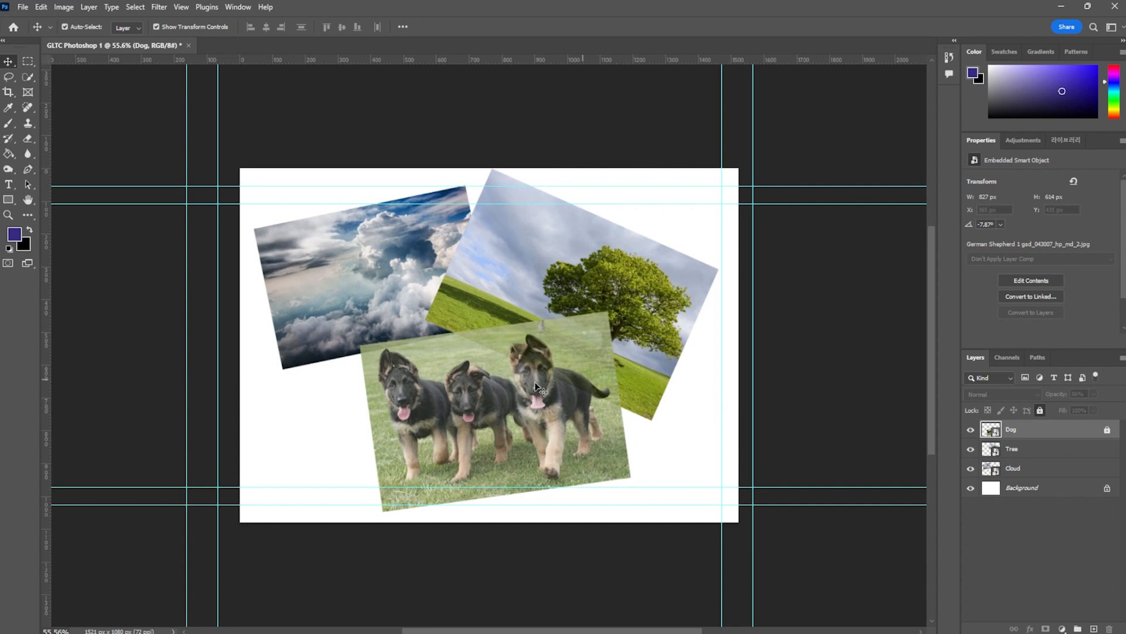
left_click(712, 451)
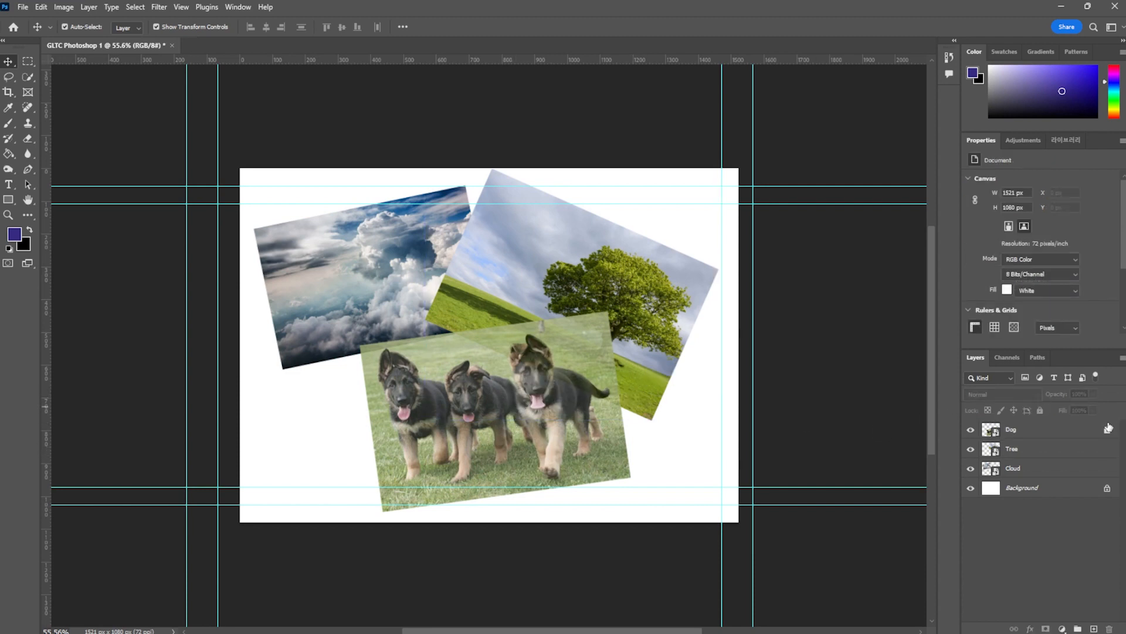
Unlock the Dog layer and try its position and artboard-nesting locks.
left_click(1011, 429)
left_click(1015, 410)
left_click(1012, 411)
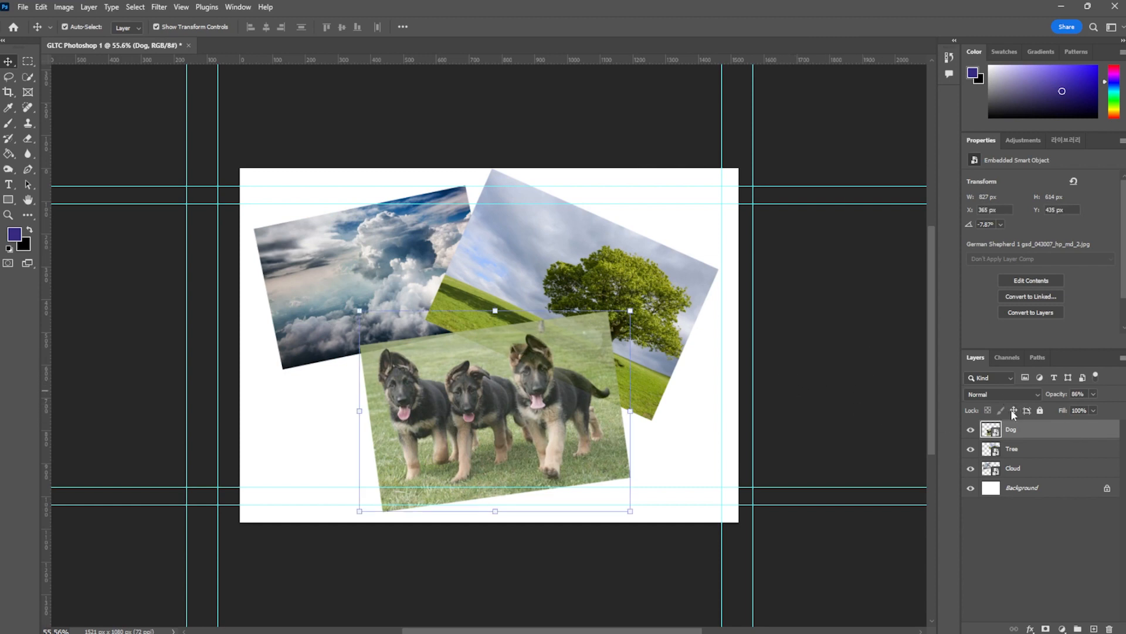
left_click(1026, 410)
left_click(1079, 538)
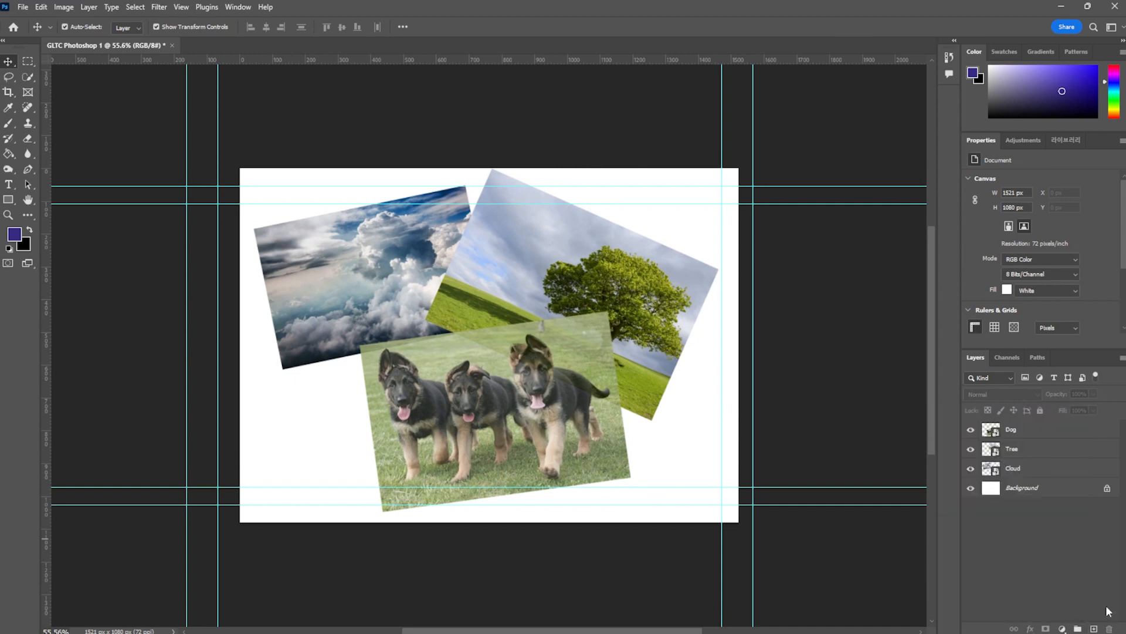
Add a new empty layer above Dog, paint a large freehand test stroke with the Brush tool, and undo it.
left_click(1094, 628)
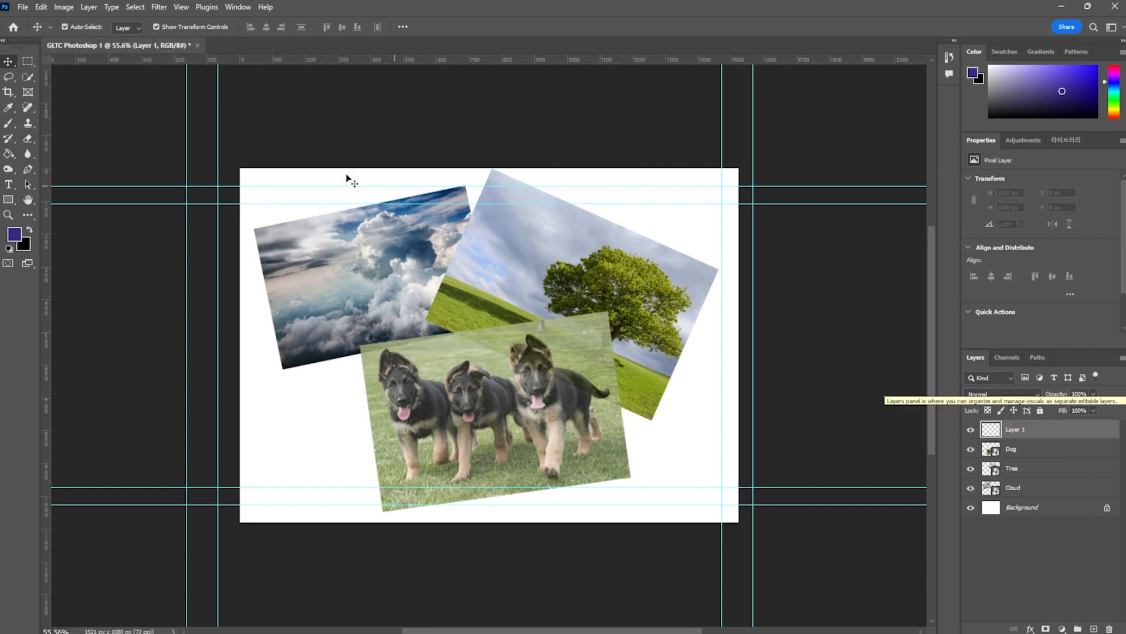
left_click(10, 124)
mouse_move(408, 431)
left_mouse_down()
mouse_move(352, 305)
mouse_move(484, 279)
mouse_move(600, 377)
mouse_move(692, 314)
mouse_move(654, 229)
mouse_move(497, 217)
mouse_move(387, 278)
mouse_move(446, 429)
mouse_move(561, 401)
mouse_move(563, 361)
left_mouse_up()
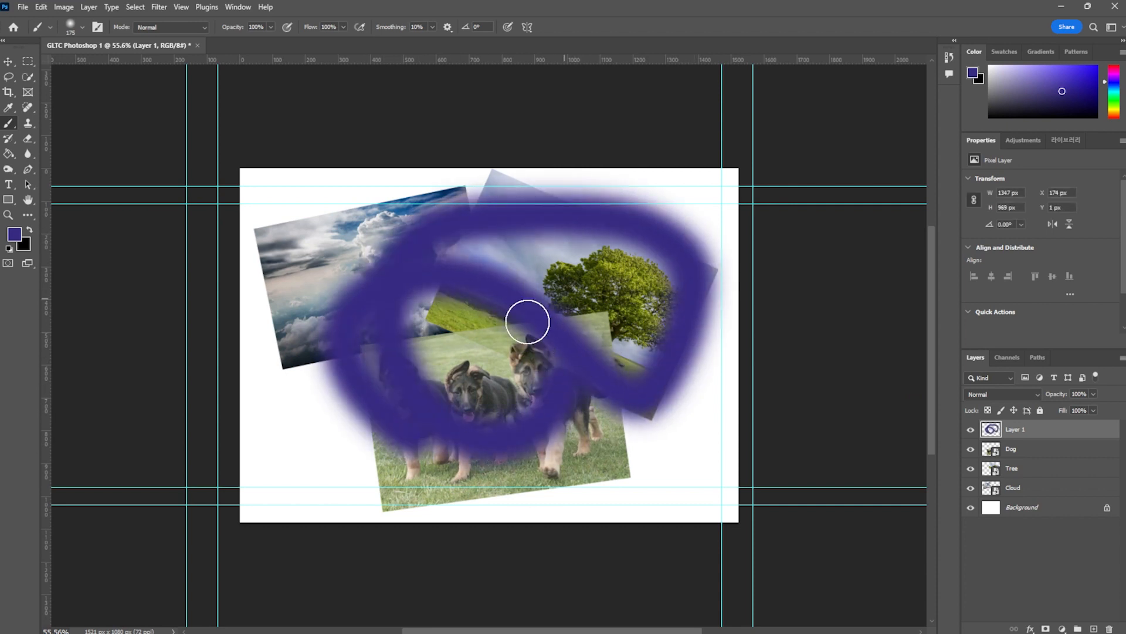
key("ctrl+z")
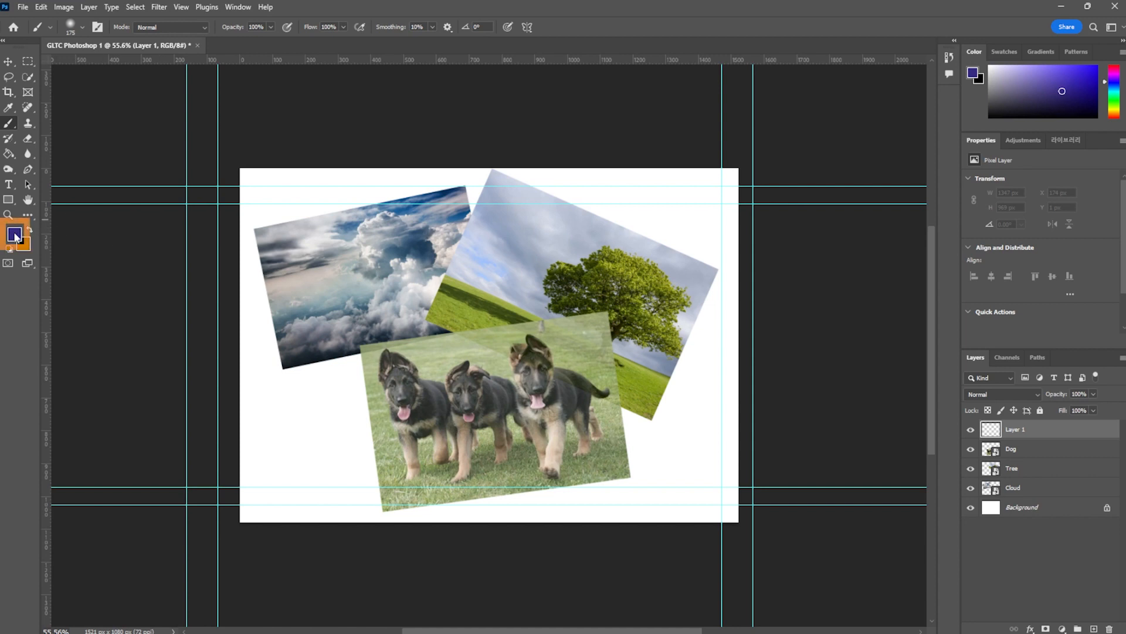
Set the foreground color to magenta ff00d8 and paint a test stroke with the Brush tool, undoing it.
left_click(15, 234)
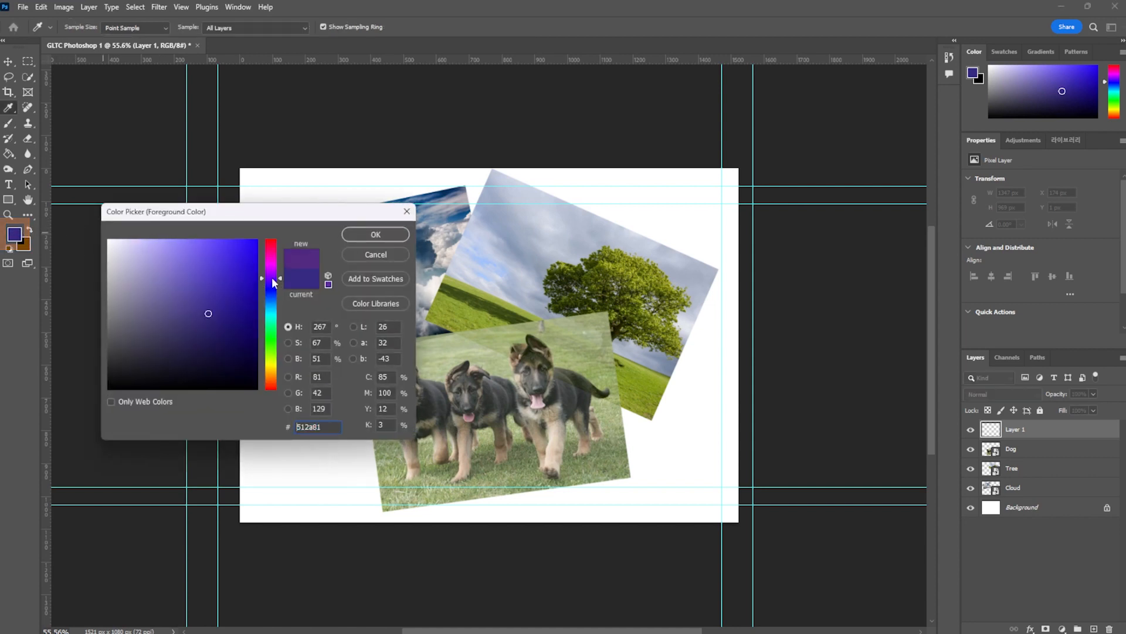
left_click_drag(271, 277, 273, 224)
mouse_move(201, 261)
left_mouse_down()
mouse_move(198, 226)
mouse_move(258, 227)
mouse_move(158, 213)
left_mouse_up()
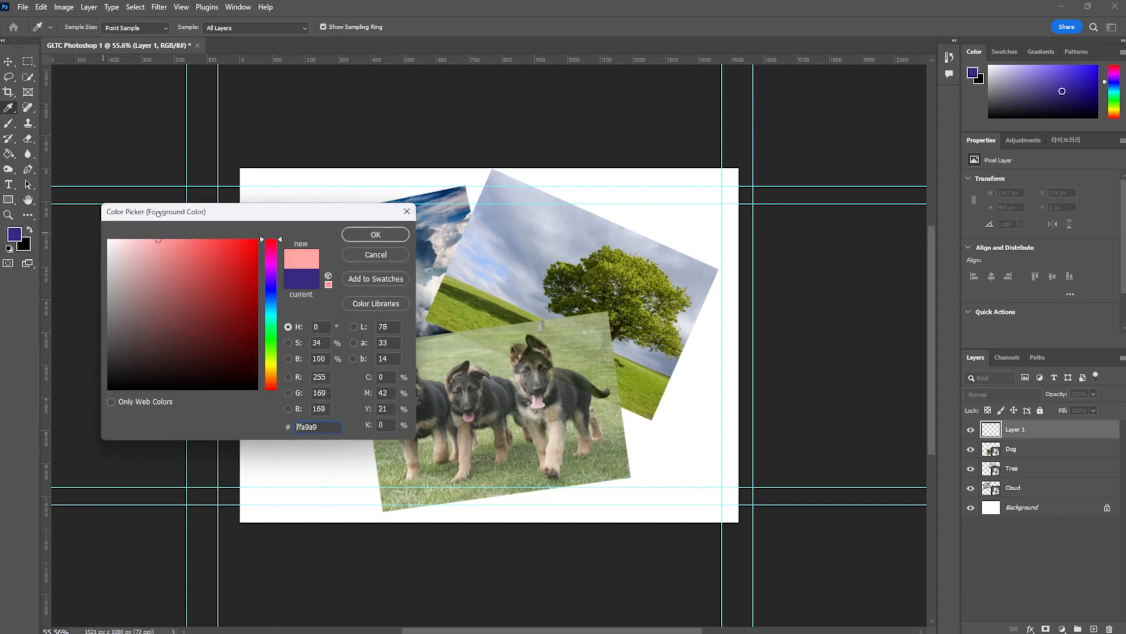
left_click_drag(279, 287, 273, 260)
left_click(255, 241)
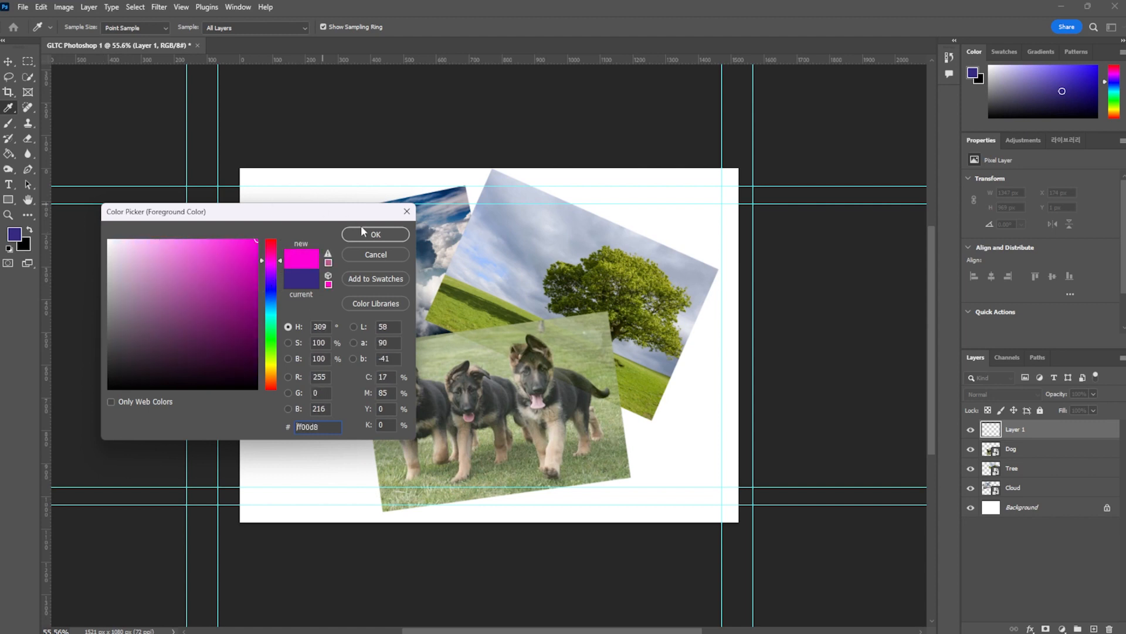
left_click(375, 234)
key("b")
mouse_move(376, 464)
left_mouse_down()
mouse_move(272, 314)
mouse_move(405, 234)
mouse_move(369, 470)
left_mouse_up()
key("ctrl+z")
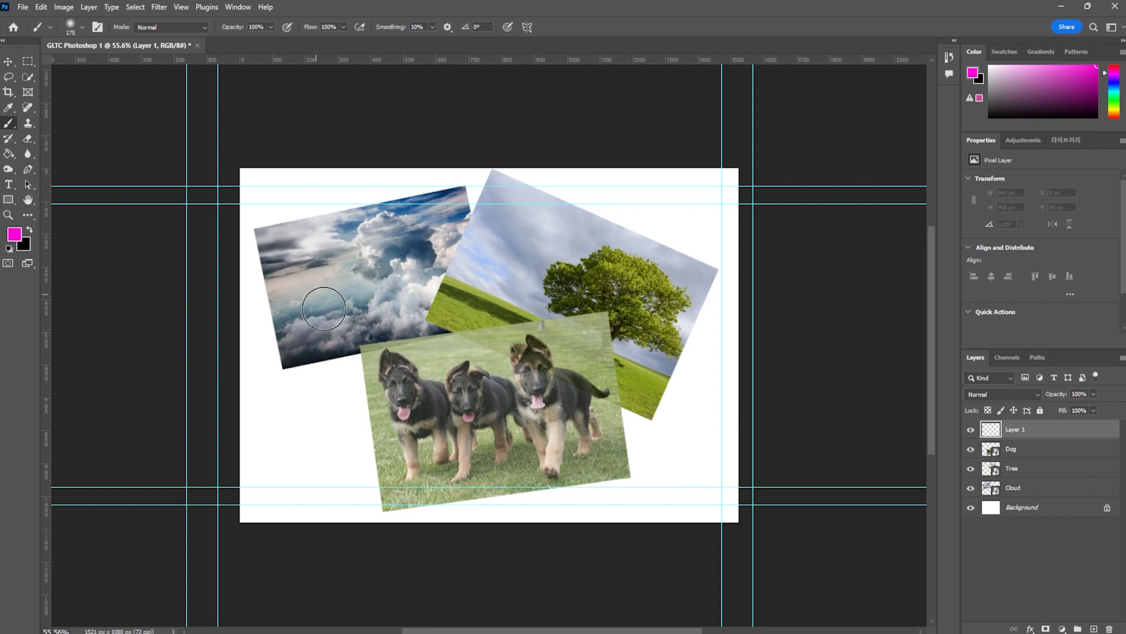
Set the brush size to 70 px and look over the brush's blend modes.
left_click(82, 28)
mouse_move(86, 59)
left_mouse_down()
mouse_move(181, 86)
mouse_move(52, 86)
left_mouse_up()
left_click_drag(104, 61, 90, 63)
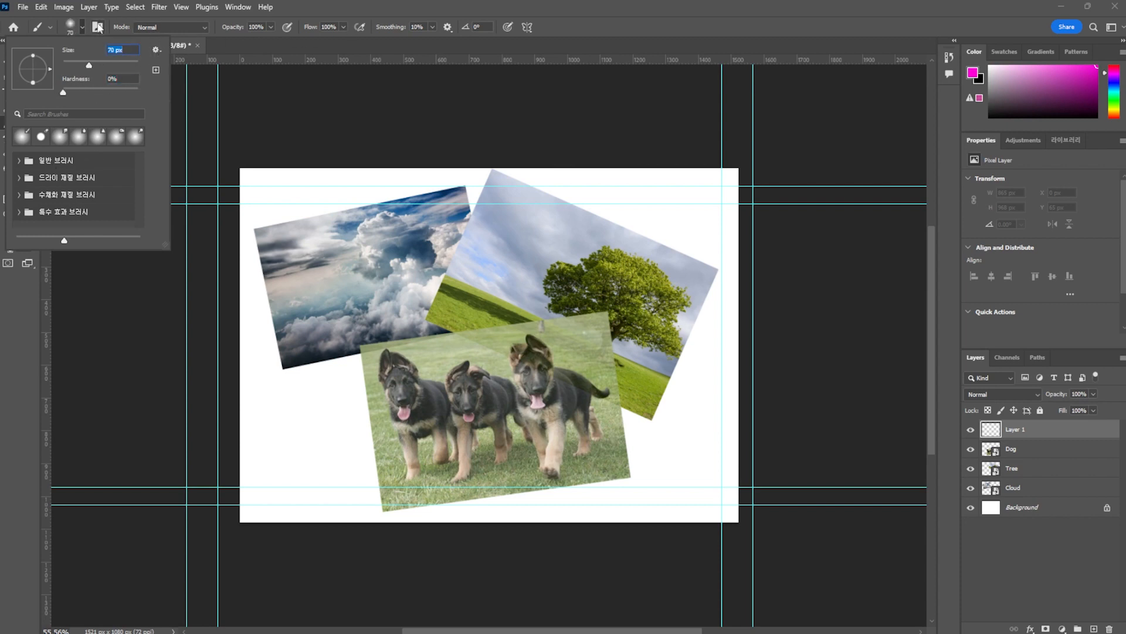
left_click(136, 27)
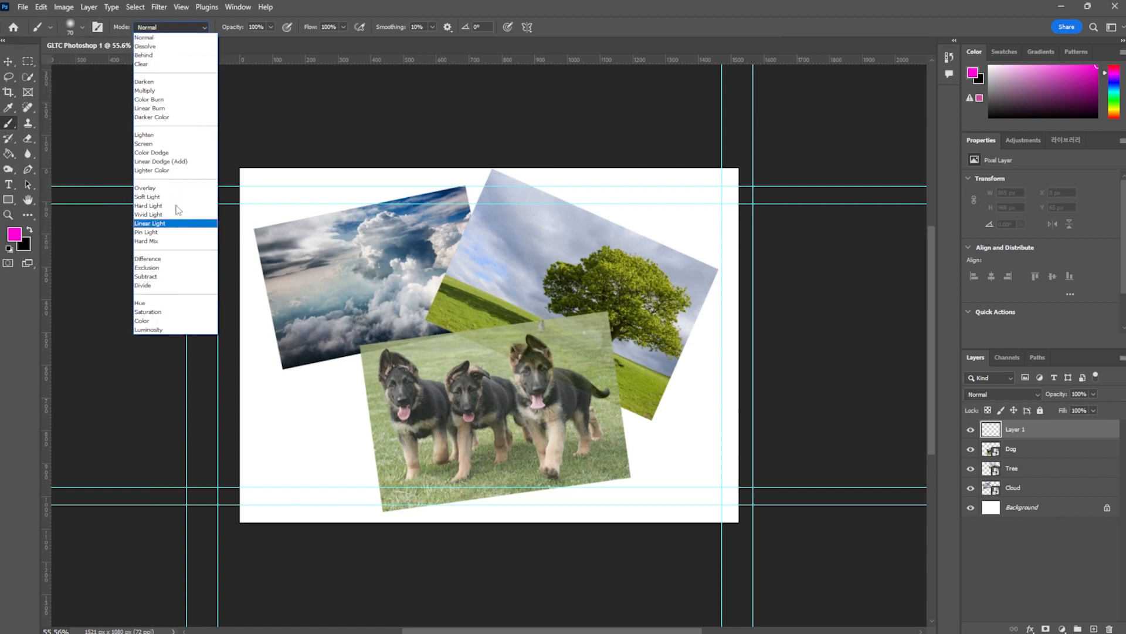
left_click(98, 28)
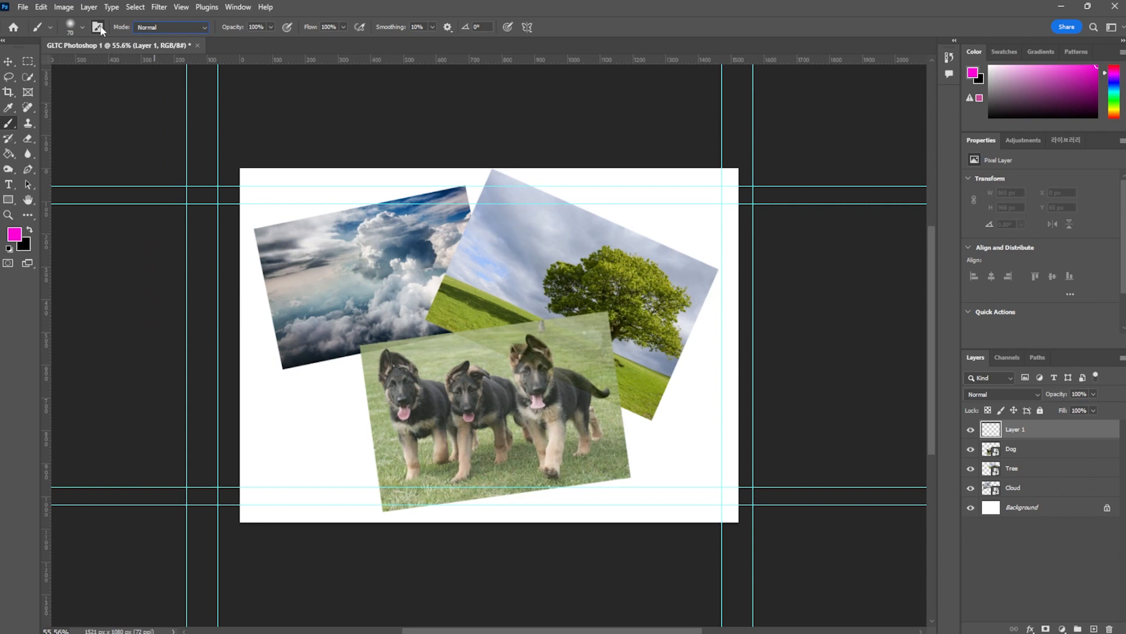
Open the brush settings and test the 50 px and 112 px brush tips, undoing each stroke.
left_click(98, 28)
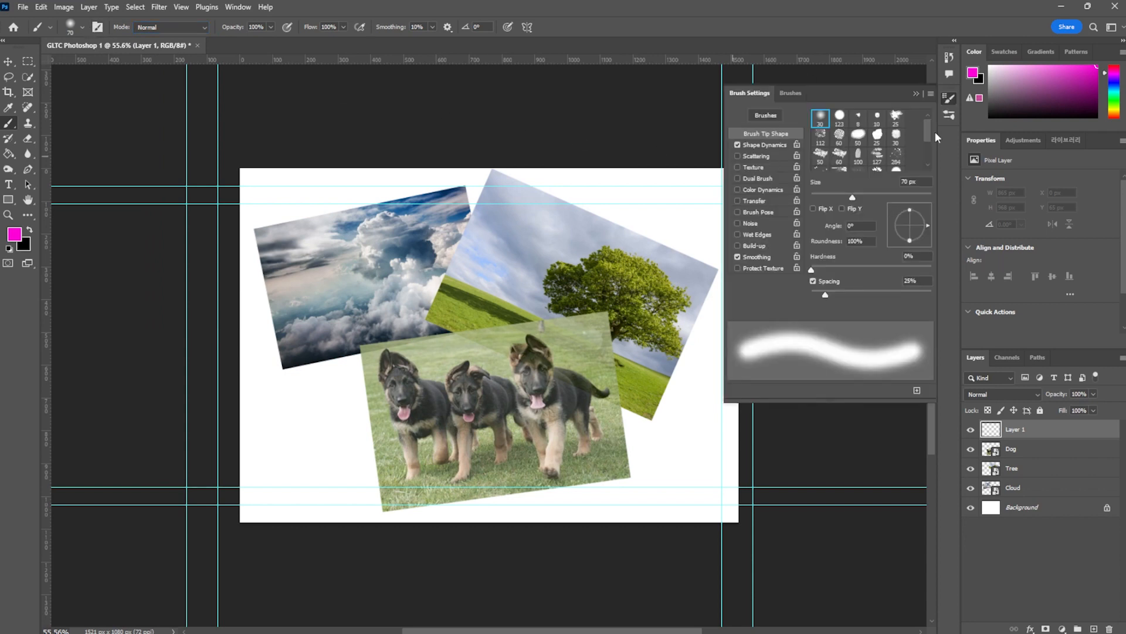
left_click(860, 139)
mouse_move(577, 268)
left_mouse_down()
mouse_move(513, 362)
mouse_move(573, 325)
mouse_move(415, 381)
left_mouse_up()
key("ctrl+z")
left_click(820, 136)
mouse_move(423, 294)
left_mouse_down()
mouse_move(384, 305)
mouse_move(381, 469)
mouse_move(563, 305)
mouse_move(449, 417)
left_mouse_up()
key("ctrl+z")
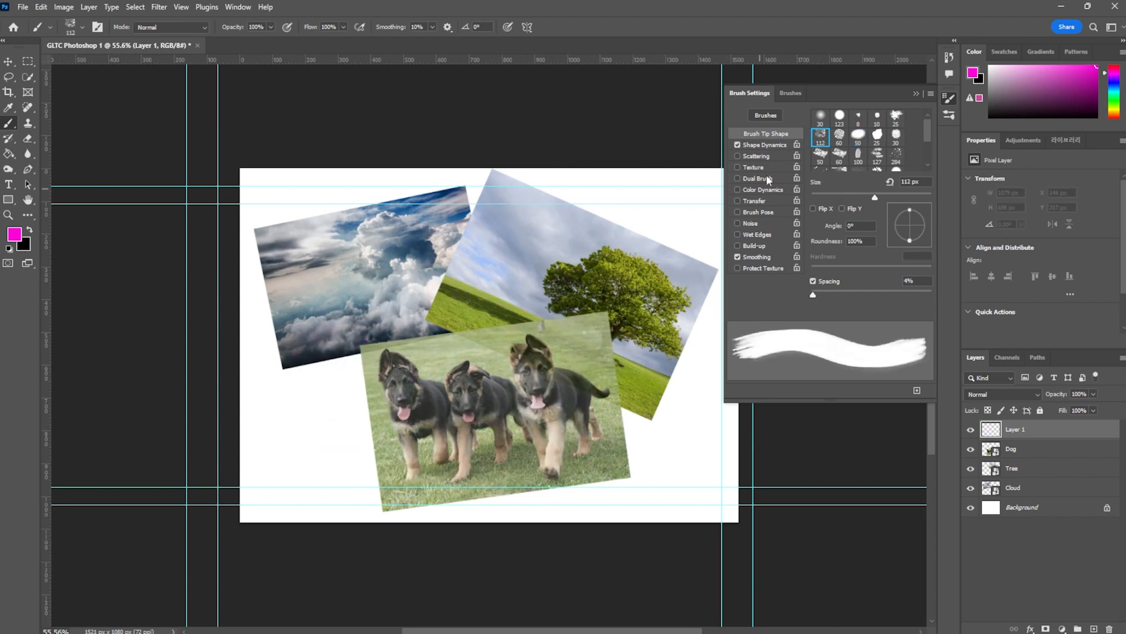
Test the 284 px speckled brush tip and one more textured tip, undoing each stroke.
left_click(896, 155)
mouse_move(528, 264)
left_mouse_down()
mouse_move(376, 411)
mouse_move(550, 361)
mouse_move(387, 476)
mouse_move(516, 252)
mouse_move(540, 346)
left_mouse_up()
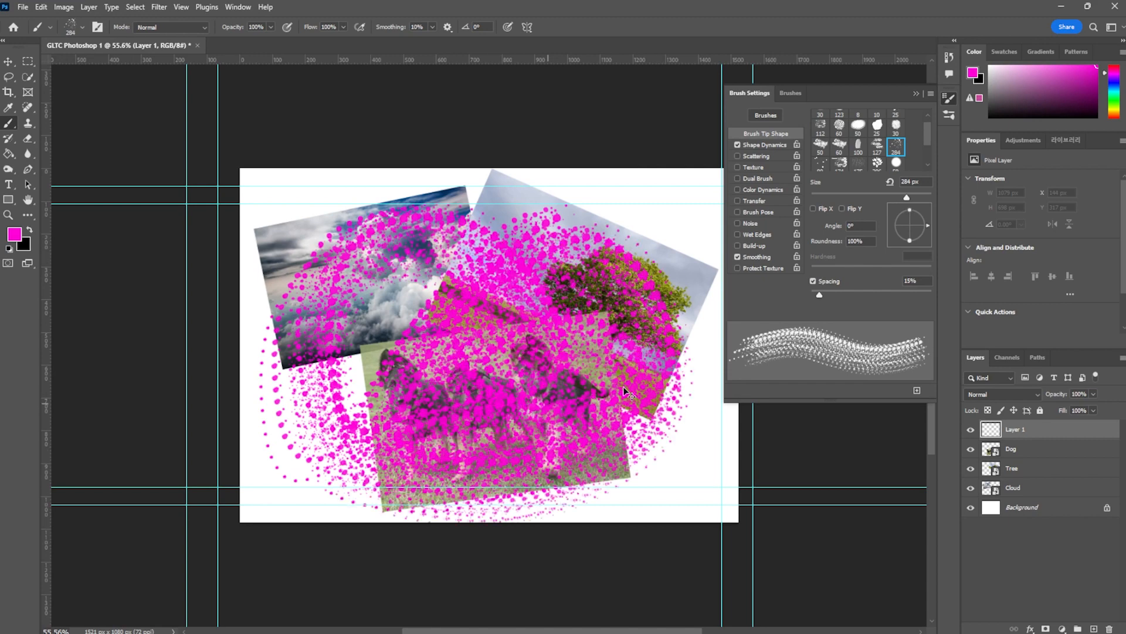
key("ctrl+z")
scroll(851, 139, "down", 1)
left_click(839, 155)
mouse_move(537, 286)
left_mouse_down()
mouse_move(493, 302)
mouse_move(308, 455)
mouse_move(493, 498)
mouse_move(586, 325)
mouse_move(513, 243)
mouse_move(387, 320)
left_mouse_up()
key("ctrl+z")
Test another brush tip from further down the tip list and undo its strokes.
scroll(849, 160, "down", 2)
left_click(839, 162)
left_click_drag(612, 285, 448, 327)
mouse_move(387, 363)
left_mouse_down()
mouse_move(546, 431)
mouse_move(411, 366)
left_mouse_up()
key("ctrl+z")
Choose the soft round 30 px brush tip, undo a test stroke, and close the brush settings.
scroll(675, 252, "up", 1)
scroll(841, 139, "up", 1)
scroll(833, 141, "up", 2)
left_click(820, 116)
mouse_move(557, 258)
left_mouse_down()
mouse_move(493, 378)
mouse_move(642, 341)
left_mouse_up()
key("ctrl+z")
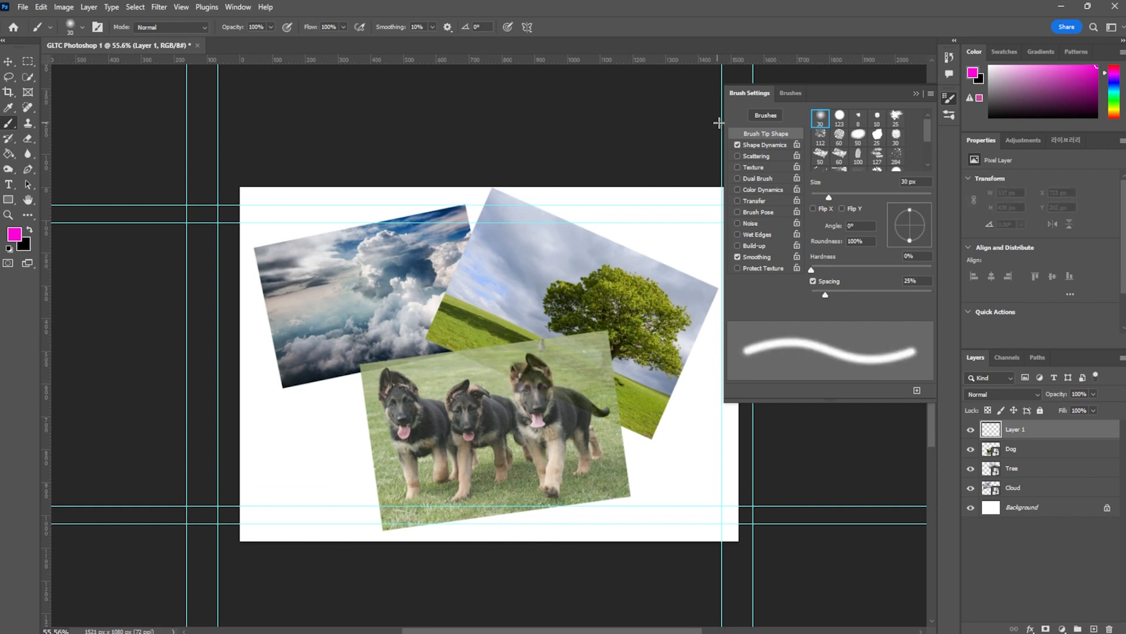
left_click(916, 94)
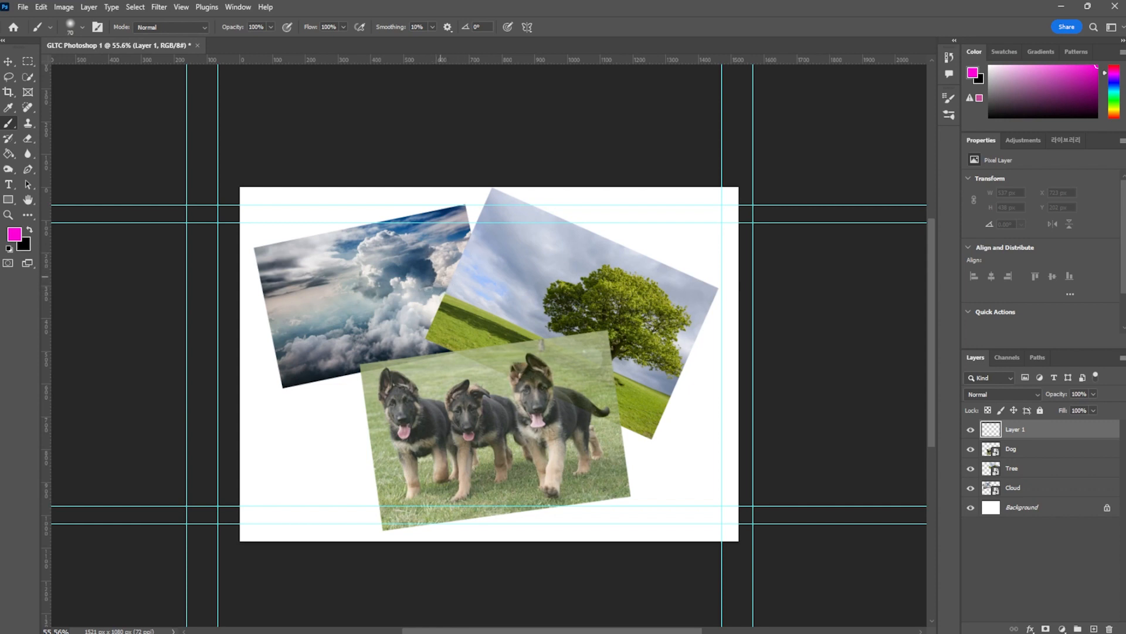
Shrink the brush to 1 px and undo a thin test stroke over the cloud image.
key("bracketleft")
key("bracketleft")
key("bracketleft")
key("bracketleft")
key("bracketleft")
key("bracketleft")
key("bracketleft")
key("bracketleft")
key("bracketleft")
key("bracketleft")
key("ctrl+z")
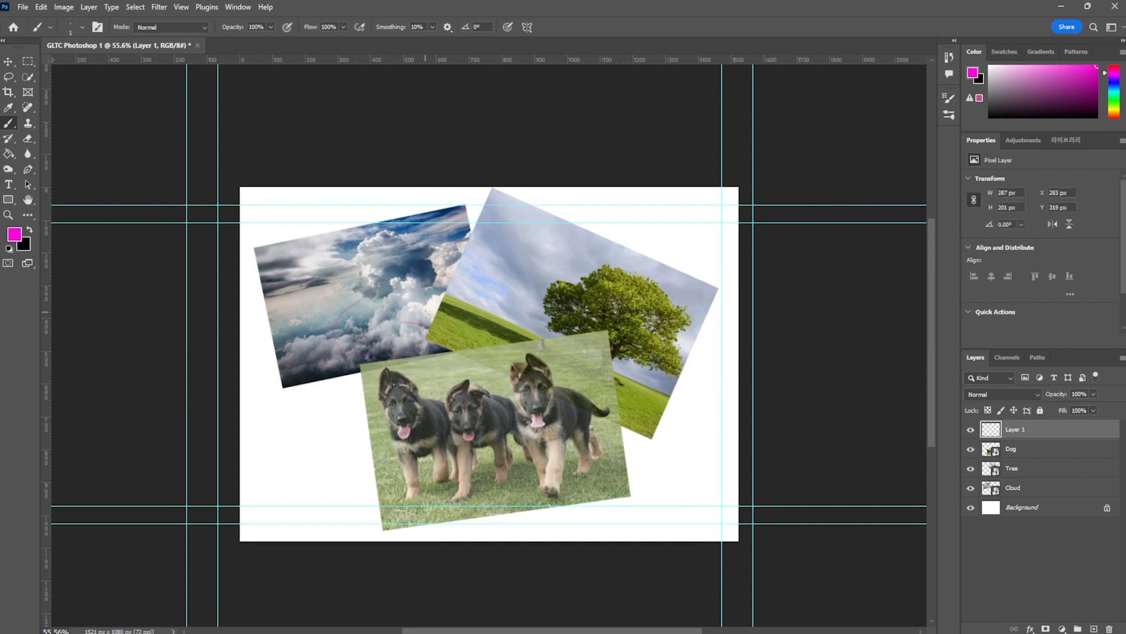
Paint test loops on the images with increasing brush sizes up to 200 px and undo all of them.
mouse_move(409, 324)
left_mouse_down()
mouse_move(356, 363)
mouse_move(451, 349)
mouse_move(400, 337)
left_mouse_up()
left_click_drag(512, 337, 556, 371)
key("bracketright")
key("bracketright")
key("bracketright")
key("bracketright")
key("bracketright")
key("bracketright")
key("bracketright")
key("bracketright")
key("bracketright")
key("bracketright")
key("bracketright")
key("bracketright")
key("bracketright")
key("bracketright")
key("bracketright")
key("bracketright")
key("bracketright")
key("bracketright")
key("bracketright")
key("bracketright")
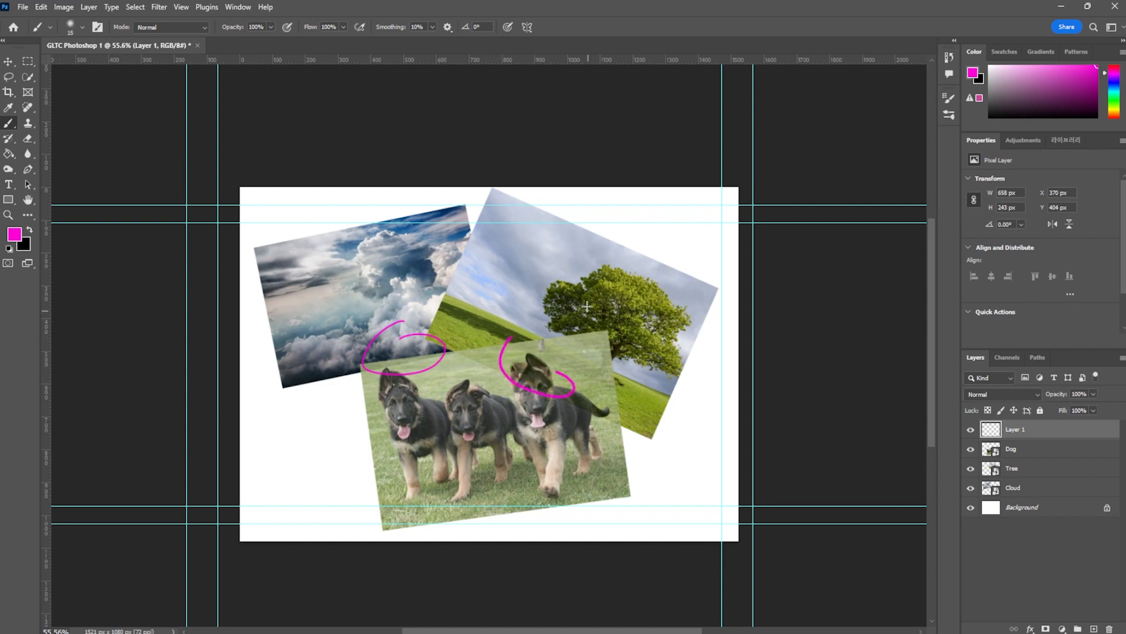
mouse_move(598, 241)
left_mouse_down()
mouse_move(569, 324)
mouse_move(619, 281)
left_mouse_up()
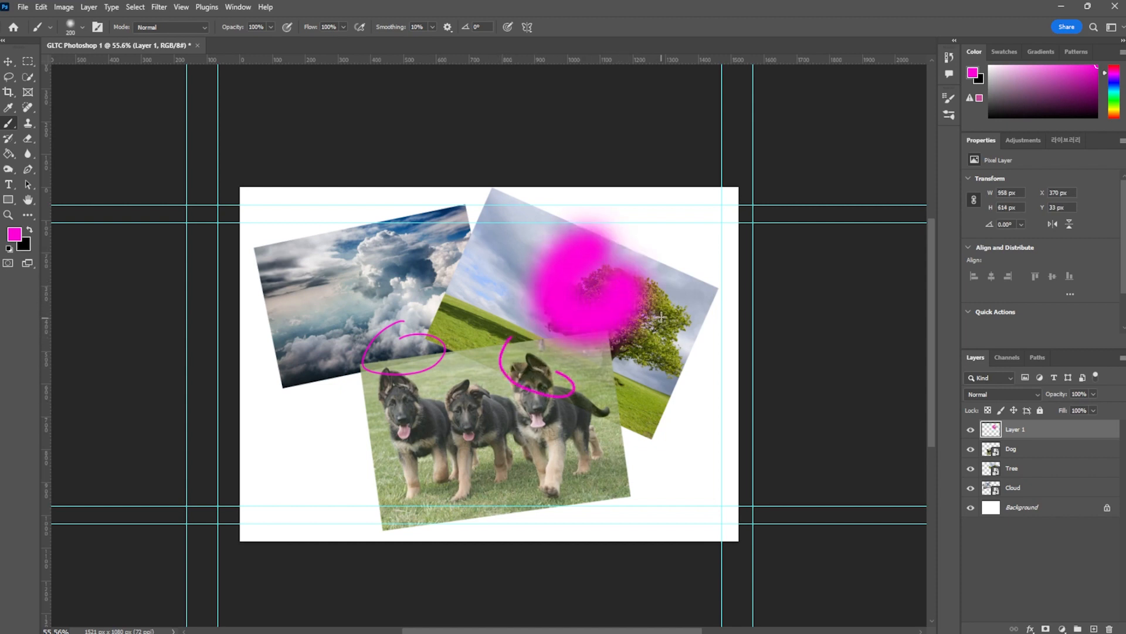
key("ctrl+z")
key("ctrl+z")
key("ctrl+z")
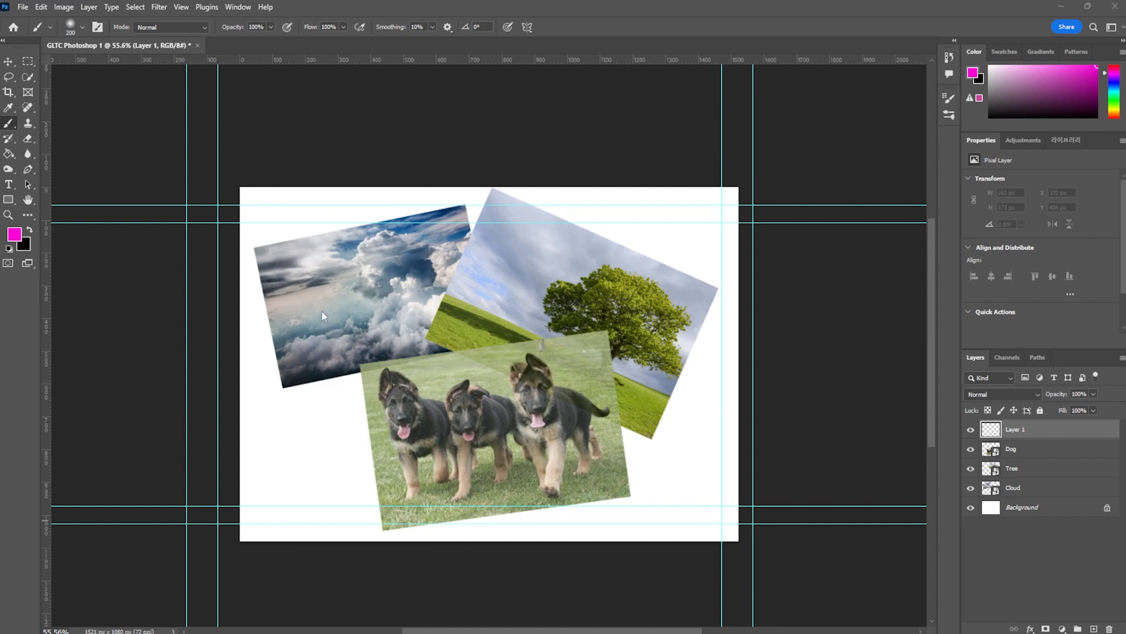
Reduce the brush to 25 px and paint a magenta heart on the cloud image and one above each puppy.
key("bracketleft")
key("bracketleft")
mouse_move(338, 294)
left_mouse_down()
mouse_move(312, 315)
mouse_move(339, 274)
mouse_move(357, 305)
left_mouse_up()
key("bracketleft")
key("bracketleft")
key("bracketleft")
key("bracketleft")
key("ctrl+z")
mouse_move(274, 308)
left_mouse_down()
mouse_move(331, 301)
mouse_move(290, 334)
mouse_move(280, 326)
mouse_move(325, 322)
mouse_move(321, 349)
left_mouse_up()
key("ctrl+z")
mouse_move(547, 378)
left_mouse_down()
mouse_move(543, 334)
mouse_move(535, 346)
mouse_move(505, 330)
mouse_move(467, 383)
mouse_move(455, 357)
mouse_move(443, 383)
mouse_move(463, 390)
mouse_move(422, 382)
mouse_move(407, 354)
mouse_move(397, 366)
mouse_move(369, 343)
mouse_move(378, 397)
mouse_move(406, 400)
mouse_move(428, 373)
mouse_move(396, 354)
mouse_move(387, 368)
mouse_move(379, 351)
mouse_move(362, 366)
mouse_move(384, 399)
left_mouse_up()
key("ctrl+z")
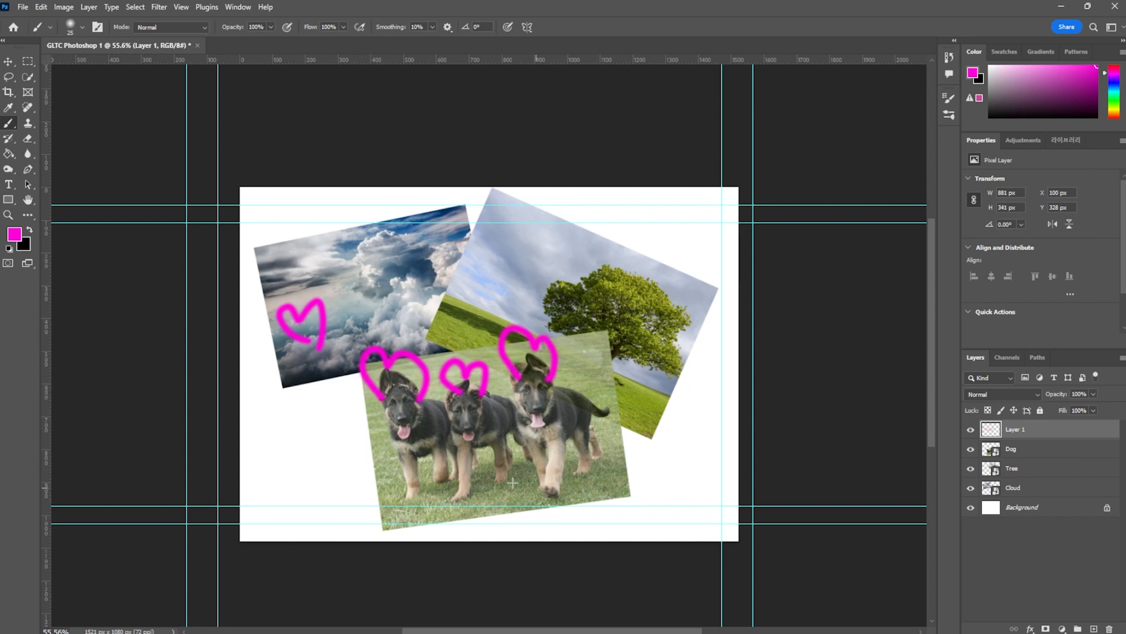
Paint two more magenta hearts on the tree image, one in the sky and one above the tree.
mouse_move(500, 253)
left_mouse_down()
mouse_move(497, 227)
mouse_move(515, 237)
mouse_move(535, 221)
mouse_move(519, 279)
mouse_move(498, 249)
left_mouse_up()
mouse_move(615, 260)
left_mouse_down()
mouse_move(623, 216)
mouse_move(665, 243)
mouse_move(618, 265)
mouse_move(658, 271)
mouse_move(643, 231)
mouse_move(629, 230)
mouse_move(605, 260)
mouse_move(648, 277)
left_mouse_up()
key("ctrl+z")
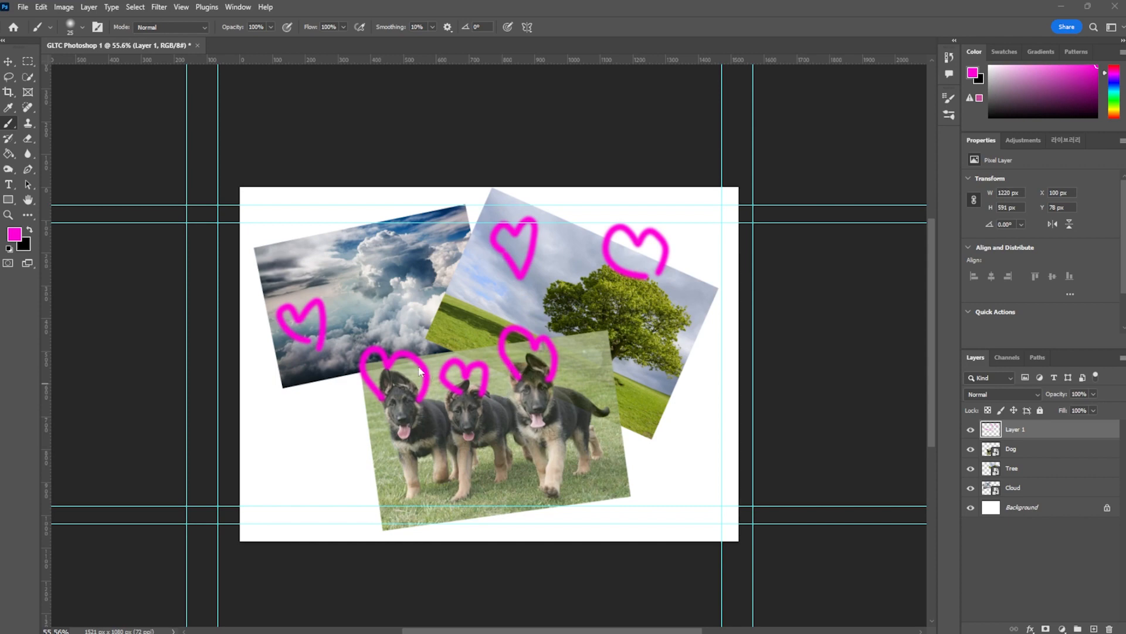
scroll(399, 340, "up", 3)
scroll(393, 285, "down", 3)
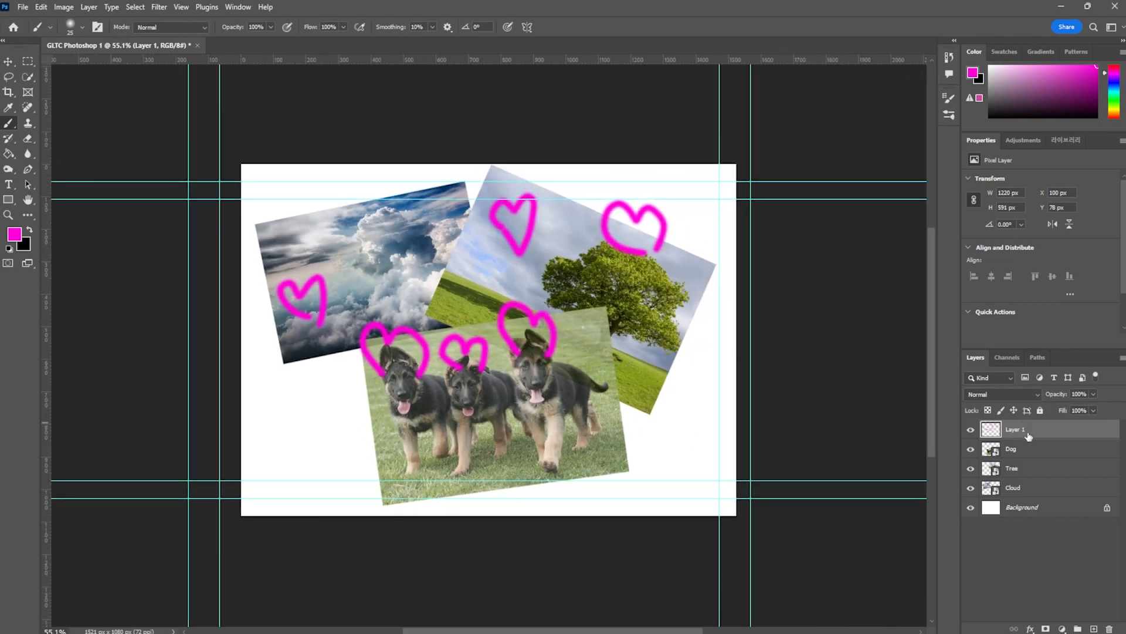
Delete Layer 1 with the painted hearts and switch to the Move tool.
key("Delete")
left_click(7, 62)
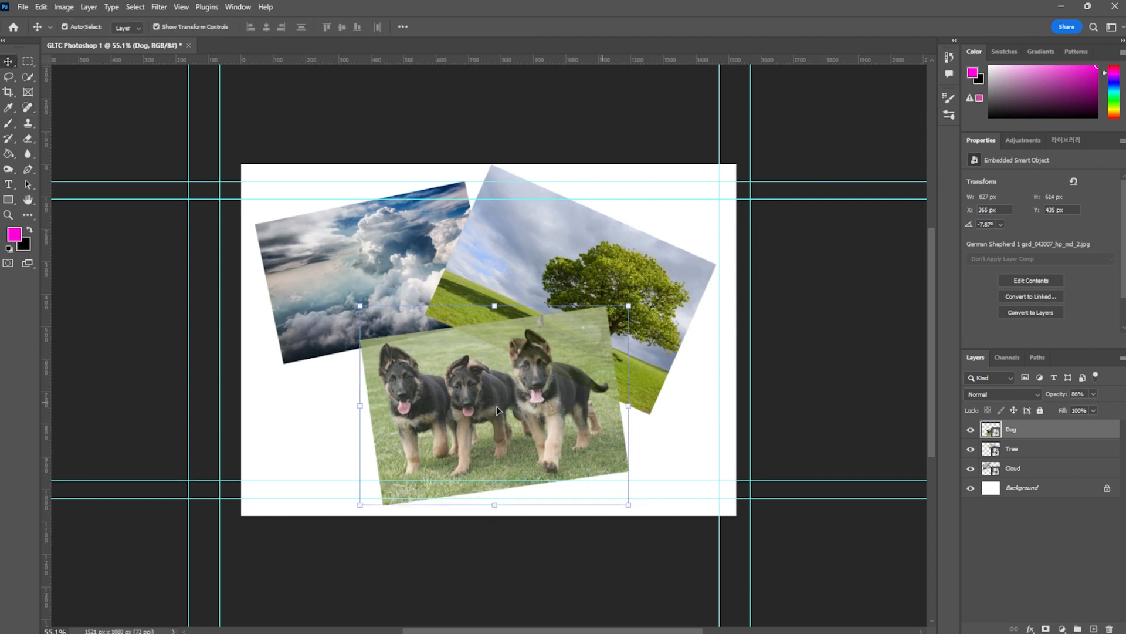
Set the Dog layer's opacity to 100%.
left_click(1093, 394)
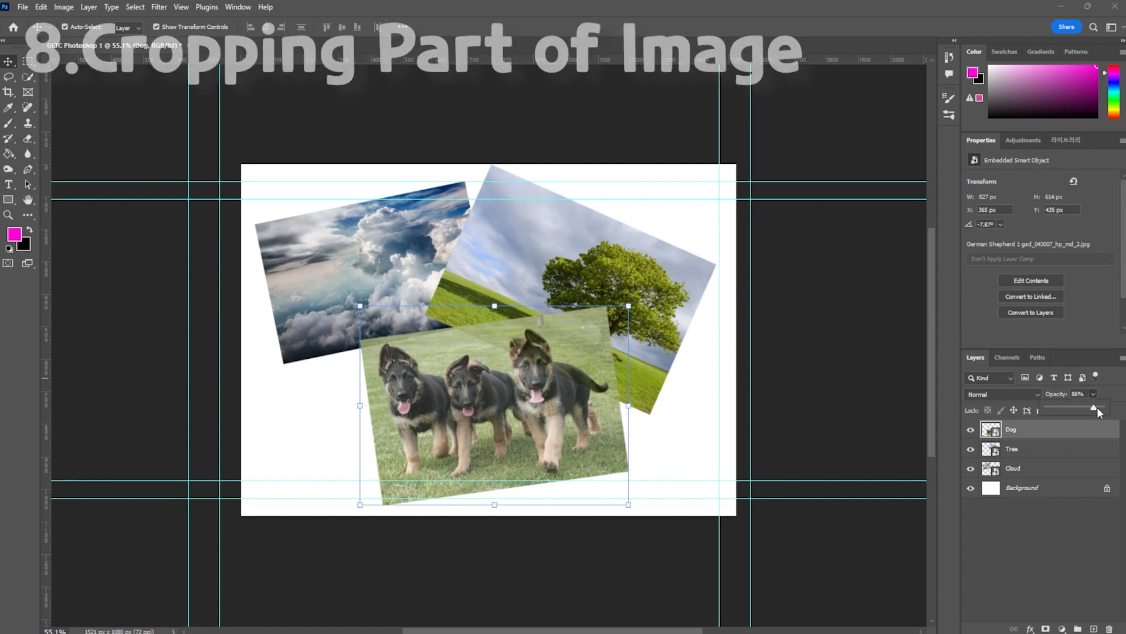
left_click_drag(1094, 408, 1108, 409)
Straighten the Tree image and enlarge it until it covers the whole canvas.
left_click(698, 272)
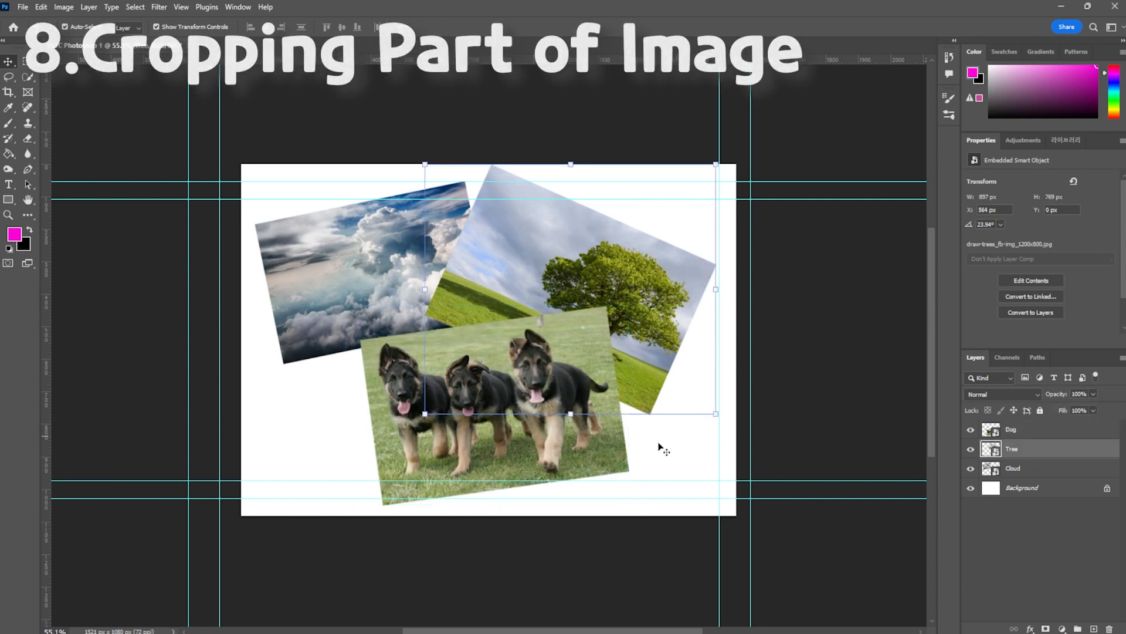
key("ctrl+t")
left_click_drag(549, 395, 580, 403)
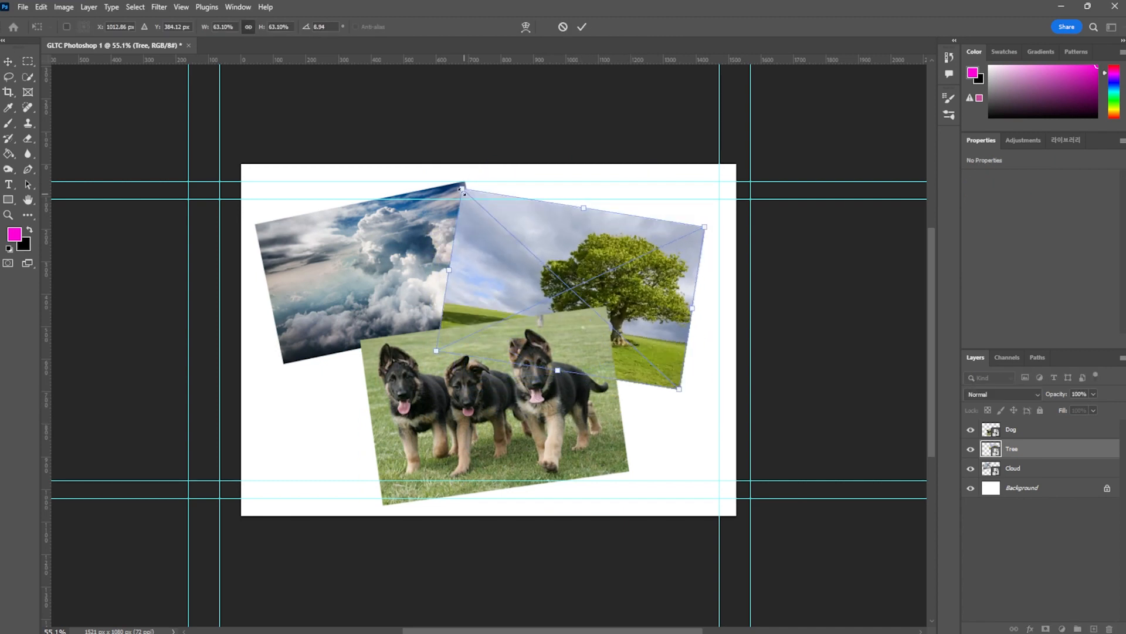
left_click_drag(463, 192, 386, 119)
left_click_drag(492, 420, 519, 419)
left_click_drag(698, 364, 514, 380)
Straighten the Cloud image and enlarge it to fill the canvas behind the tree, about 1733 by 1154 px.
left_click(1033, 471)
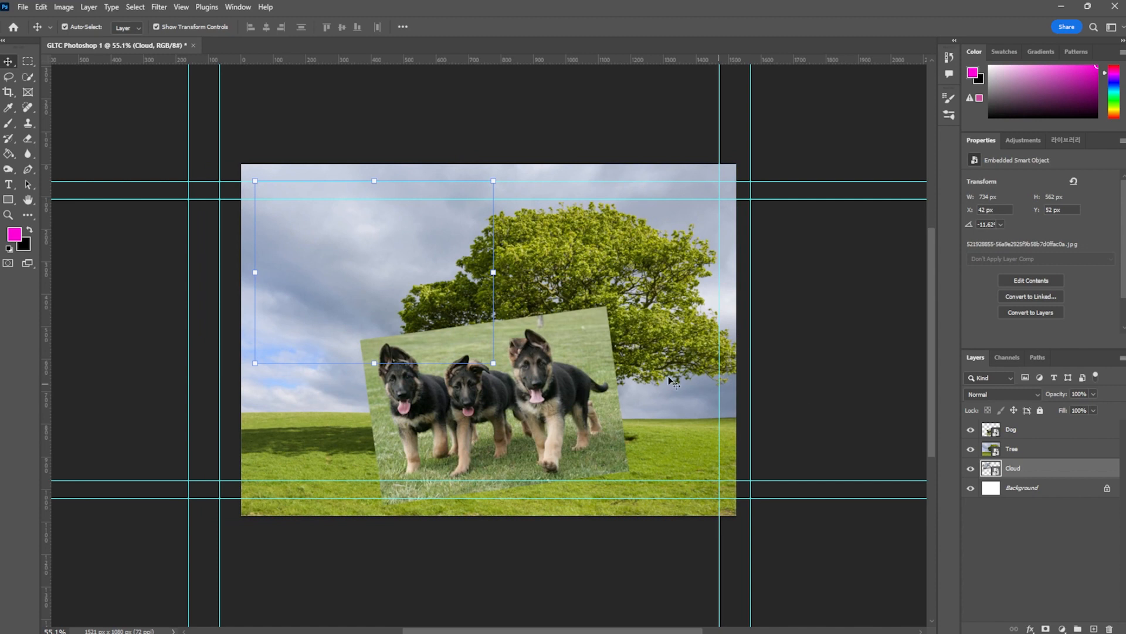
left_click_drag(494, 362, 381, 369)
left_click_drag(481, 343, 730, 472)
left_click_drag(554, 375, 521, 333)
left_click_drag(686, 460, 794, 533)
left_click_drag(655, 415, 640, 406)
Move the Dog image down over the lower edge of the canvas, to about X 275 px and Y 545 px.
left_click(1037, 488)
left_click(1040, 455)
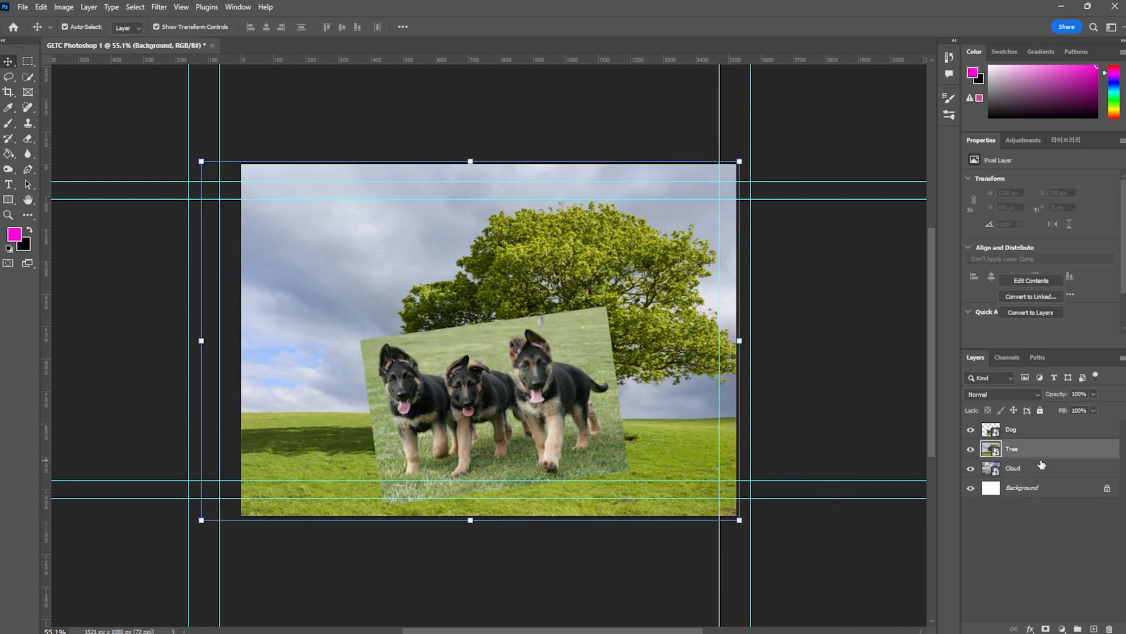
left_click(1052, 428)
left_click_drag(560, 443, 553, 489)
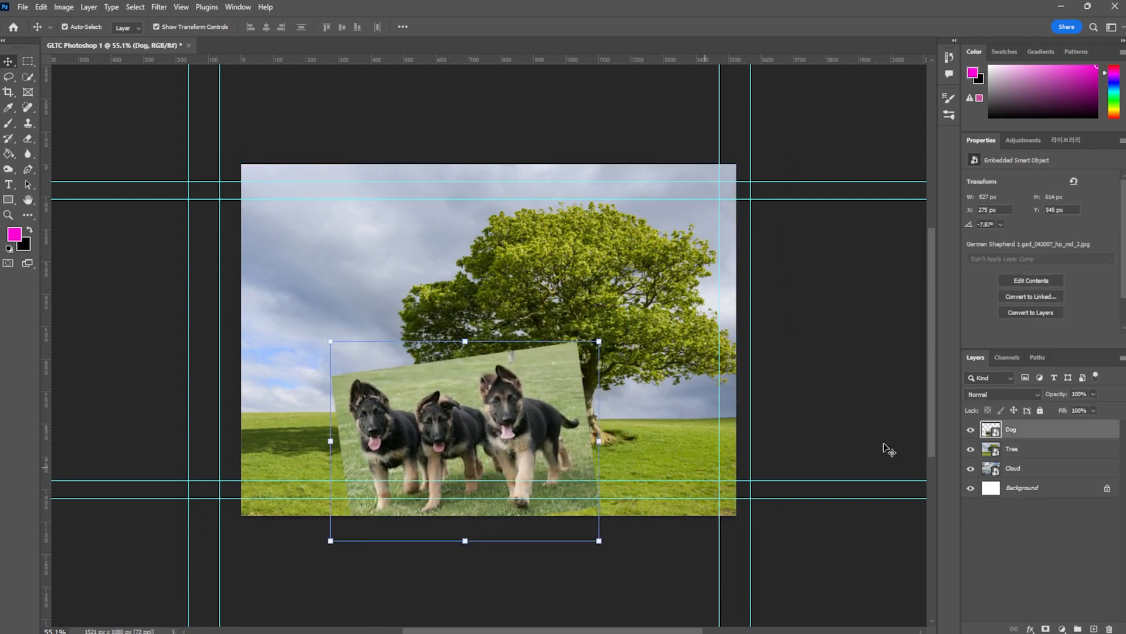
Take the Eraser tool to the Dog layer and rasterize its smart object.
left_click(1002, 457)
left_click(1022, 434)
key("e")
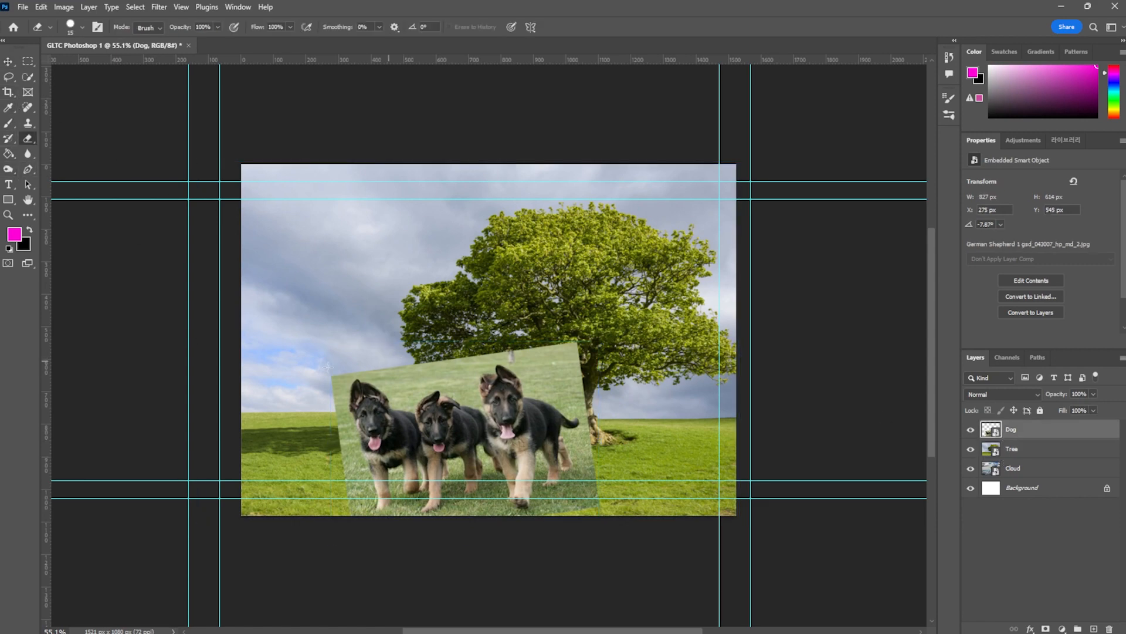
scroll(571, 378, "up", 5)
left_click(533, 341)
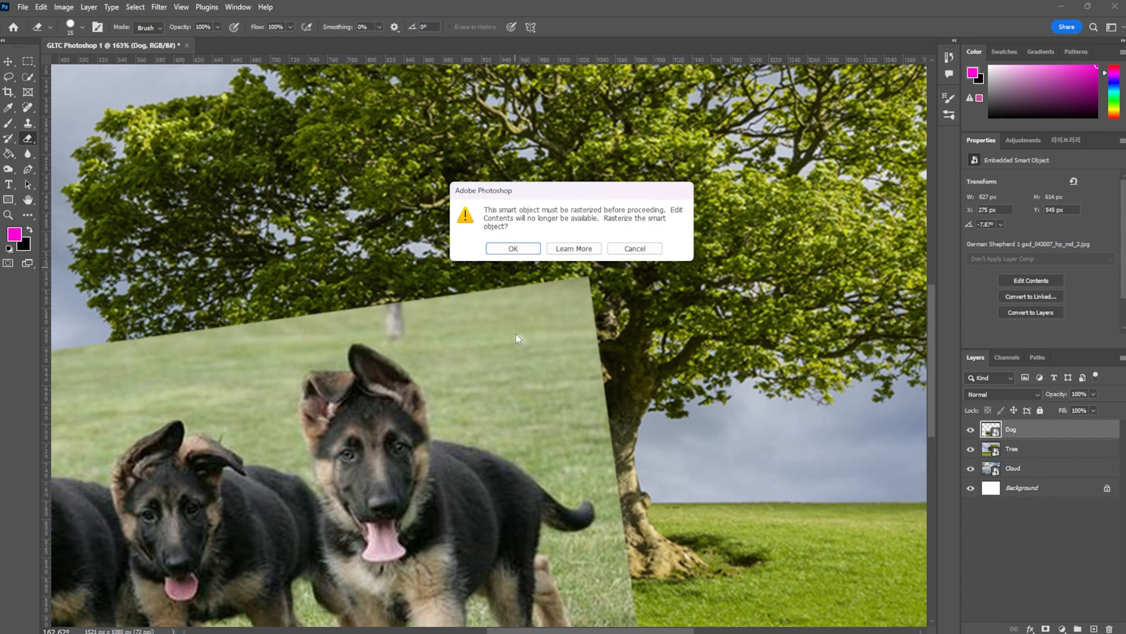
left_click(635, 248)
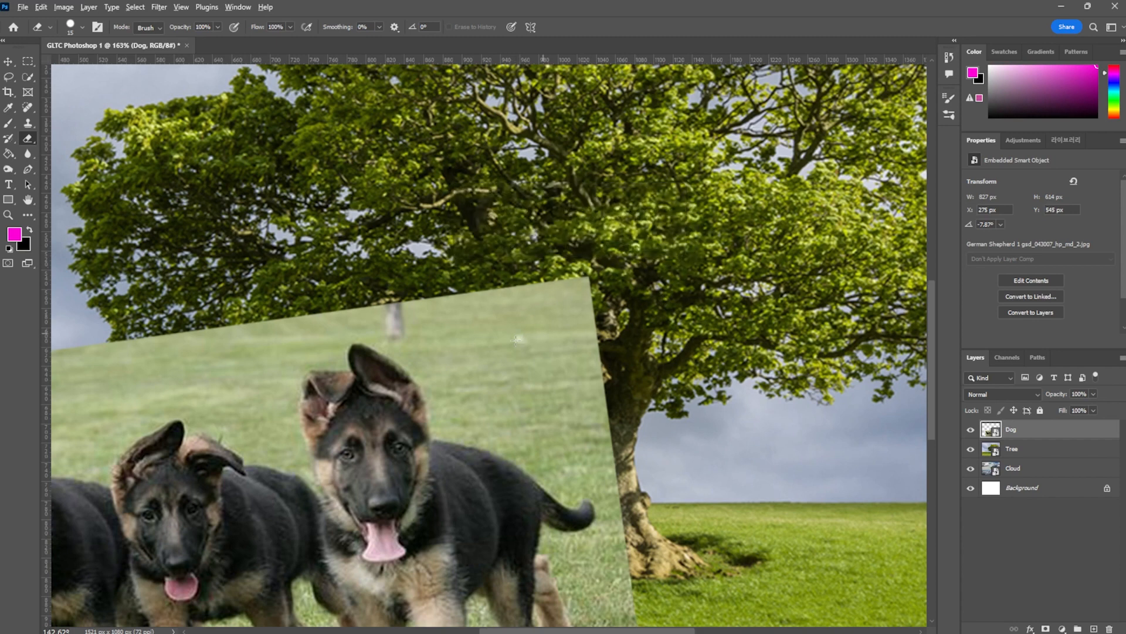
scroll(478, 362, "down", 5)
left_click(478, 362)
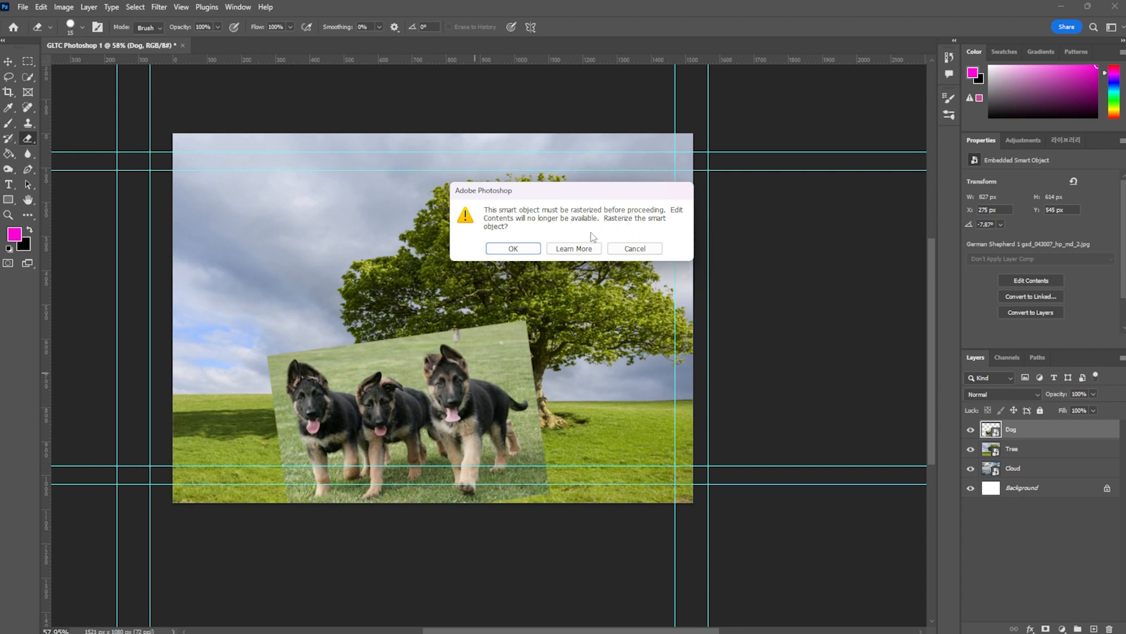
left_click(522, 251)
Erase test strokes in the grass above the puppies with the 15 px eraser and undo them.
scroll(516, 319, "up", 5)
mouse_move(454, 319)
left_mouse_down()
mouse_move(606, 416)
mouse_move(634, 413)
mouse_move(627, 401)
mouse_move(651, 370)
mouse_move(572, 362)
mouse_move(499, 402)
mouse_move(441, 395)
mouse_move(416, 425)
left_mouse_up()
scroll(415, 425, "up", 6)
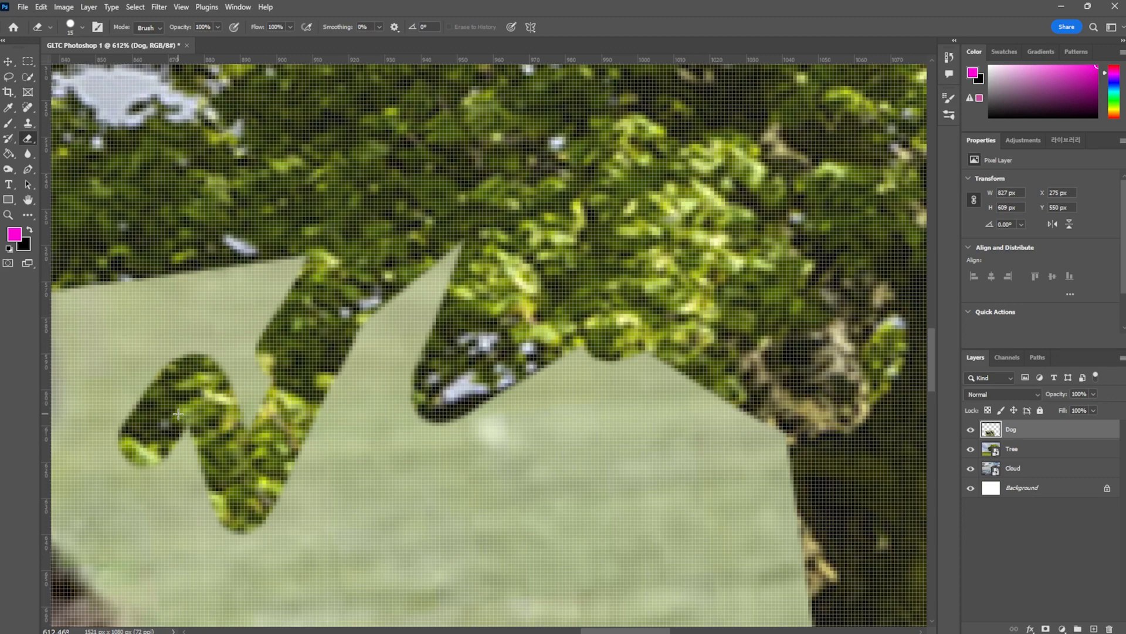
scroll(179, 414, "up", 7)
scroll(179, 414, "down", 10)
scroll(164, 407, "up", 2)
scroll(152, 403, "up", 3)
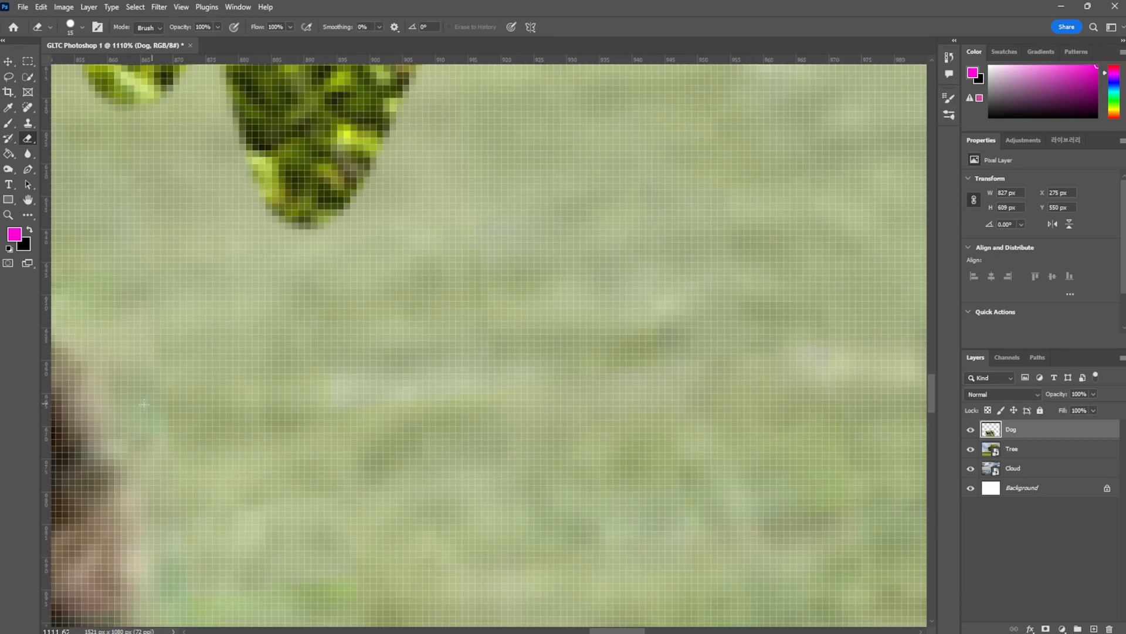
scroll(144, 403, "up", 2)
mouse_move(123, 443)
left_mouse_down()
mouse_move(226, 431)
mouse_move(857, 211)
left_mouse_up()
scroll(592, 311, "down", 3)
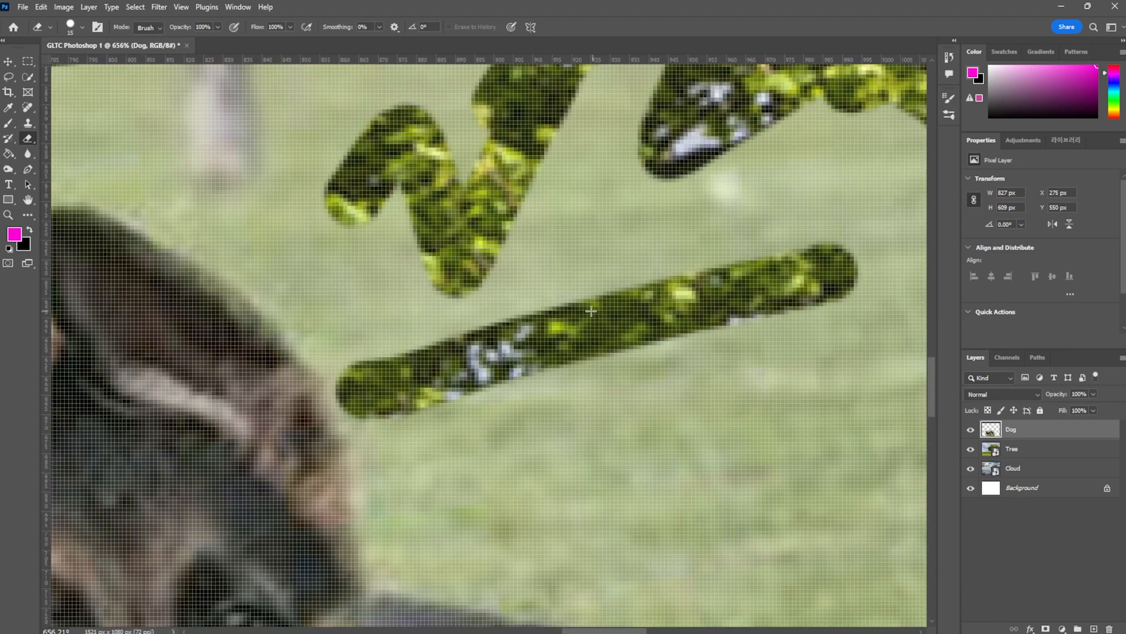
scroll(592, 311, "down", 5)
mouse_move(508, 327)
left_mouse_down()
mouse_move(460, 279)
mouse_move(389, 250)
mouse_move(562, 250)
mouse_move(430, 241)
mouse_move(437, 228)
mouse_move(538, 280)
mouse_move(481, 296)
mouse_move(524, 326)
mouse_move(519, 373)
mouse_move(501, 339)
left_mouse_up()
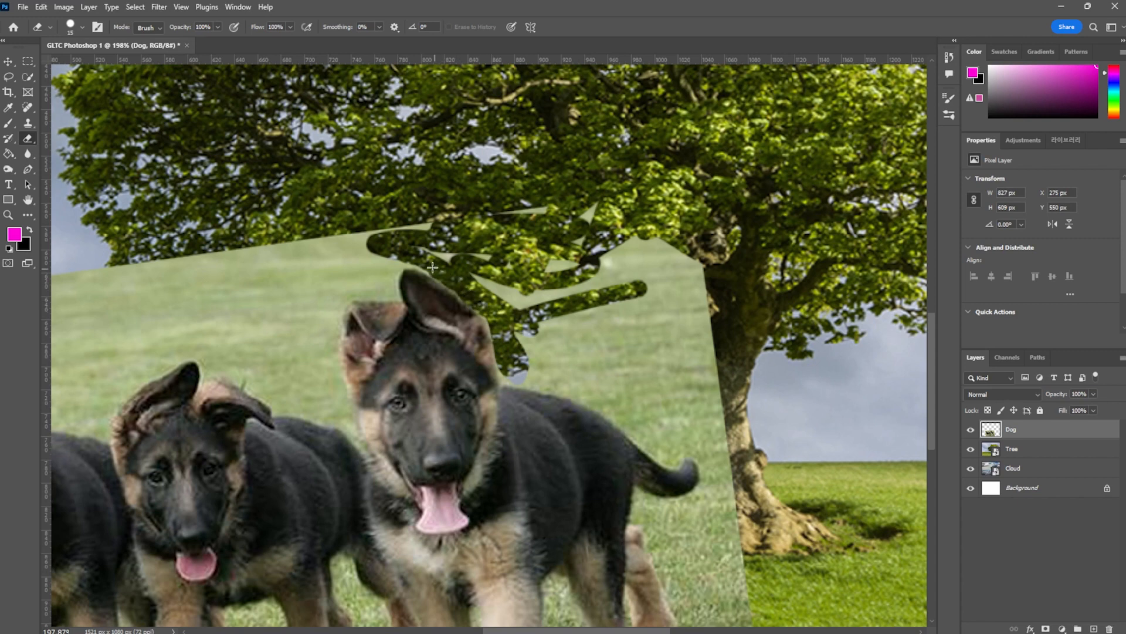
key("ctrl+0")
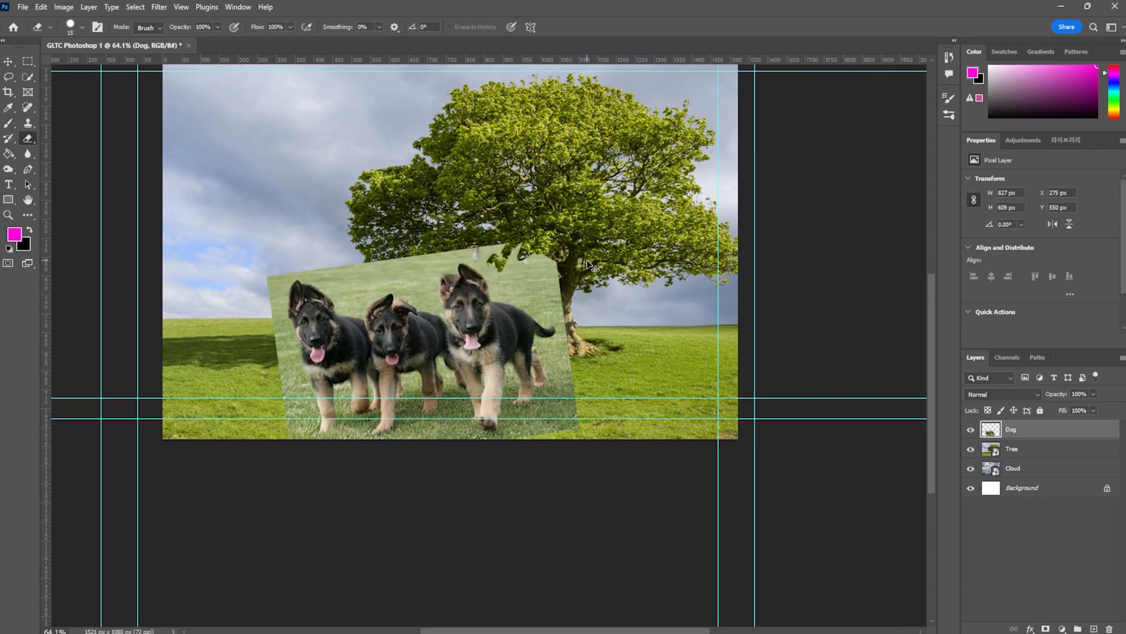
key("ctrl+z")
scroll(539, 296, "up", 10)
scroll(419, 255, "down", 11)
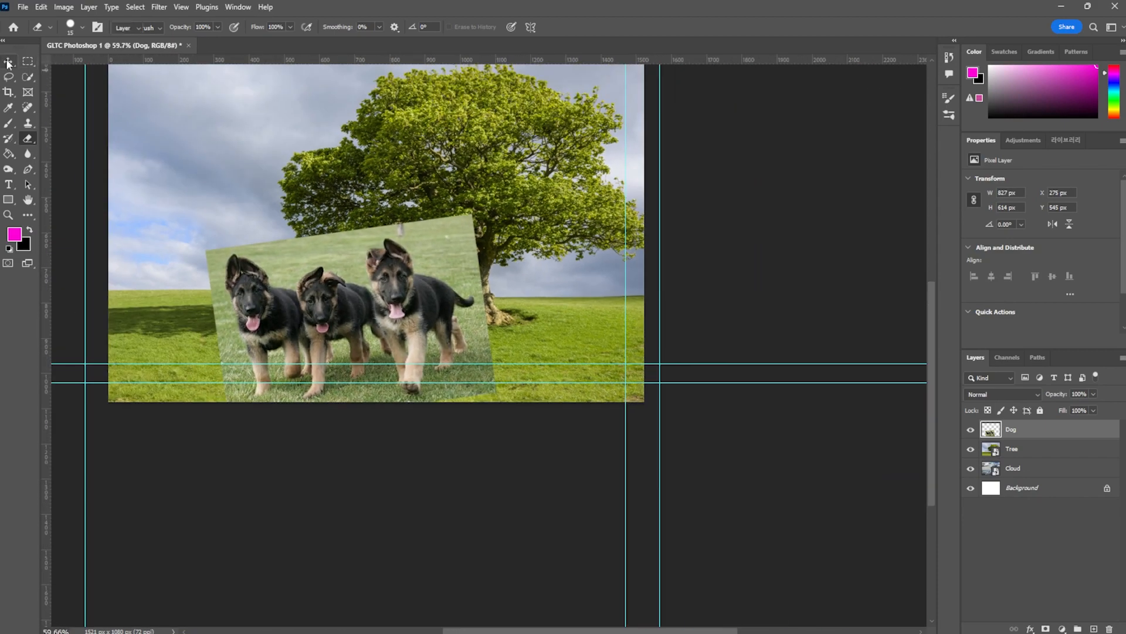
Rotate the Dog image level by about 8.37° and move it up in front of the tree.
key("ctrl+t")
left_click_drag(446, 379, 497, 341)
left_click_drag(416, 423, 402, 420)
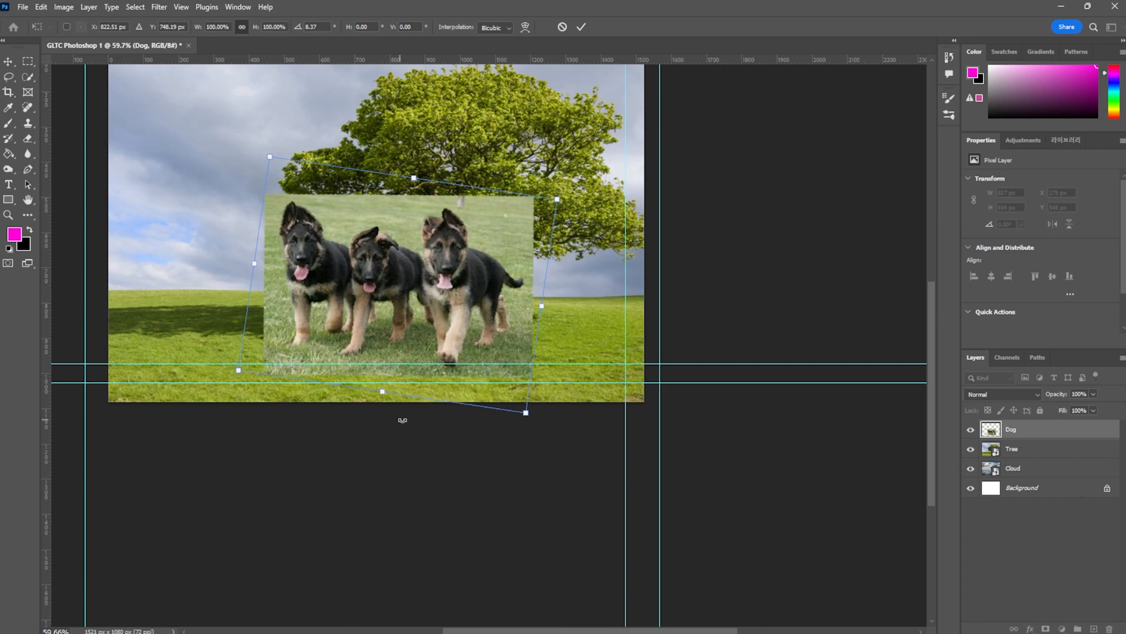
left_click(1024, 465)
scroll(336, 295, "down", 6)
scroll(277, 248, "up", 5)
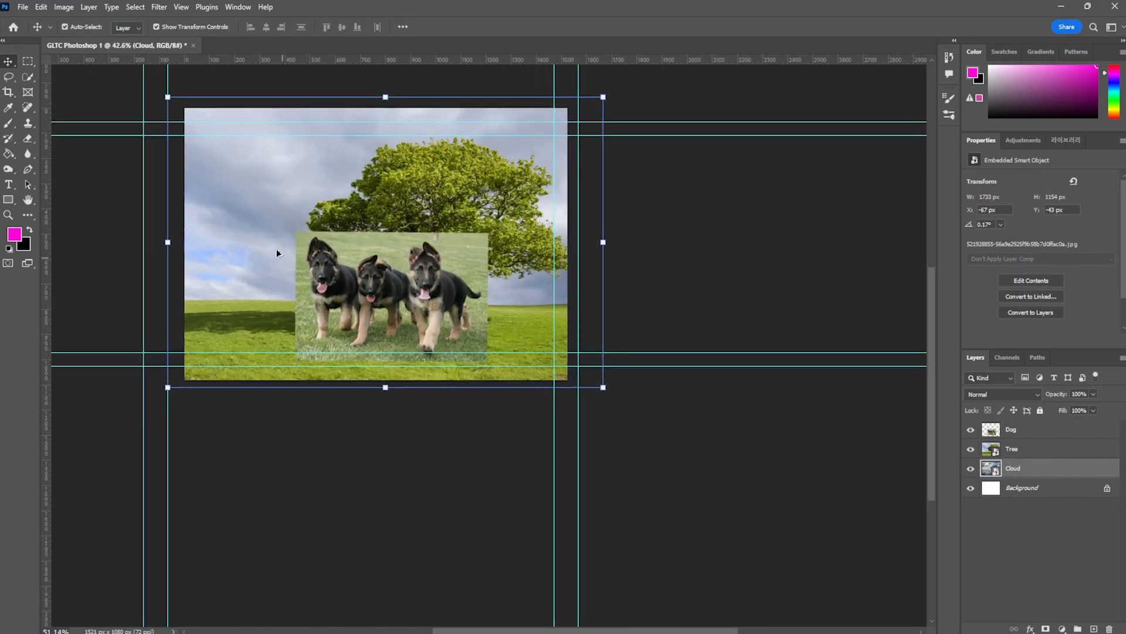
Scale the Dog image to about 202% and position it over the canvas.
left_click(455, 336)
left_click_drag(297, 222, 40, 46)
left_click_drag(358, 228, 479, 256)
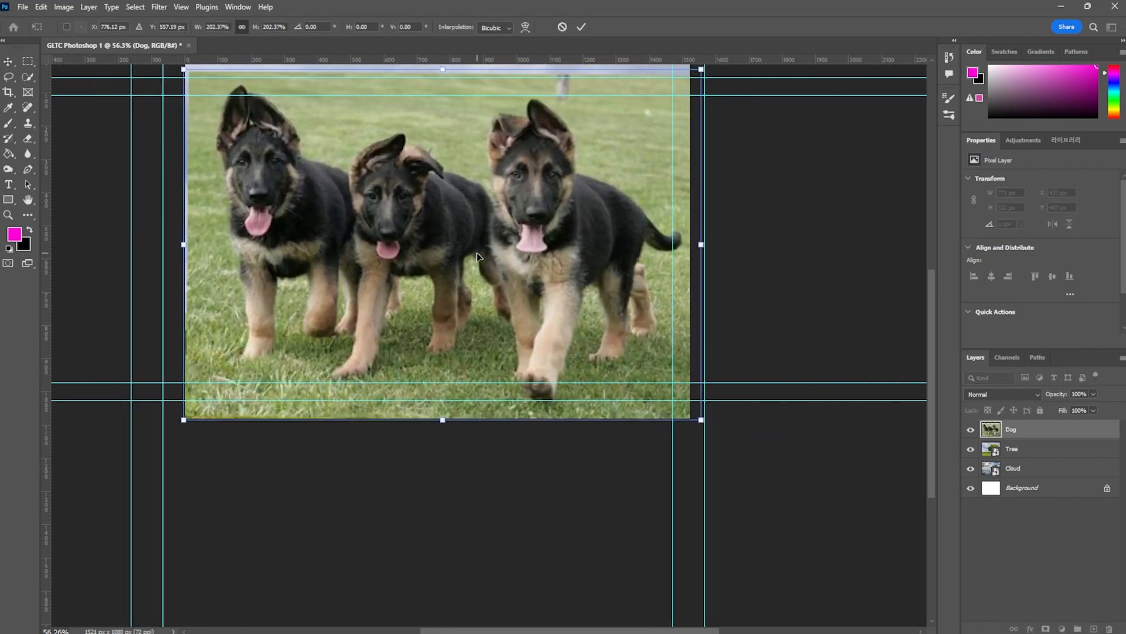
Select all three puppies together with the Object Selection tool.
left_click(31, 75)
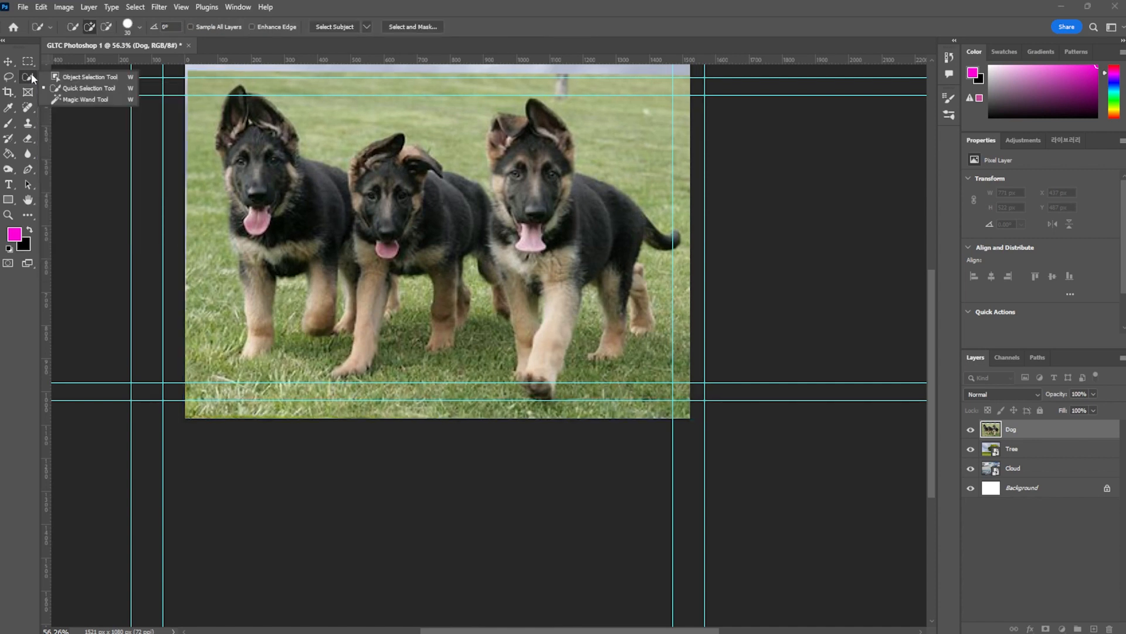
left_click(69, 79)
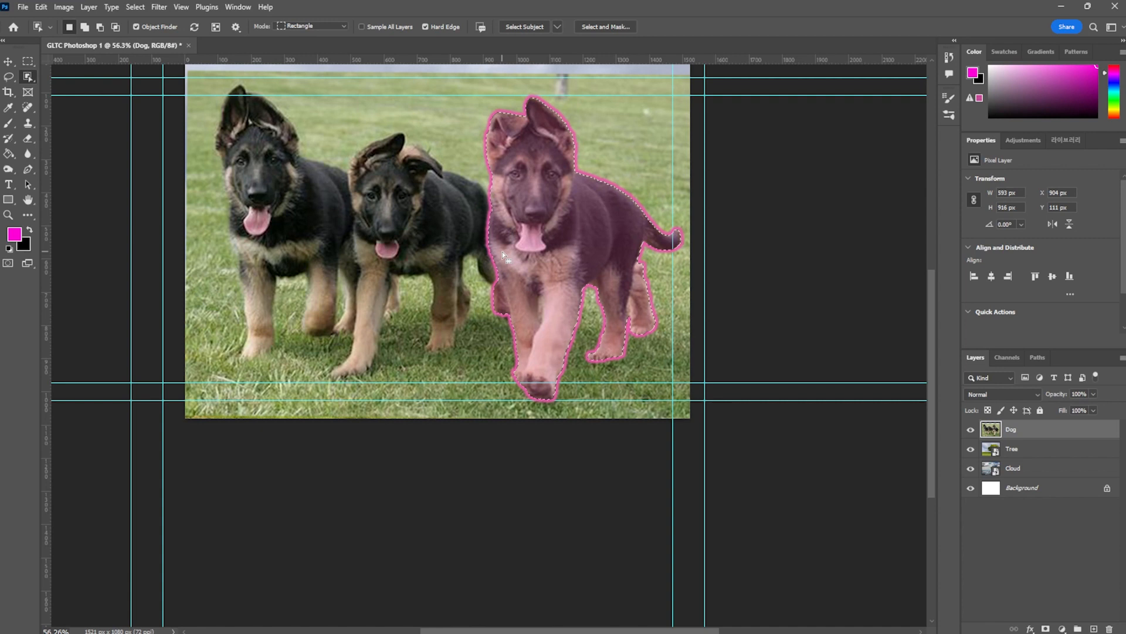
left_click(530, 268)
left_click(389, 214)
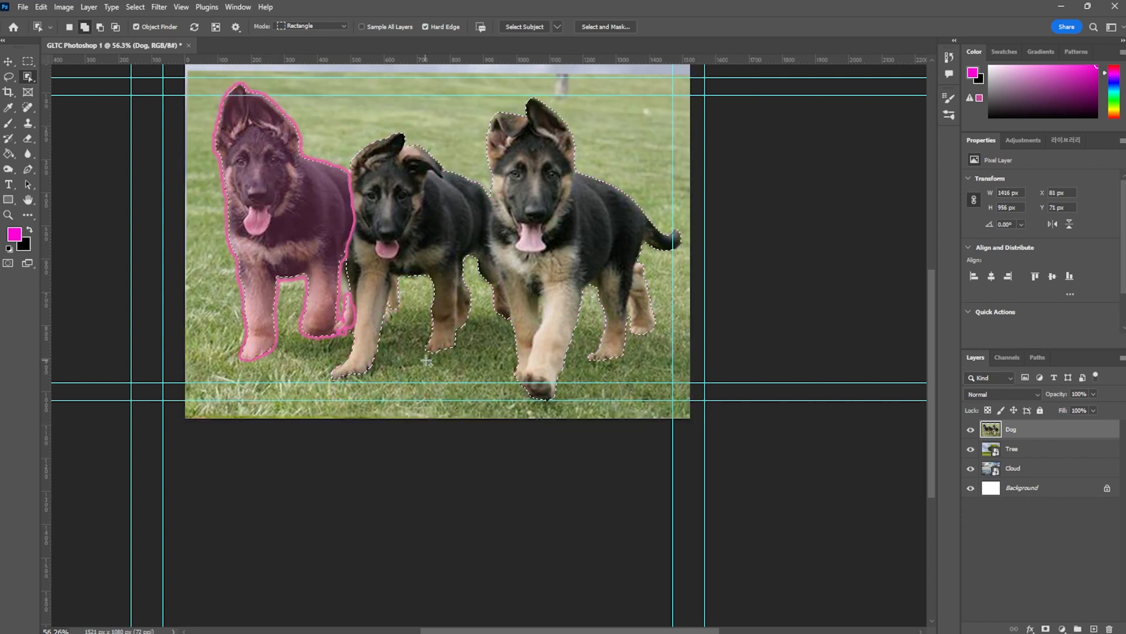
left_click(377, 327, "shift")
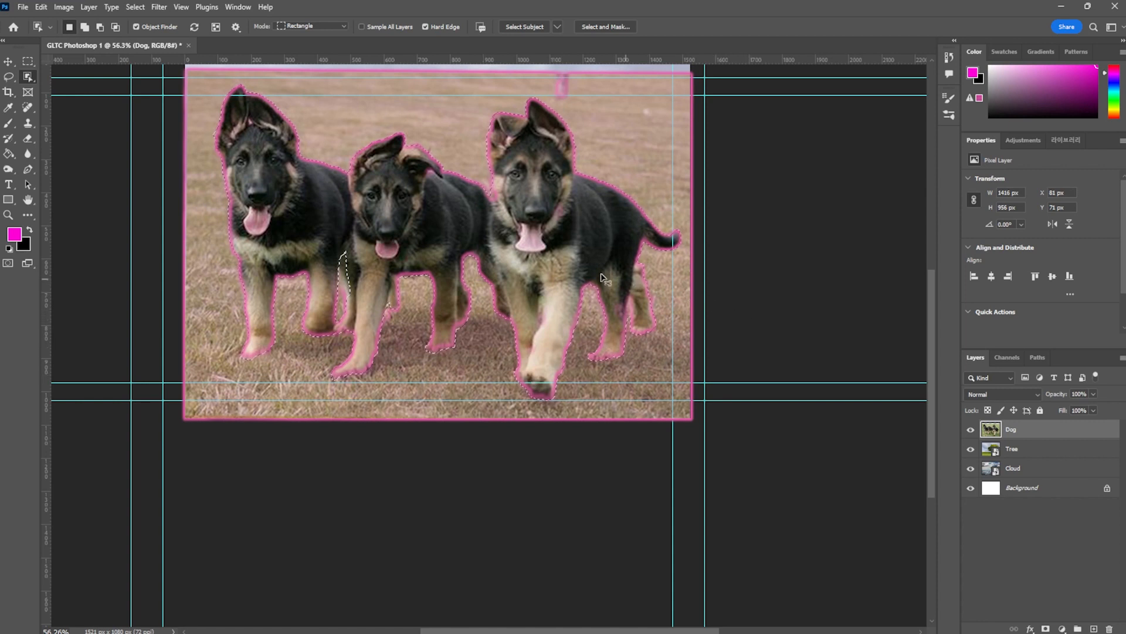
Copy the selected puppies to a new layer and hide the Dog layer.
key("ctrl+j")
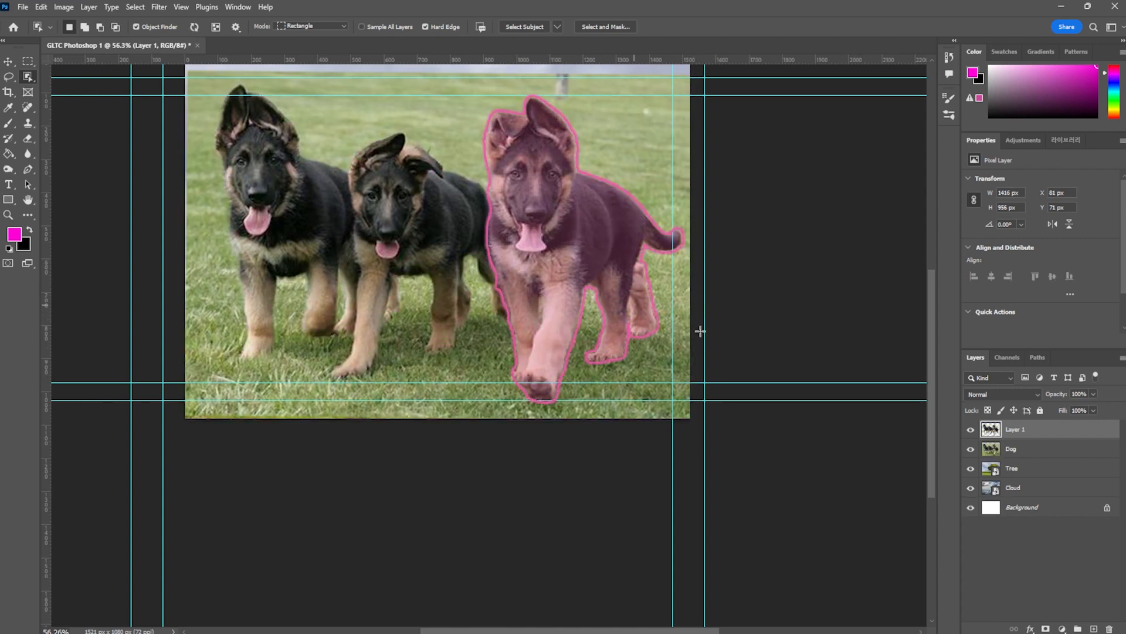
left_click(971, 448)
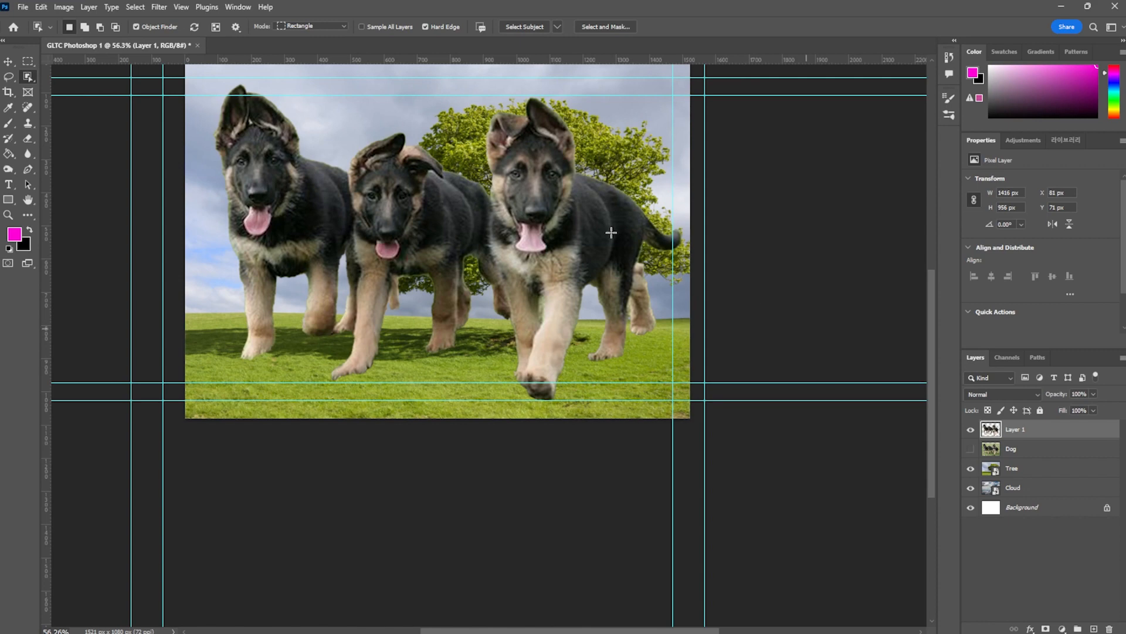
Scale the cut-out puppies to about 30% and place them on the grass beside the tree trunk.
scroll(434, 294, "down", 2)
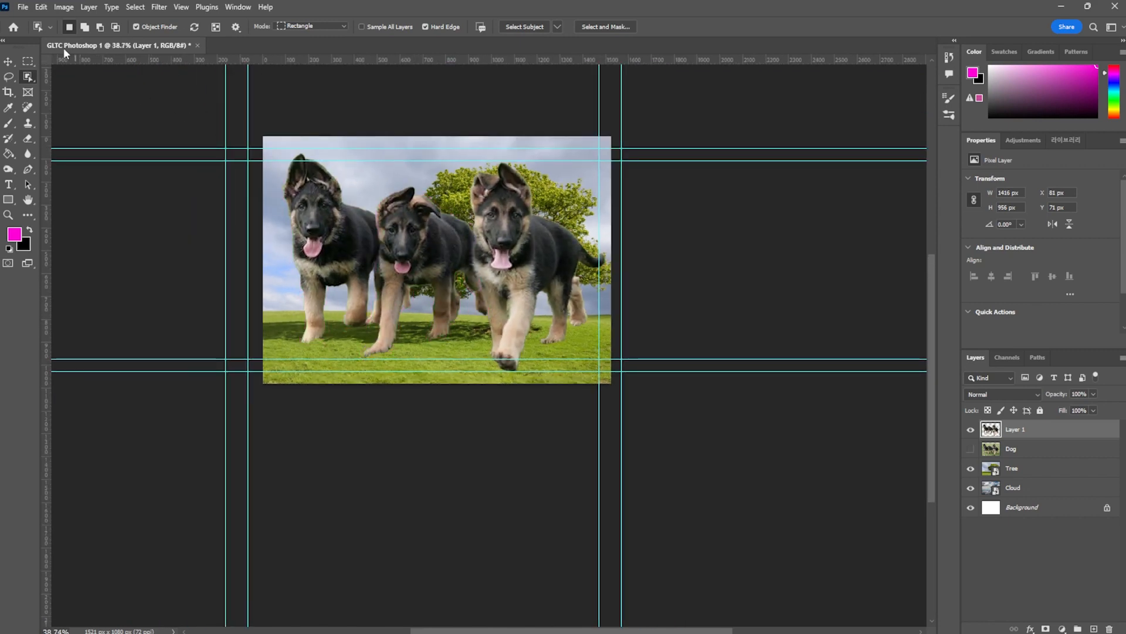
left_click(8, 61)
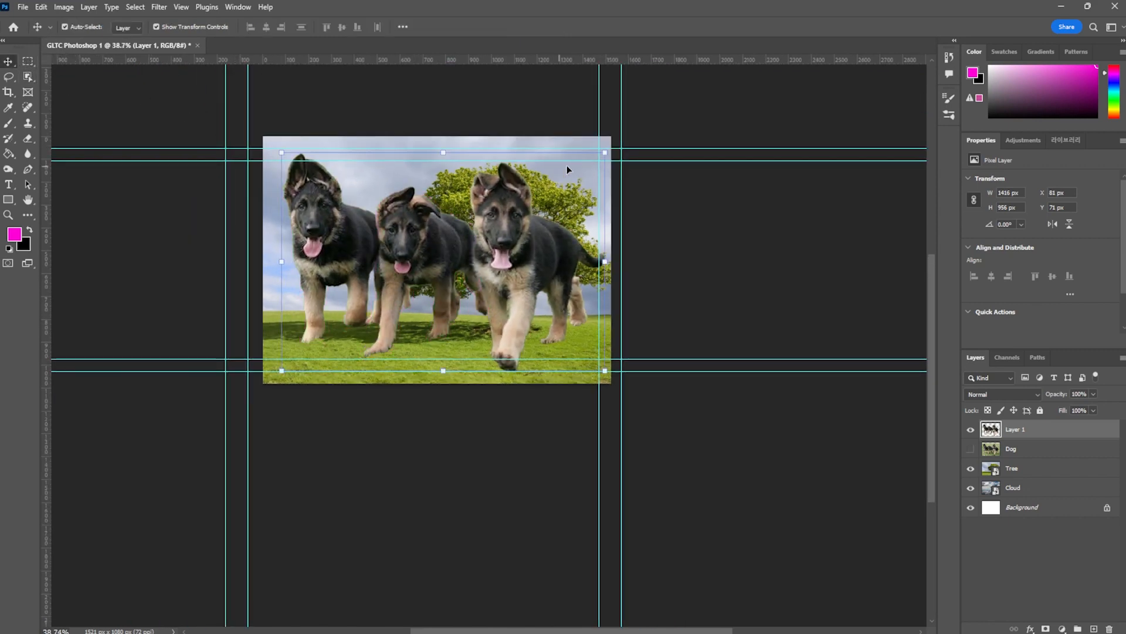
left_click_drag(611, 150, 496, 303)
scroll(417, 292, "up", 3)
scroll(416, 291, "up", 3)
left_click_drag(431, 425, 343, 398)
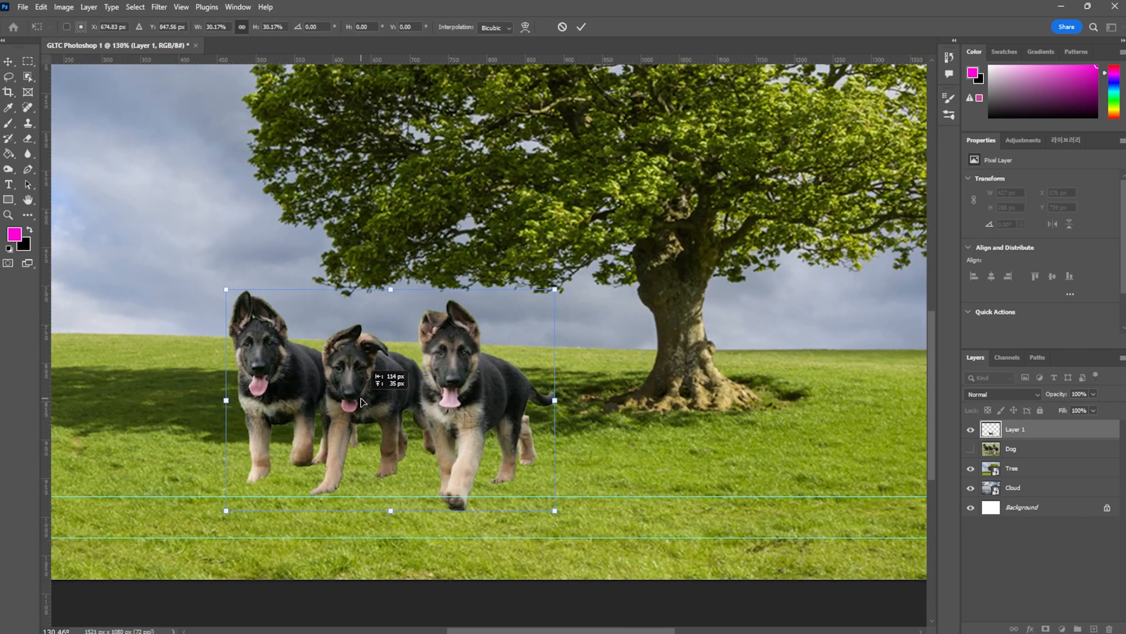
key("Return")
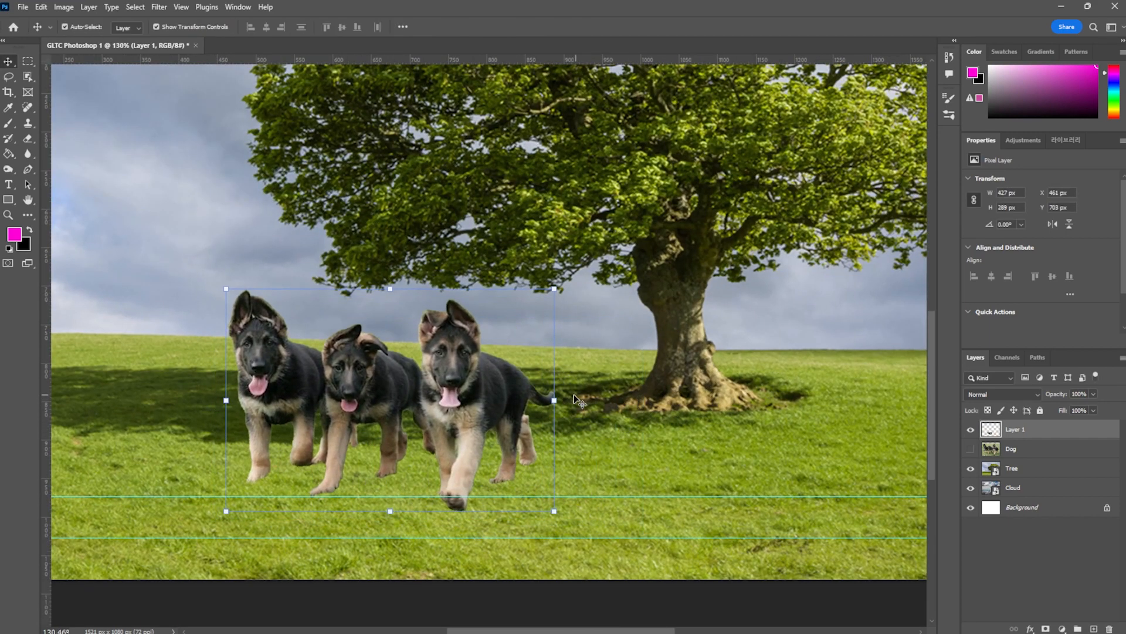
scroll(638, 397, "down", 4)
scroll(638, 373, "up", 3)
scroll(541, 382, "up", 9)
scroll(474, 411, "down", 9)
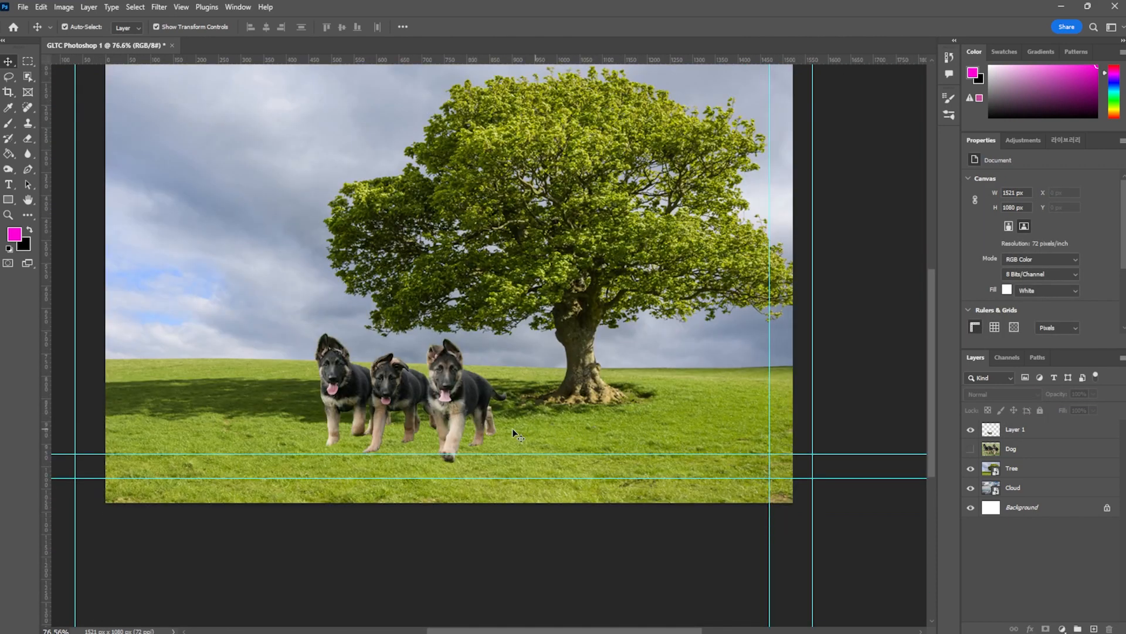
scroll(511, 429, "up", 1)
left_click_drag(522, 432, 560, 441)
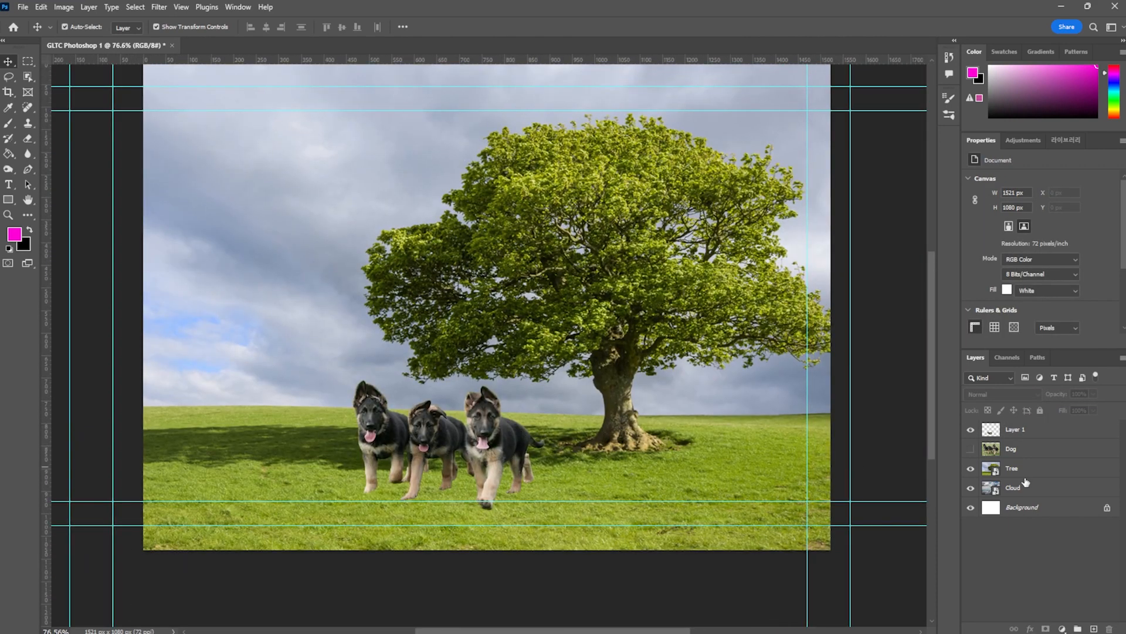
Take the Eraser tool to the Tree layer and rasterize its smart object.
left_click(1012, 469)
scroll(394, 347, "down", 3)
left_click(28, 138)
left_click(266, 172)
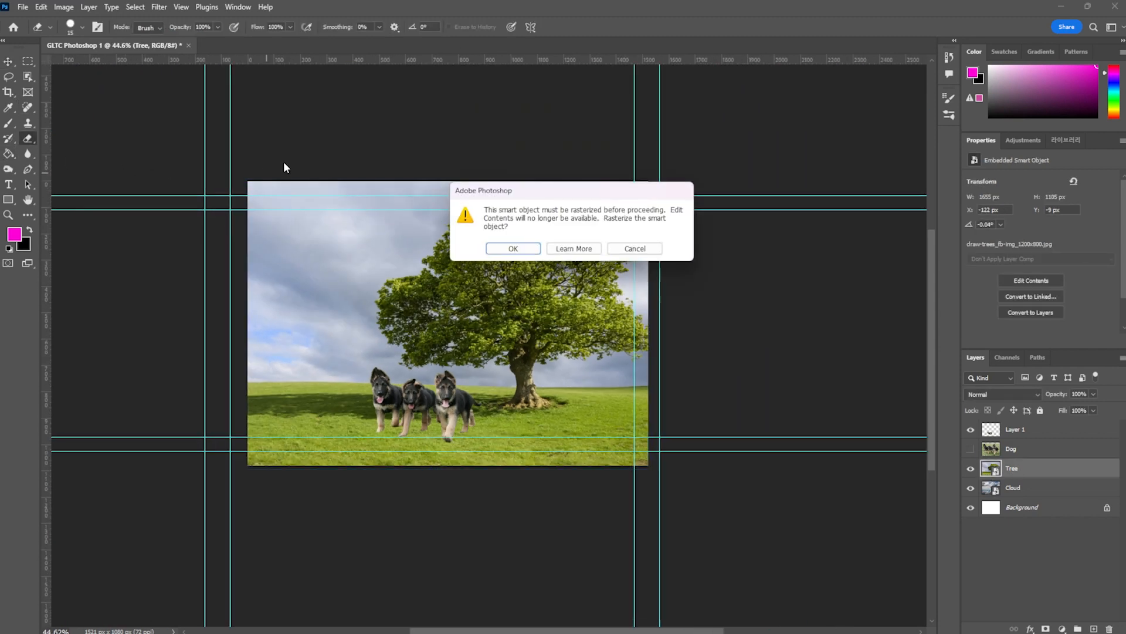
left_click(512, 248)
Erase part of the Tree layer's sky with the eraser enlarged to 70 px and undo the erasing.
mouse_move(291, 182)
left_mouse_down()
mouse_move(250, 206)
mouse_move(317, 170)
mouse_move(227, 239)
mouse_move(141, 336)
mouse_move(267, 273)
mouse_move(276, 237)
mouse_move(313, 250)
mouse_move(543, 176)
mouse_move(341, 259)
mouse_move(259, 320)
mouse_move(277, 296)
left_mouse_up()
key("bracketright")
key("bracketright")
key("bracketright")
key("bracketright")
key("bracketright")
key("bracketright")
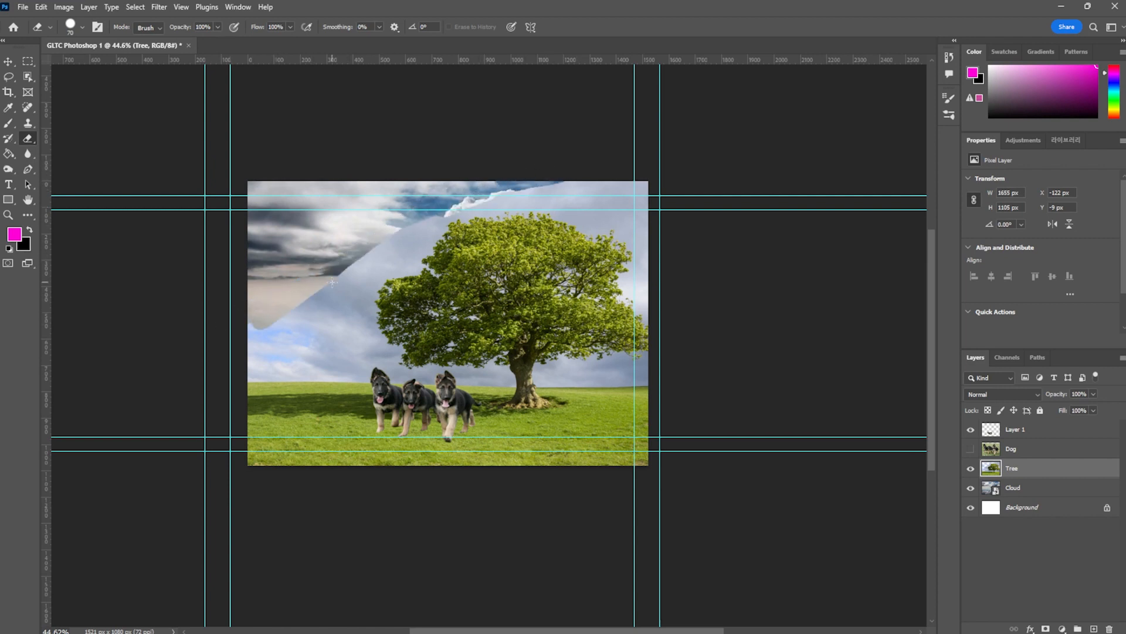
key("ctrl+z")
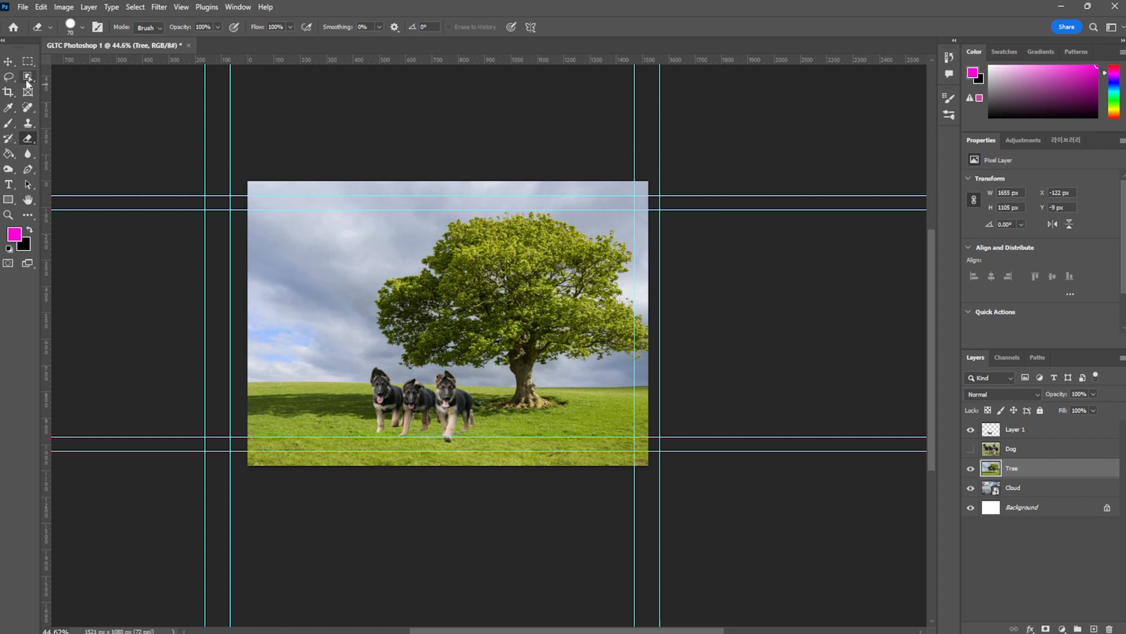
Select the tree and the grass field on the Tree layer together with the Object Selection tool.
left_click(28, 77)
right_click(28, 77)
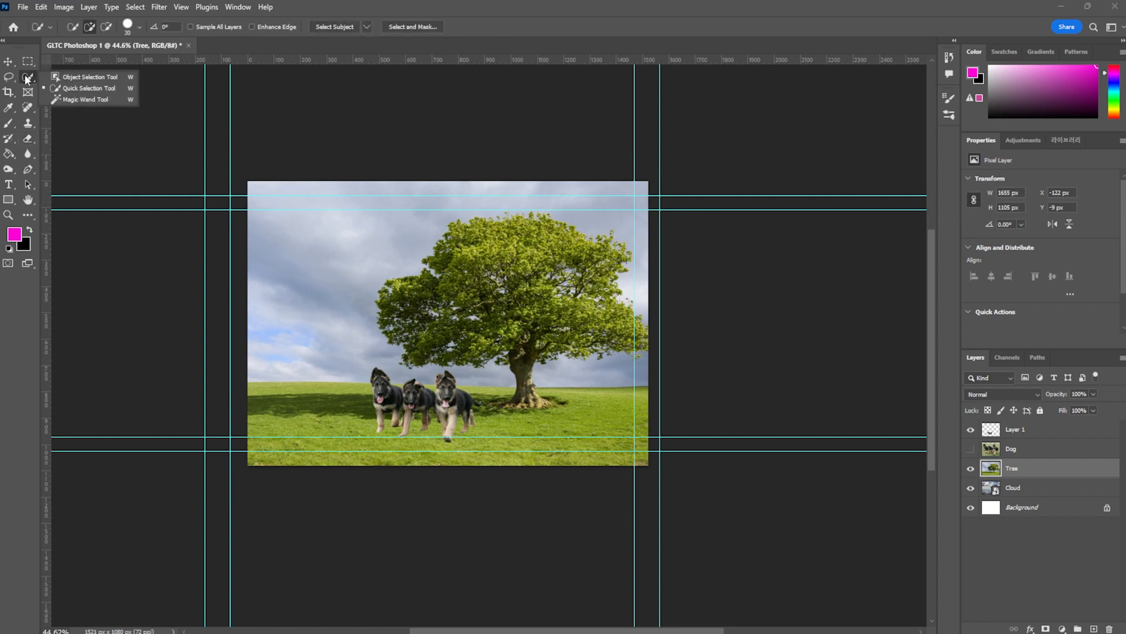
left_click(62, 79)
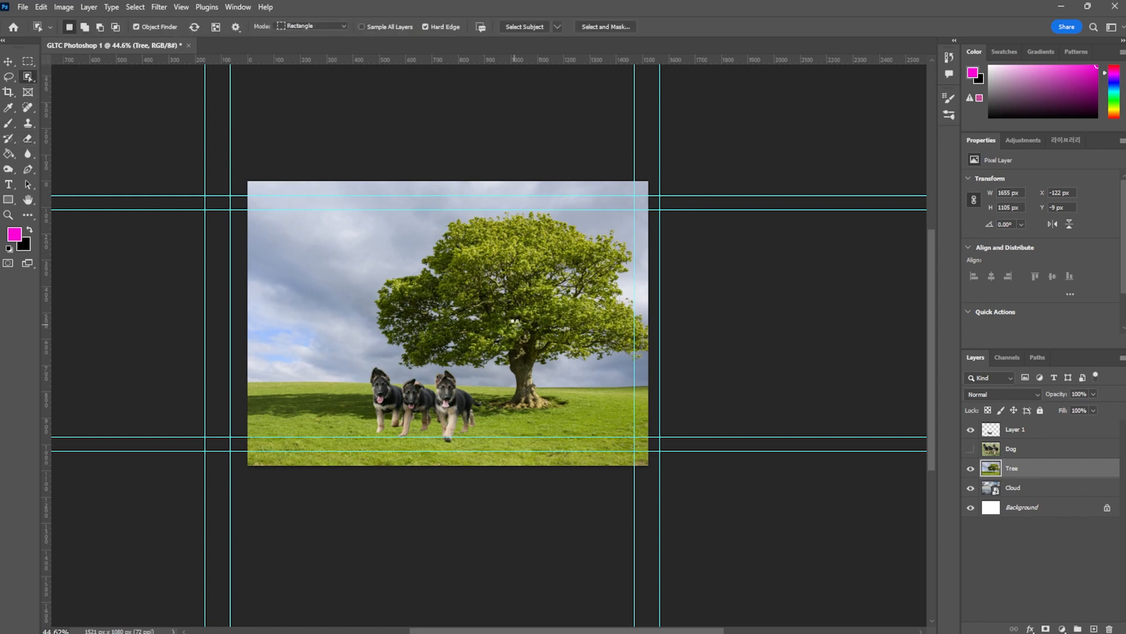
left_click(516, 322)
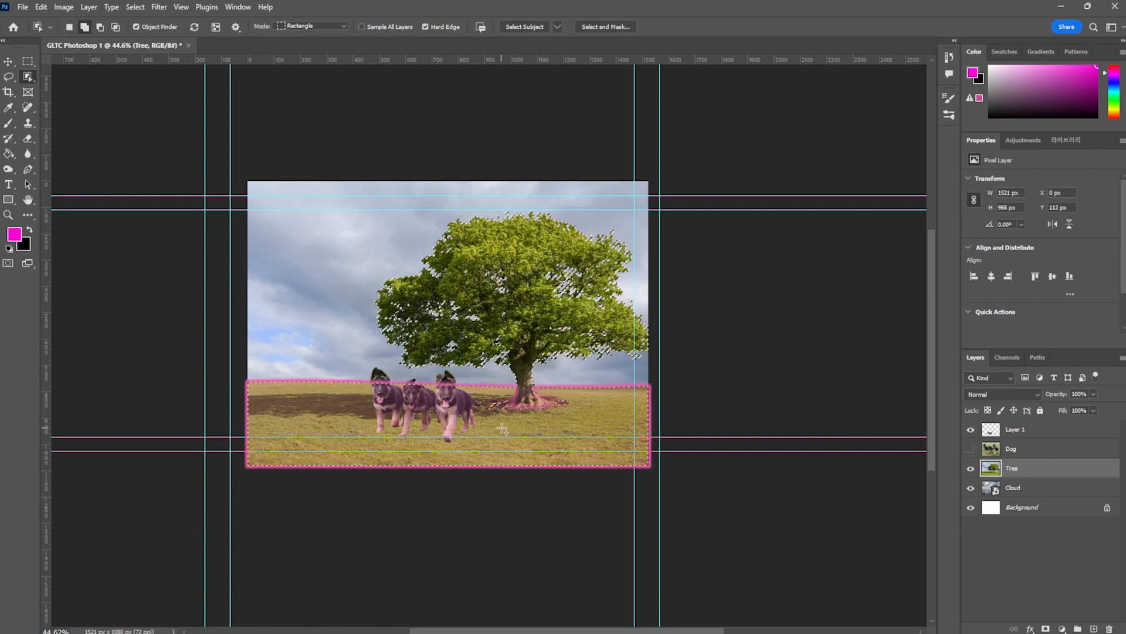
scroll(461, 396, "up", 5, "alt")
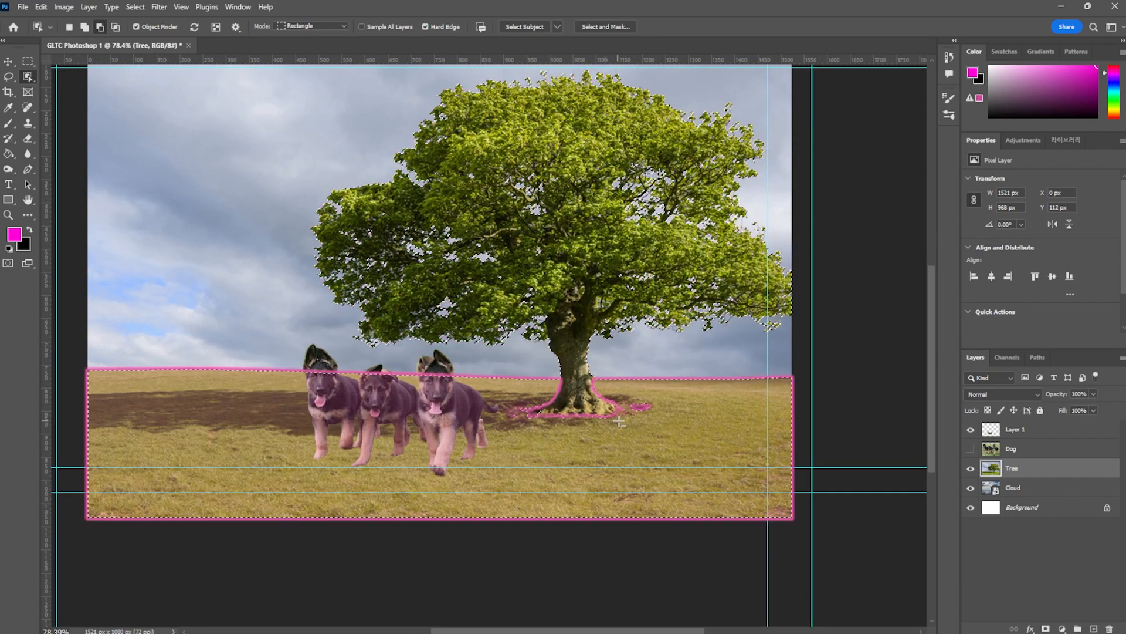
scroll(616, 422, "up", 8, "alt")
scroll(622, 426, "down", 3, "alt")
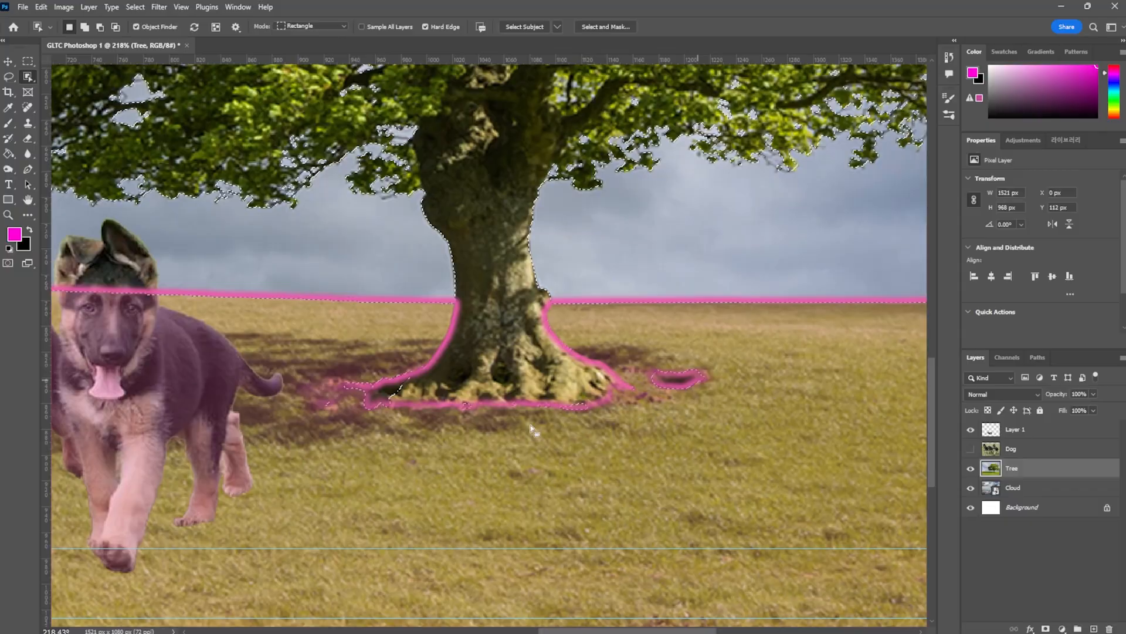
scroll(539, 409, "down", 5, "alt")
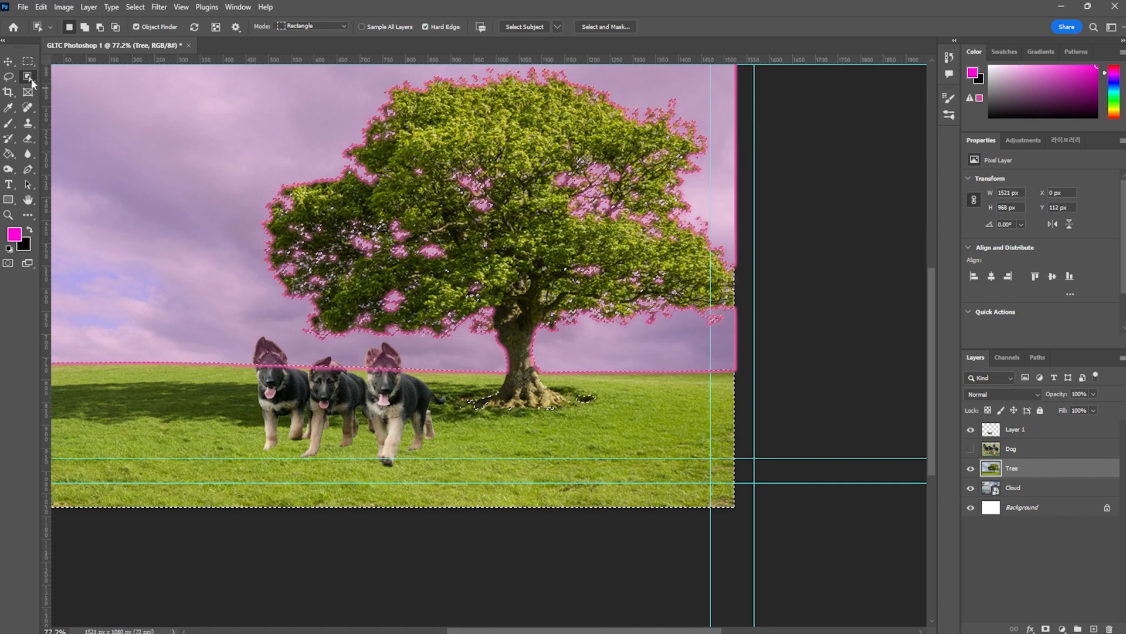
Open the selection in Select and Mask with the Quick Selection tool and check its Overlay view and overlay colour.
right_click(33, 78)
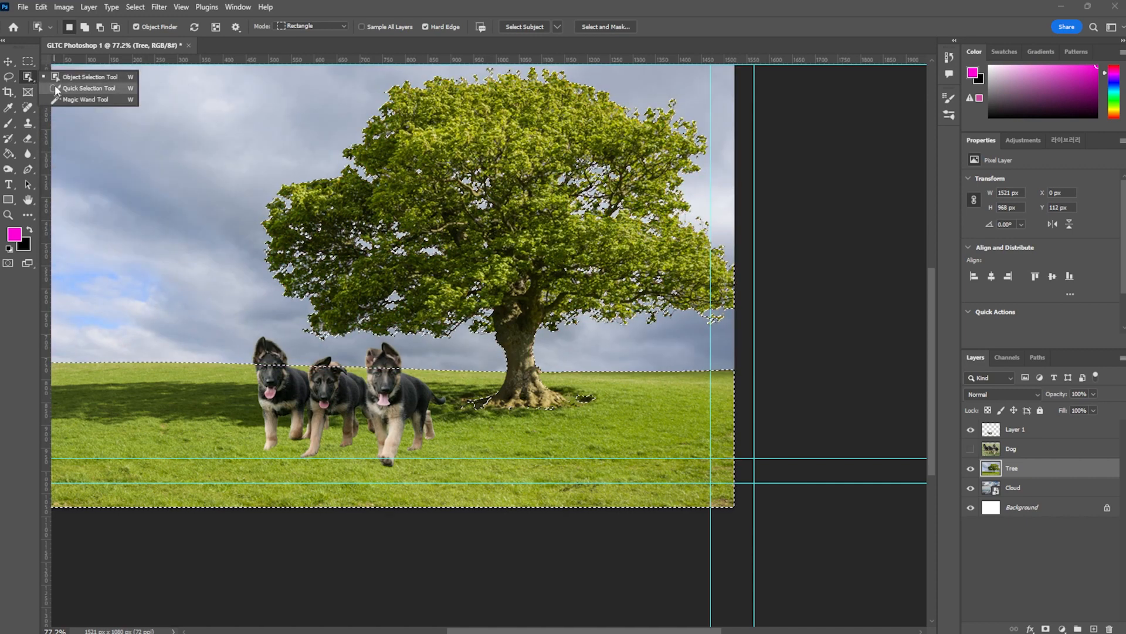
left_click(57, 88)
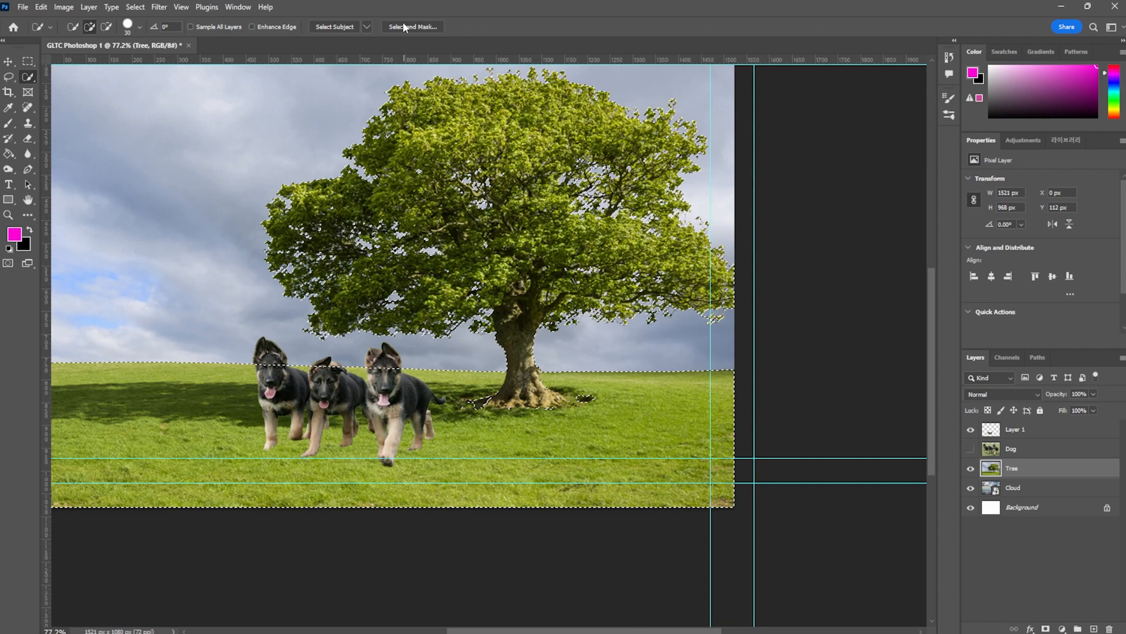
left_click(413, 26)
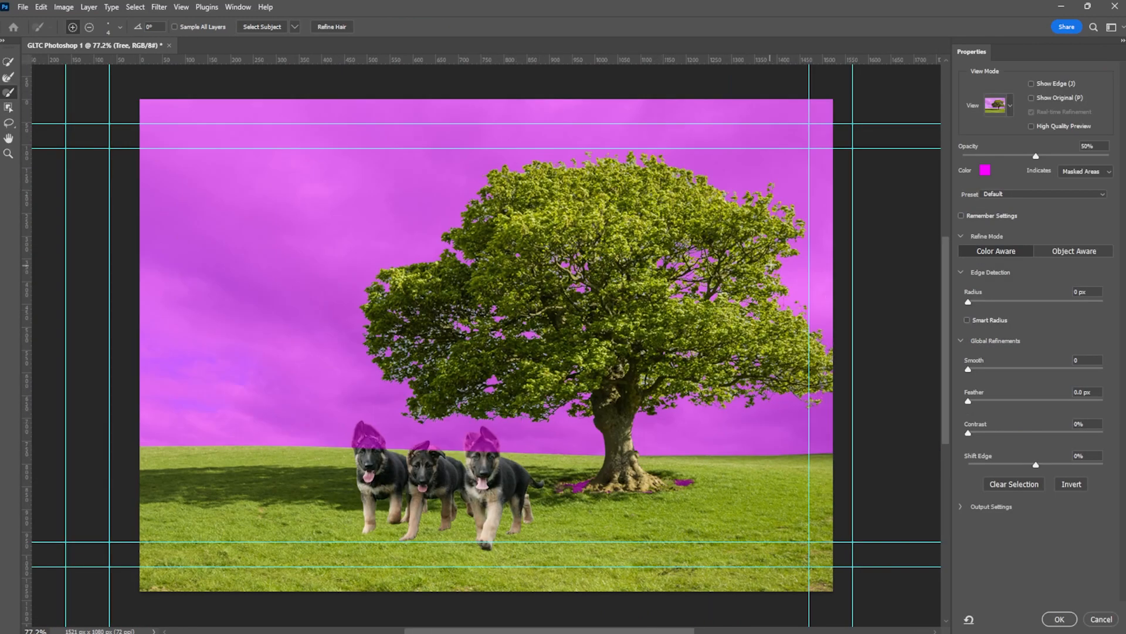
left_click(997, 111)
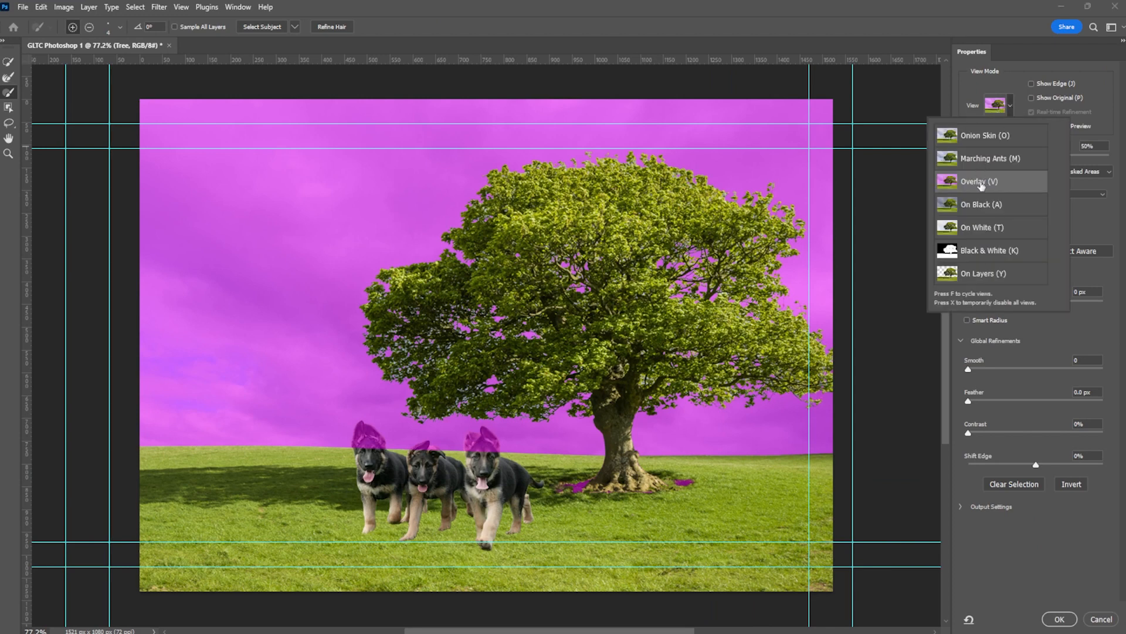
left_click(978, 80)
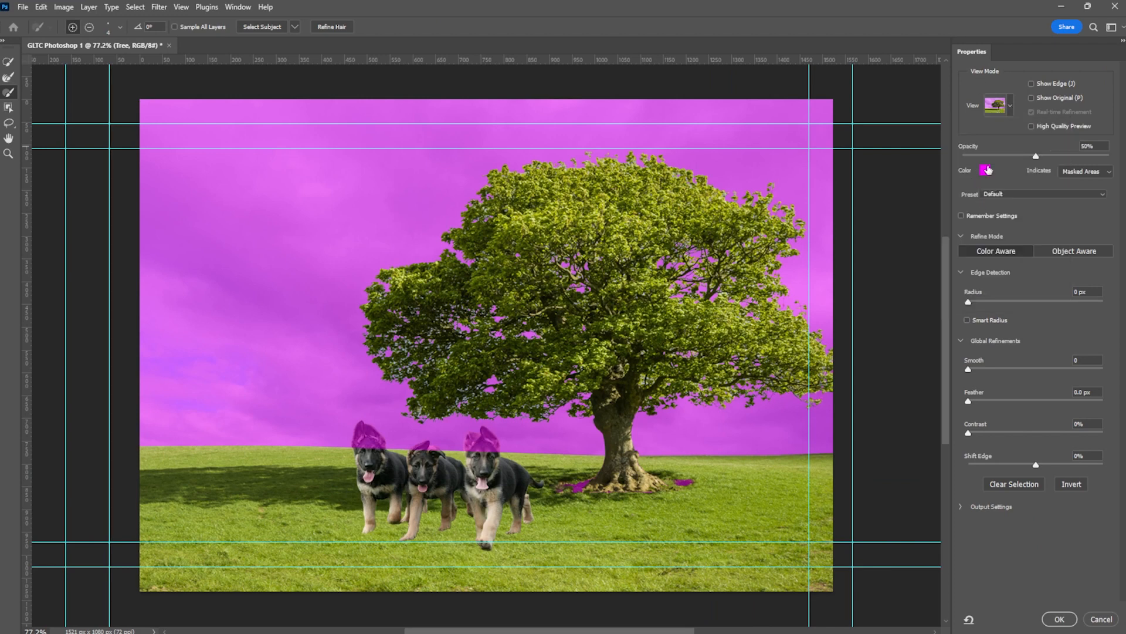
left_click(986, 170)
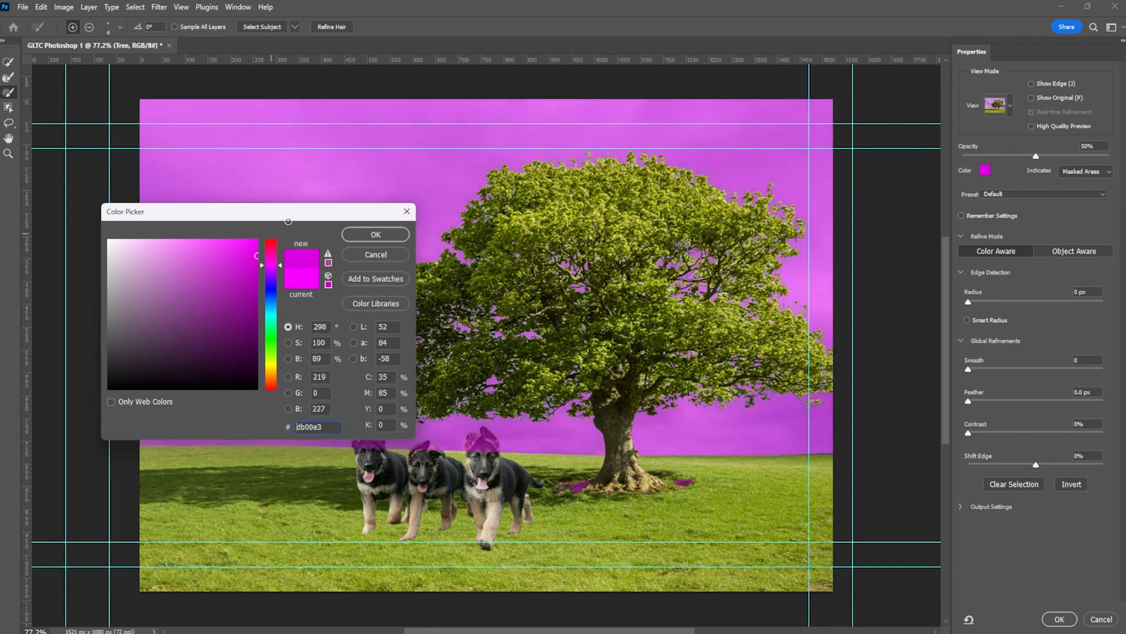
left_click(373, 236)
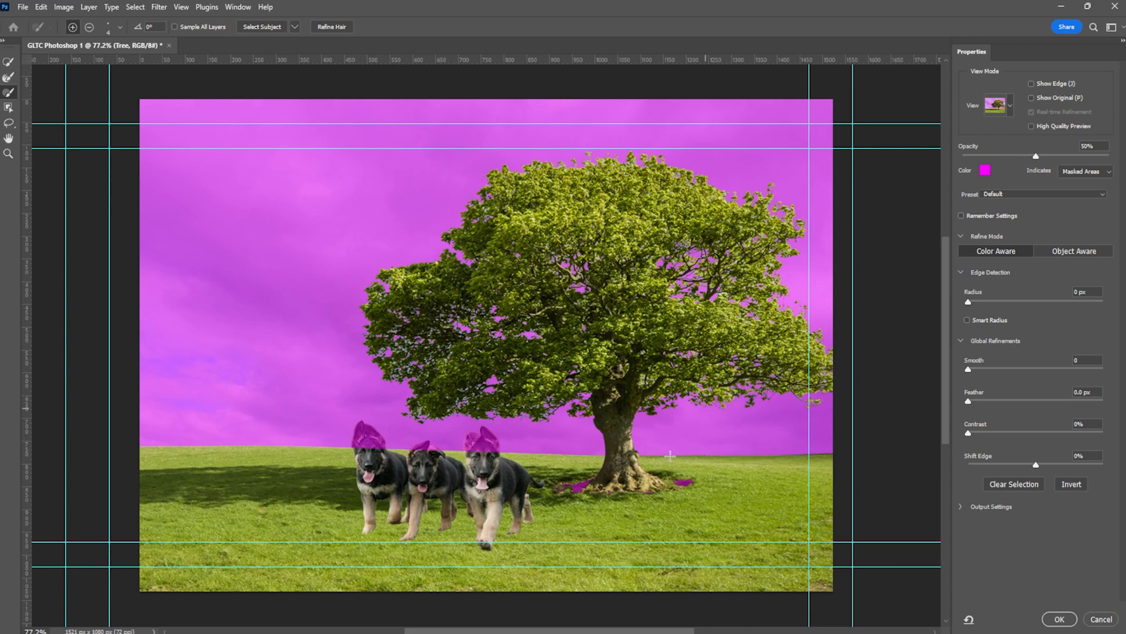
Try to add the missed patches around the trunk's base to the selection with a size 900 brush.
scroll(680, 433, "up", 4)
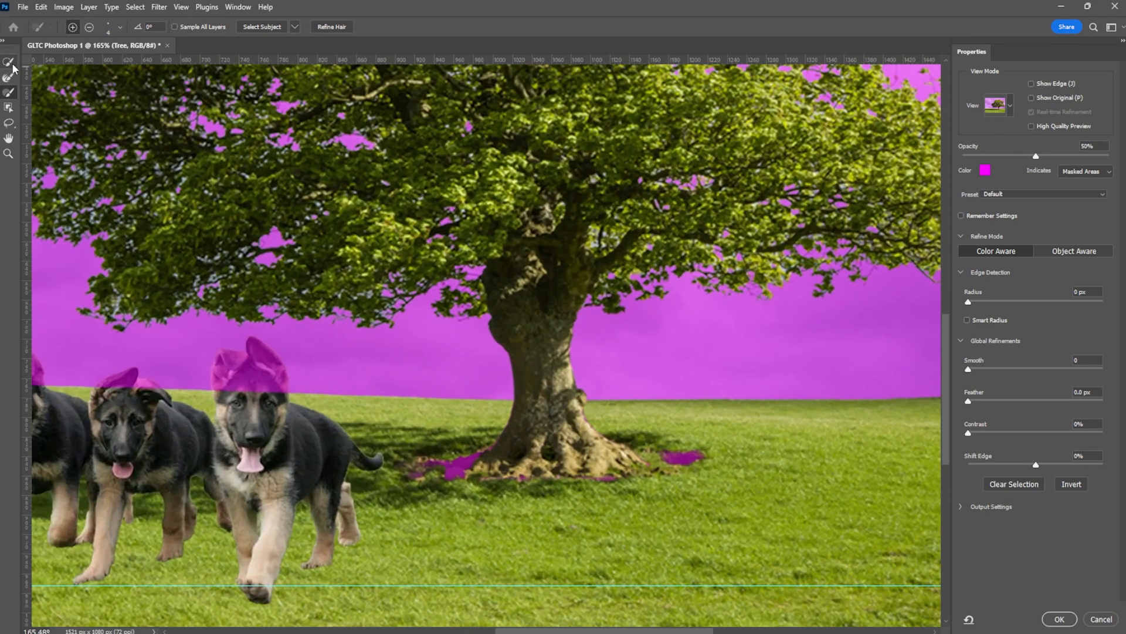
left_click(9, 63)
left_click_drag(404, 471, 485, 455)
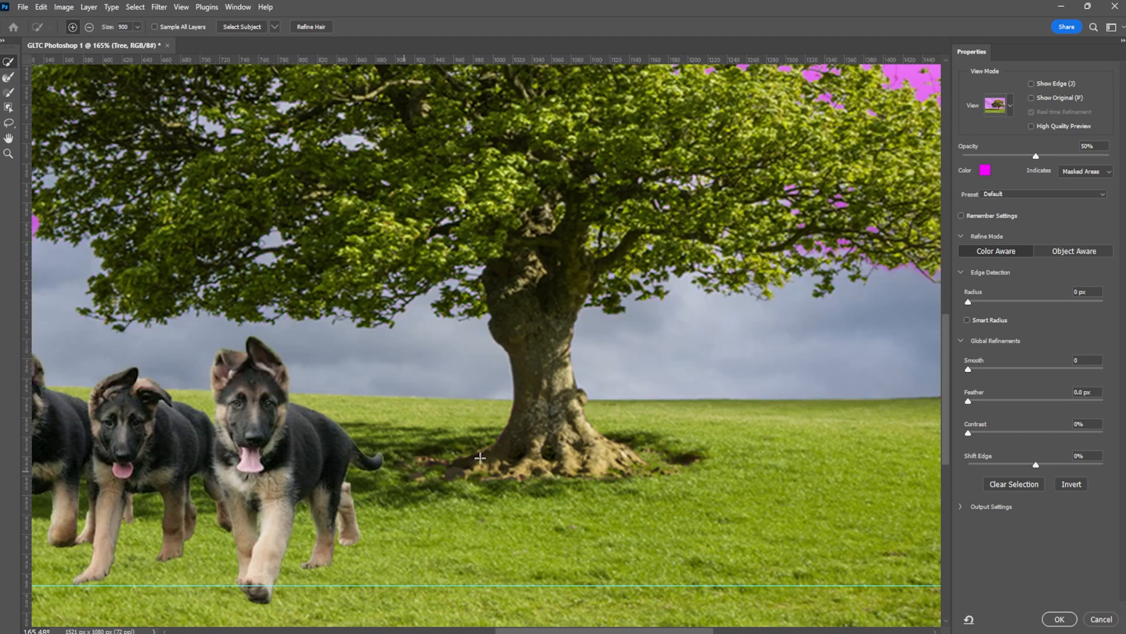
key("ctrl+z")
scroll(483, 431, "down", 3)
scroll(482, 416, "down", 2)
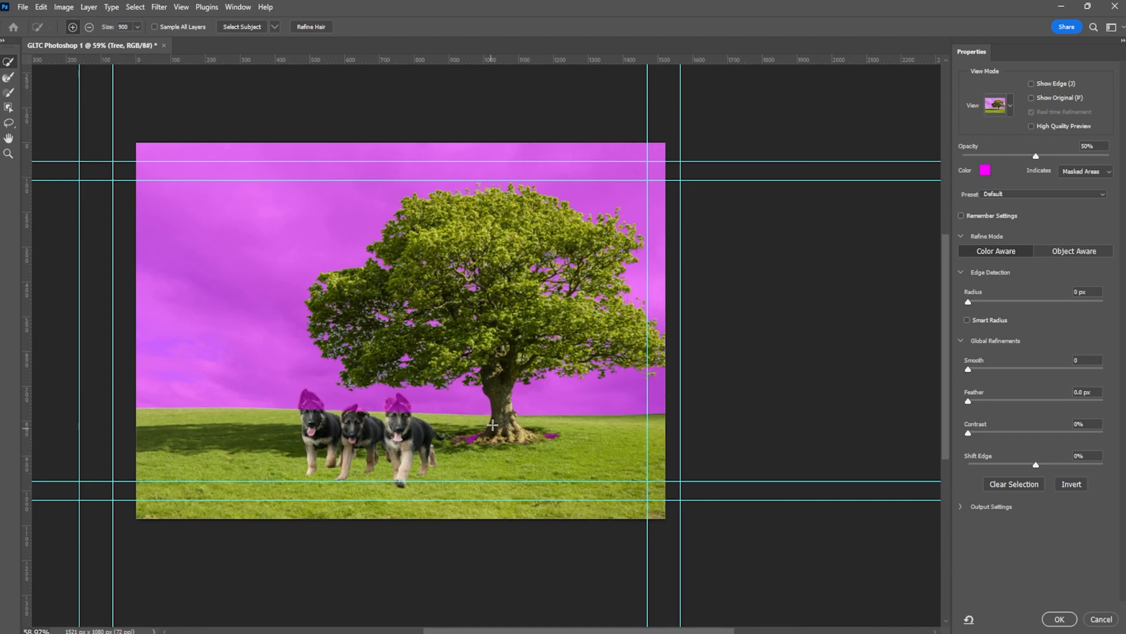
Add the missed patches around the trunk's base to the selection with a much smaller brush and accept the refined selection.
key("bracketleft")
key("bracketleft")
key("bracketleft")
key("bracketleft")
key("bracketleft")
key("bracketleft")
key("bracketleft")
key("bracketleft")
key("bracketleft")
mouse_move(450, 457)
left_mouse_down()
mouse_move(477, 438)
mouse_move(463, 446)
mouse_move(506, 452)
mouse_move(547, 438)
left_mouse_up()
key("bracketleft")
key("bracketleft")
key("bracketleft")
left_click_drag(482, 442, 474, 440)
left_click(1054, 614)
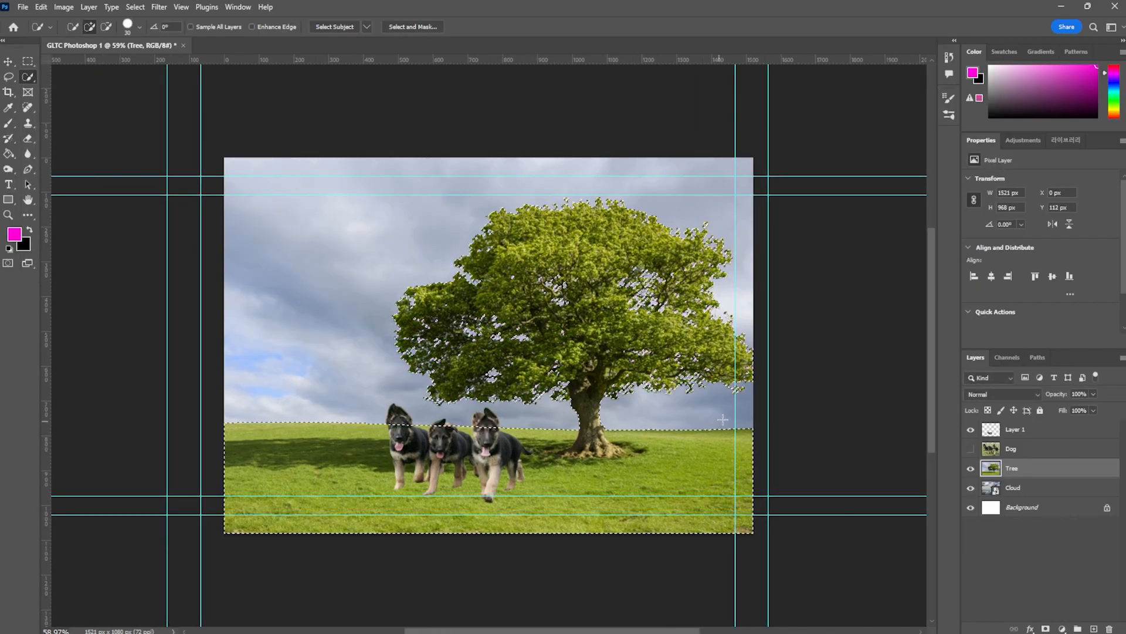
Copy the selected tree and grass to a new layer, hide the Tree layer, and deselect all layers.
key("ctrl+j")
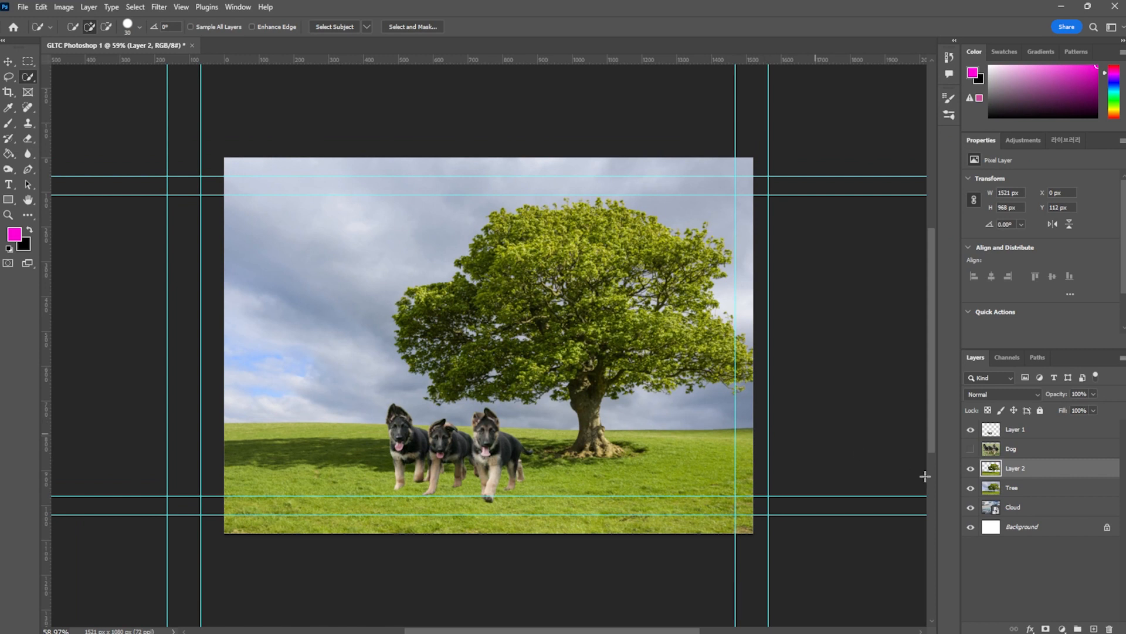
left_click(971, 488)
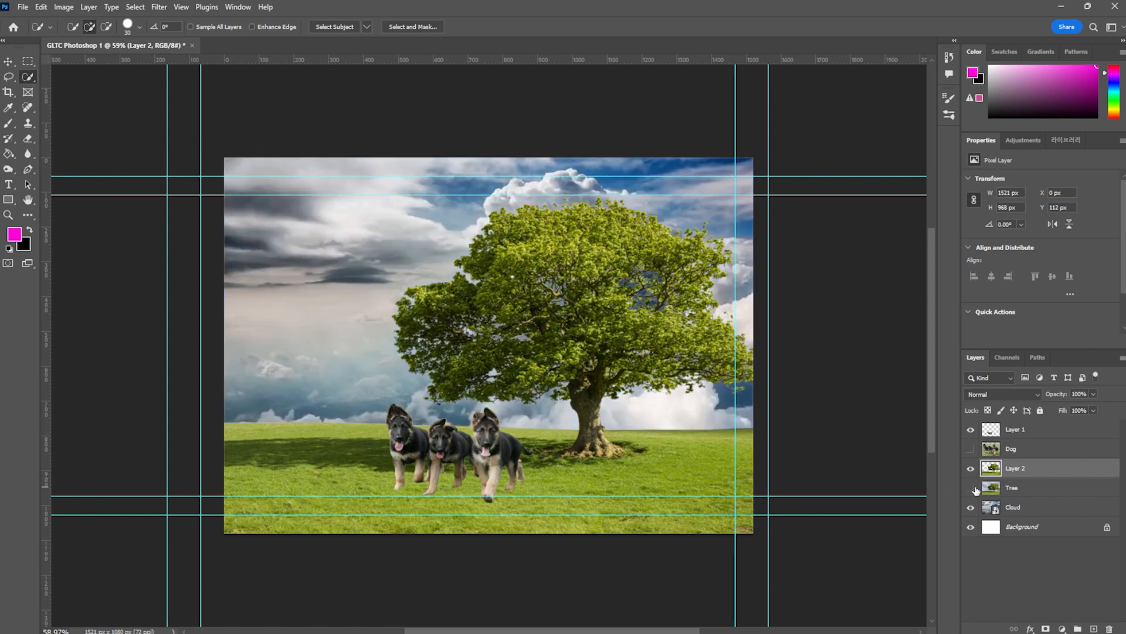
left_click(8, 61)
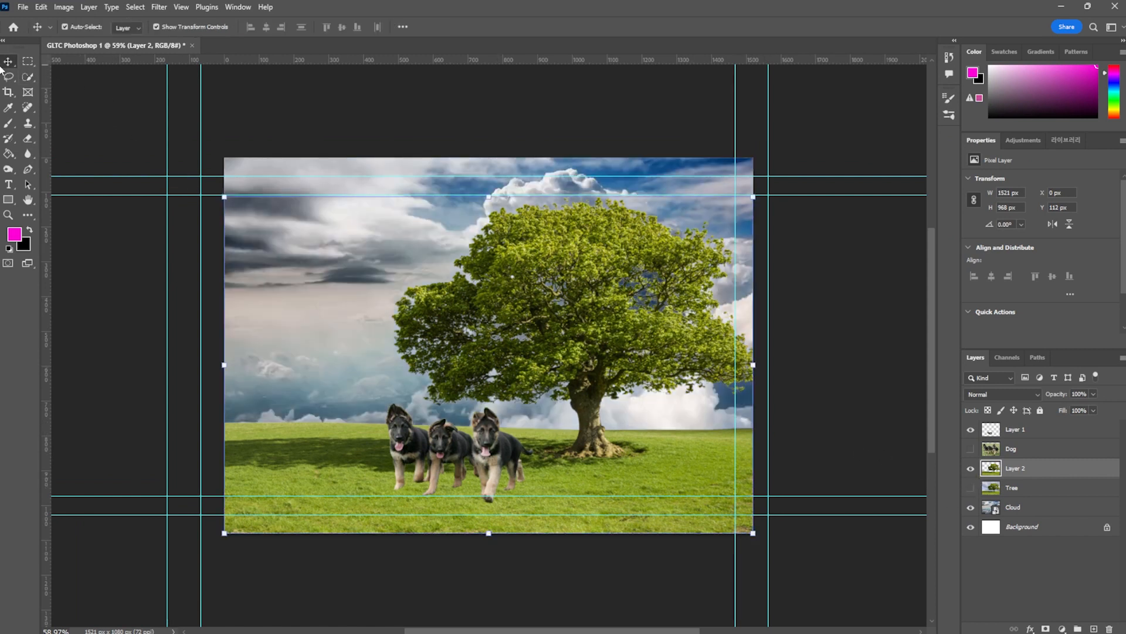
left_click(869, 471)
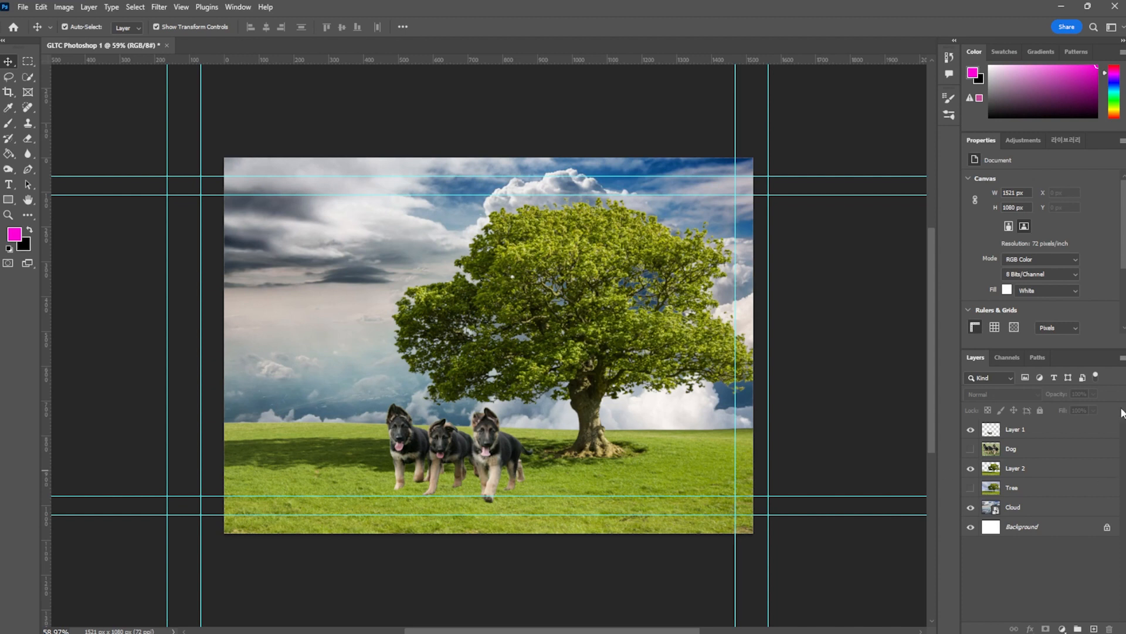
Set the blend mode of Layer 1 with the puppies to Dissolve and inspect the puppies' edges up close.
left_click(1028, 430)
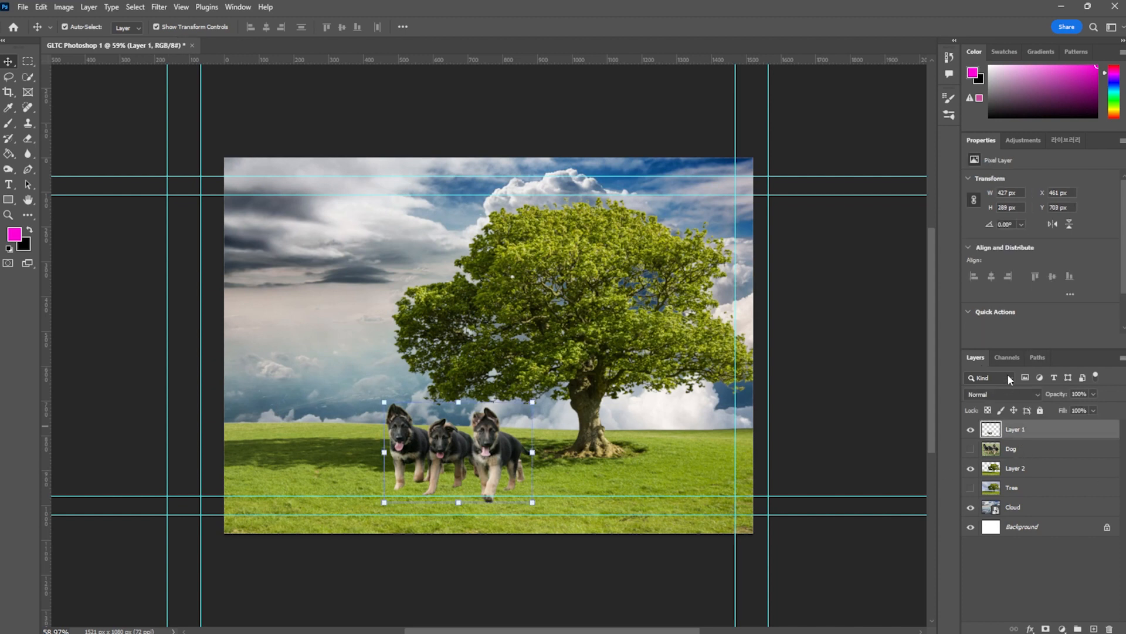
left_click(997, 394)
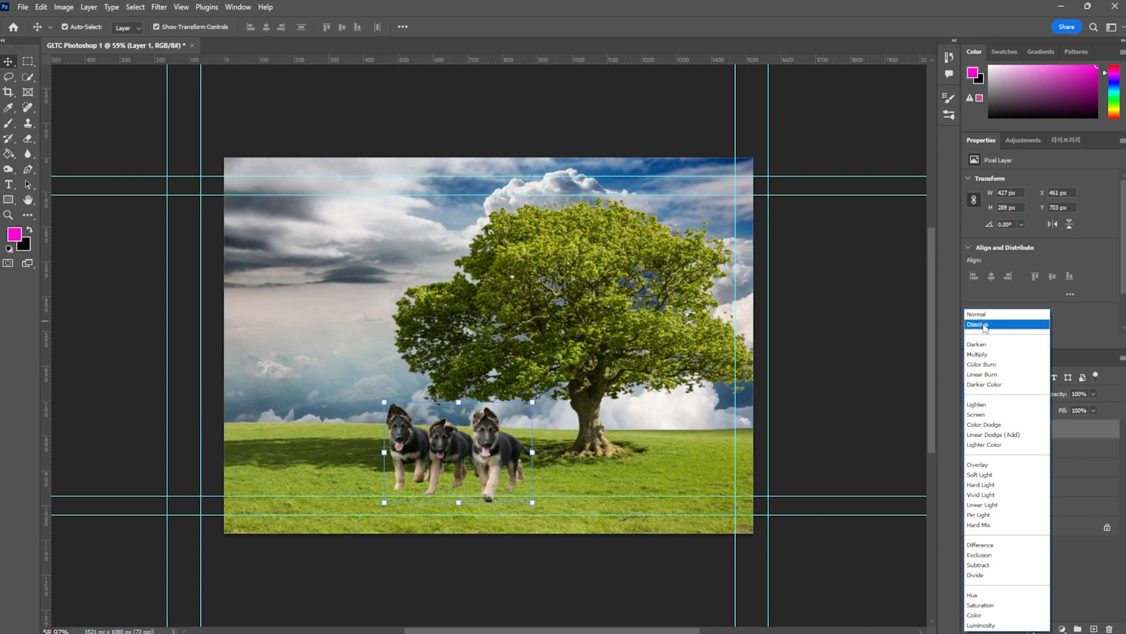
left_click(985, 325)
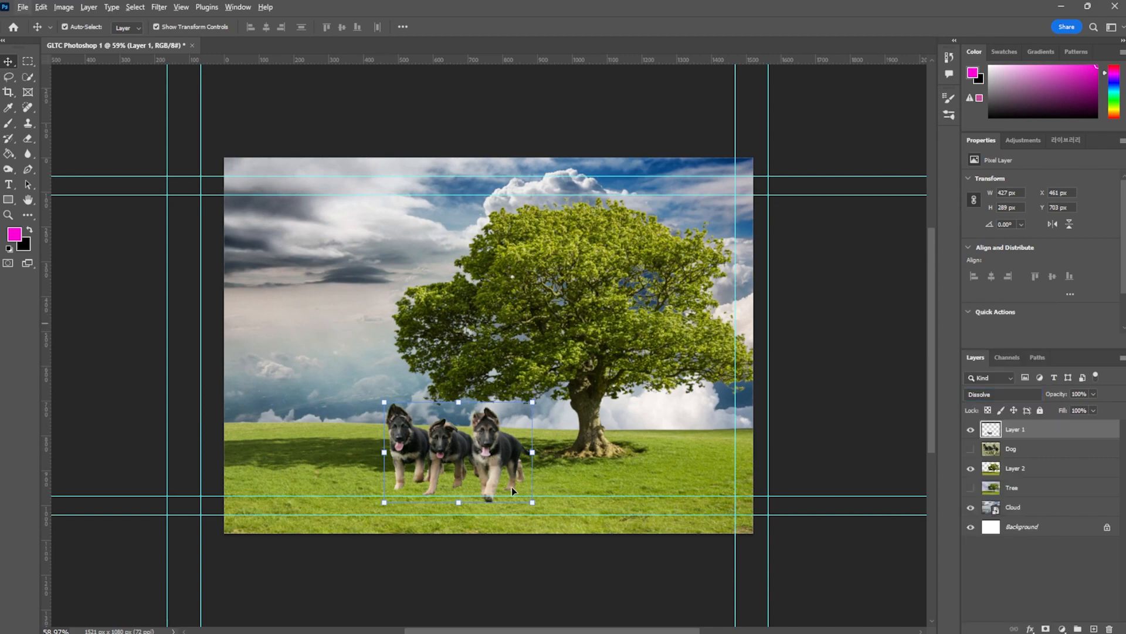
scroll(487, 502, "up", 12)
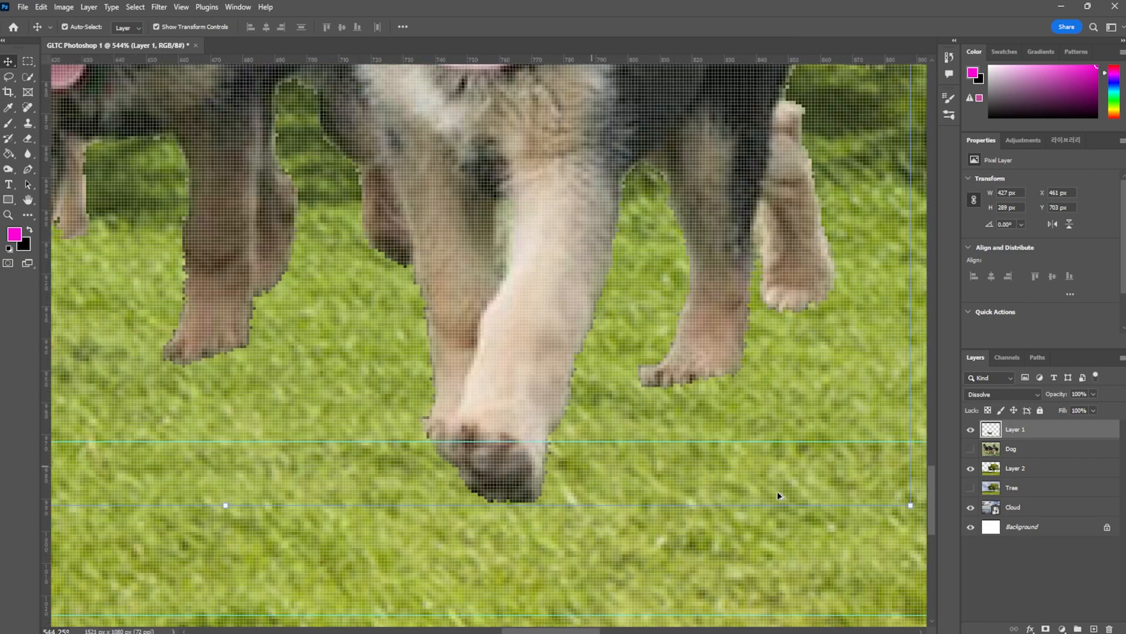
scroll(777, 491, "down", 10)
Preview other blend modes on the Cloud layer and cancel the change.
left_click(751, 461)
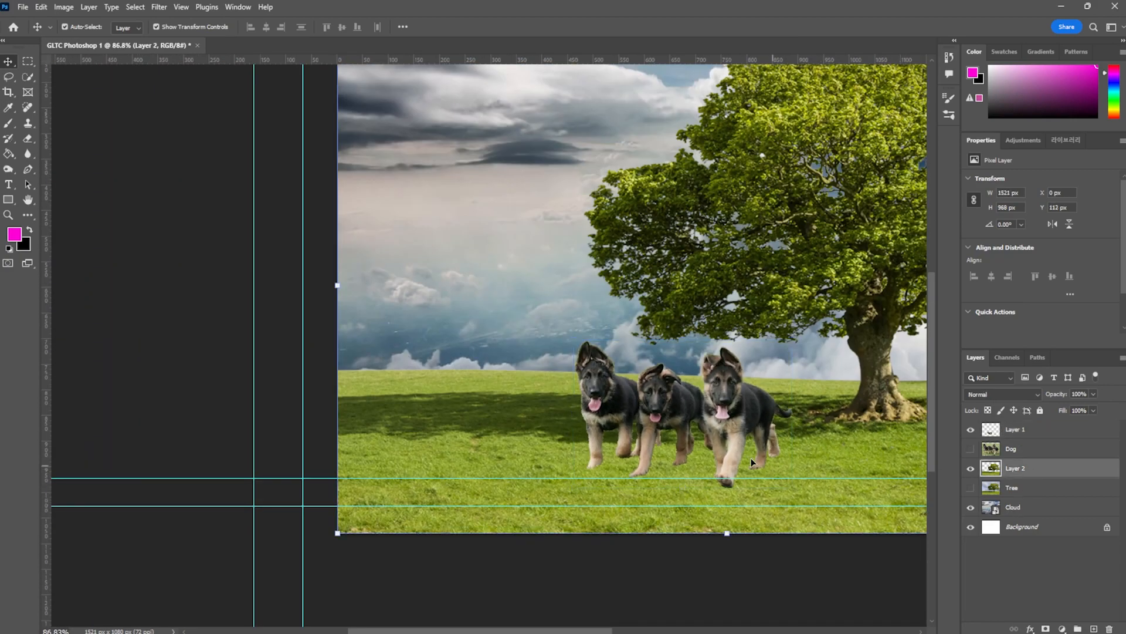
scroll(751, 458, "up", 2)
left_click(1013, 507)
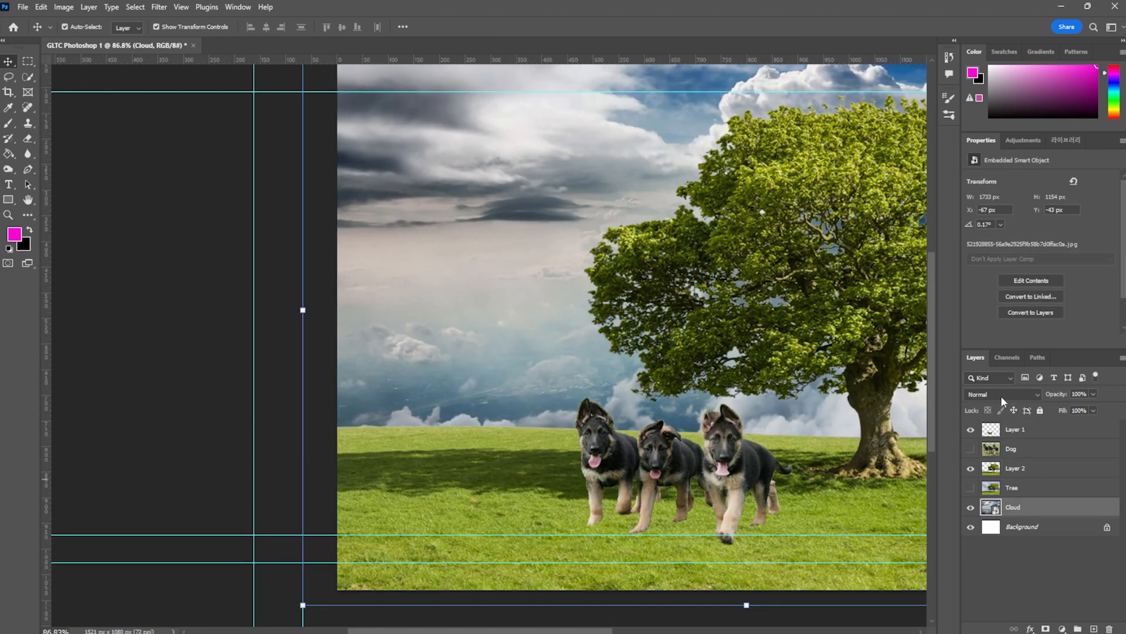
left_click(1001, 394)
key("Escape")
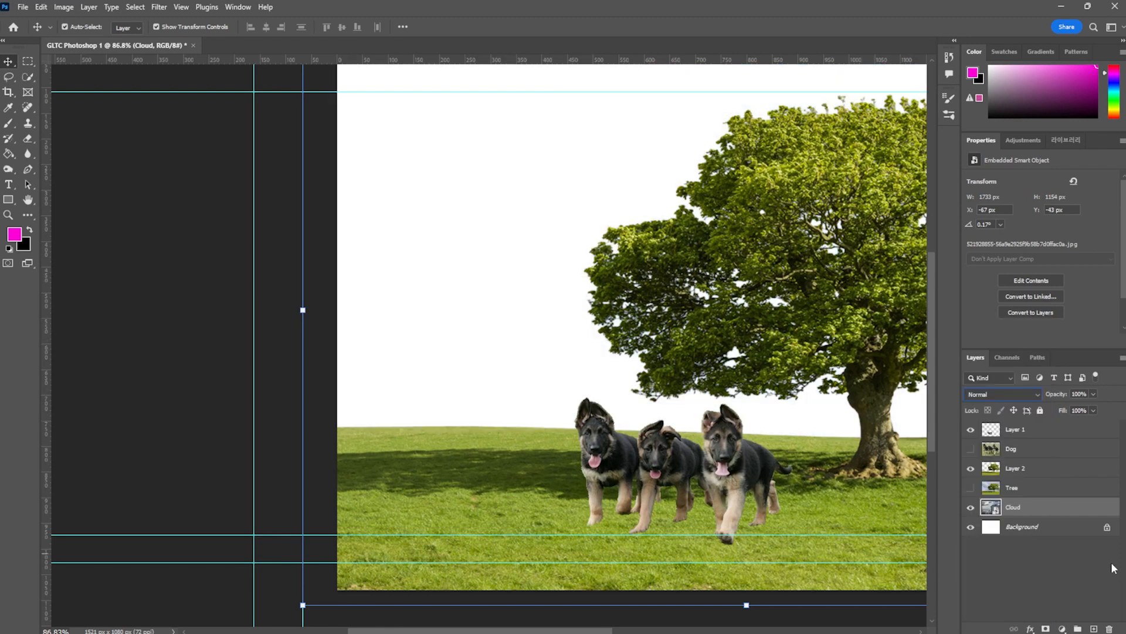
left_click(1031, 480)
left_click(1002, 375)
left_click(997, 376)
Set the blend mode of Layer 2 with the tree and grass to Linear Light.
left_click(1024, 470)
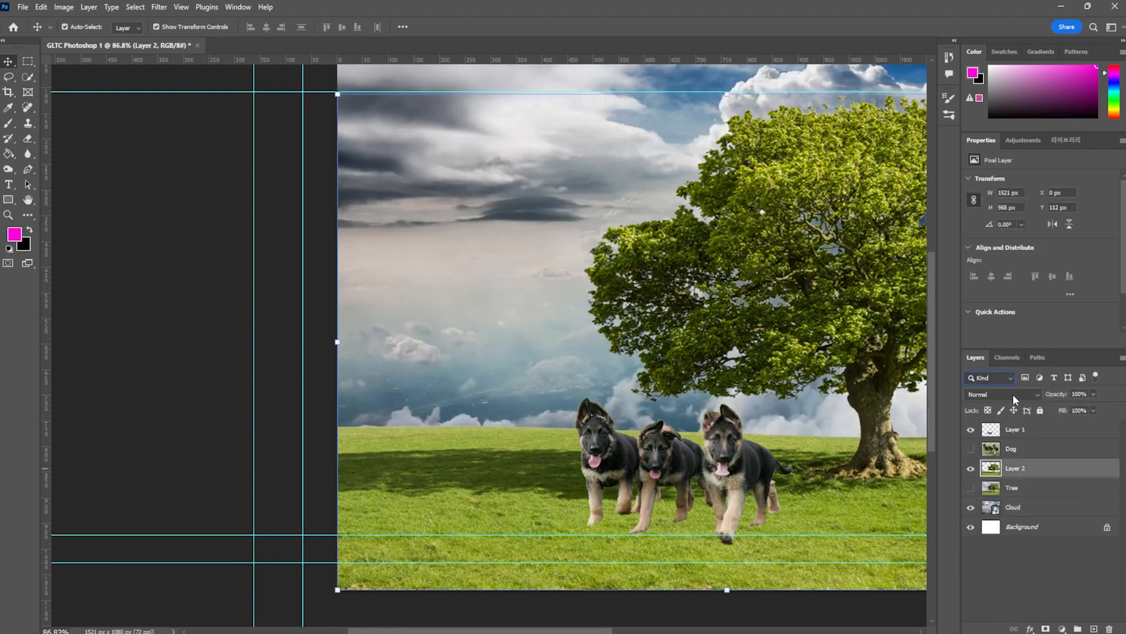
left_click(1013, 393)
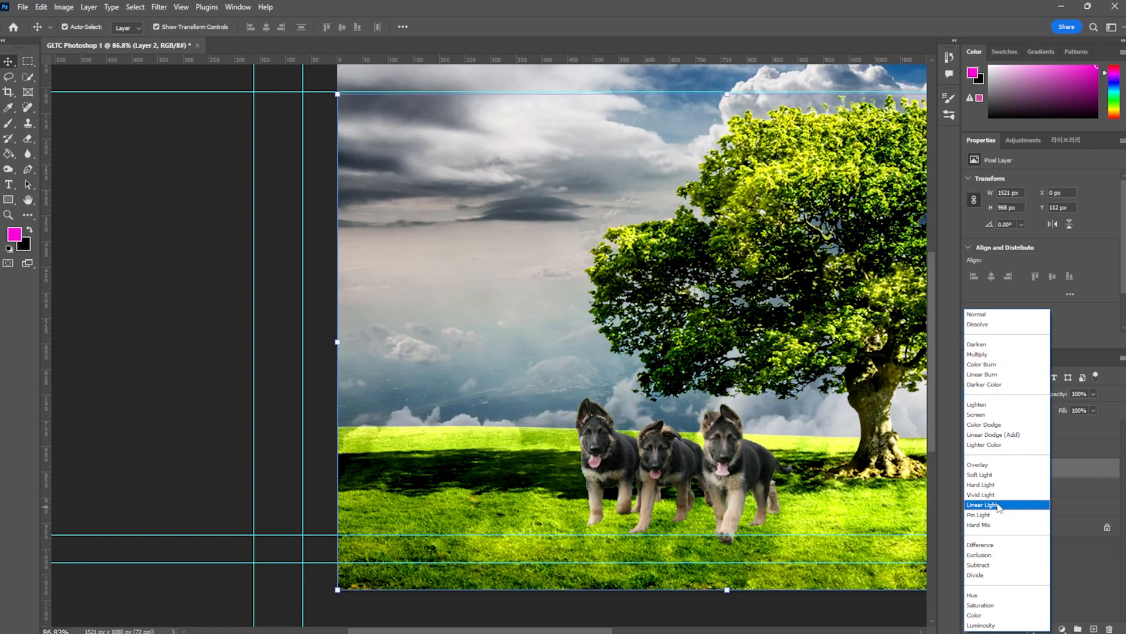
left_click(999, 505)
Examine how the blended tree and grass look against the clouds and puppies across the whole composition.
scroll(708, 497, "down", 1)
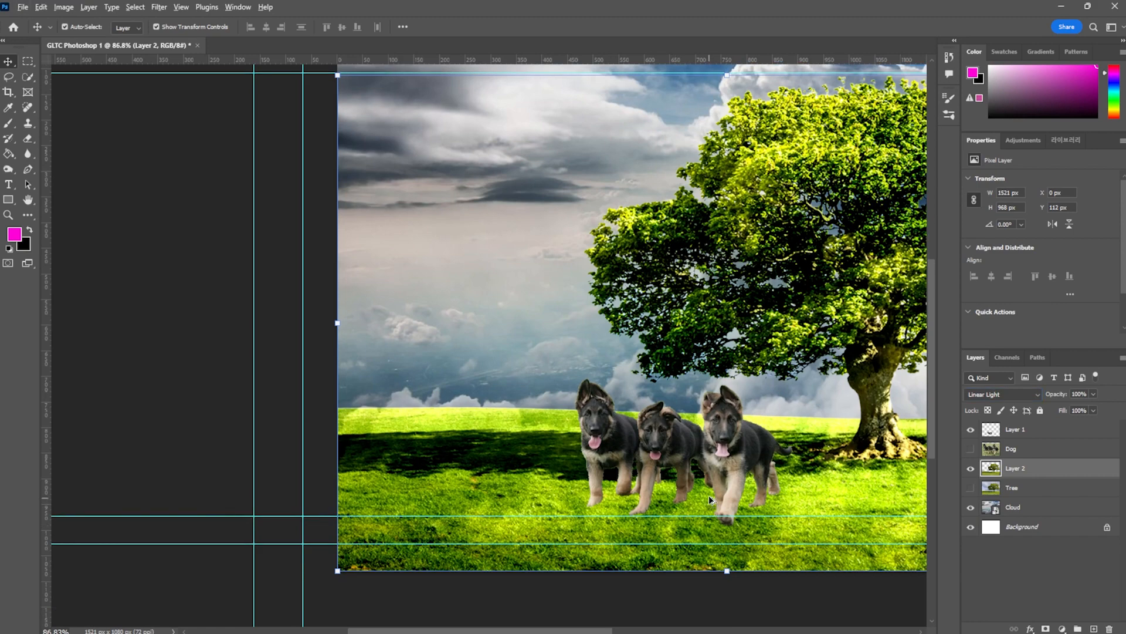
scroll(709, 496, "down", 4)
scroll(714, 478, "down", 5)
scroll(715, 478, "up", 3)
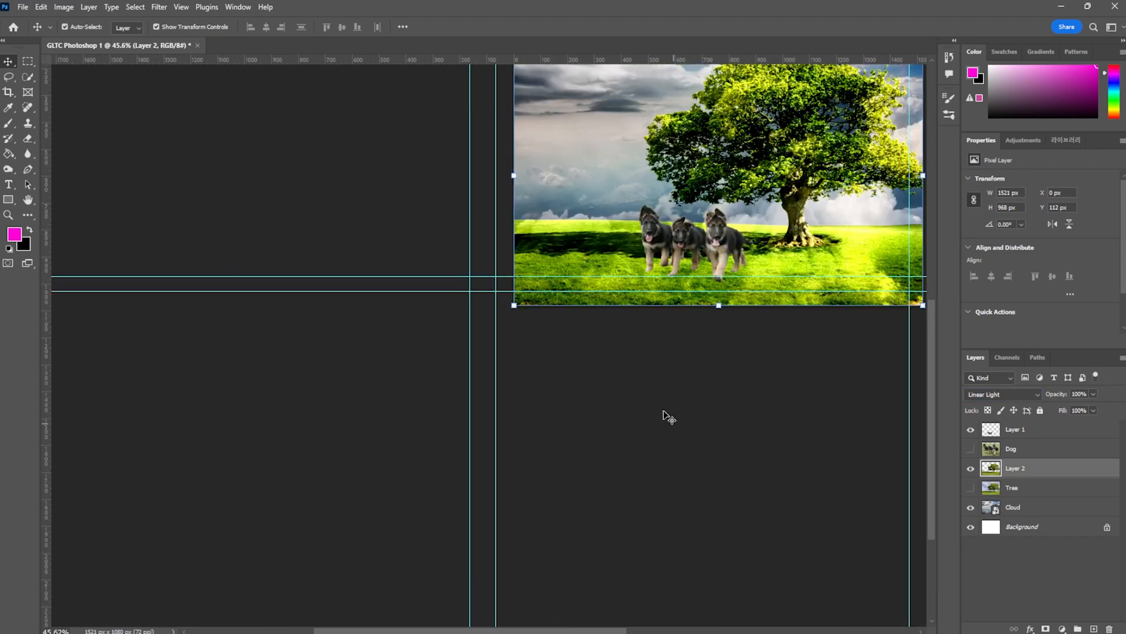
scroll(669, 416, "right", 2)
scroll(661, 423, "up", 3)
scroll(666, 428, "up", 2)
scroll(732, 407, "up", 1)
scroll(730, 402, "down", 5)
scroll(717, 410, "up", 10)
scroll(719, 420, "down", 4)
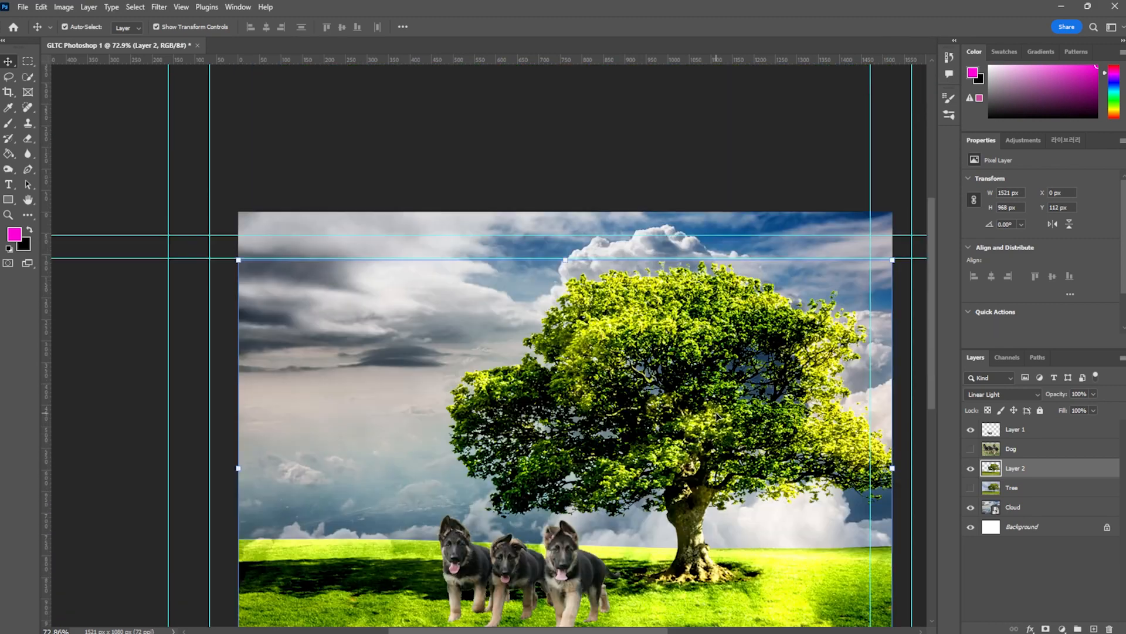
scroll(632, 410, "down", 3)
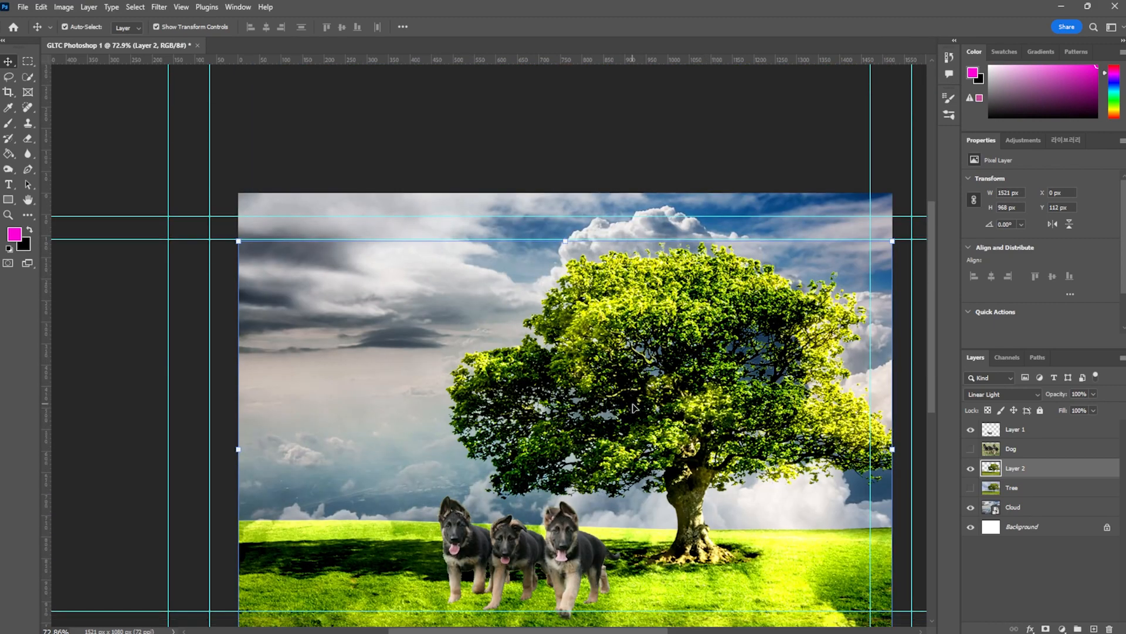
scroll(539, 423, "right", 2)
scroll(536, 424, "down", 8)
scroll(530, 422, "up", 10)
scroll(531, 425, "down", 3)
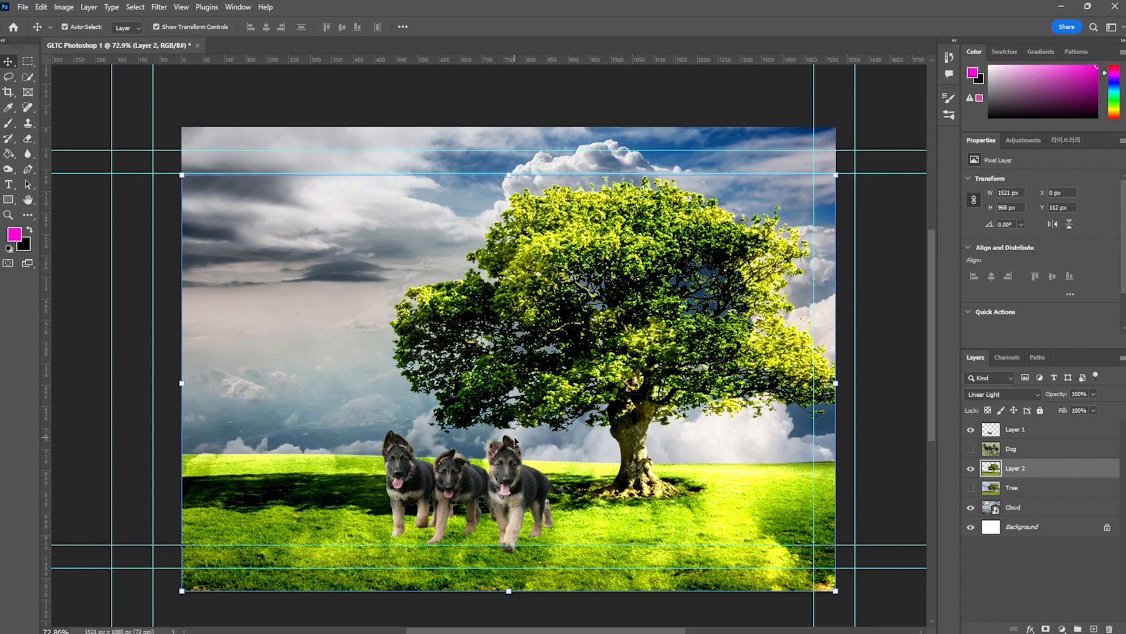
Try the JPG format with reduced and full quality in the export settings, and cancel the export.
left_click(23, 6)
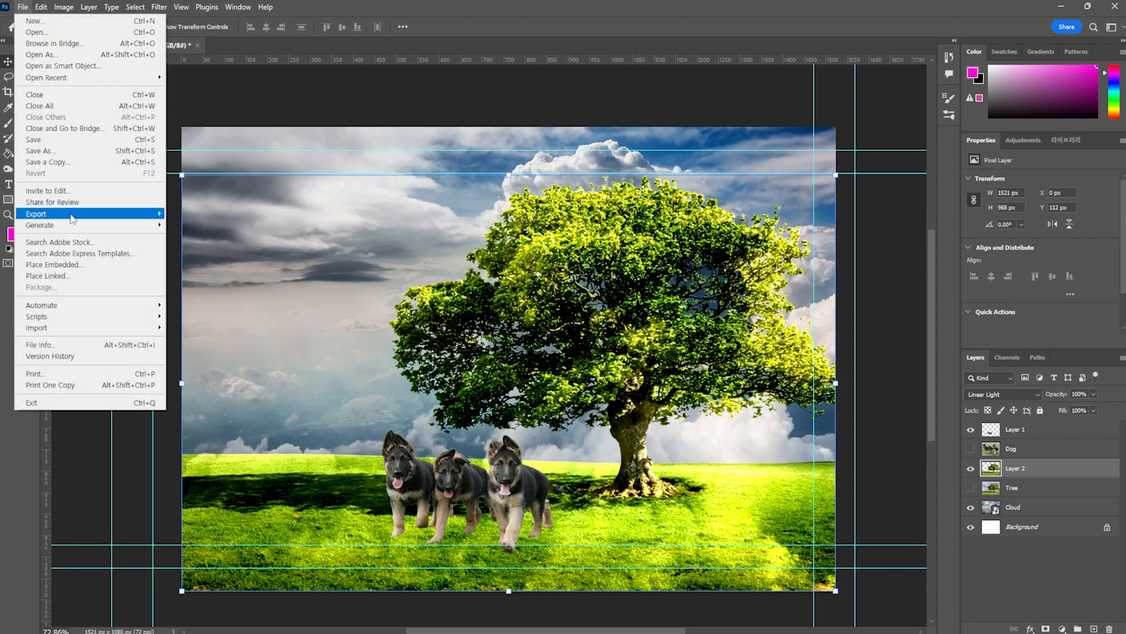
mouse_move(71, 219)
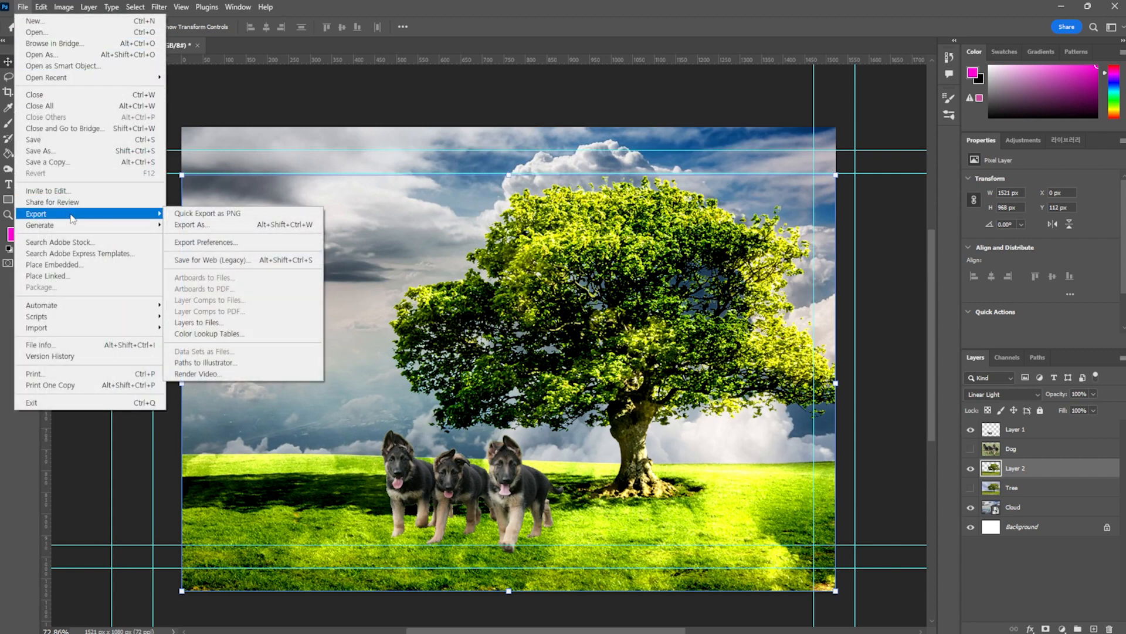
left_click(191, 225)
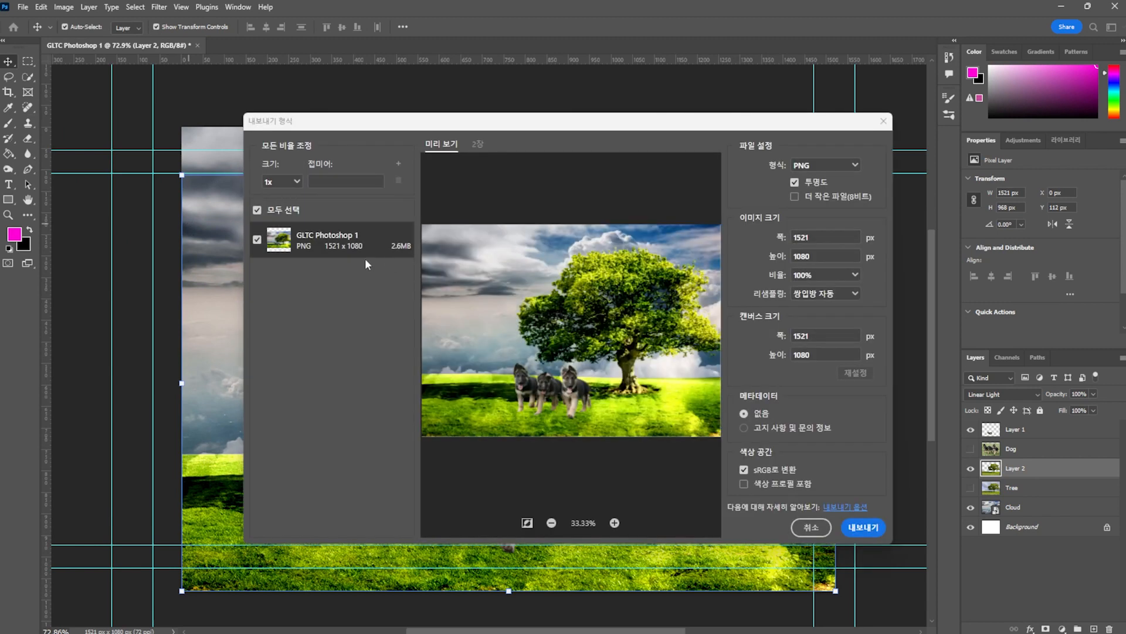
left_click(817, 166)
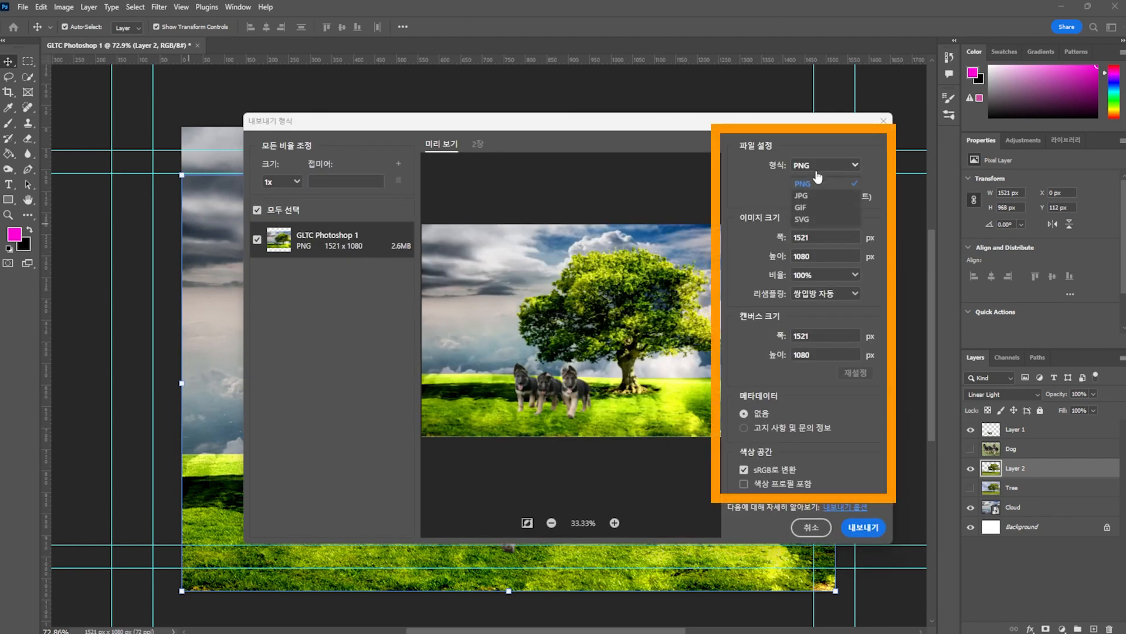
left_click(810, 195)
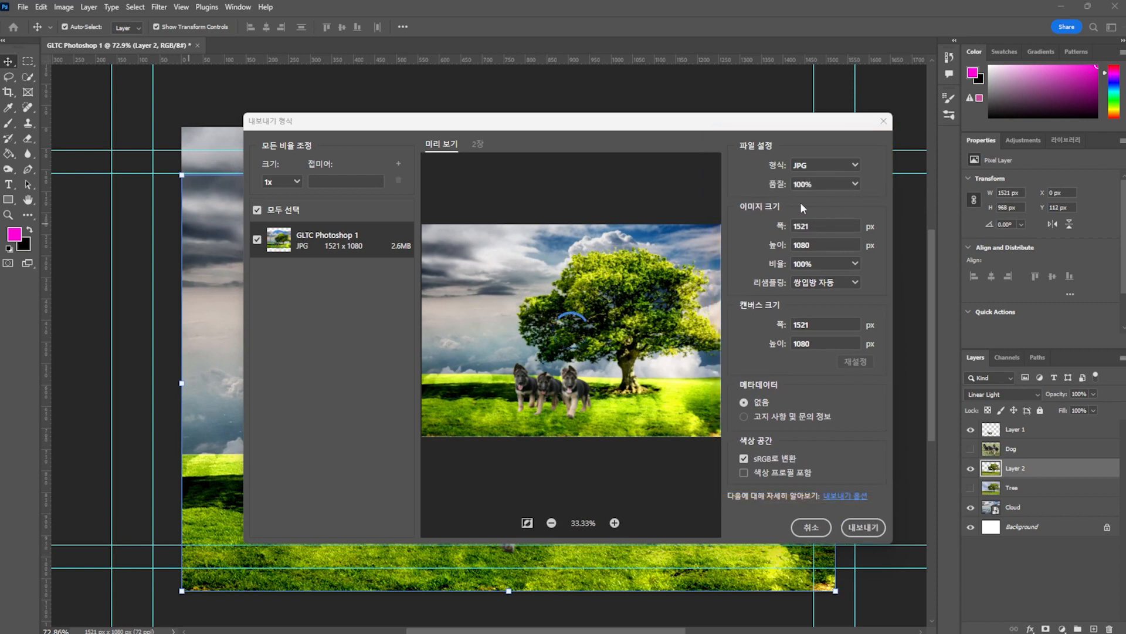
left_click(855, 184)
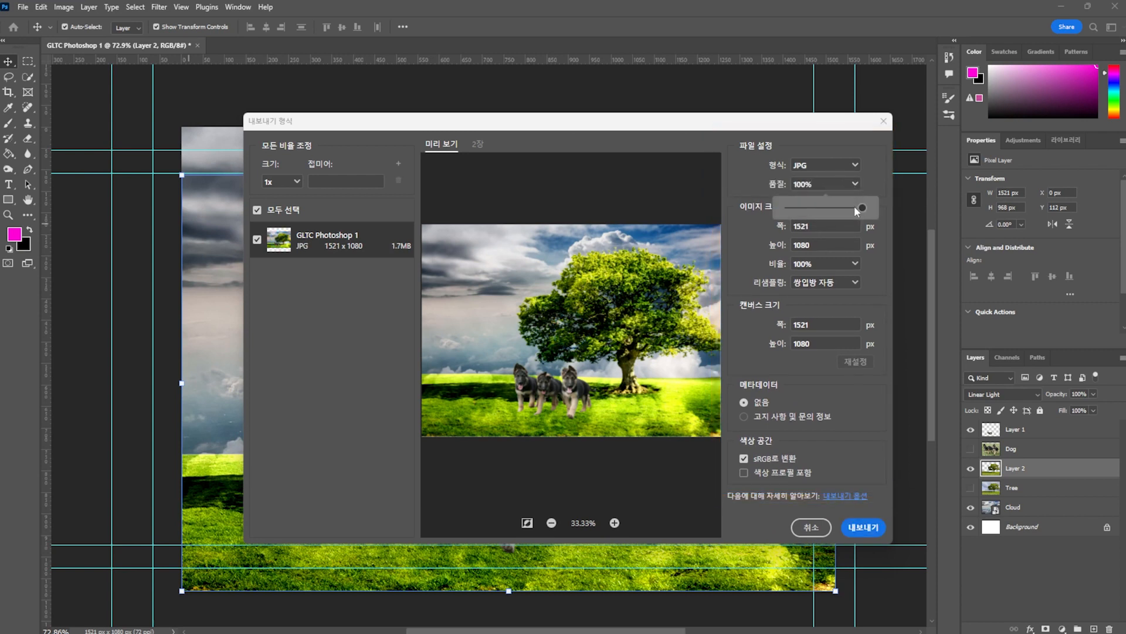
left_click_drag(854, 208, 785, 213)
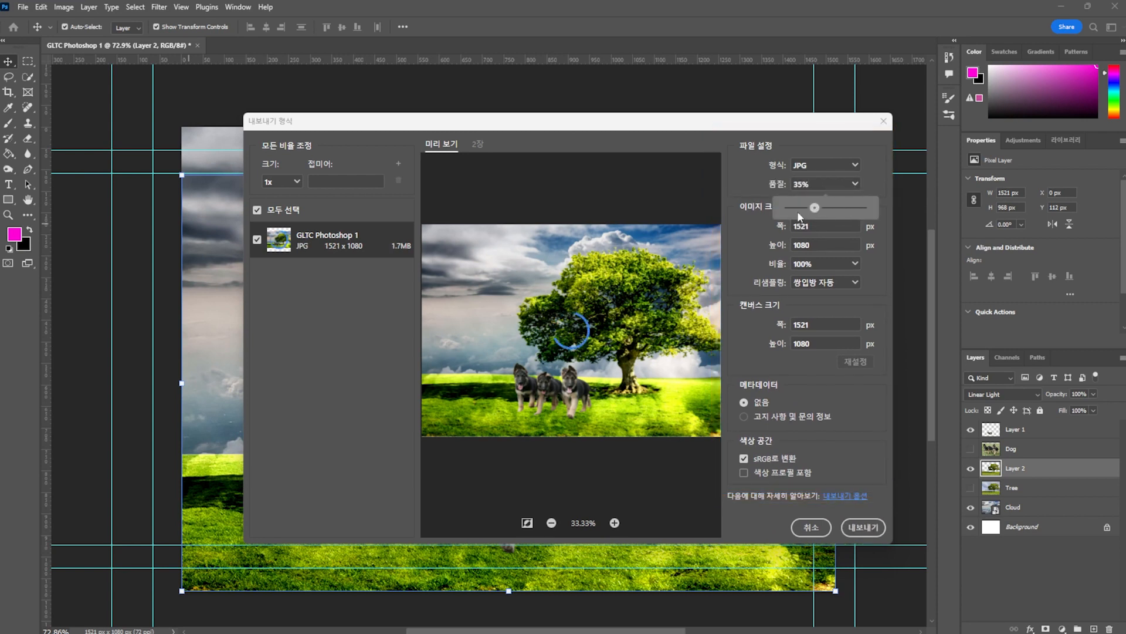
left_click(854, 184)
left_click_drag(828, 211, 879, 206)
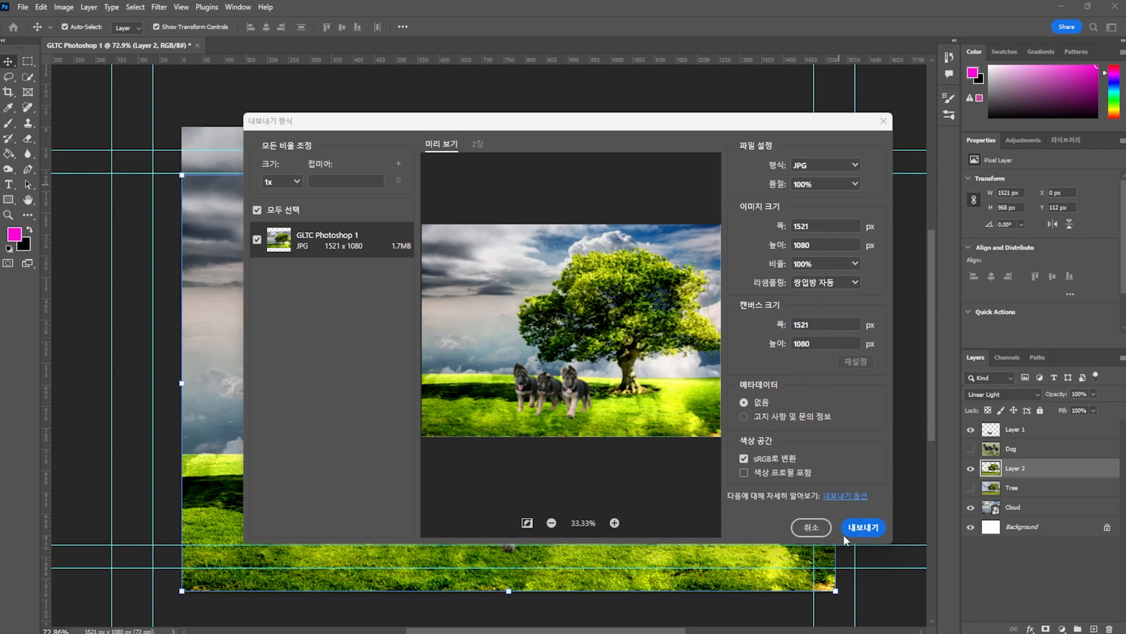
left_click(811, 527)
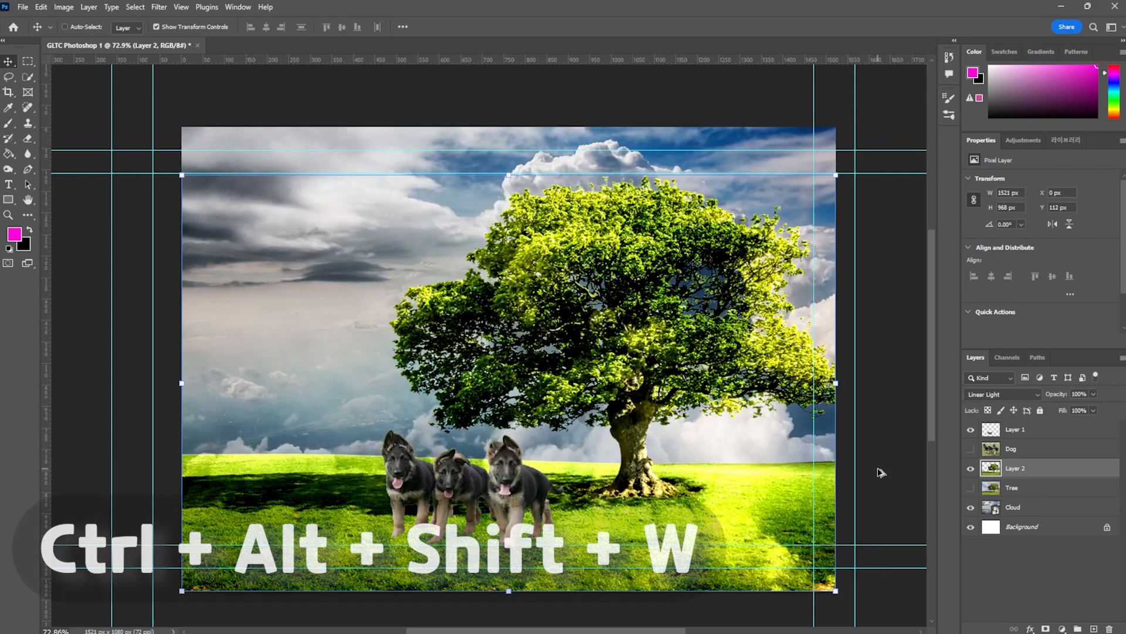
Export the composition at 1521 x 1080 px as the PNG file GLTC Photoshop 1.png.
key("ctrl+alt+shift+w")
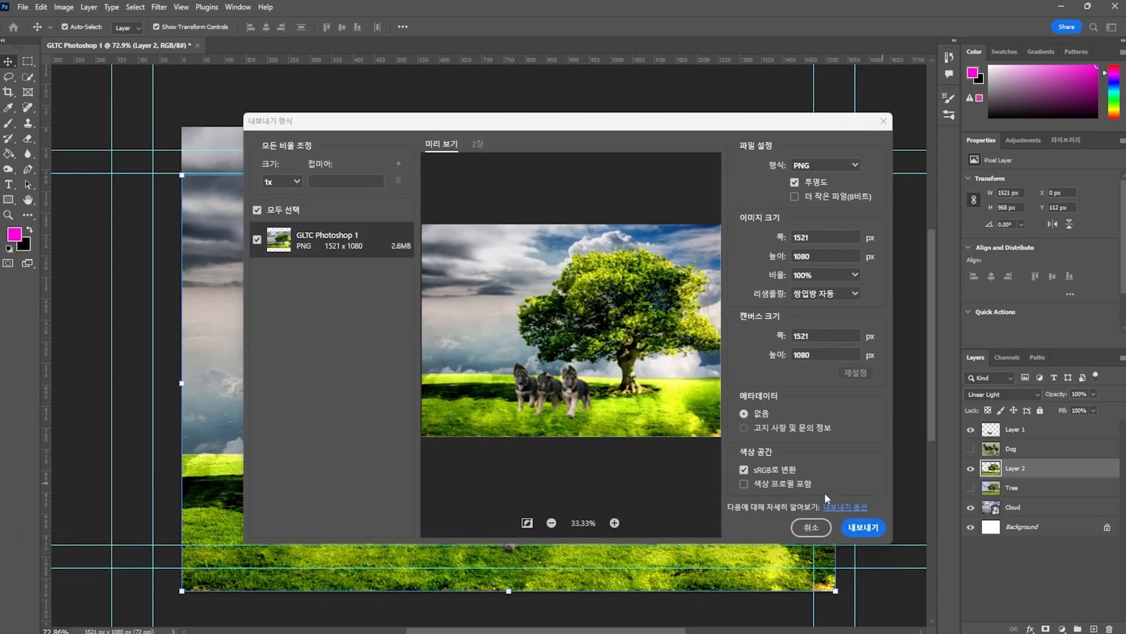
left_click(856, 530)
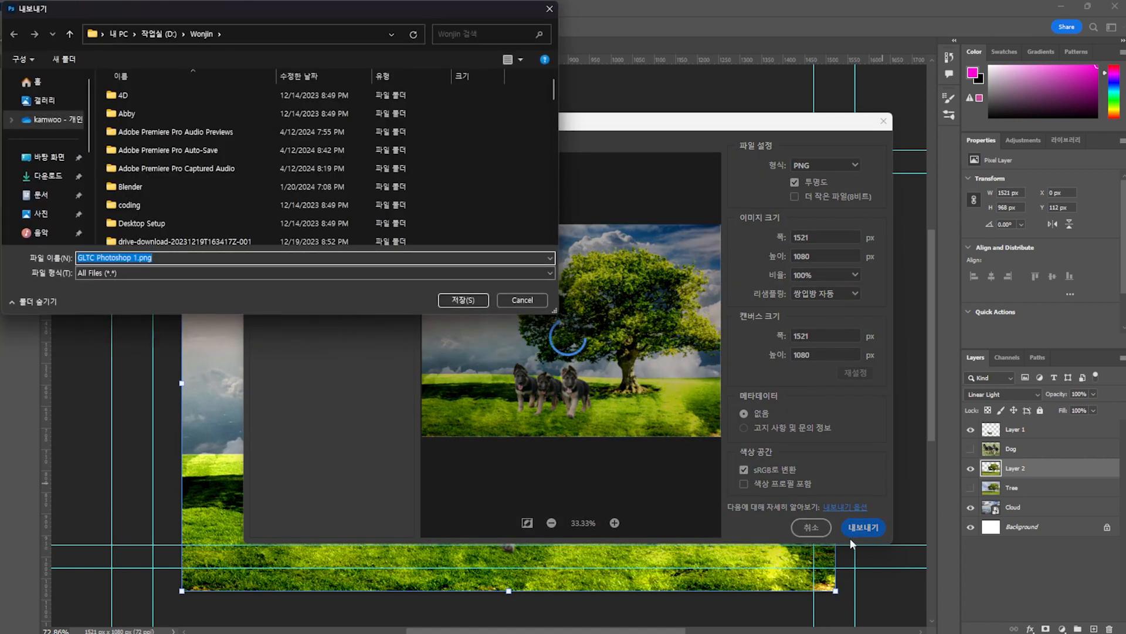
left_click(487, 300)
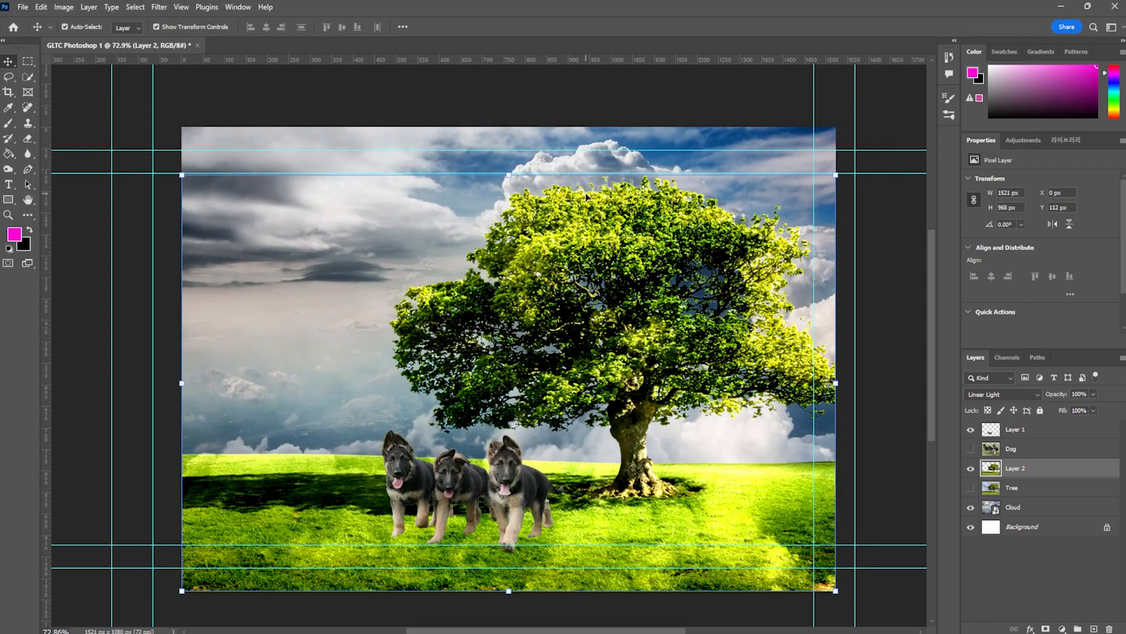
Switch to File Explorer and look for the exported GLTC Photoshop 1.png in the folder it was saved to.
mouse_move(680, 623)
left_click(472, 623)
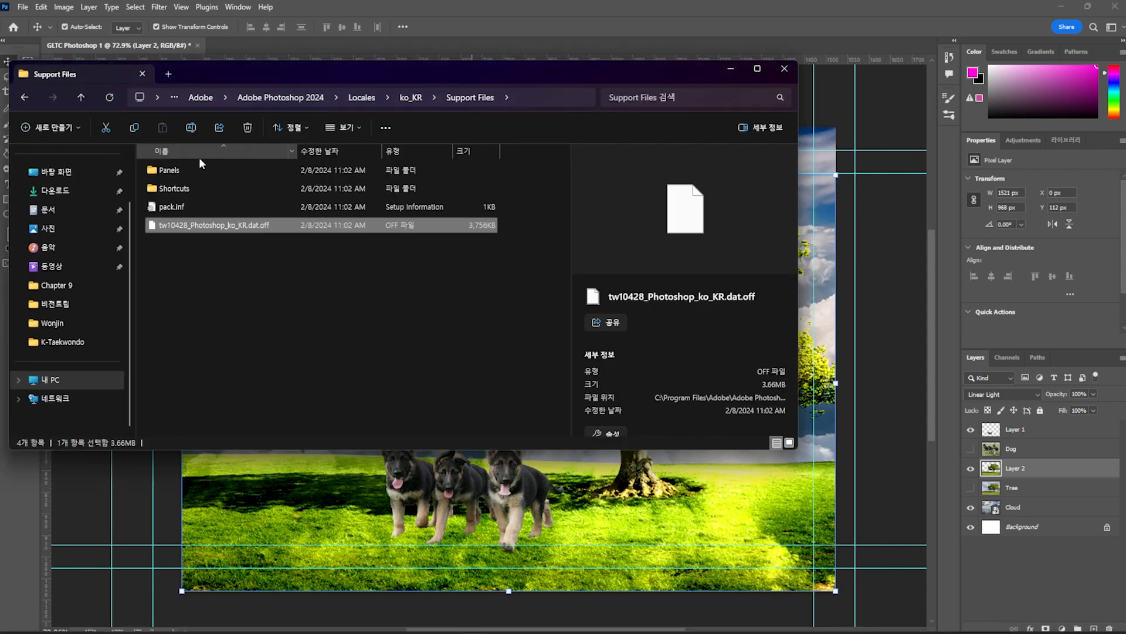
left_click(63, 322)
scroll(208, 343, "down", 15)
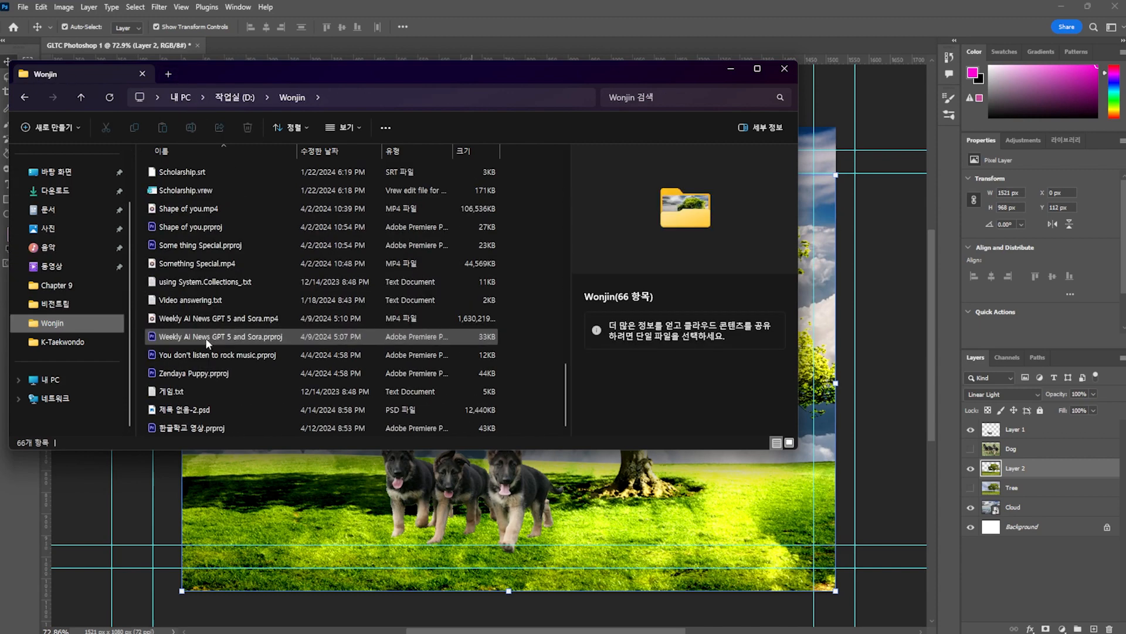
scroll(209, 349, "up", 2)
scroll(209, 349, "up", 2)
scroll(225, 317, "up", 3)
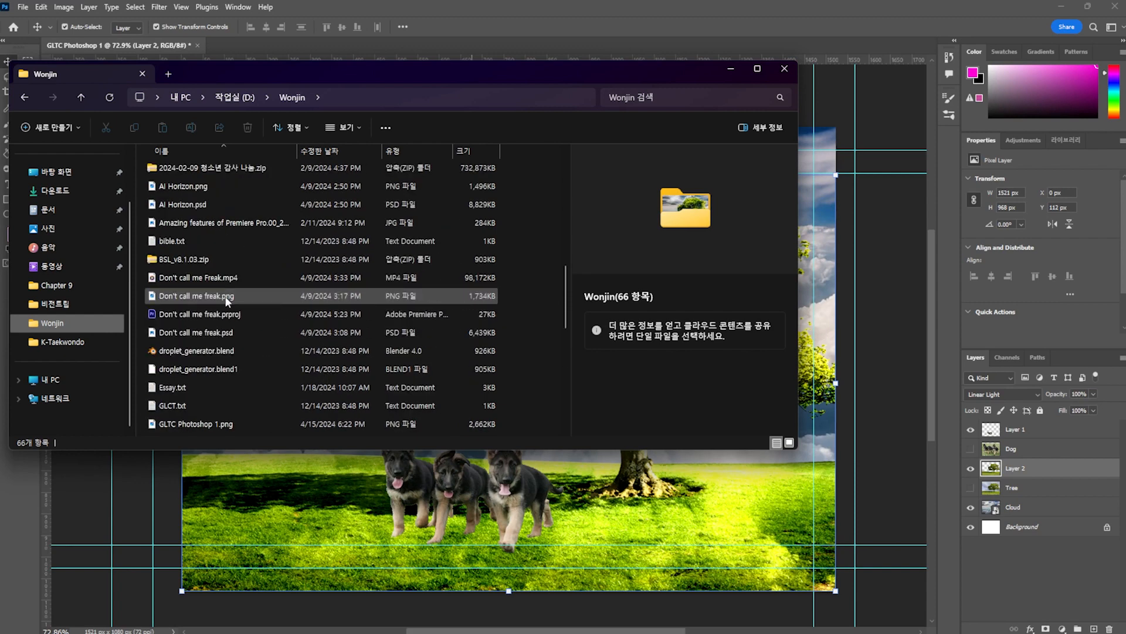
scroll(225, 299, "up", 3)
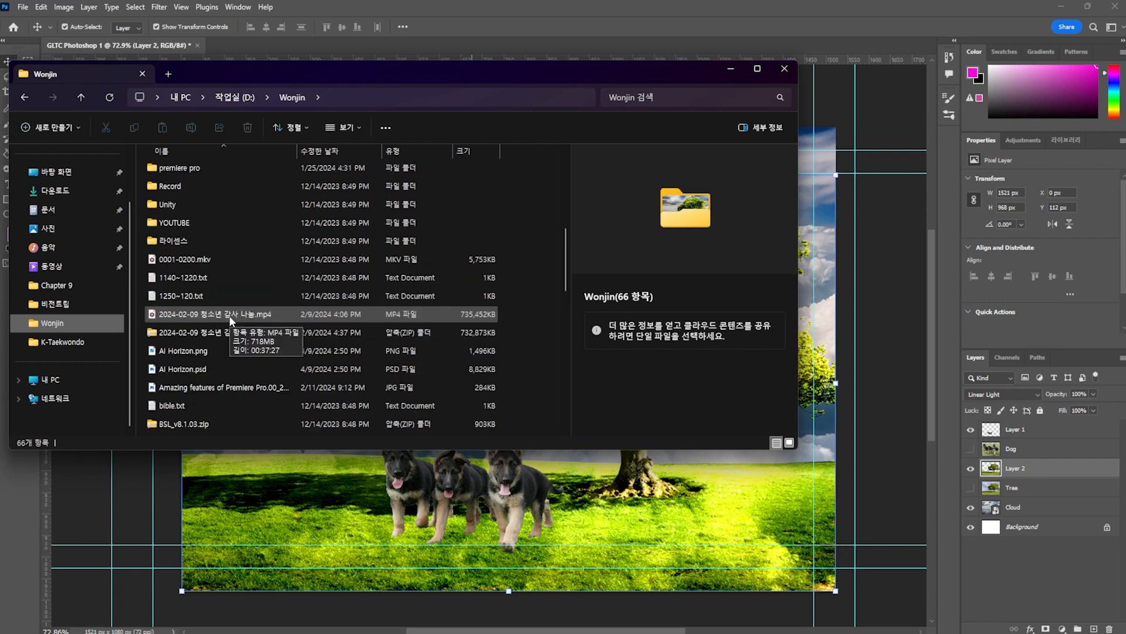
scroll(226, 316, "up", 1)
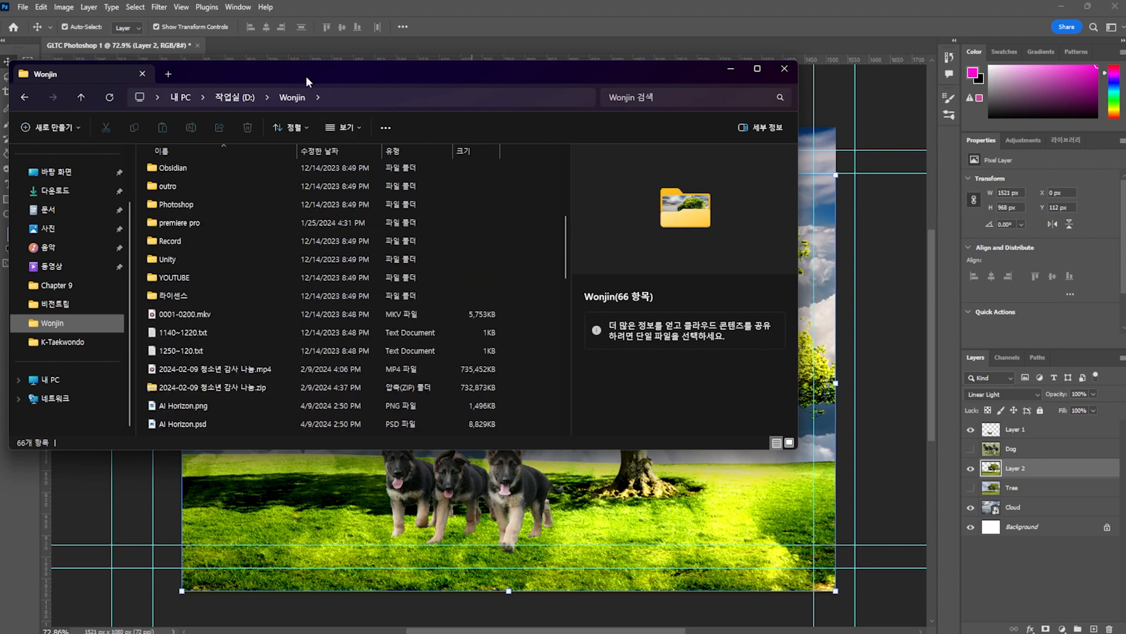
View the exported GLTC Photoshop 1.png in the image viewer and close it.
left_click_drag(306, 77, 211, 633)
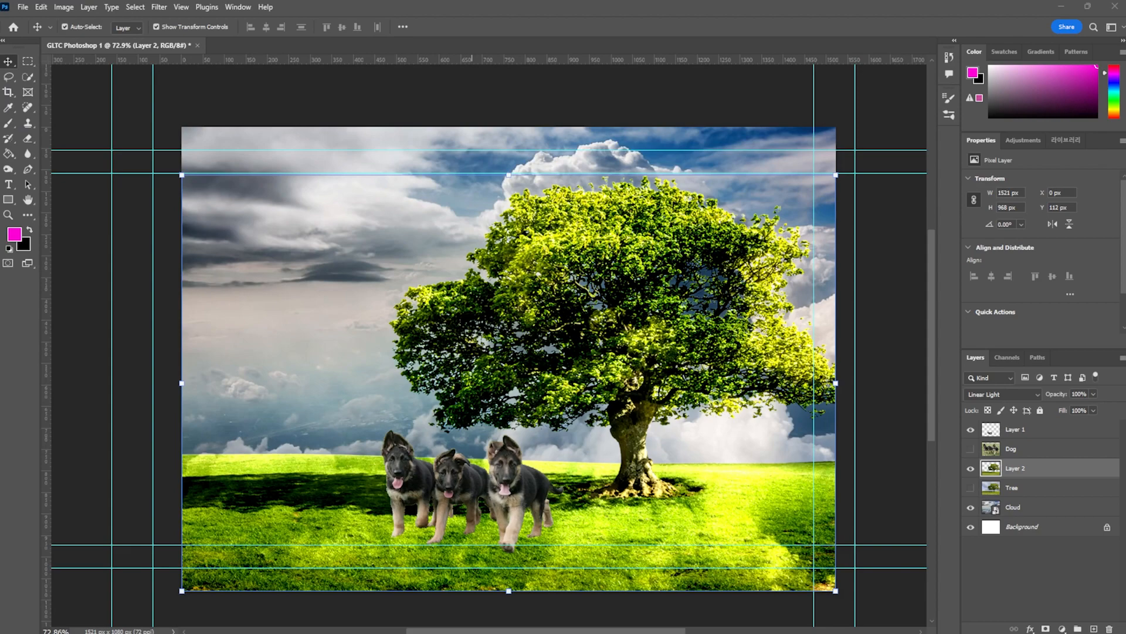
left_click_drag(59, 633, 586, 2)
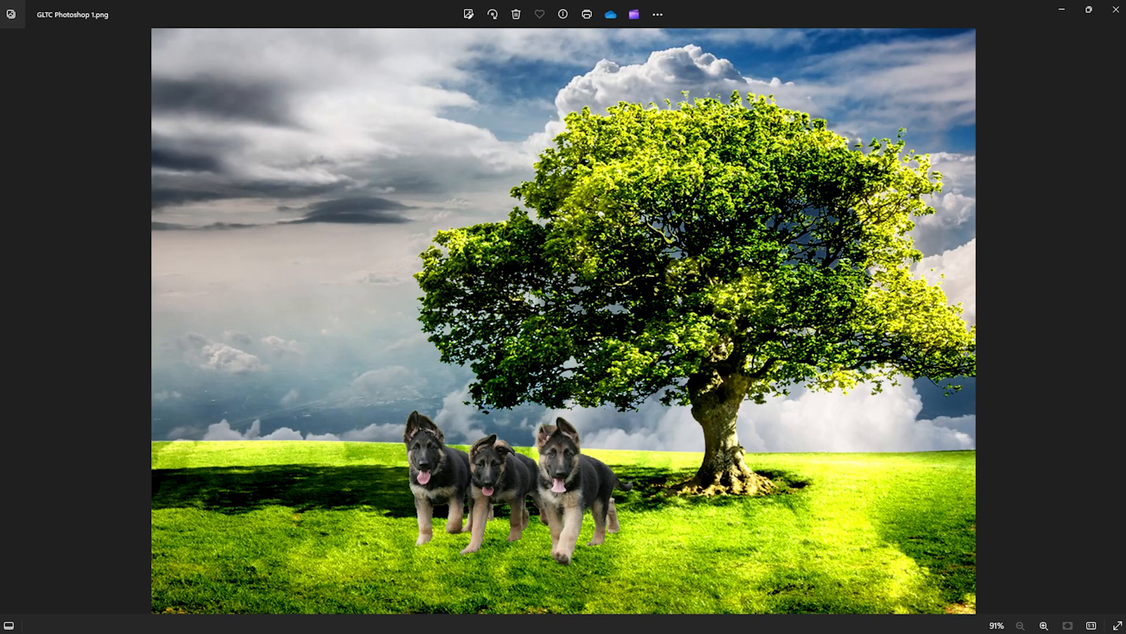
left_click(1115, 10)
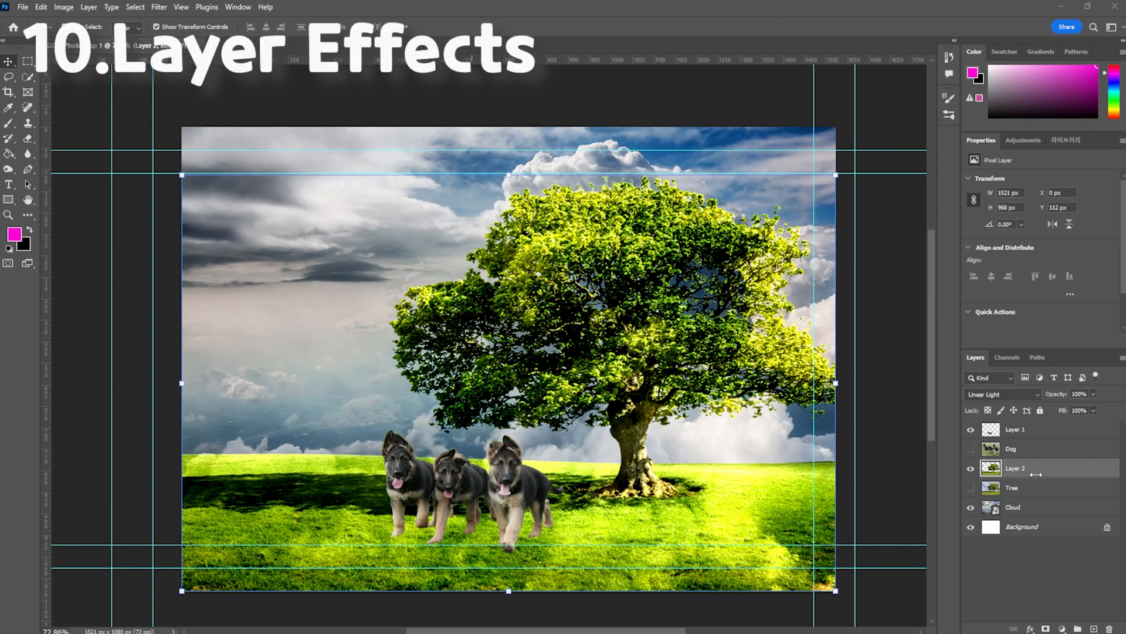
Try a Bevel & Emboss effect with maximum depth on Layer 1 with the puppies, and cancel the layer style.
left_click(1057, 432)
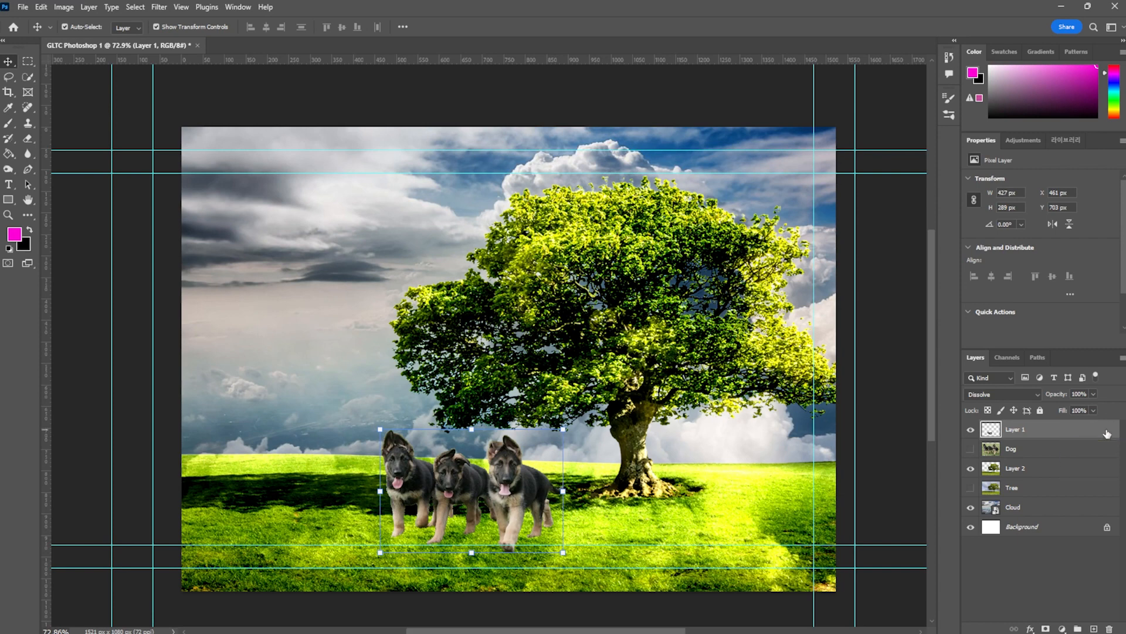
double_click(1106, 433)
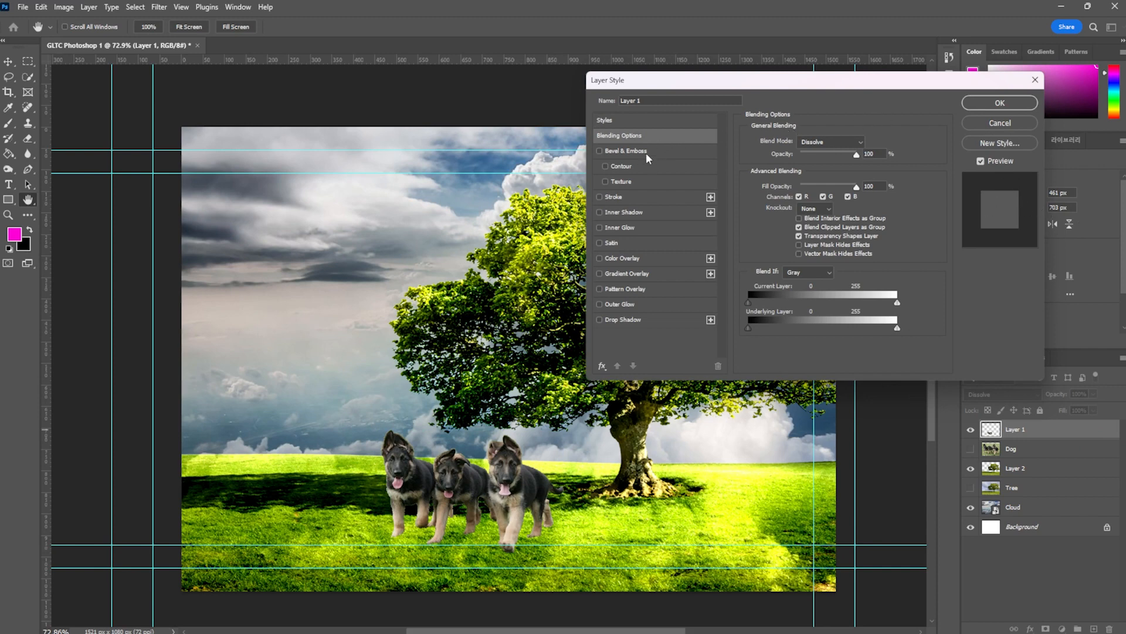
left_click(601, 149)
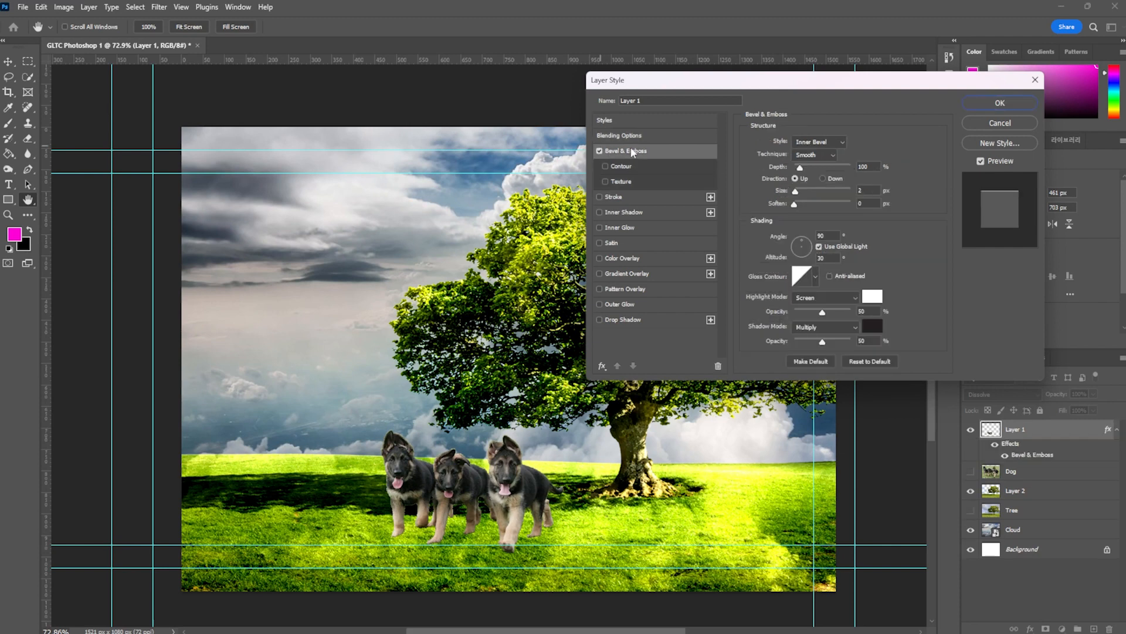
left_click_drag(807, 169, 891, 168)
left_click(600, 151)
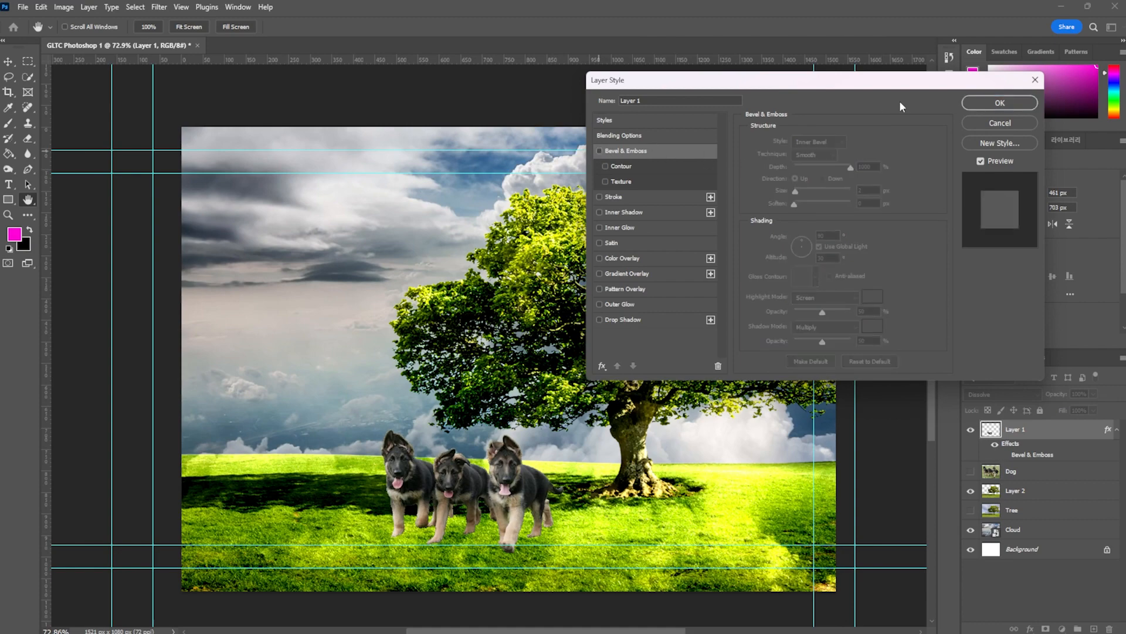
left_click(998, 123)
Enlarge the puppies on Layer 1 to about 308% and move them to the middle of the composition.
left_click_drag(564, 429, 912, 109)
left_click_drag(629, 351, 472, 355)
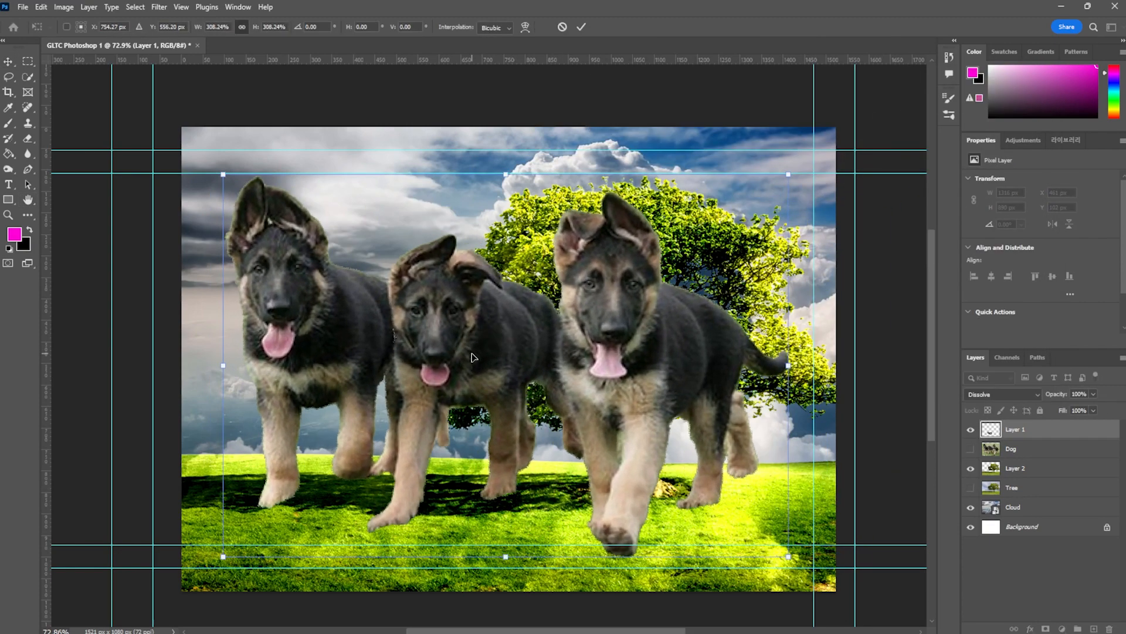
key("Return")
Add Bevel & Emboss with Texture to the layer style of Layer 1.
double_click(1102, 431)
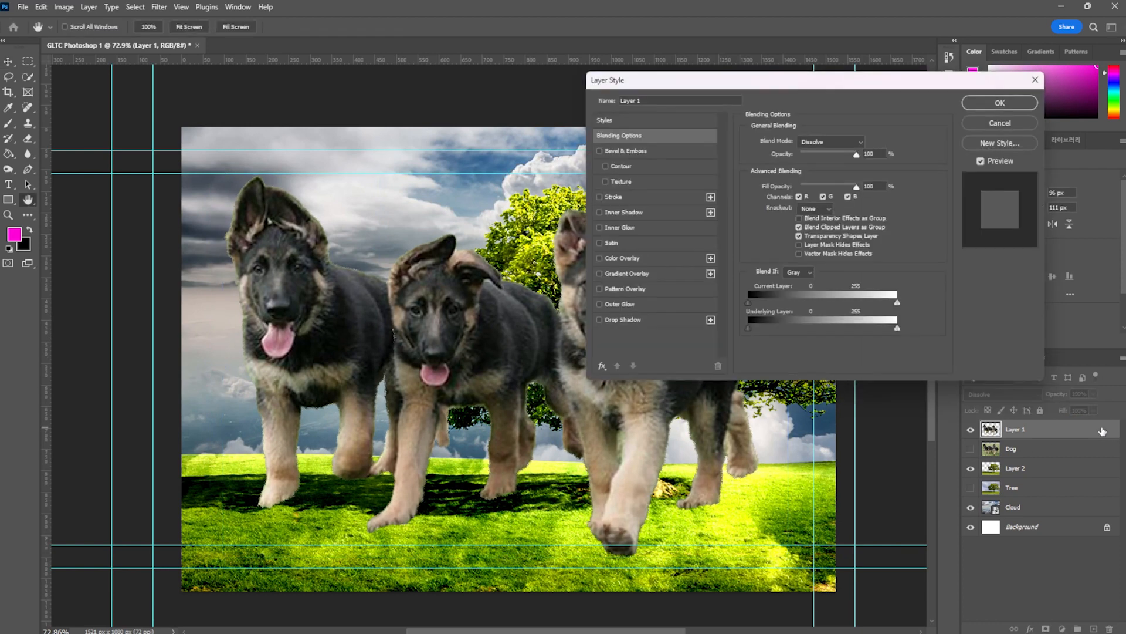
left_click(605, 182)
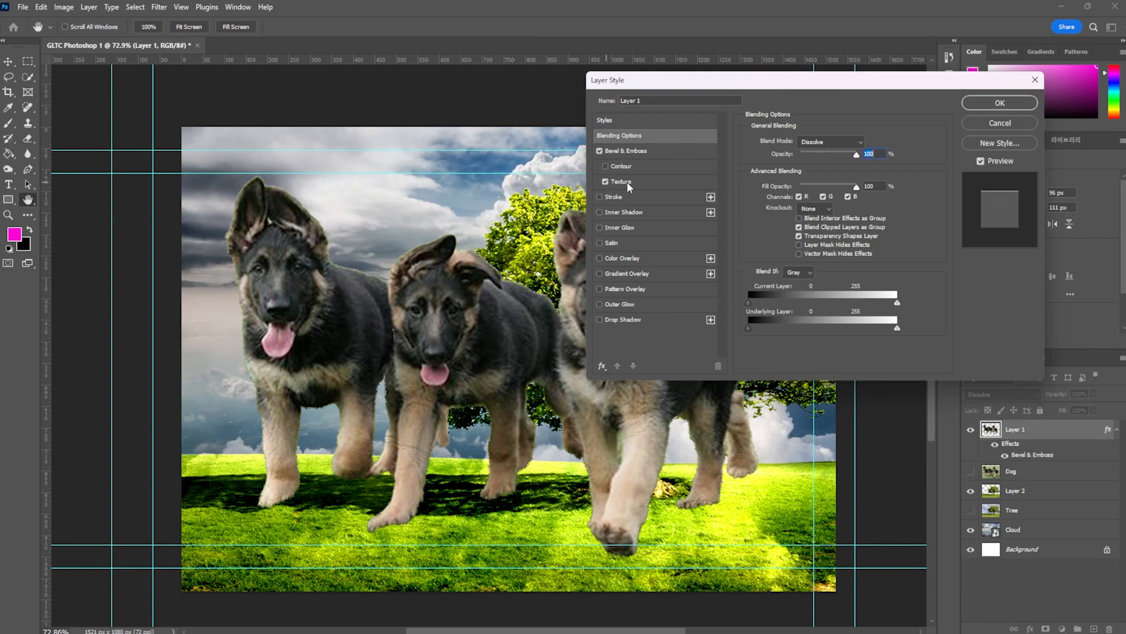
left_click(627, 182)
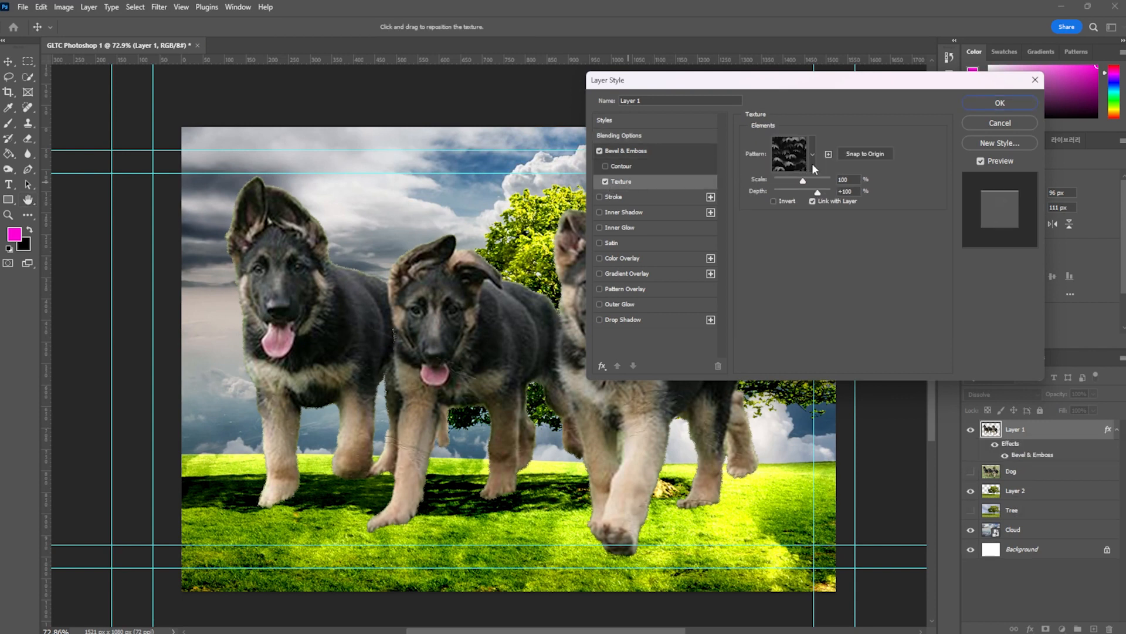
left_click_drag(802, 180, 799, 182)
Keep Contour off and set the Bevel & Emboss depth to 32%, size to 24 px and soften to 2 px.
left_click(679, 170)
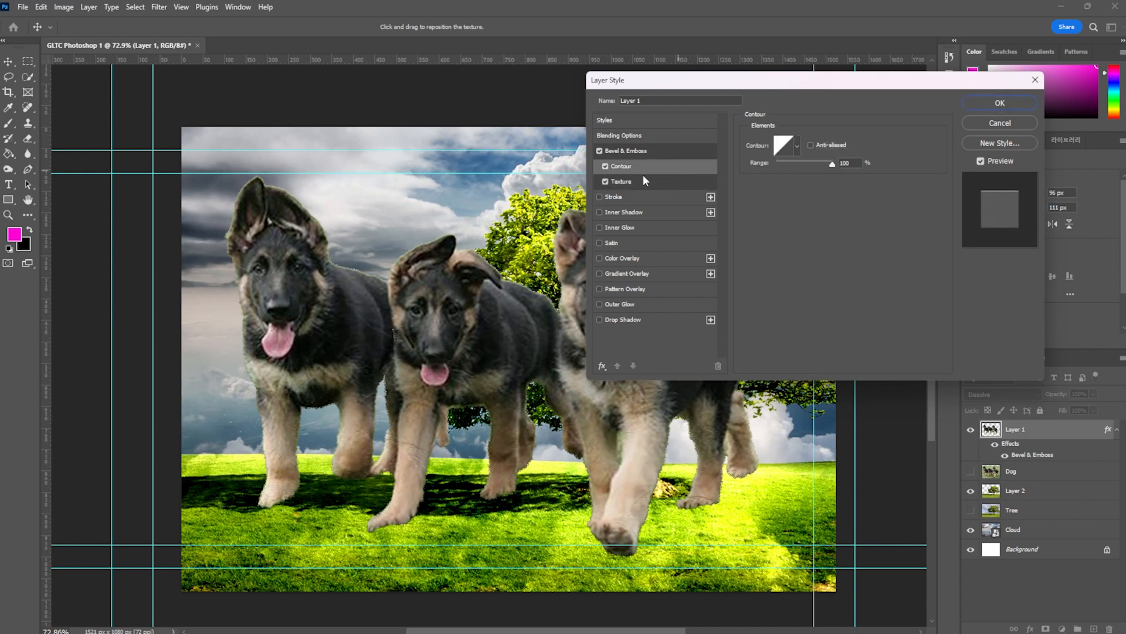
left_click(605, 167)
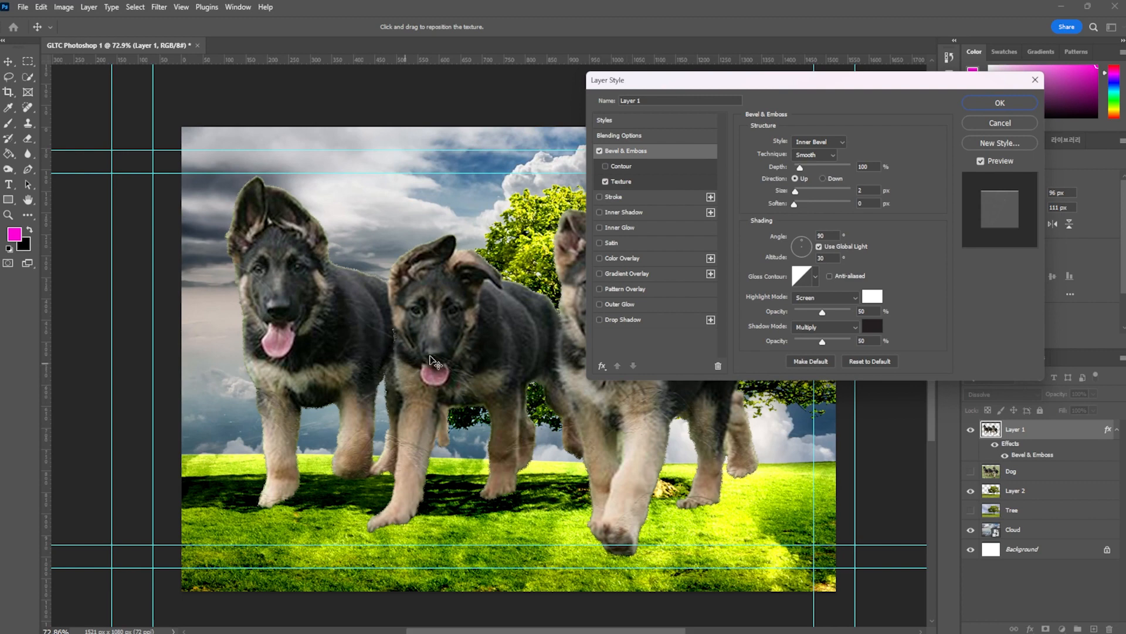
mouse_move(800, 190)
left_mouse_down()
mouse_move(887, 184)
mouse_move(803, 194)
mouse_move(799, 168)
mouse_move(814, 169)
mouse_move(796, 172)
mouse_move(813, 206)
left_mouse_up()
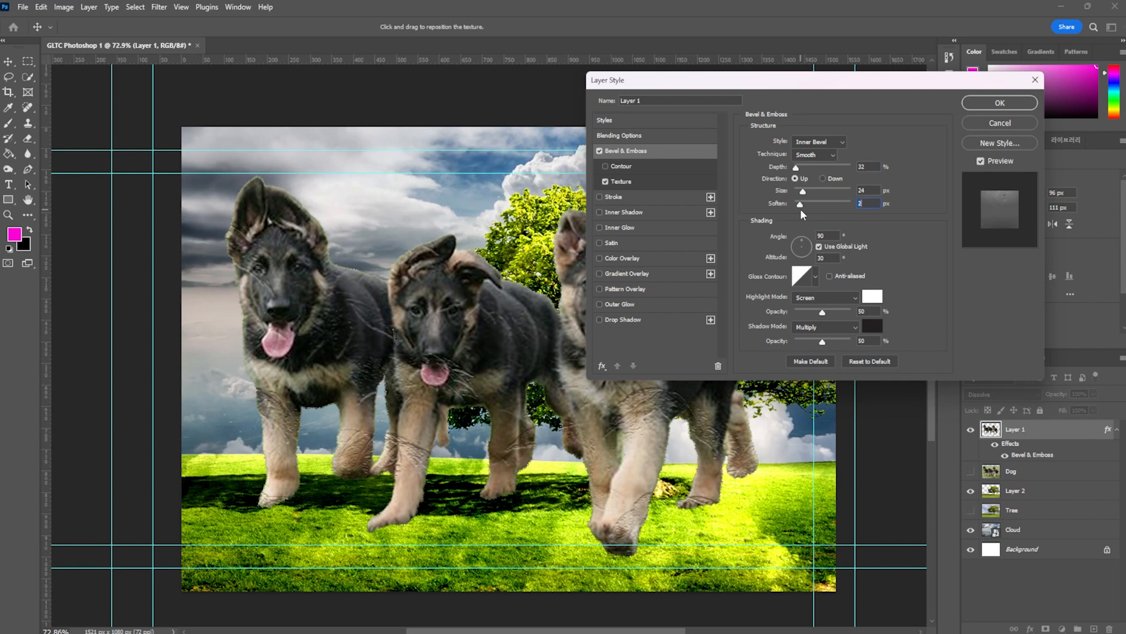
Try the grass patterns one by one as the bevel texture on the puppies, ending with the third, dark green one.
left_click(656, 184)
left_click(797, 157)
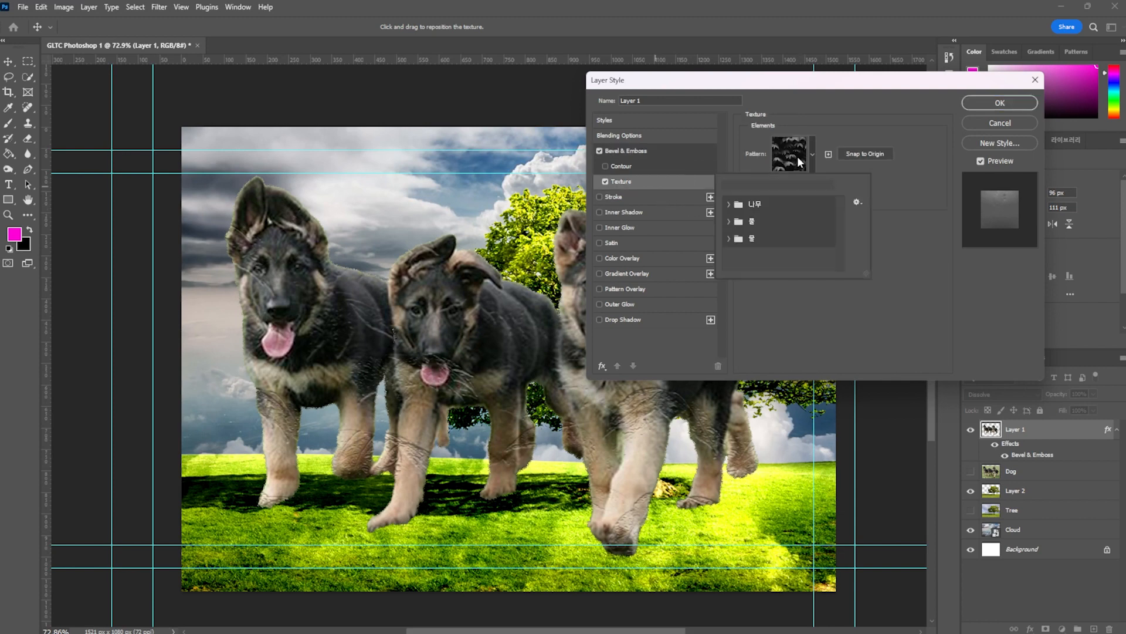
left_click(736, 223)
left_click(743, 237)
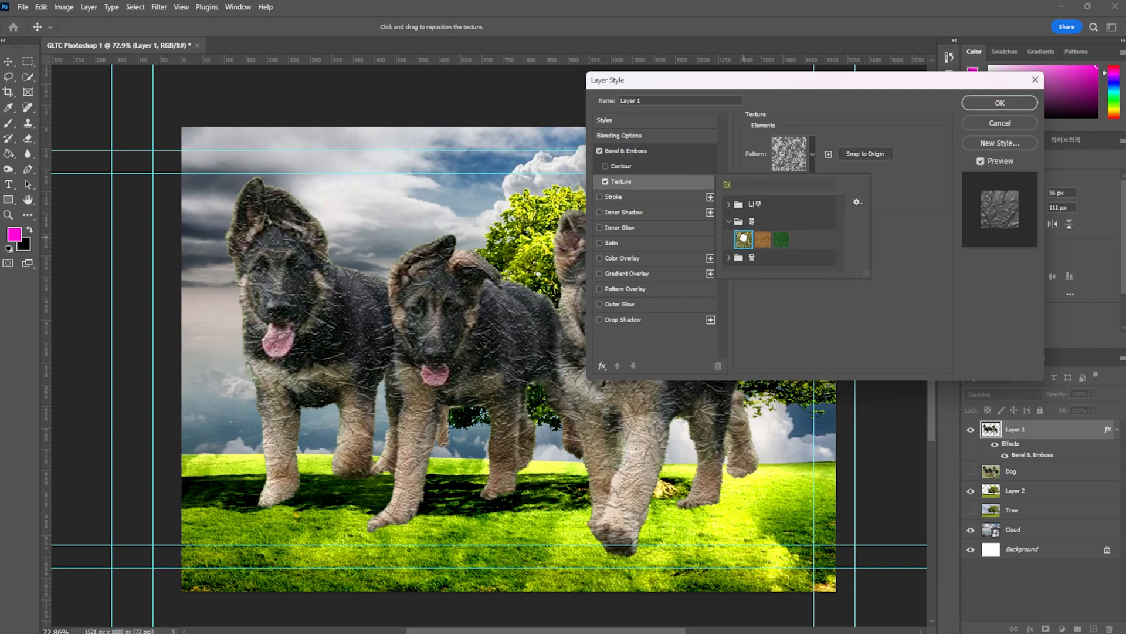
left_click(759, 245)
left_click(775, 246)
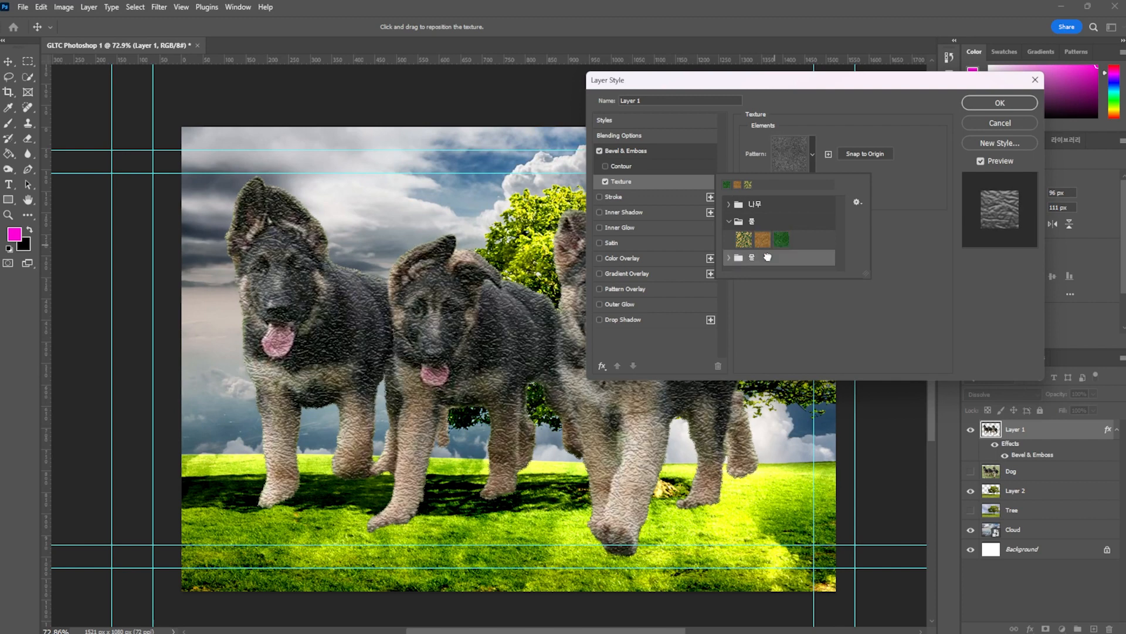
Replace the Bevel & Emboss texture pattern with the pale green one, the second pattern in the last pattern folder.
left_click(729, 259)
left_click(744, 262)
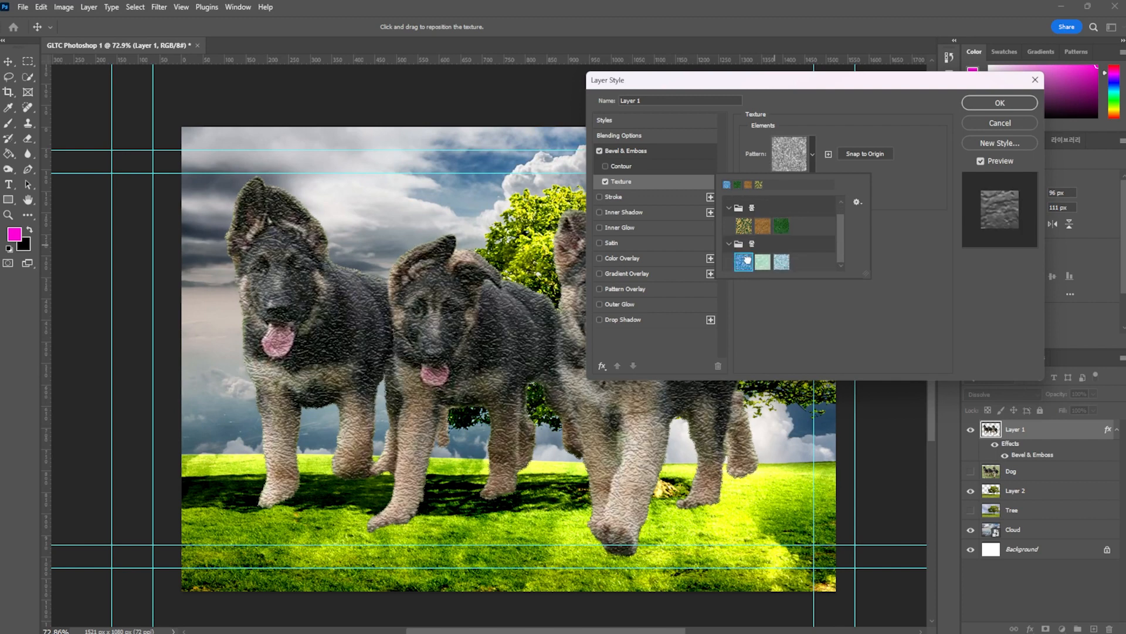
left_click(762, 263)
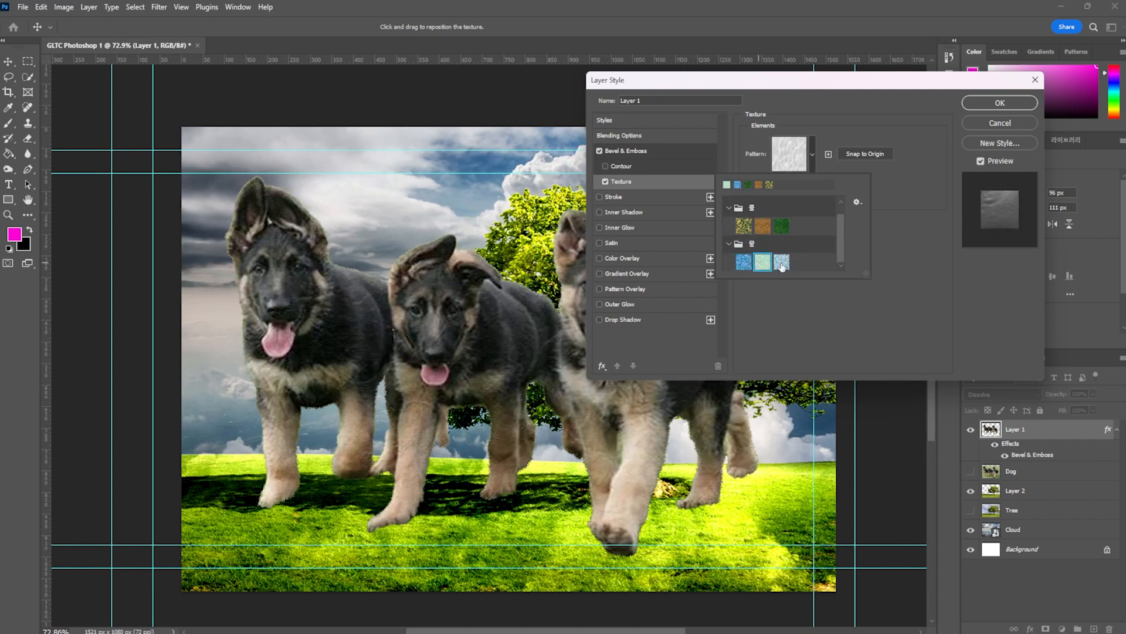
left_click(868, 294)
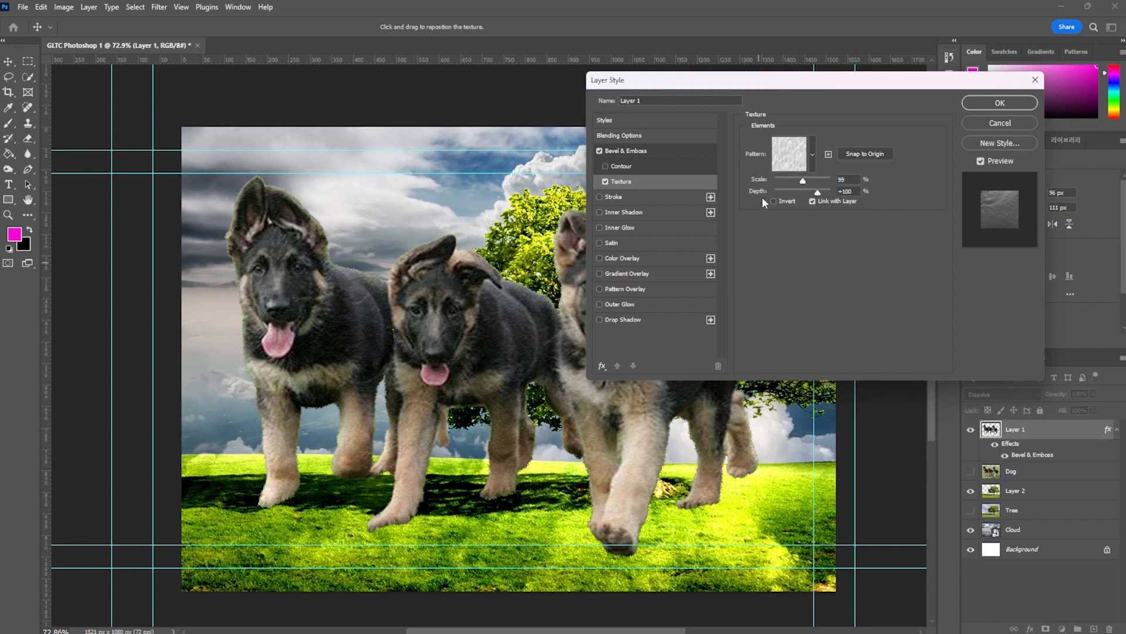
Enable a Stroke effect on Layer 1 and set its size to 18 px.
left_click(600, 196)
left_click(614, 197)
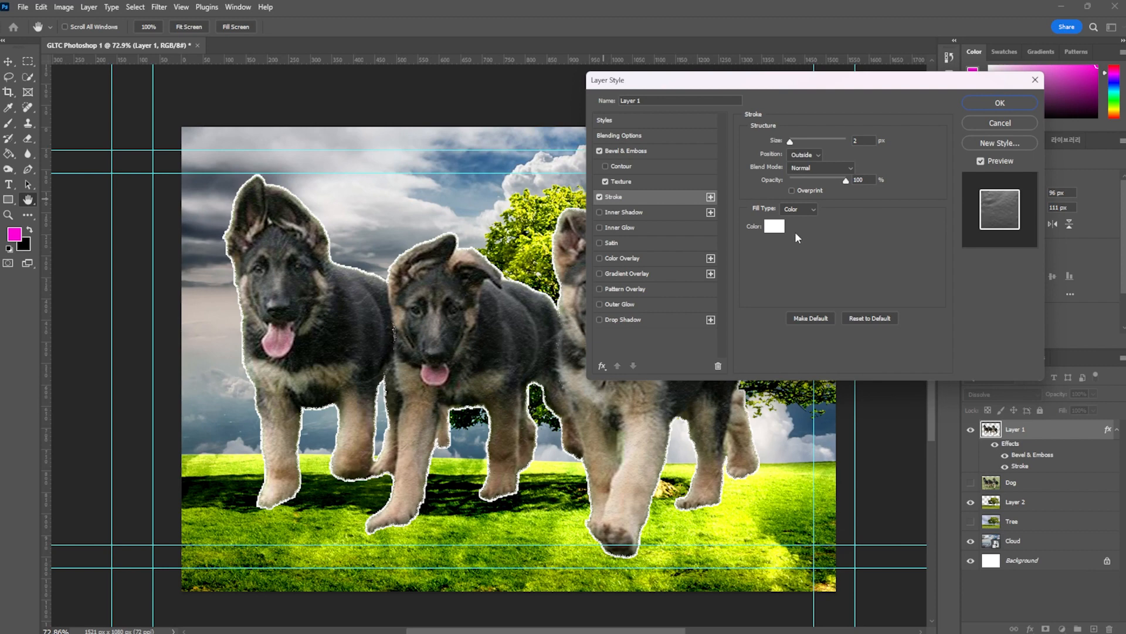
mouse_move(791, 140)
left_mouse_down()
mouse_move(818, 143)
mouse_move(797, 145)
left_mouse_up()
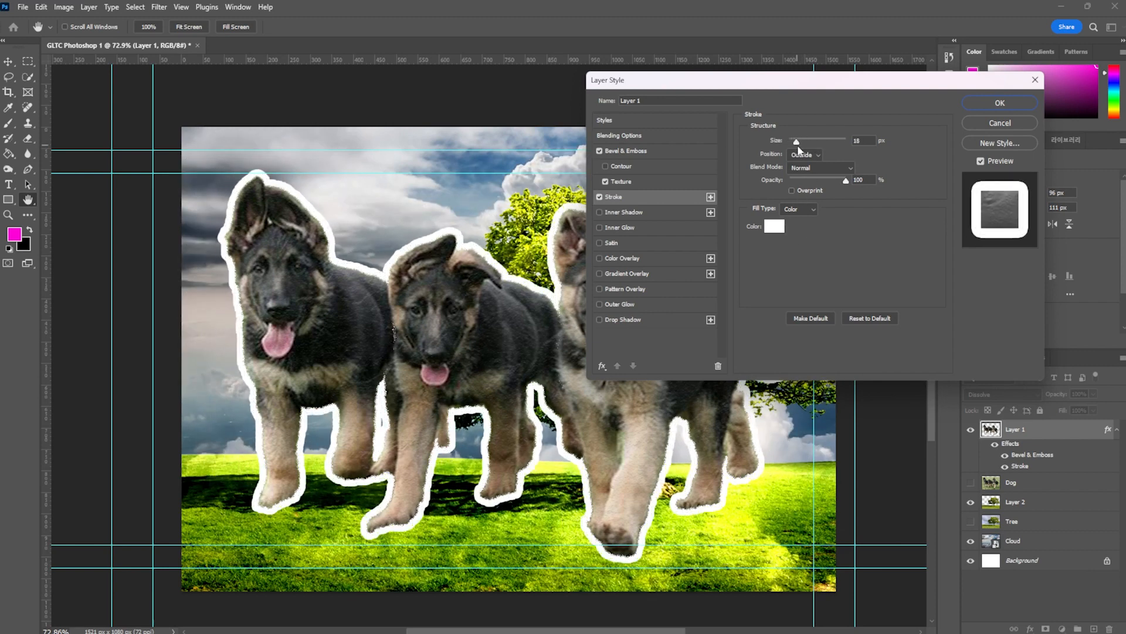
Try the Inside and Center stroke positions and return the position to Outside.
left_click(803, 154)
left_click(799, 176)
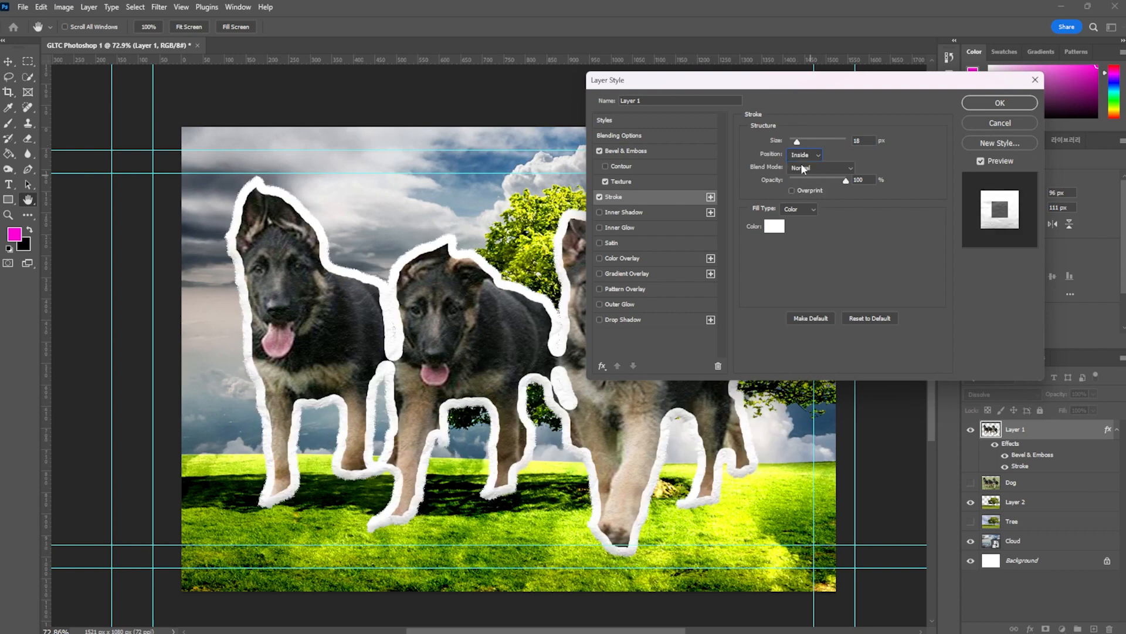
left_click(803, 156)
left_click(808, 186)
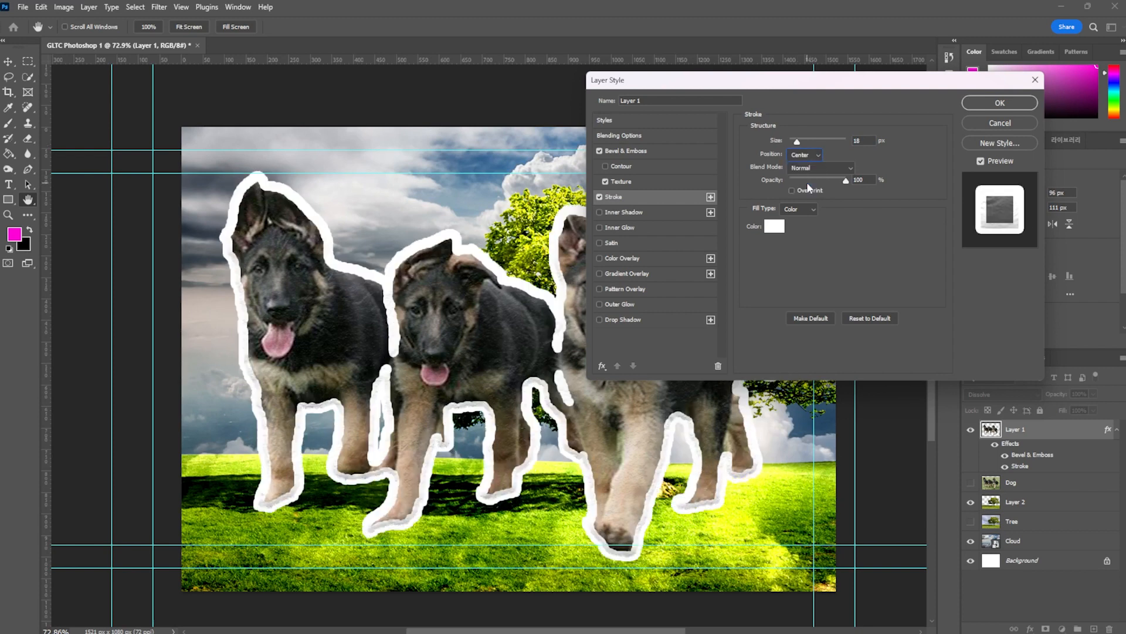
left_click(802, 155)
left_click(798, 168)
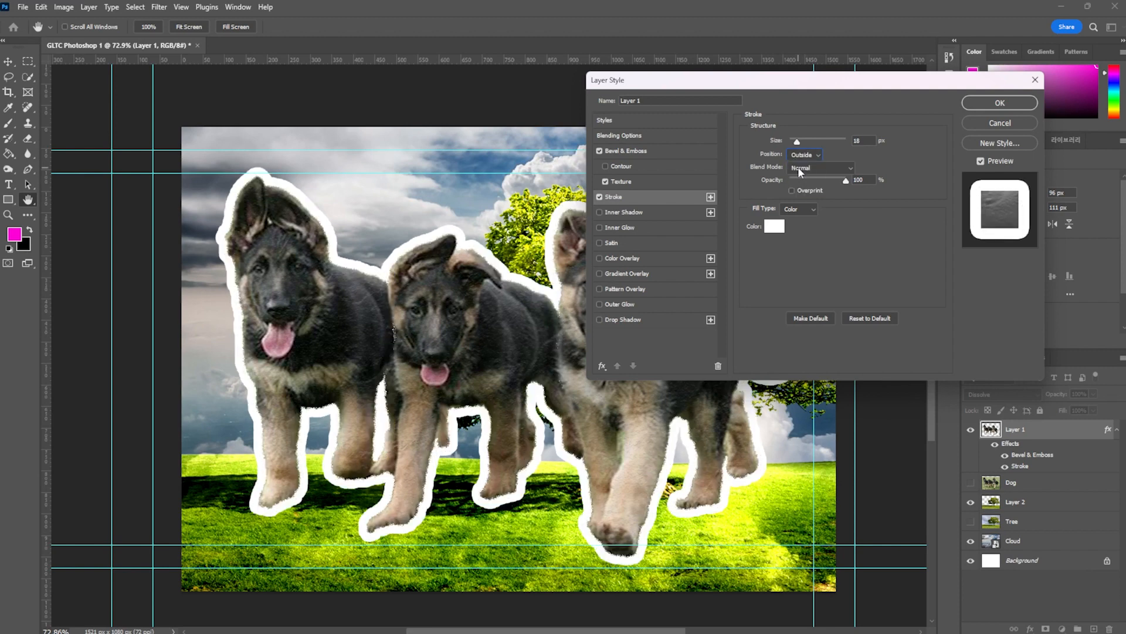
Try the Lighten blend mode and a reduced opacity on the stroke, restoring Normal and 100%.
left_click(817, 166)
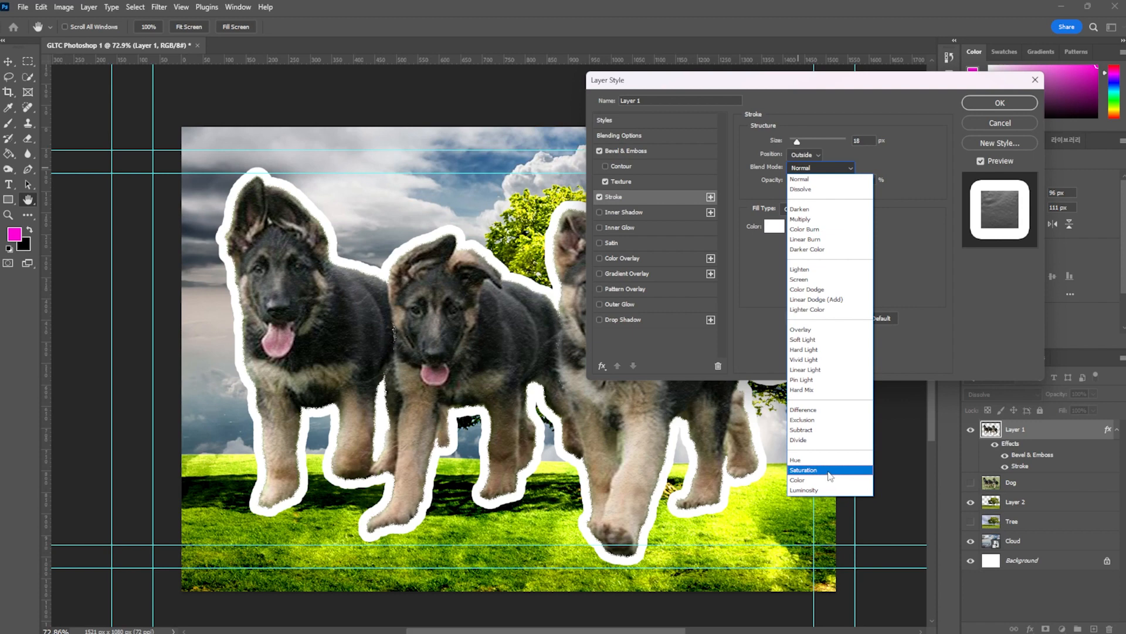
left_click(832, 269)
left_click(820, 168)
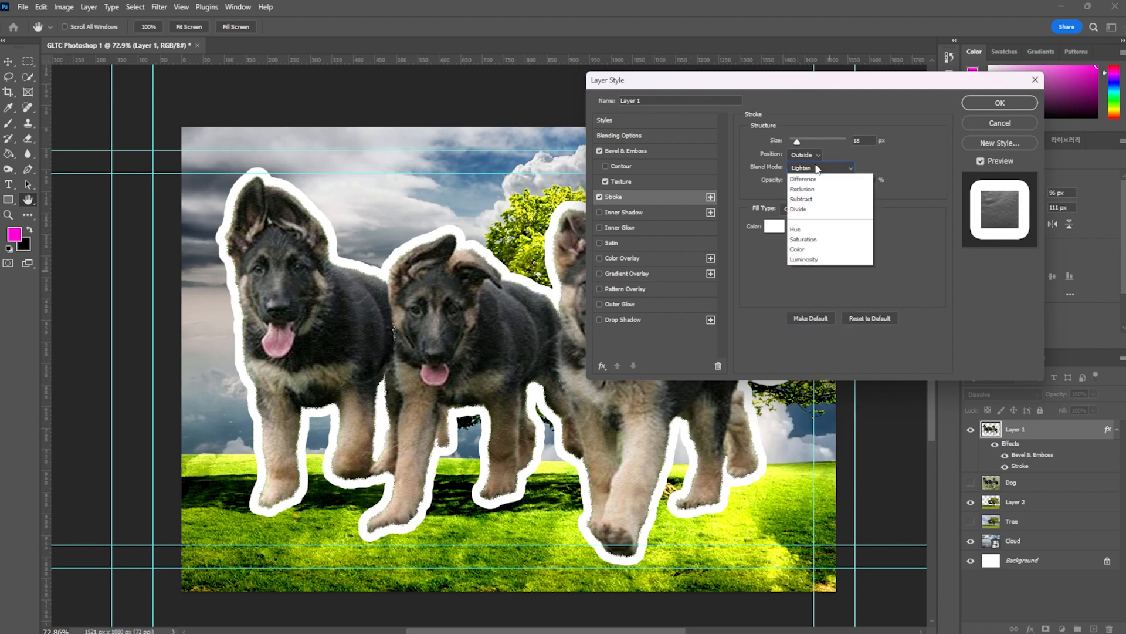
left_click(821, 179)
mouse_move(821, 181)
left_mouse_down()
mouse_move(794, 188)
mouse_move(859, 188)
mouse_move(821, 191)
mouse_move(861, 201)
left_mouse_up()
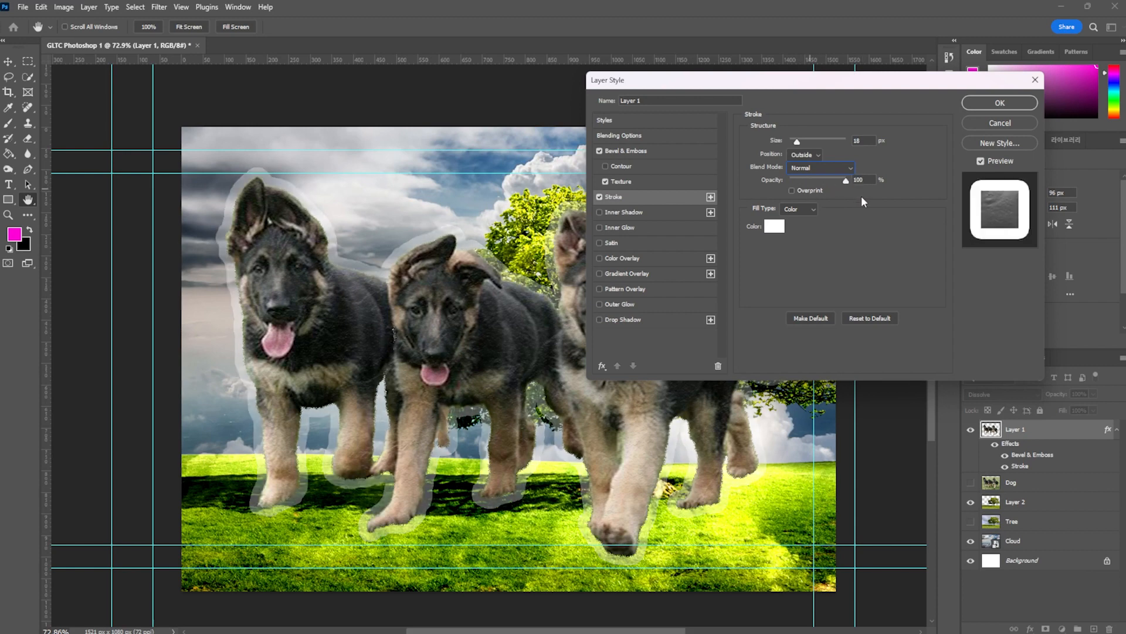
Try the Gradient and Pattern fill types for the stroke and return the fill type to Color.
left_click(807, 209)
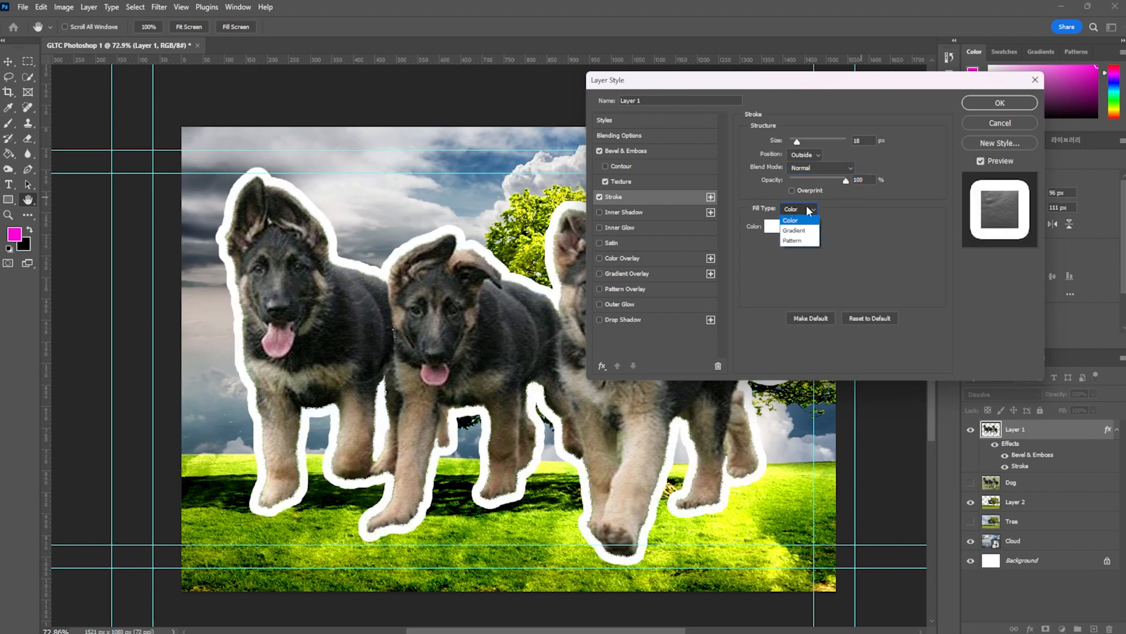
left_click(804, 219)
left_click(803, 209)
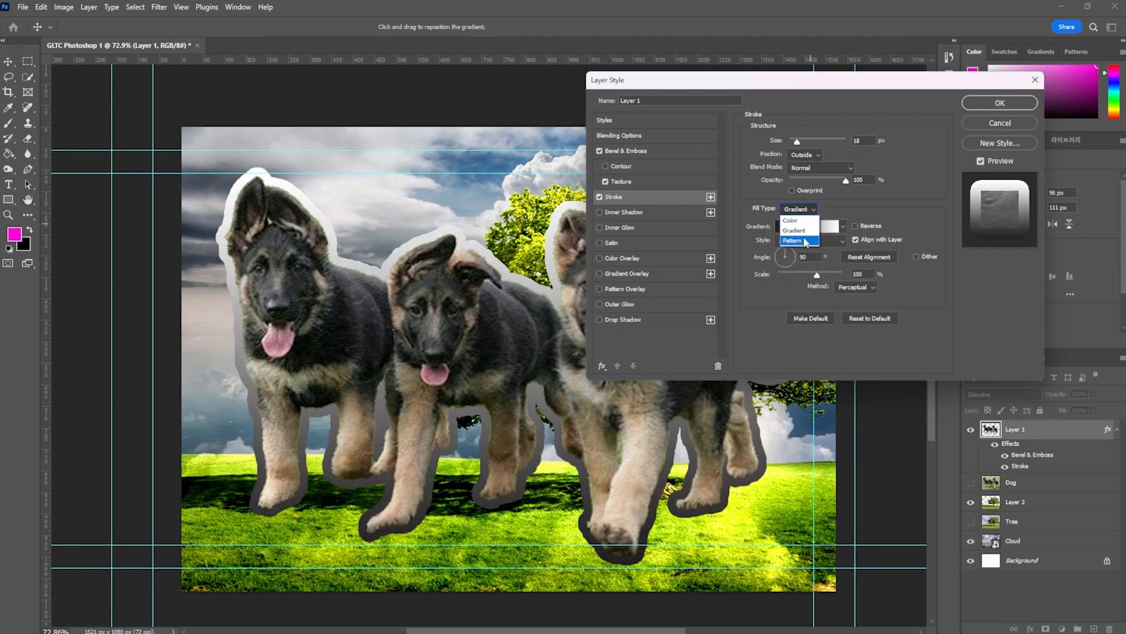
left_click(804, 241)
left_click(805, 210)
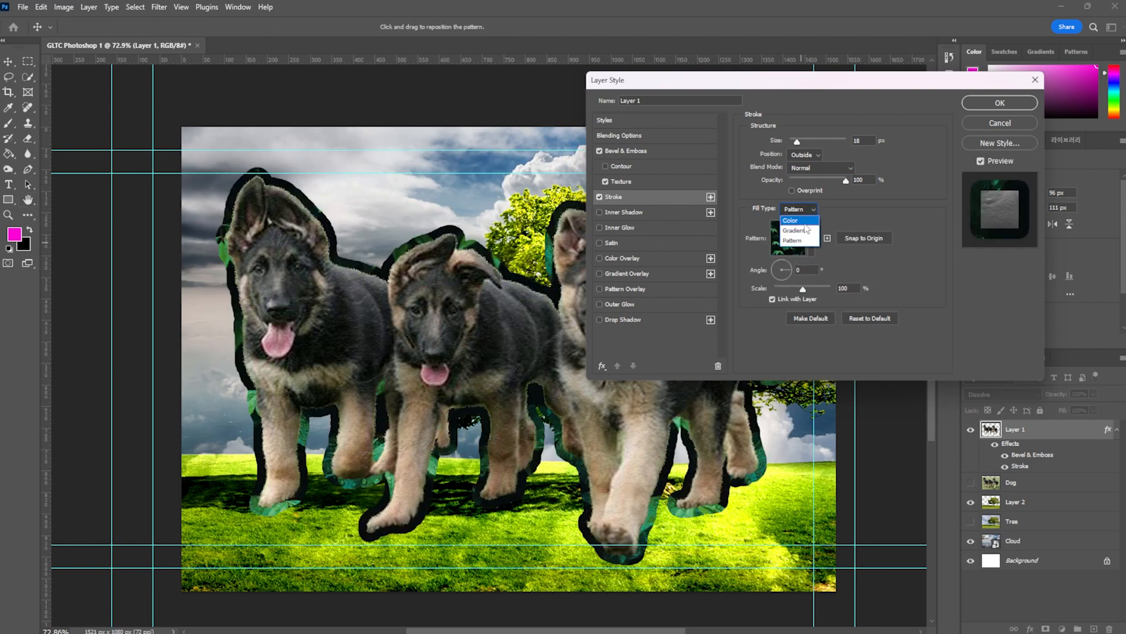
left_click(805, 217)
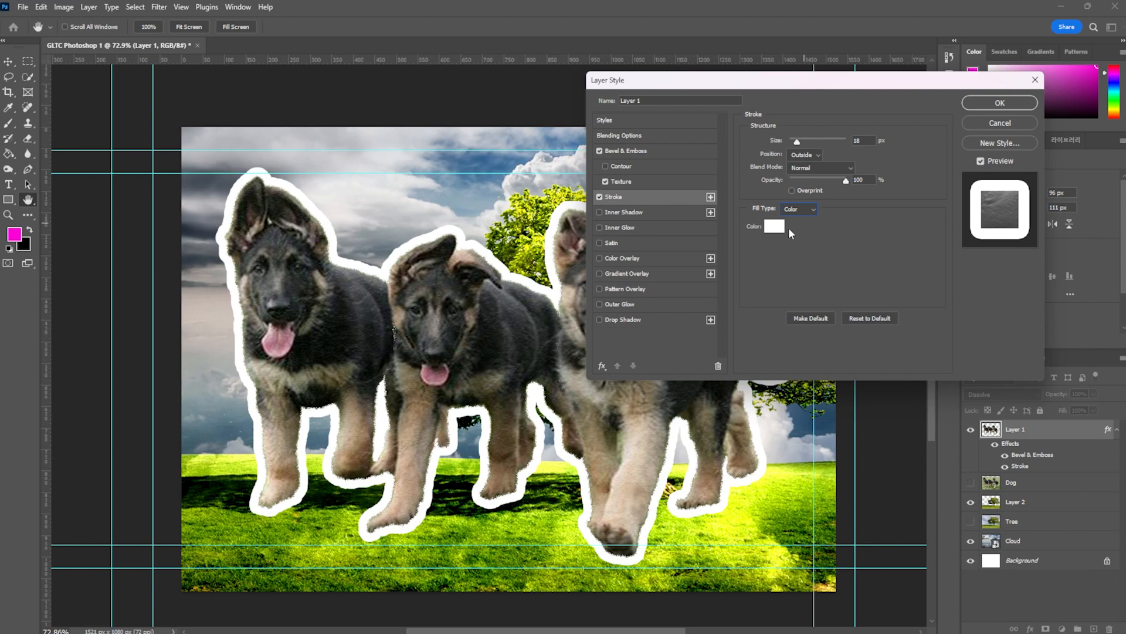
left_click(798, 209)
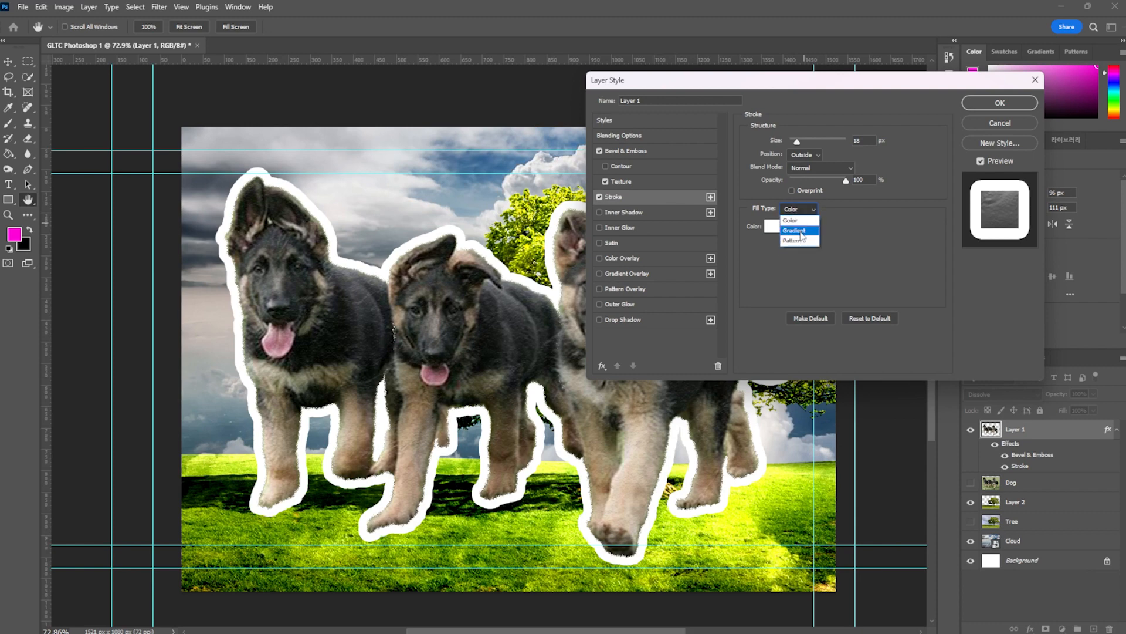
left_click(775, 230)
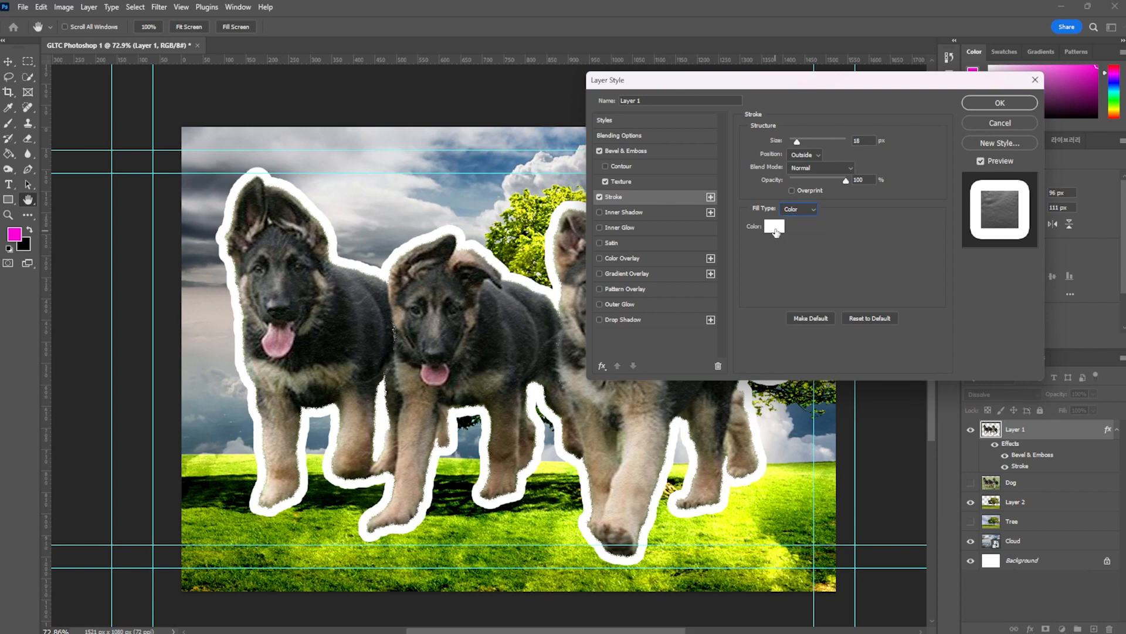
Set the stroke color to bright yellow (f2ff20) and confirm it.
left_click(775, 228)
type("d3dd2e")
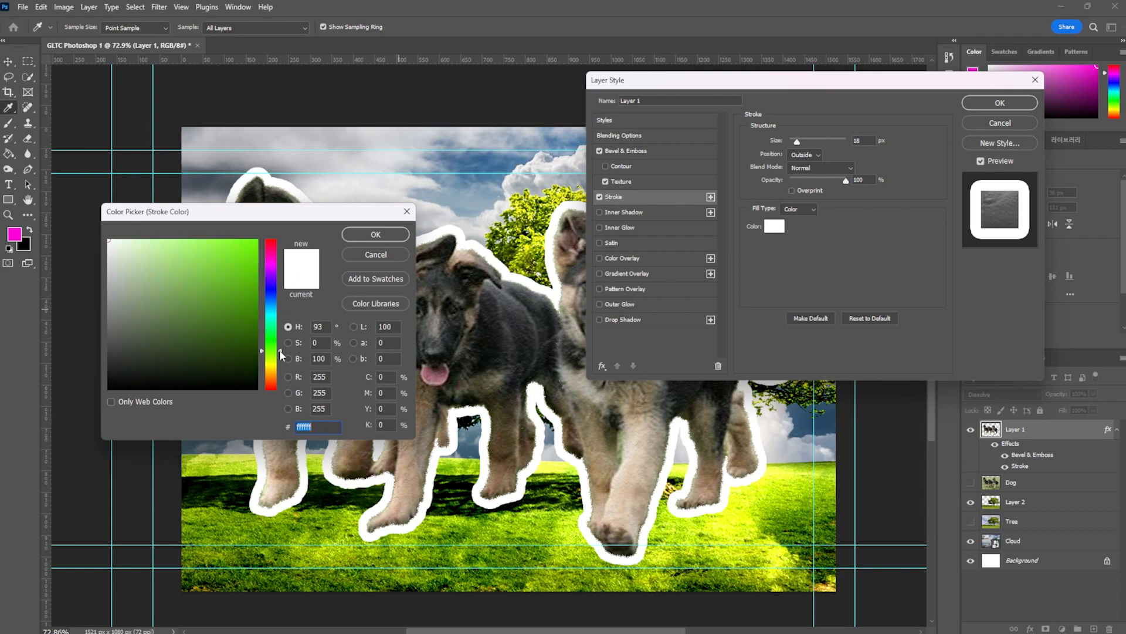
left_click_drag(224, 225, 239, 195)
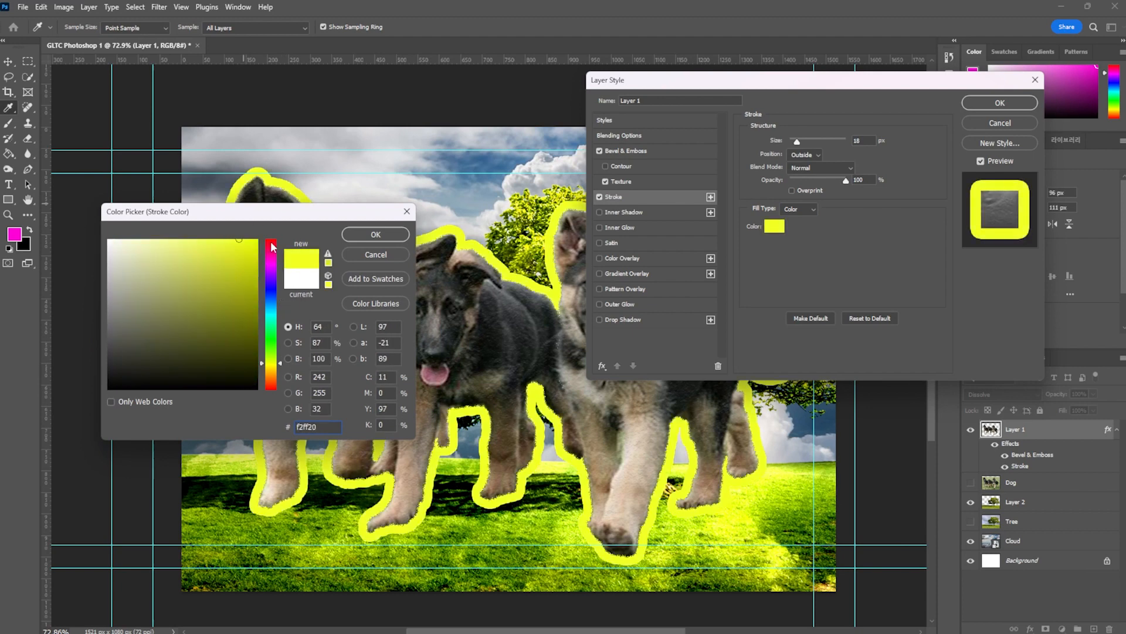
left_click(357, 237)
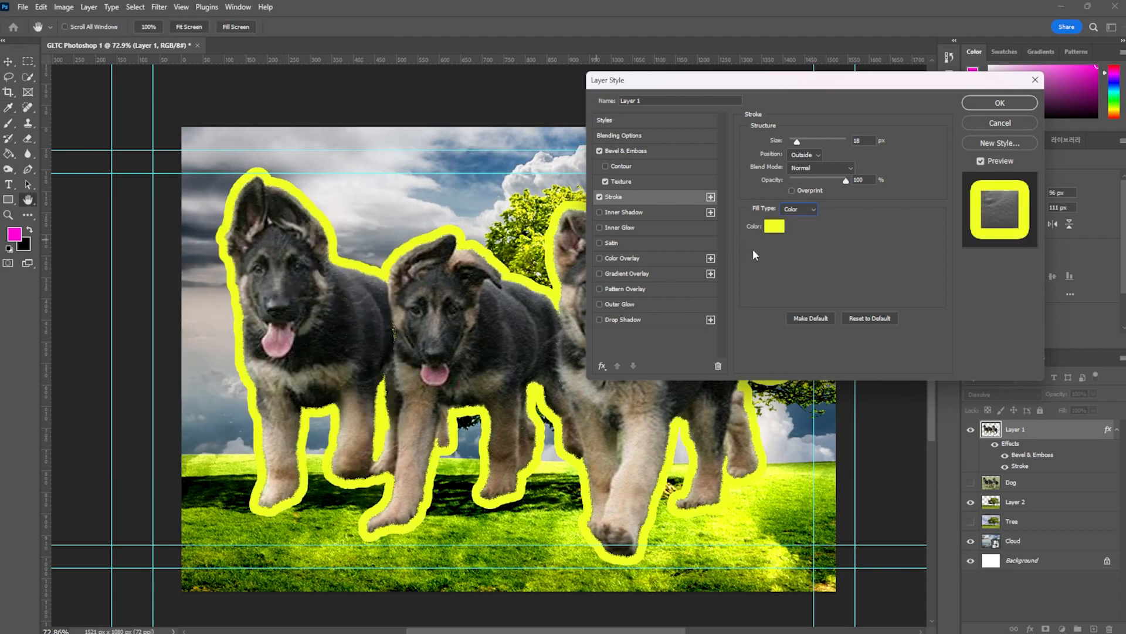
Enable Inner Shadow on Layer 1 with an angle of -111°, a distance of 25 px and a choke of 16%.
left_click(599, 212)
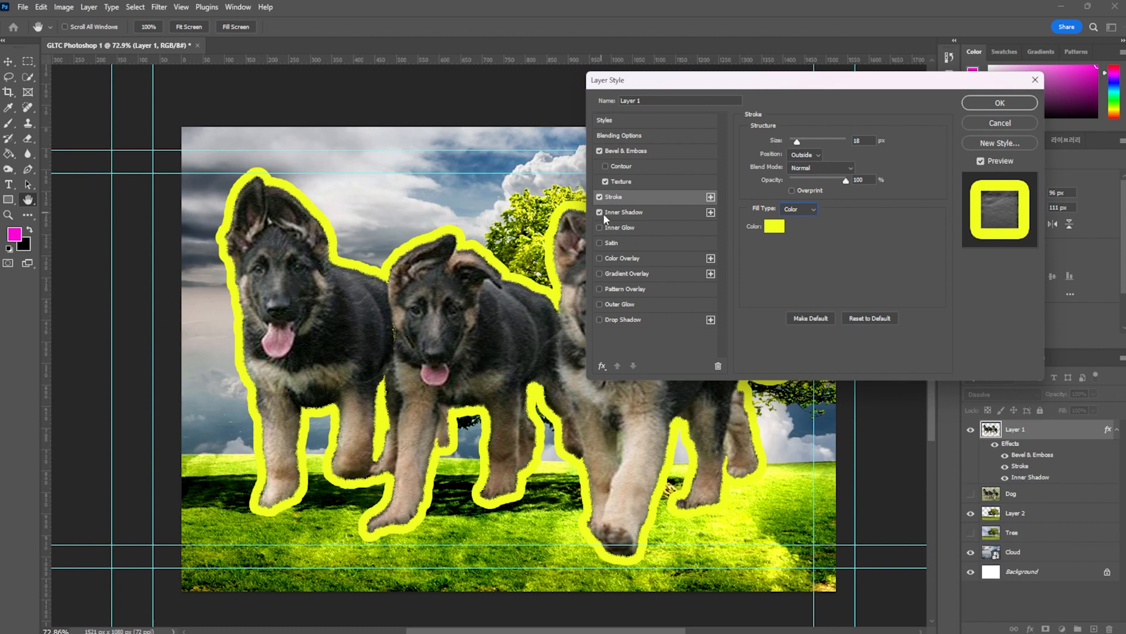
left_click(657, 213)
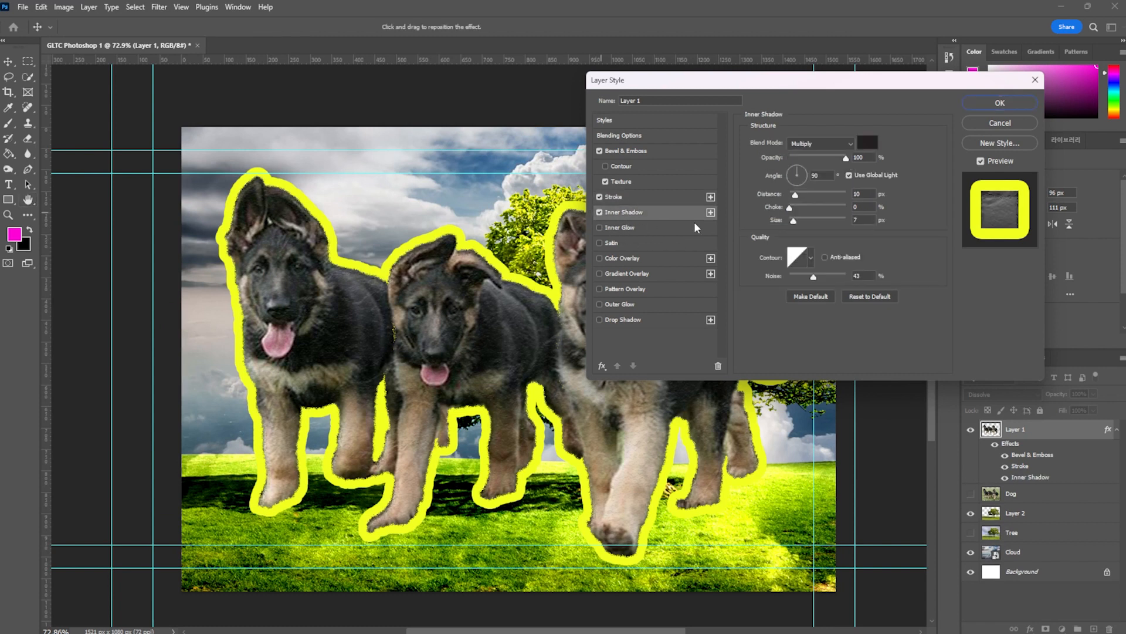
left_click(837, 144)
left_click(902, 153)
mouse_move(800, 170)
left_mouse_down()
mouse_move(821, 207)
mouse_move(797, 181)
mouse_move(763, 171)
mouse_move(778, 182)
mouse_move(811, 169)
mouse_move(825, 186)
mouse_move(807, 201)
mouse_move(801, 179)
mouse_move(766, 189)
mouse_move(795, 189)
left_mouse_up()
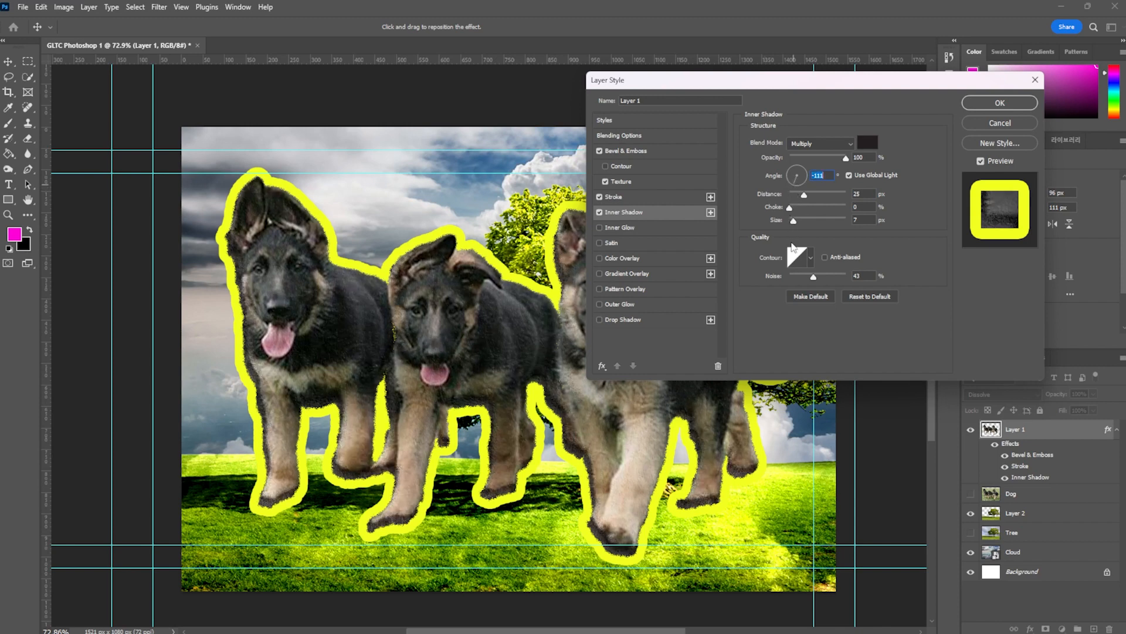
left_click_drag(792, 207, 801, 211)
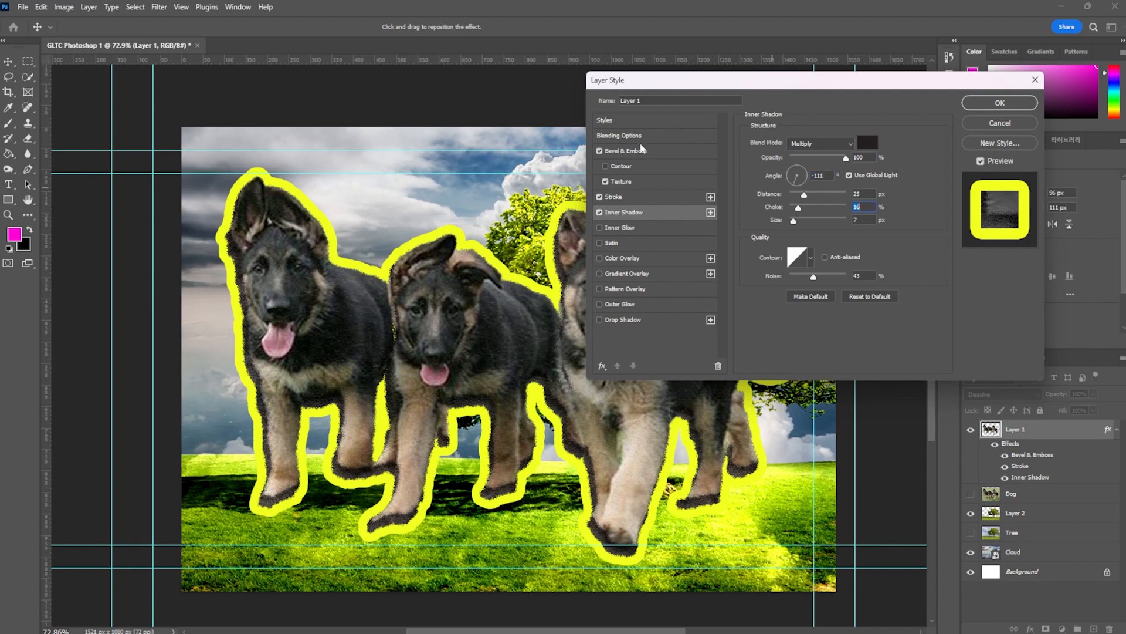
Turn off Bevel & Emboss, reduce the inner shadow's size to its minimum, and apply the layer style.
left_click(599, 151)
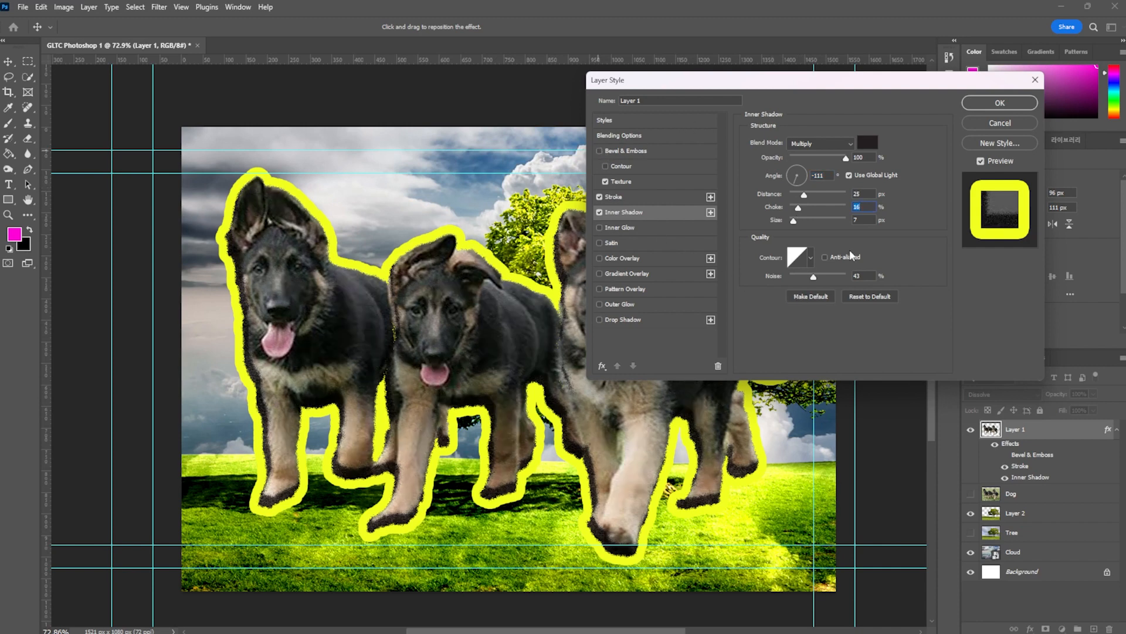
mouse_move(795, 222)
left_mouse_down()
mouse_move(822, 222)
mouse_move(781, 222)
left_mouse_up()
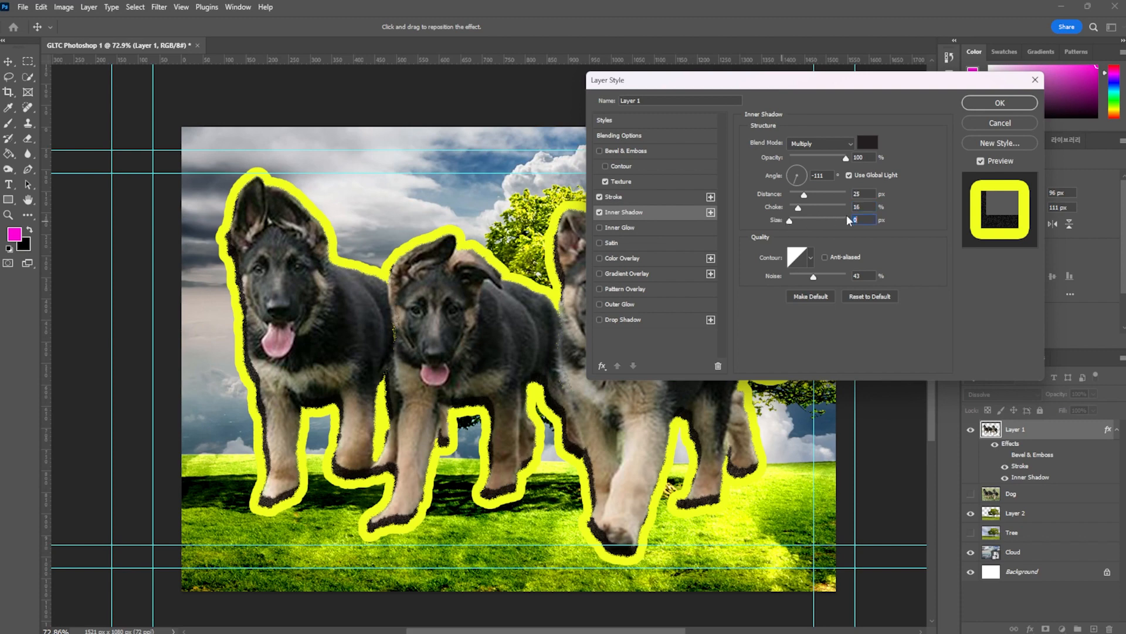
key("Return")
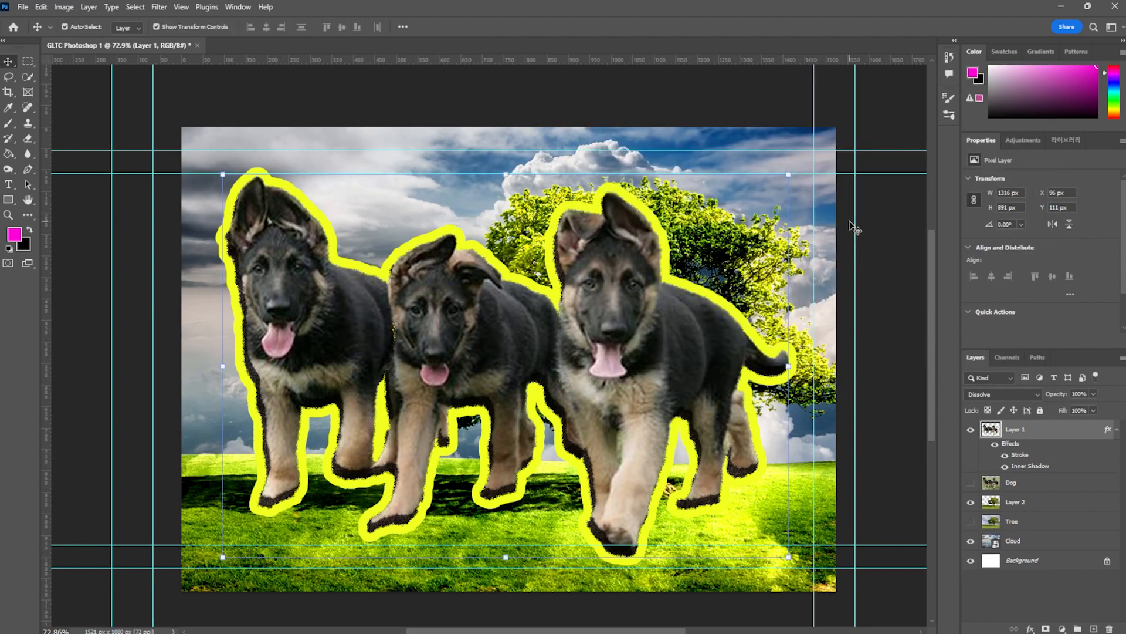
Reopen Layer 1's layer style and enable Inner Glow, toggling it off and on to compare.
double_click(1106, 430)
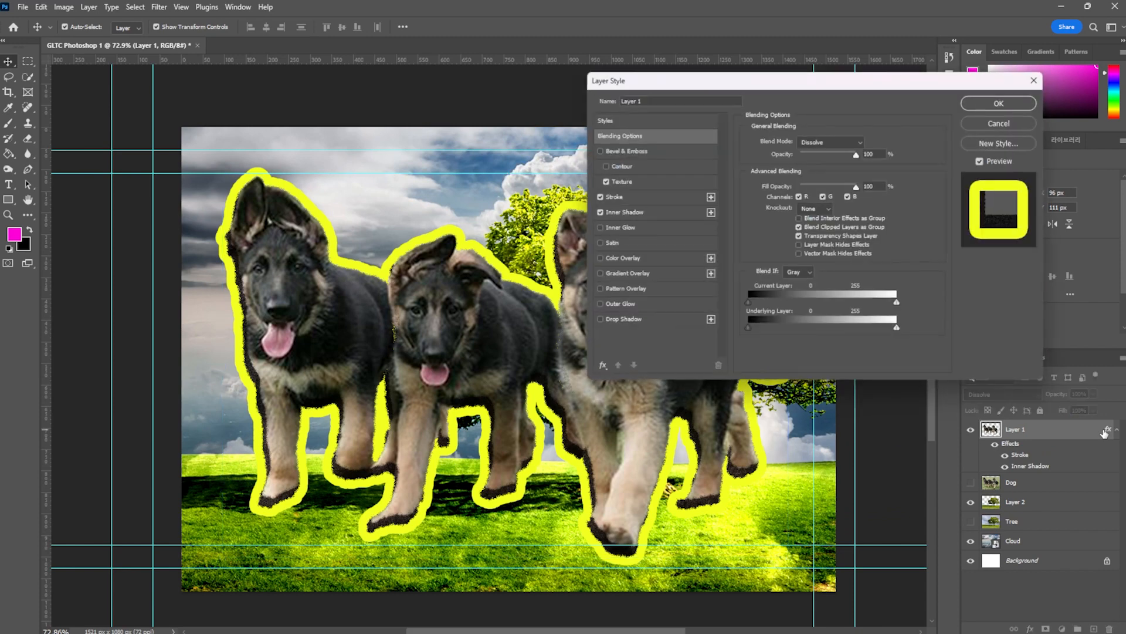
left_click(630, 212)
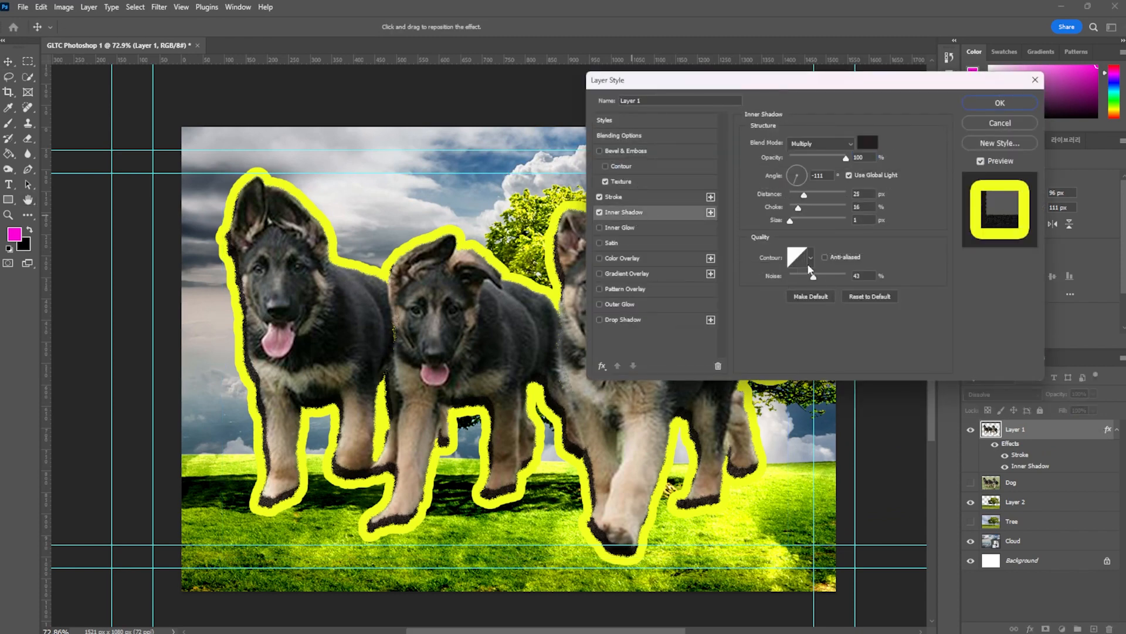
left_click(598, 227)
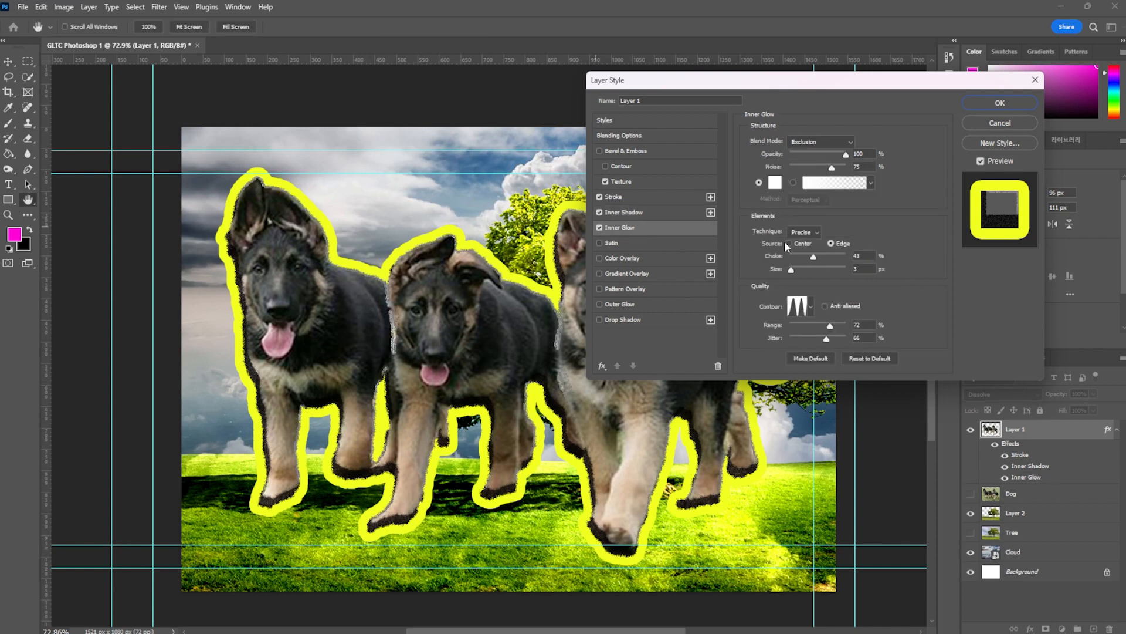
left_click(599, 228)
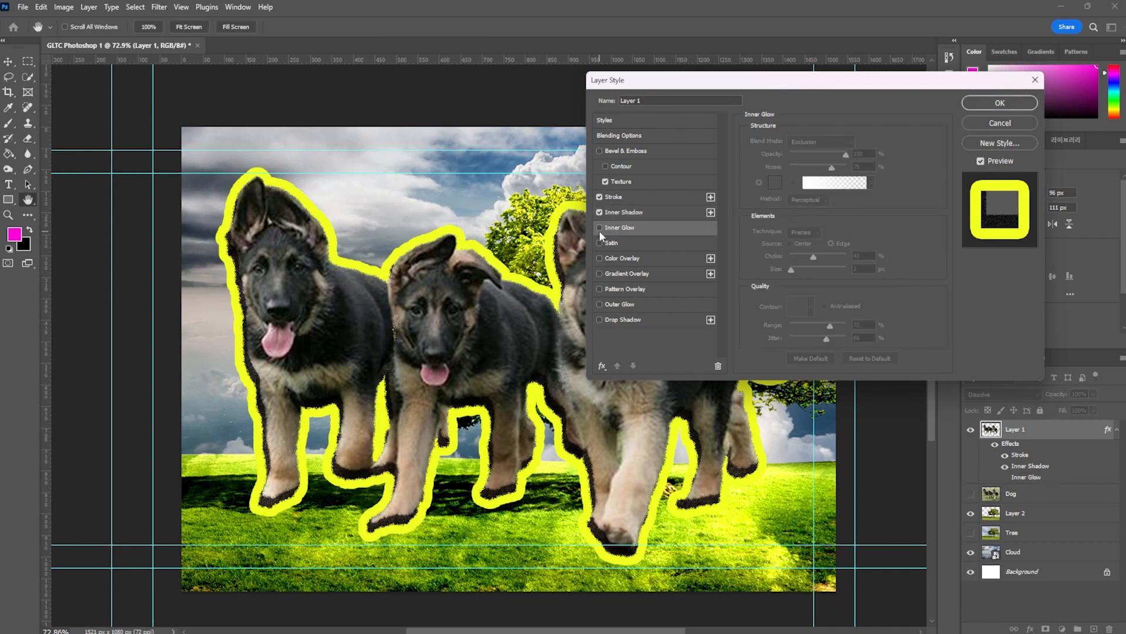
left_click(599, 228)
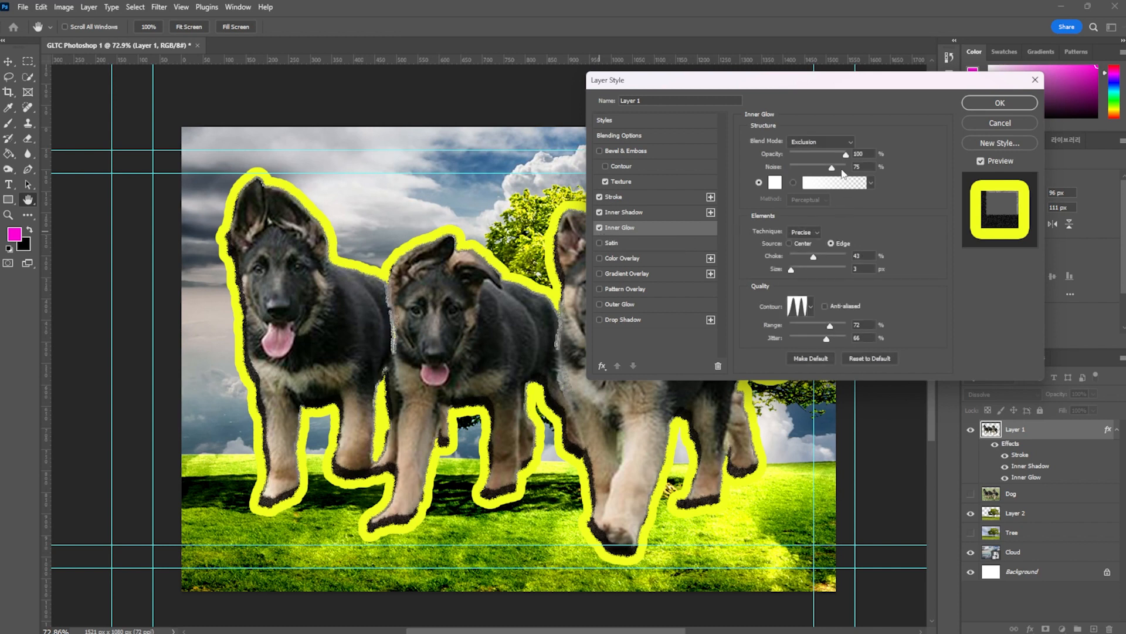
Set the inner glow color to a fully saturated bright yellow and confirm it.
left_click(780, 187)
left_click_drag(273, 346, 273, 365)
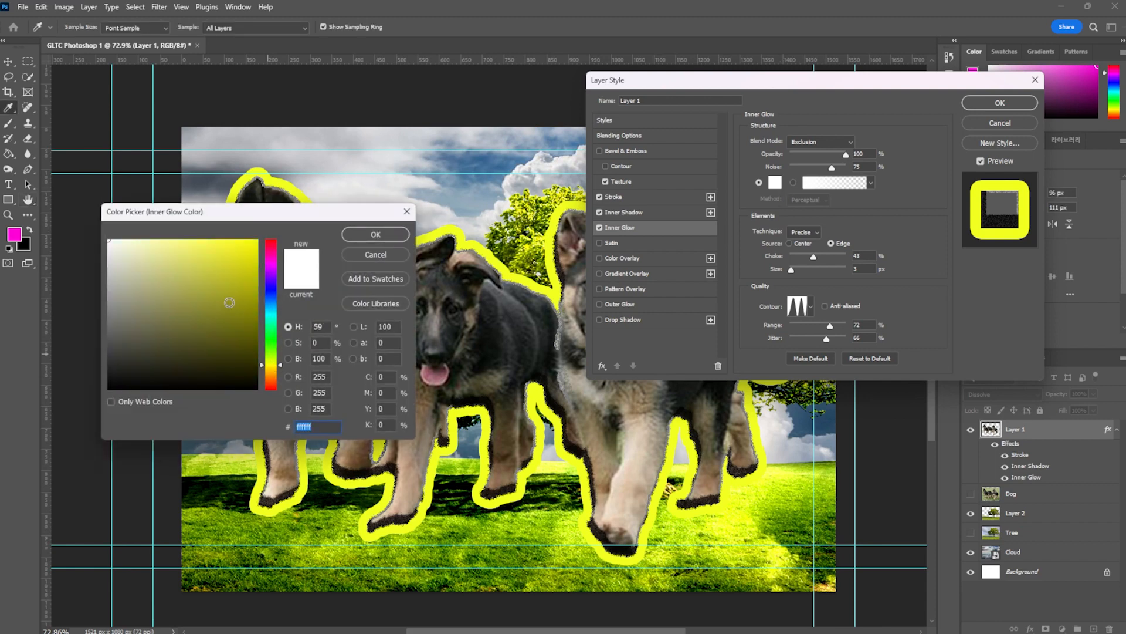
left_click_drag(229, 302, 257, 240)
left_click(401, 234)
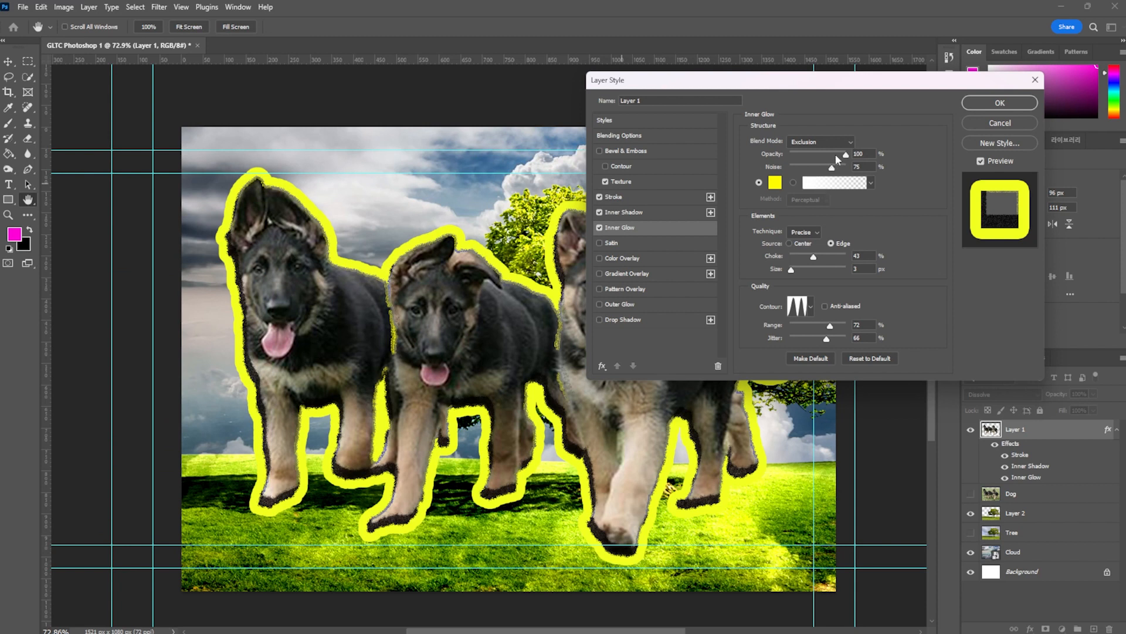
Adjust the inner glow to 70% noise and 39% choke, and enlarge its size to about 70 px.
left_click_drag(841, 156, 829, 168)
left_click(846, 155)
mouse_move(812, 258)
left_mouse_down()
mouse_move(830, 257)
mouse_move(811, 258)
left_mouse_up()
mouse_move(791, 270)
left_mouse_down()
mouse_move(830, 266)
mouse_move(798, 270)
left_mouse_up()
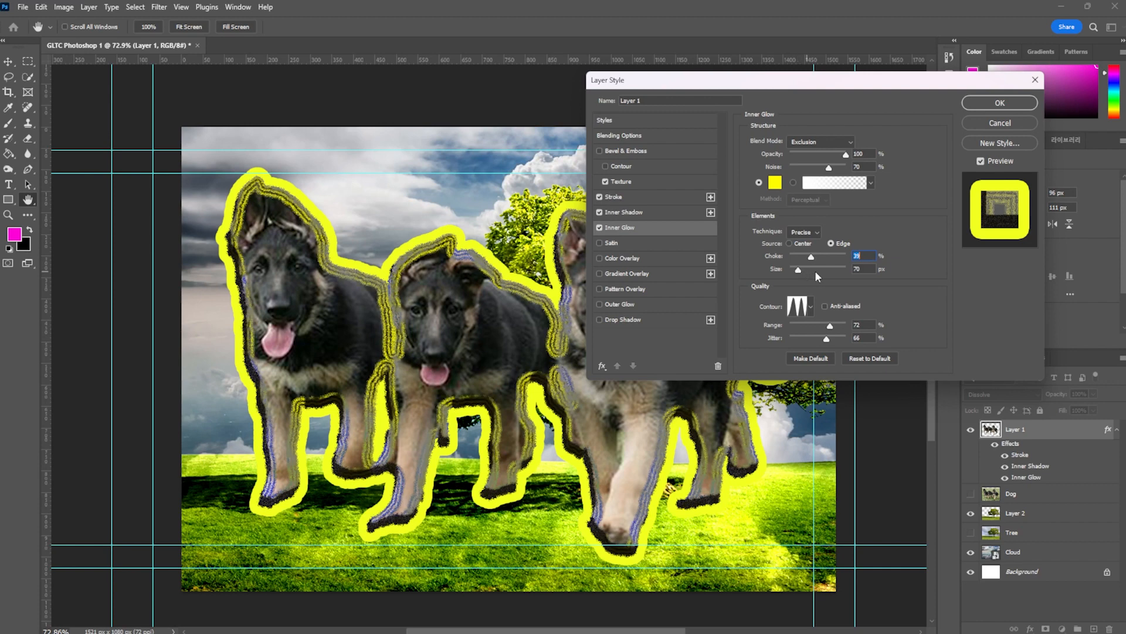
Turn off the Inner Shadow and Inner Glow effects in Layer 1's layer style.
left_click(600, 212)
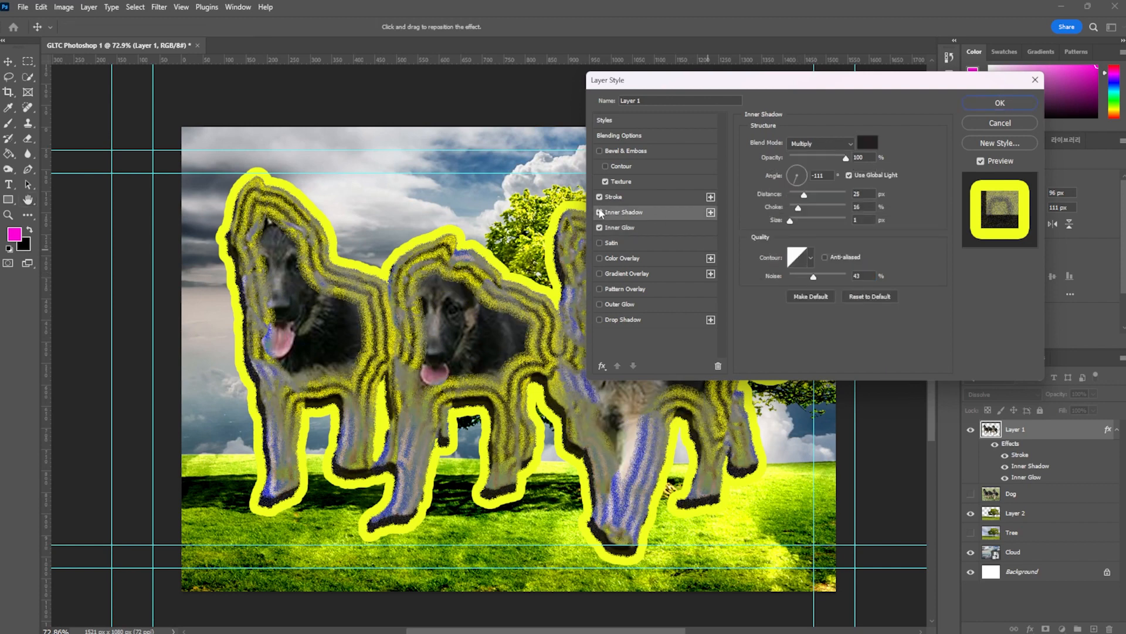
left_click(599, 212)
left_click(600, 227)
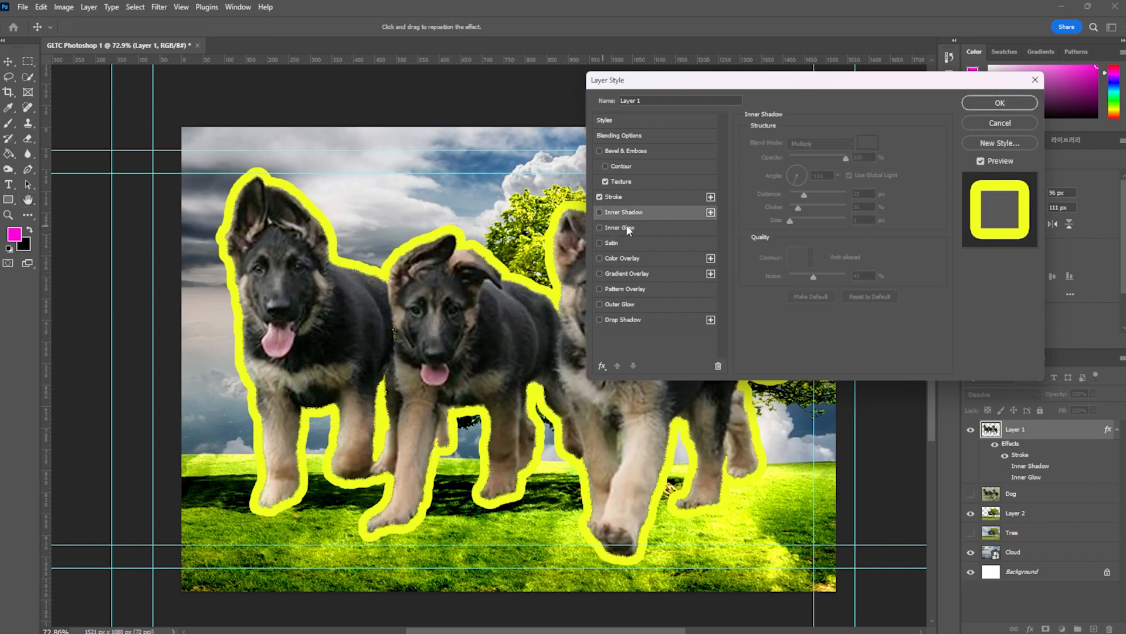
Try Color Overlay and then Satin on the dogs, reduce the satin opacity to 0%, and turn both effects off.
left_click(600, 258)
left_click(614, 258)
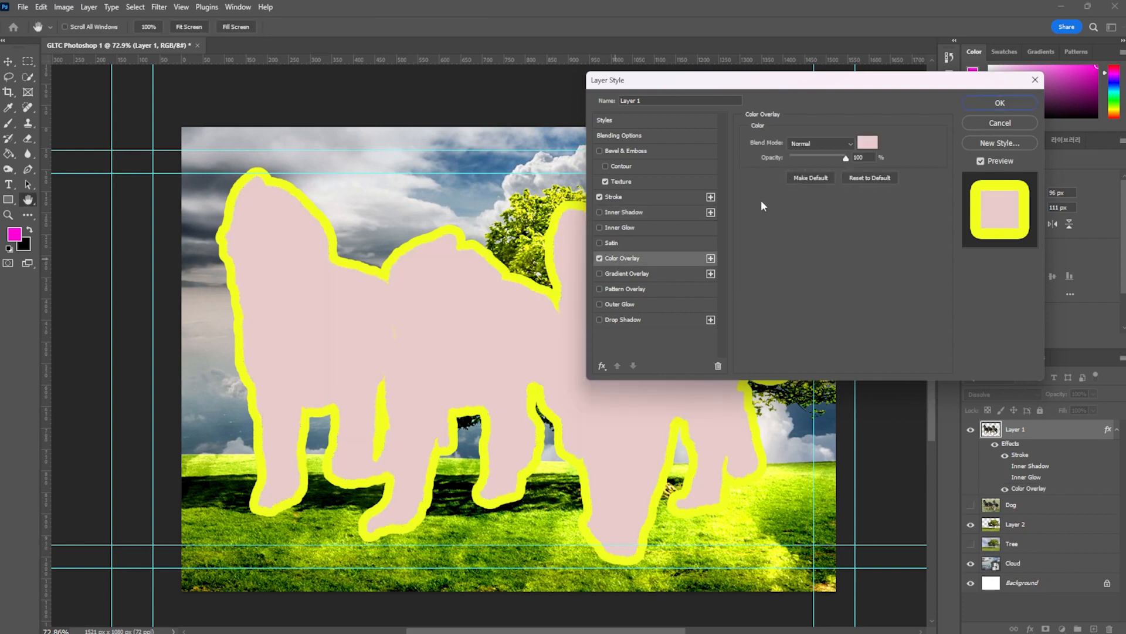
left_click(599, 242)
left_click(599, 258)
left_click(620, 241)
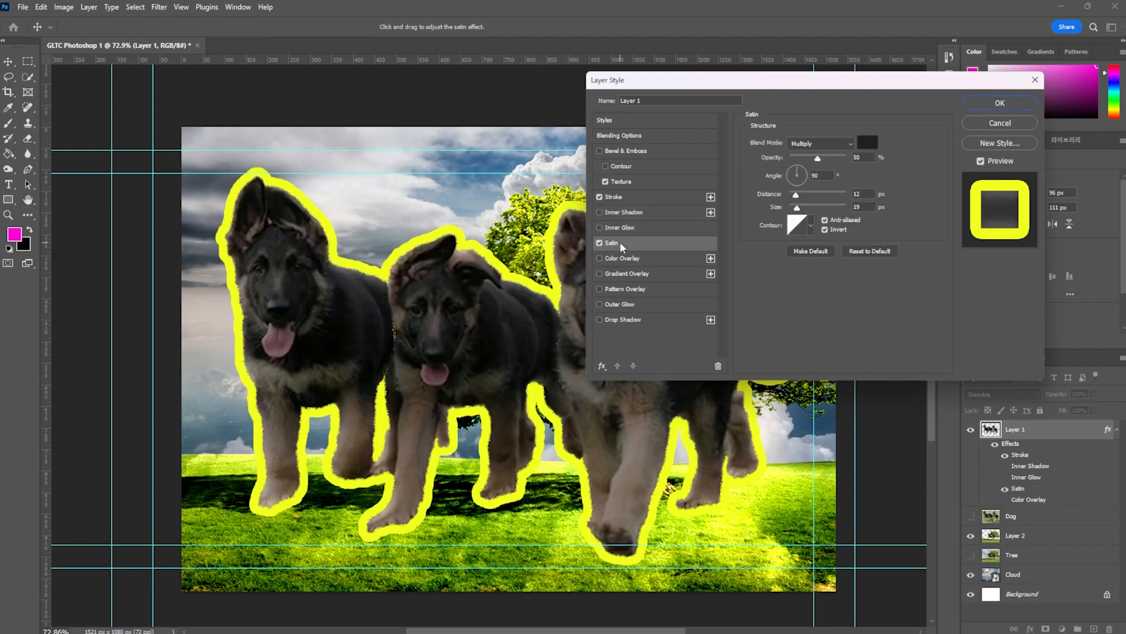
left_click_drag(817, 158, 730, 175)
left_click(600, 243)
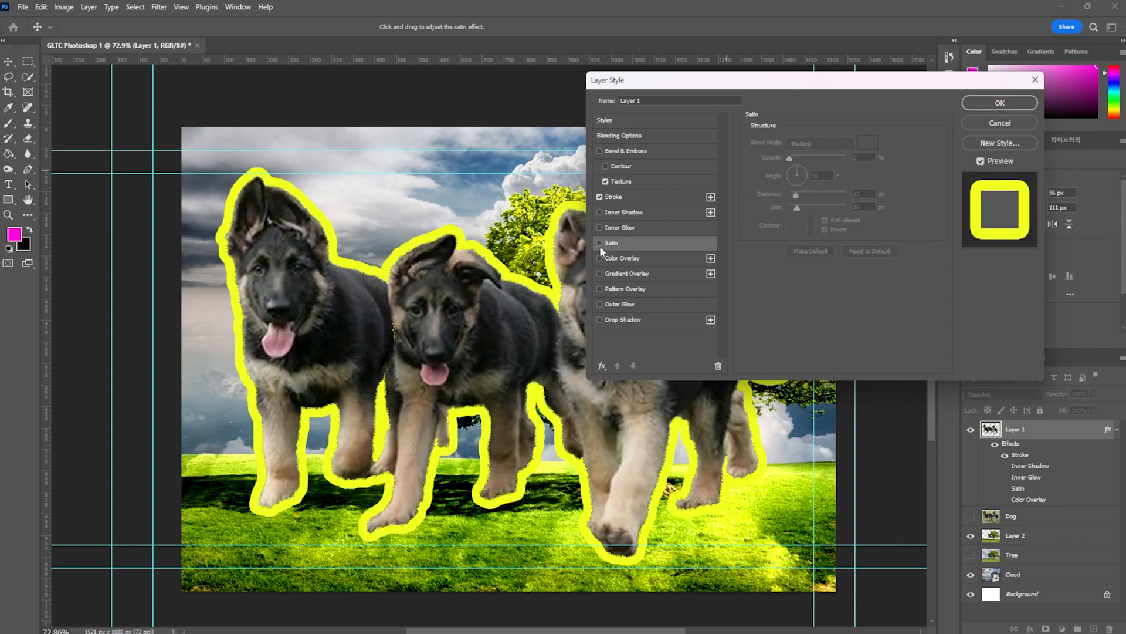
Preview Gradient Overlay and then Pattern Overlay on the dogs, turning each one off again.
left_click(599, 274)
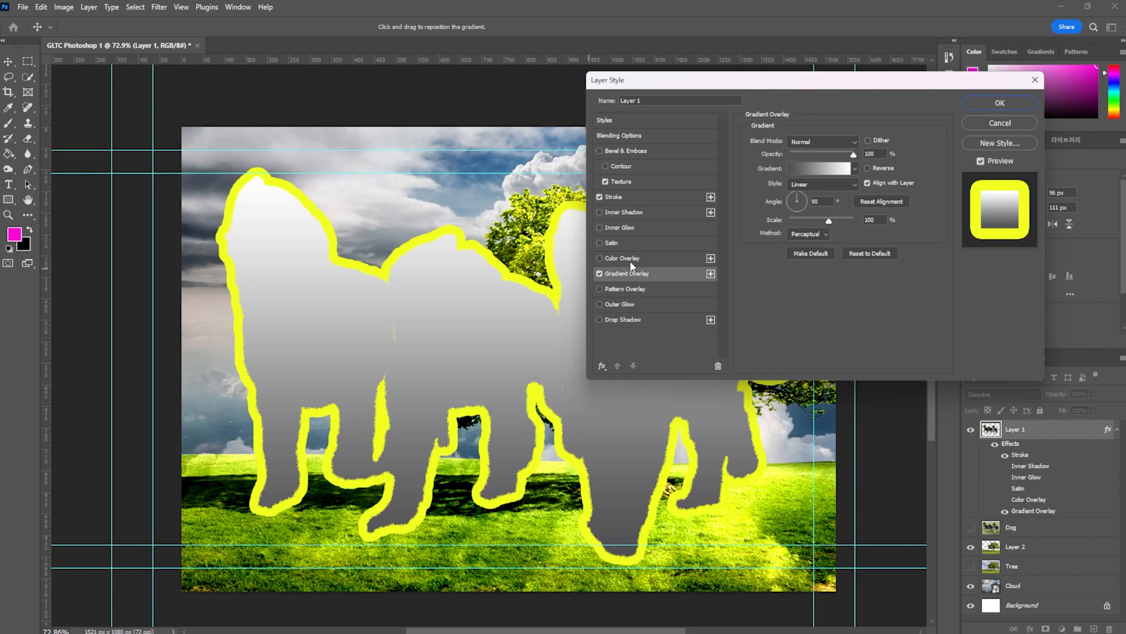
left_click(600, 273)
left_click(599, 288)
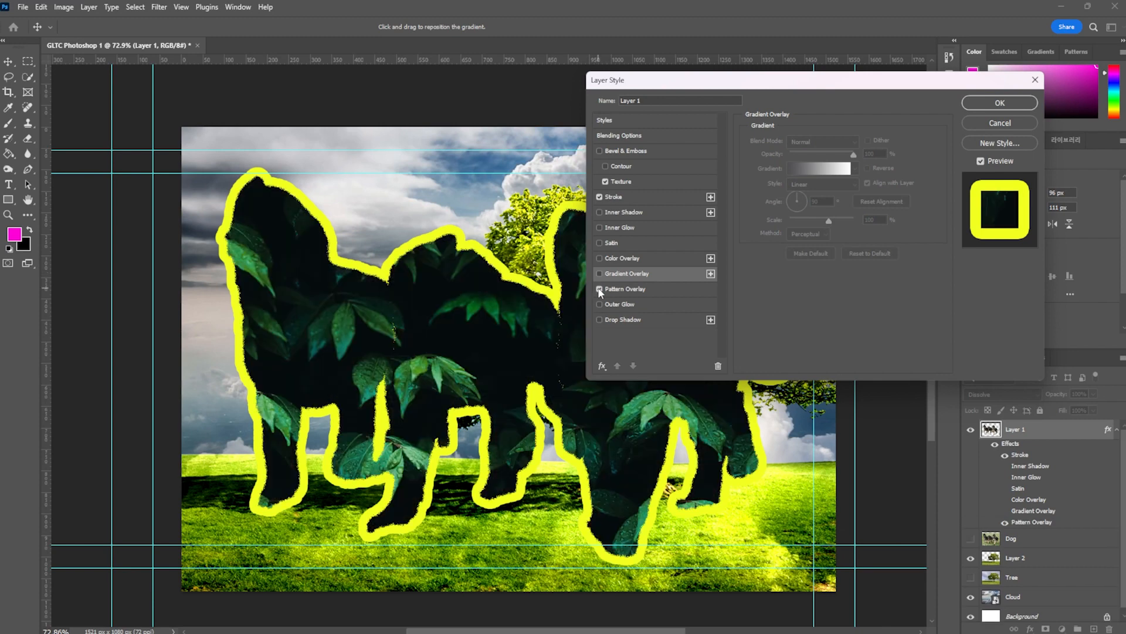
left_click(599, 288)
Enable Outer Glow on Layer 1 and set its color to a fully saturated bright yellow.
left_click(599, 304)
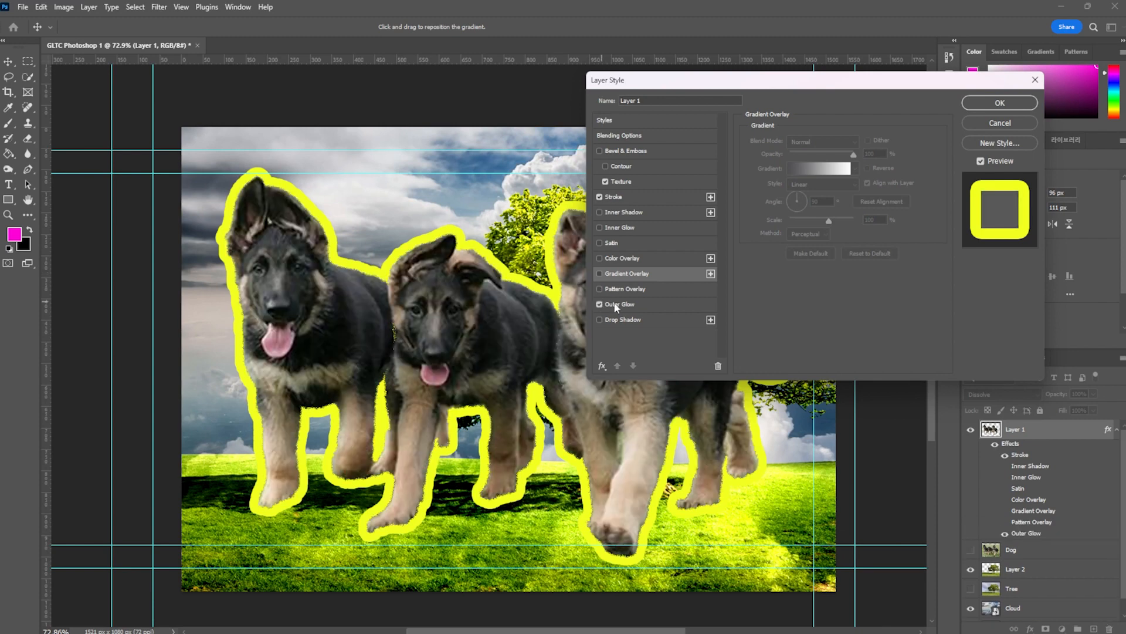
left_click(613, 304)
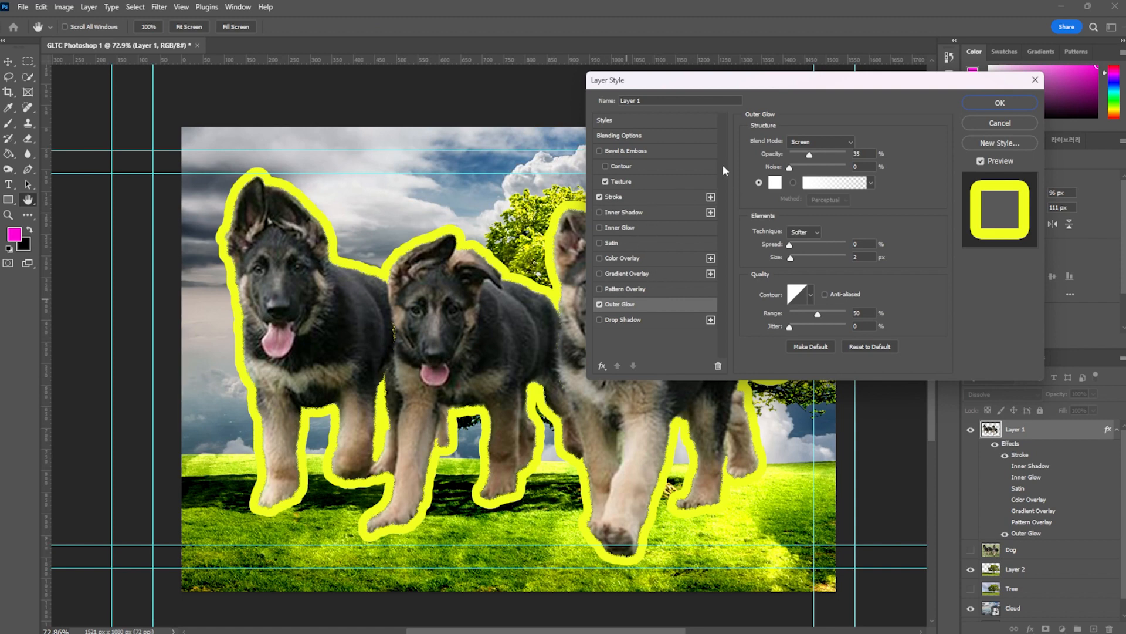
left_click(775, 183)
left_click(273, 365)
left_click(233, 265)
left_click(375, 234)
Set the outer glow to 100% opacity, 17% spread, 188 px size, 79% range and 29% jitter.
left_click_drag(810, 155, 875, 148)
left_click(765, 171)
left_click_drag(803, 261, 834, 269)
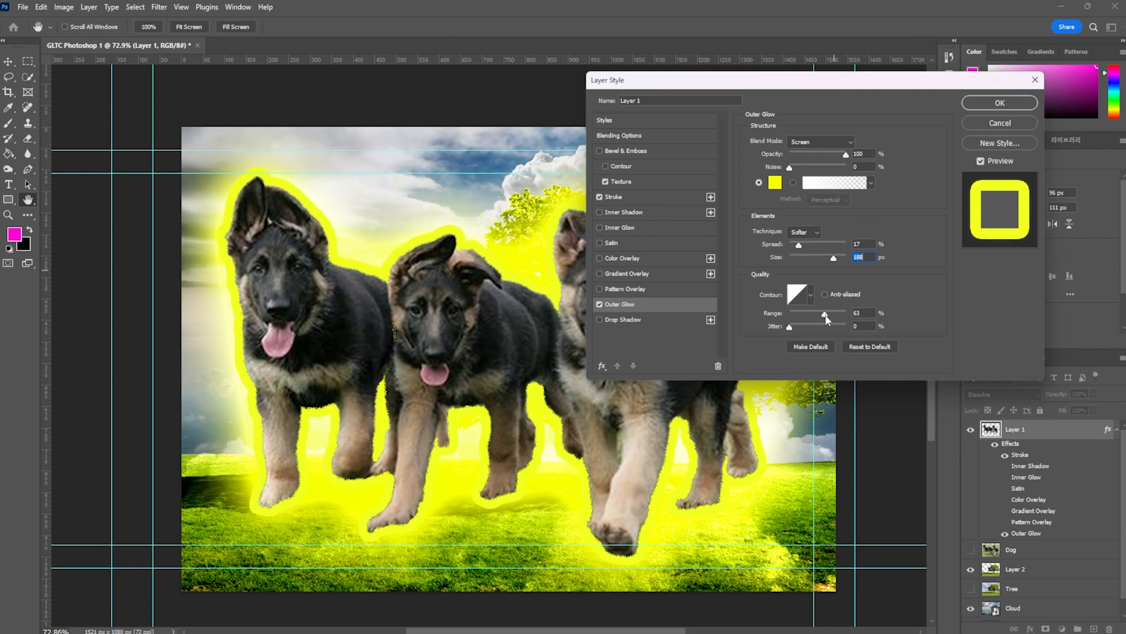
mouse_move(826, 319)
left_mouse_down()
mouse_move(769, 334)
mouse_move(814, 324)
left_mouse_up()
left_click_drag(829, 317, 835, 315)
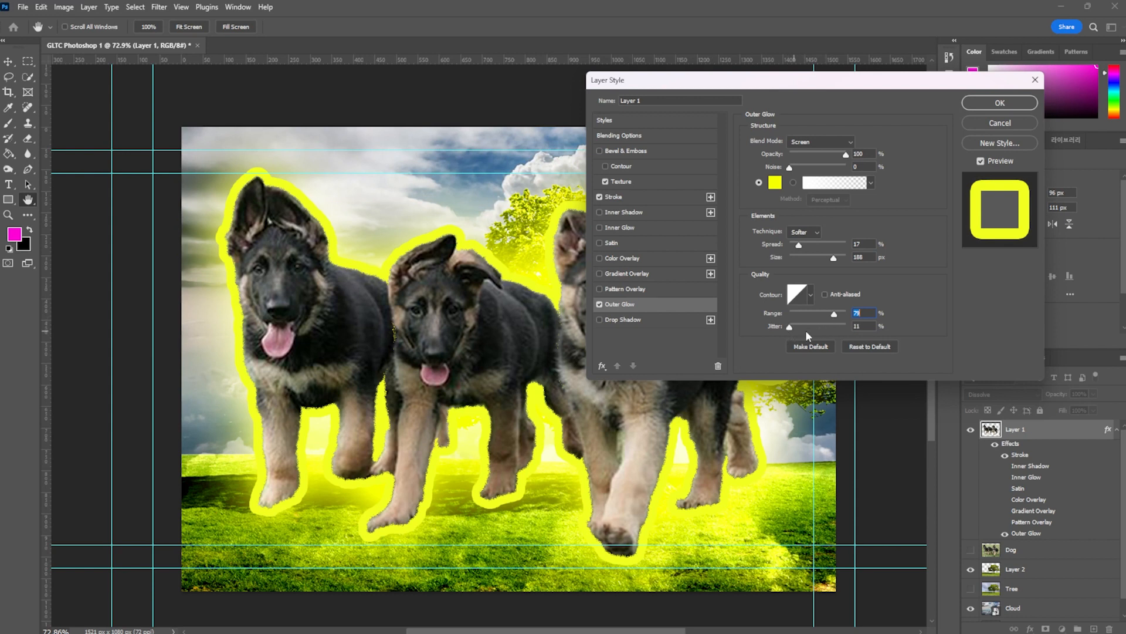
Enable Drop Shadow on Layer 1 with 48% opacity, a 139° angle and 87 px distance.
left_click(648, 319)
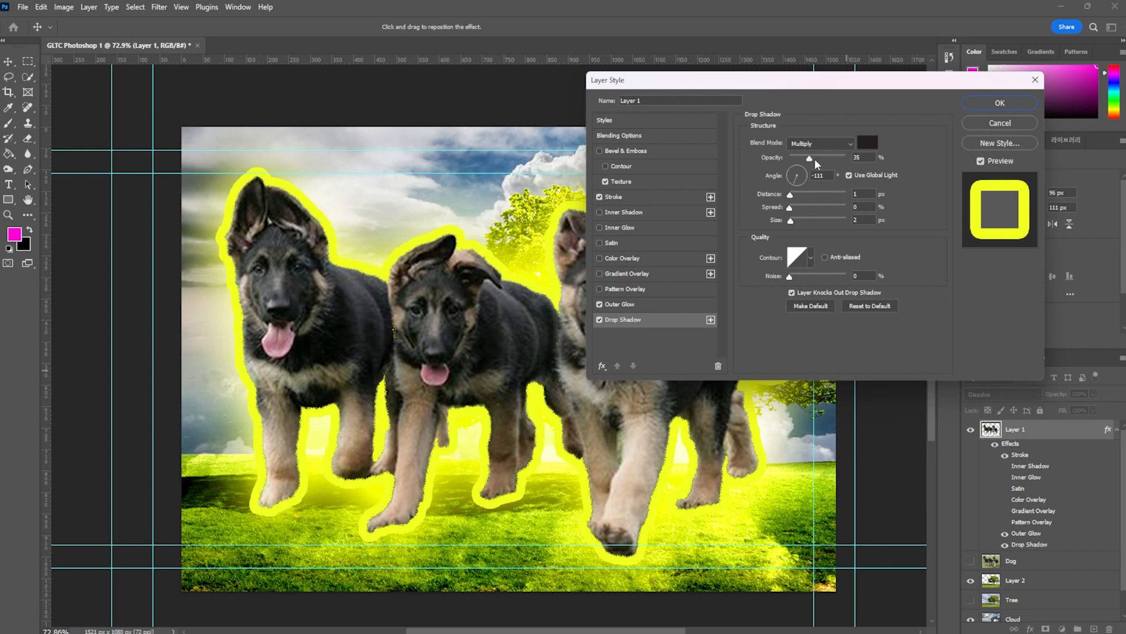
left_click_drag(825, 167, 817, 178)
left_click(803, 182)
mouse_move(831, 193)
left_mouse_down()
mouse_move(757, 218)
mouse_move(828, 200)
left_mouse_up()
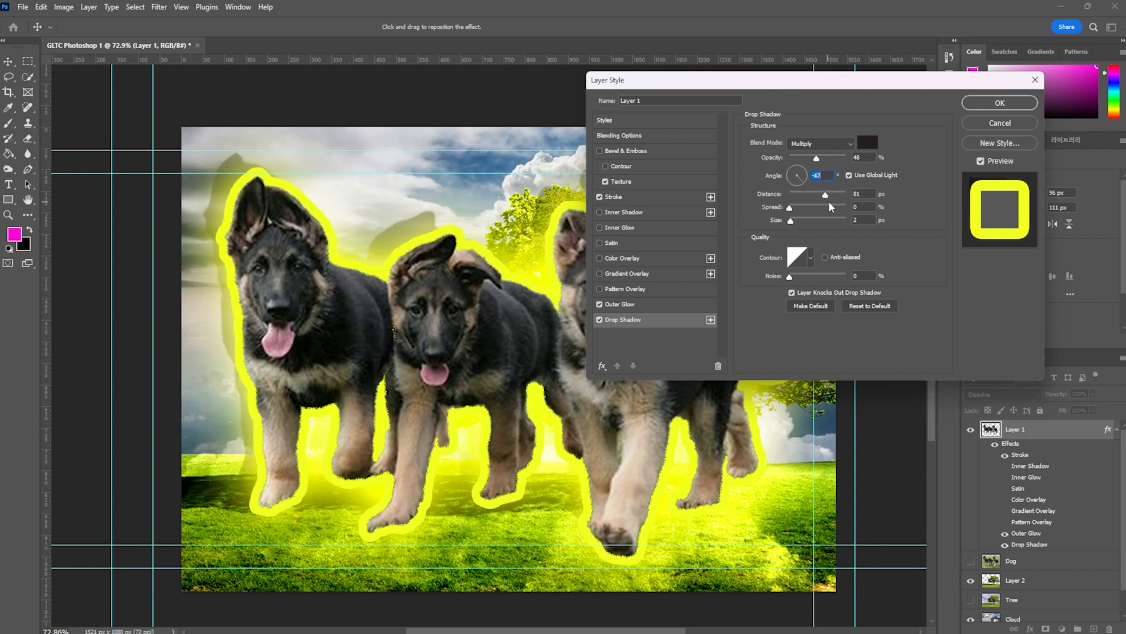
left_click_drag(751, 145, 761, 143)
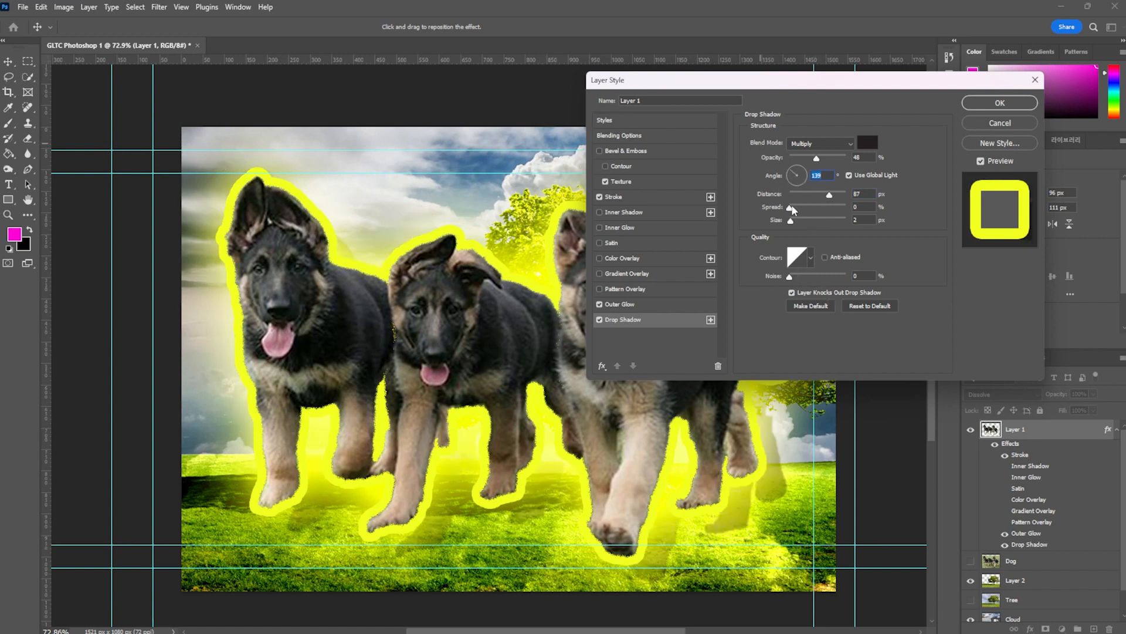
Give the drop shadow 64% spread, 18 px size and 36% noise, and apply Layer 1's layer style.
left_click_drag(808, 205, 797, 232)
left_click_drag(790, 276, 793, 273)
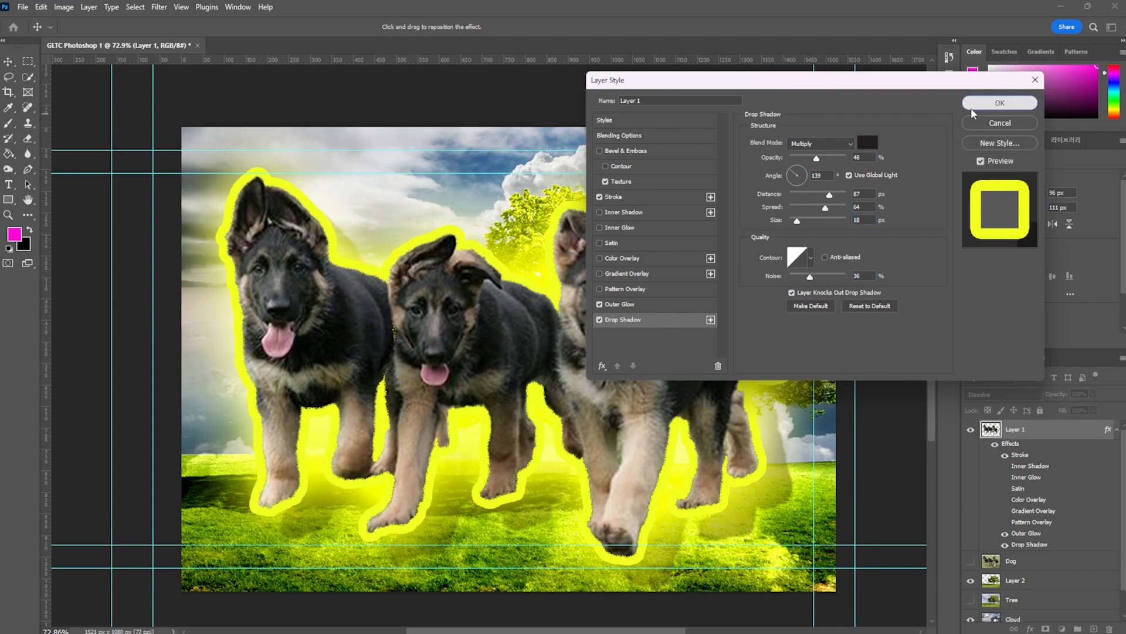
left_click(974, 104)
Scale the dogs down to about 487 × 330 px and place them on the grass to the left of the tree trunk.
left_click_drag(787, 174, 543, 346)
left_click_drag(471, 389, 432, 421)
left_click_drag(399, 465, 525, 459)
key("Return")
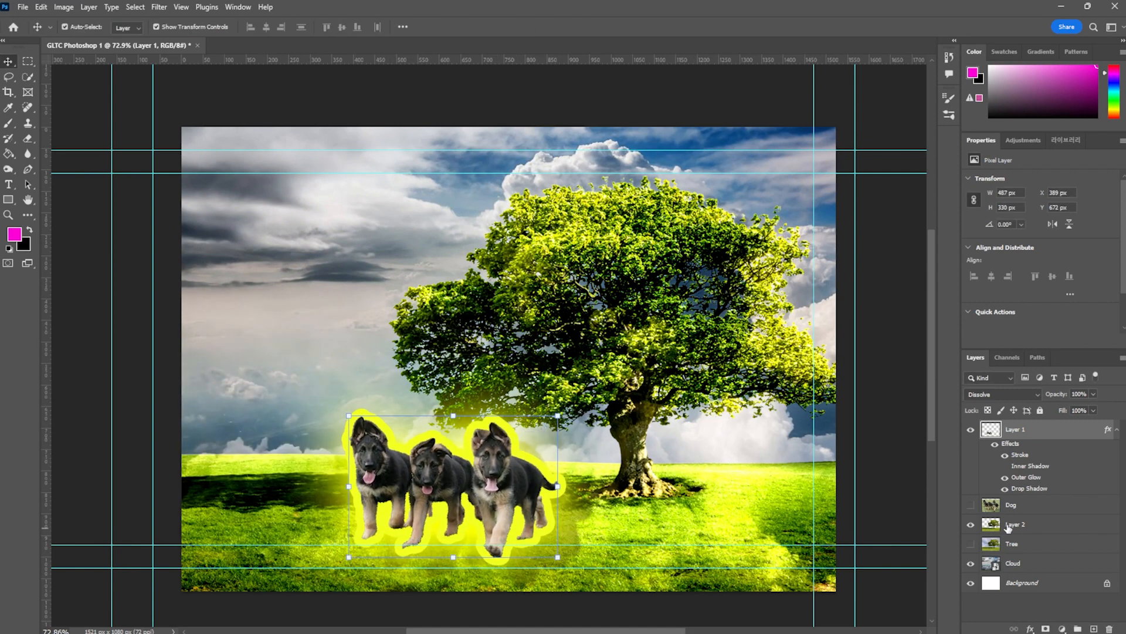
Open the layer style of Layer 2 with the tree and enable Outer Glow.
left_click(1035, 546)
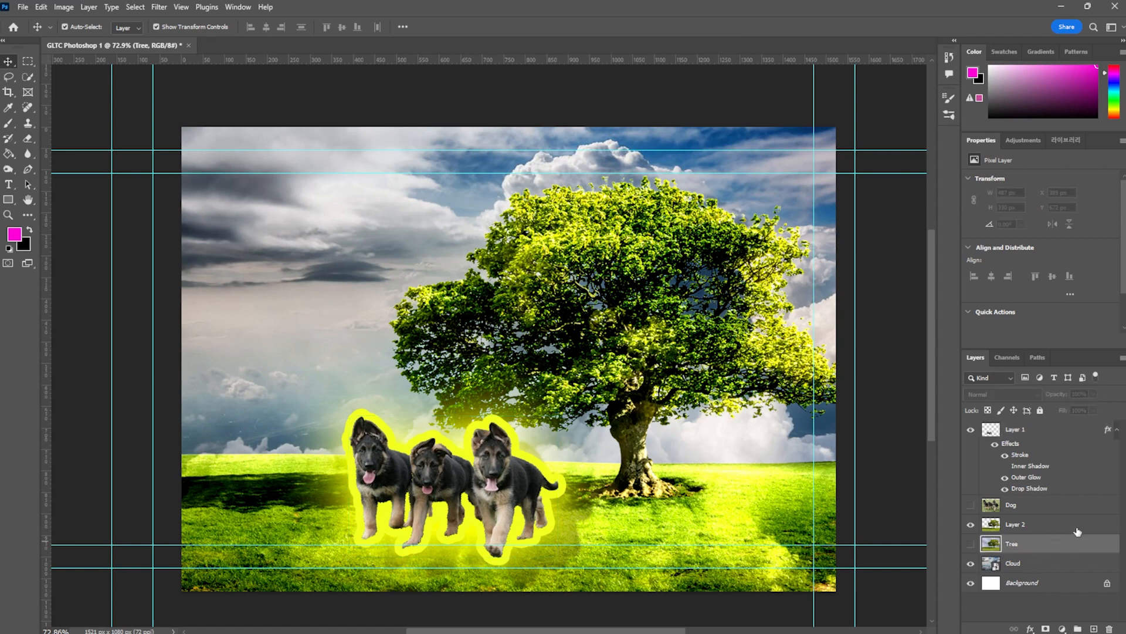
left_click(1077, 531)
double_click(1087, 531)
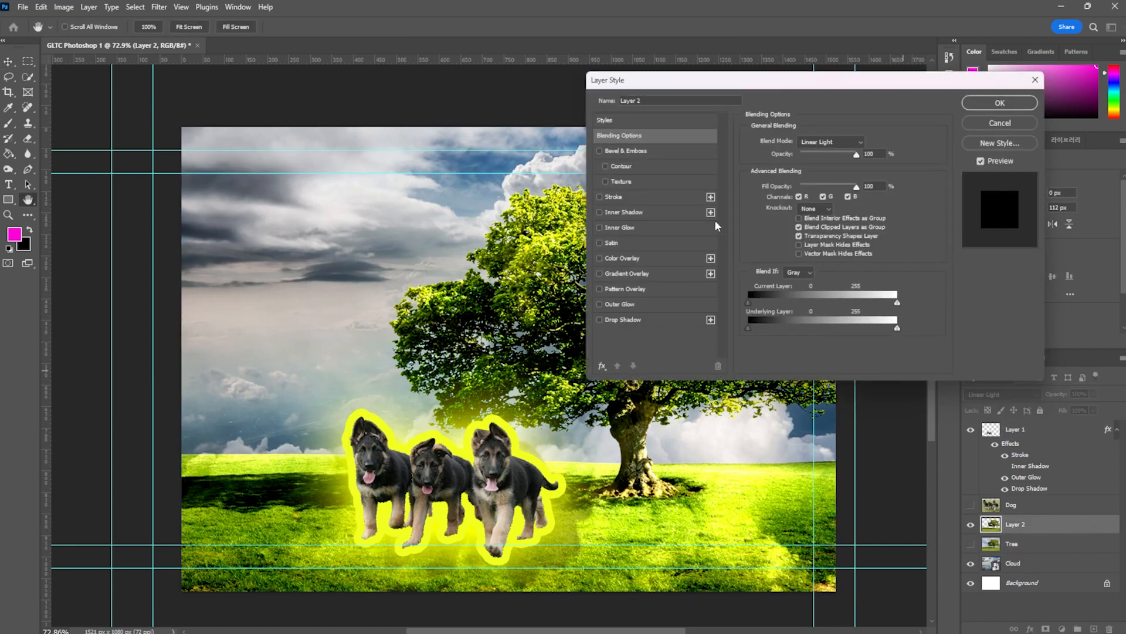
left_click(599, 304)
left_click(620, 303)
Try red and blue for Layer 2's outer glow, settle on bright green 00ff18, and apply the layer style.
left_click(773, 182)
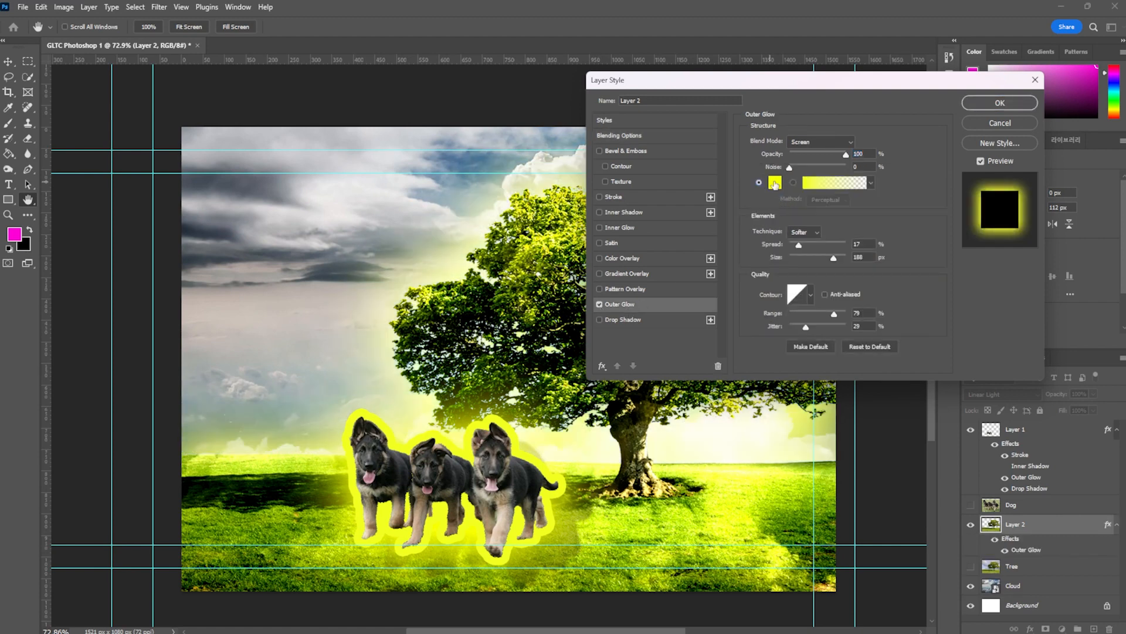
left_click(275, 240)
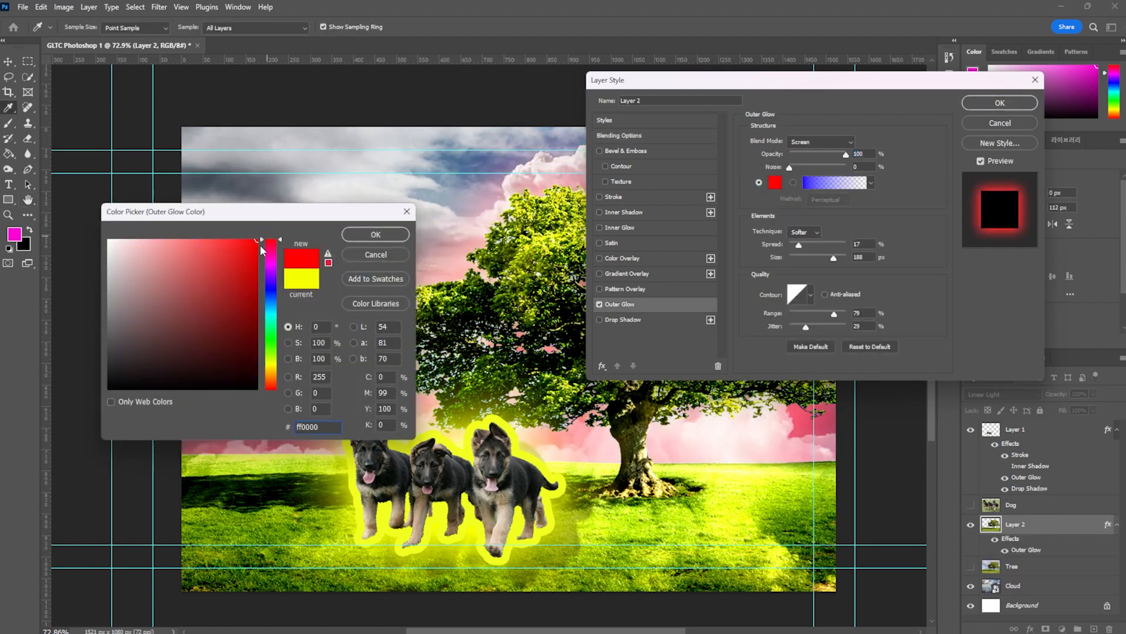
left_click(274, 270)
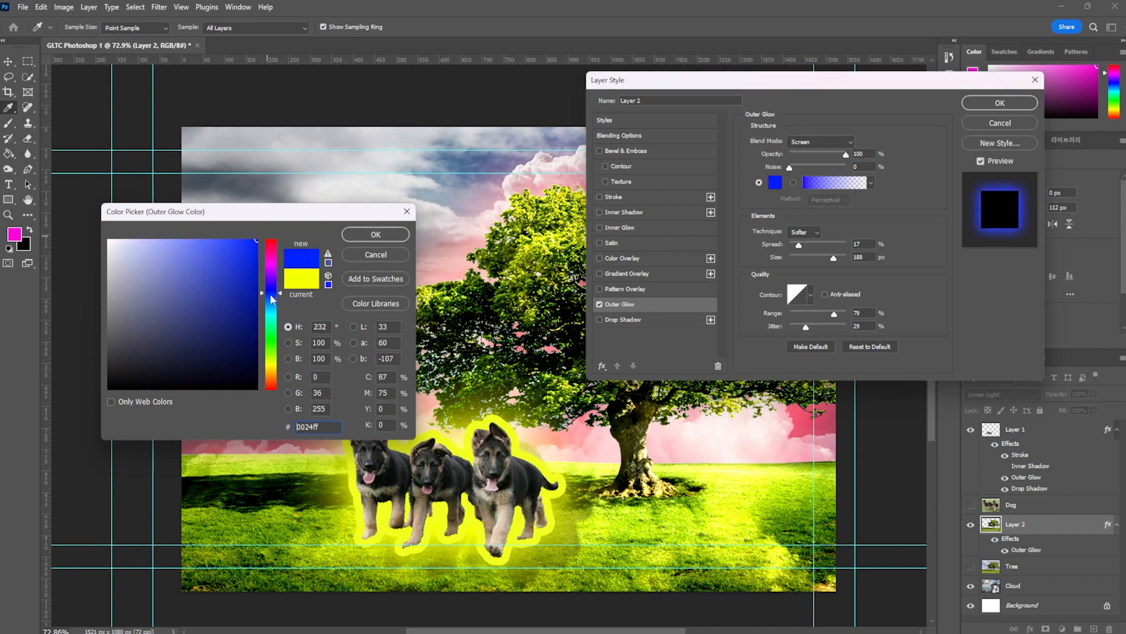
left_click(280, 333)
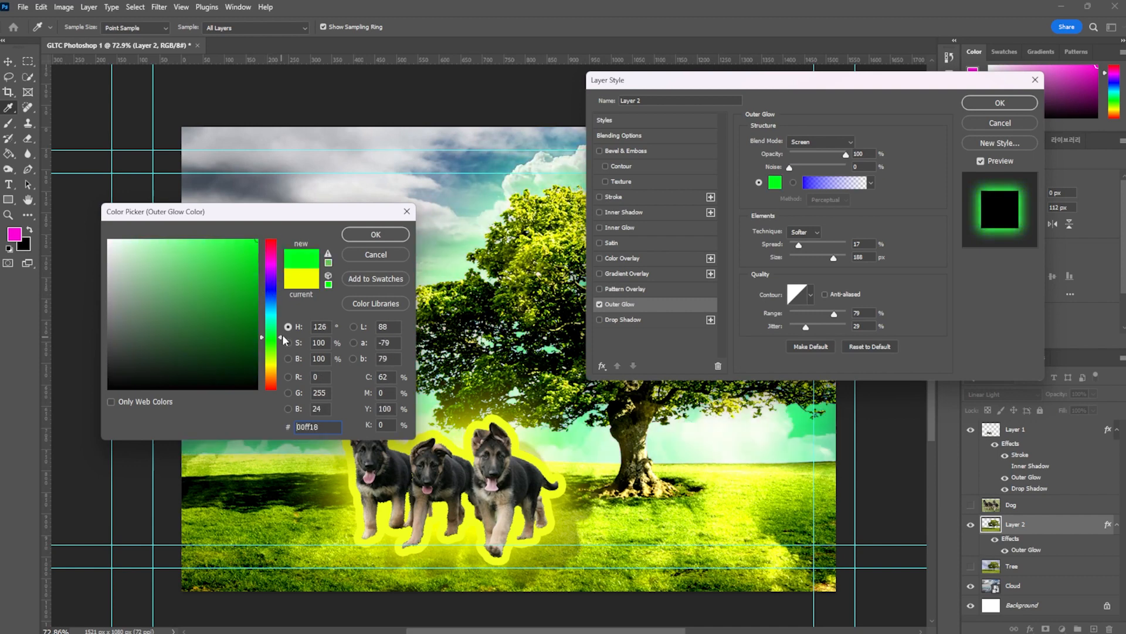
left_click(375, 234)
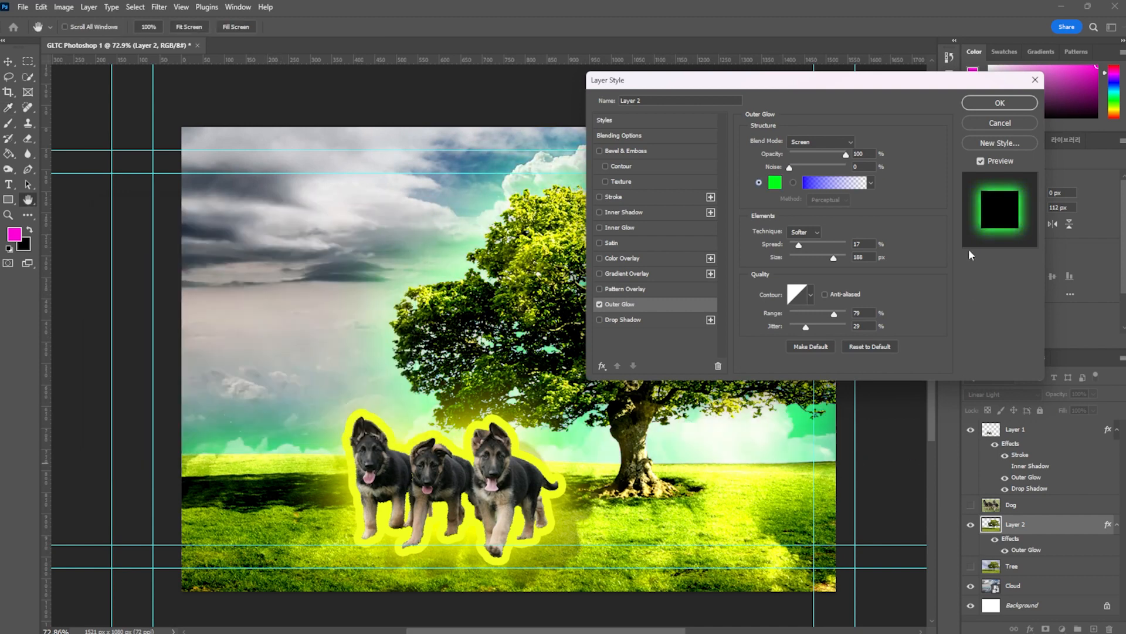
left_click(1009, 98)
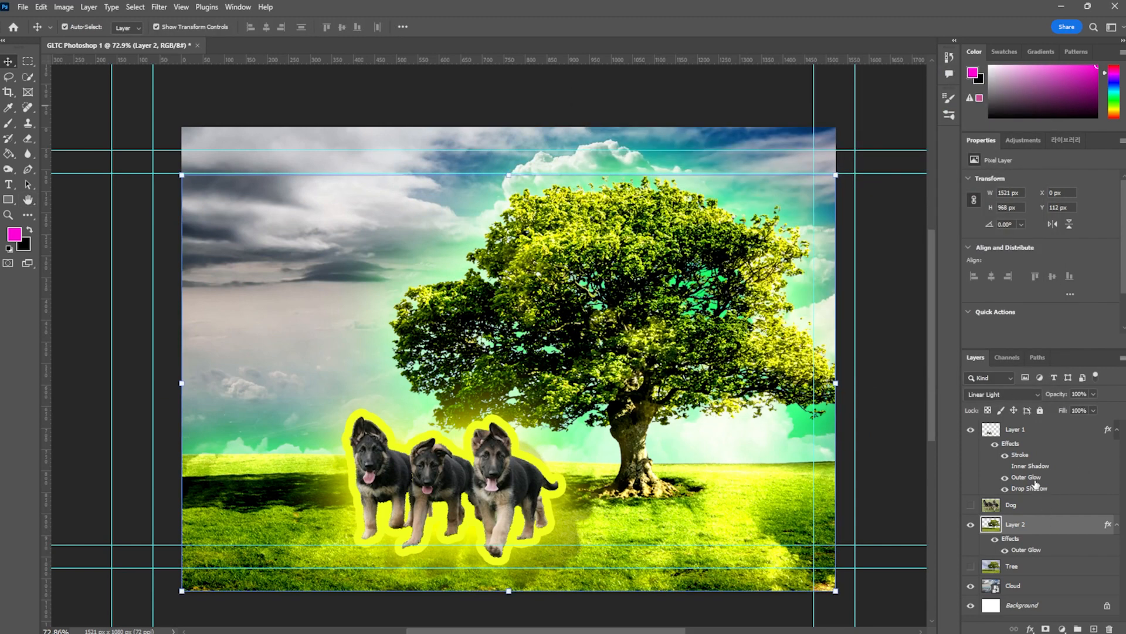
Open the Cloud layer's layer style, enable Inner Glow and show its settings.
left_click(1071, 588)
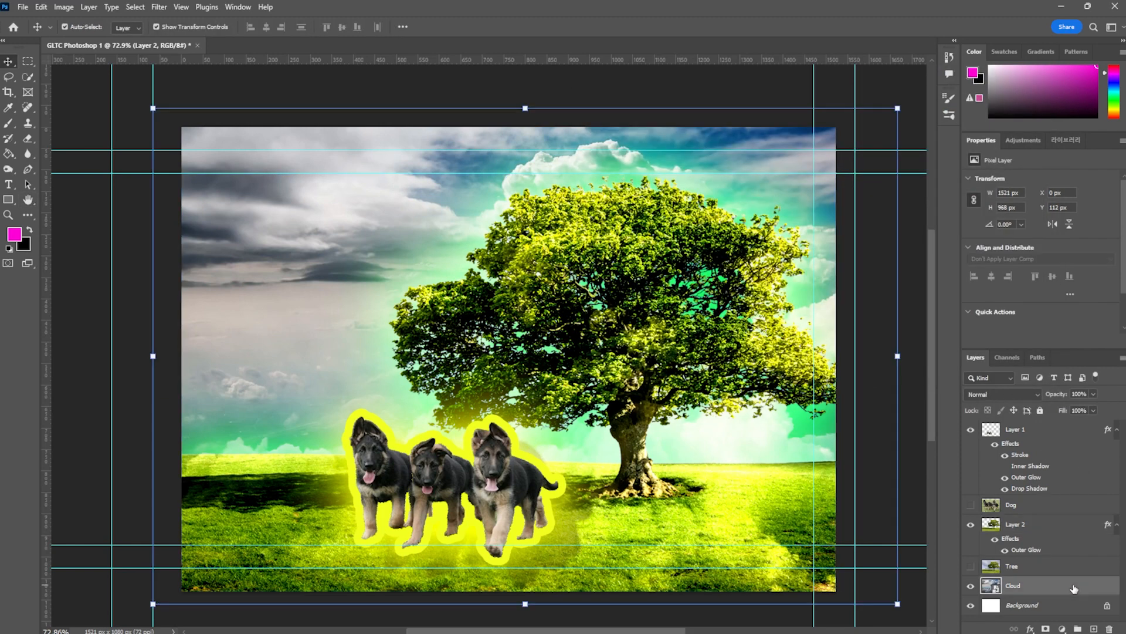
double_click(1085, 588)
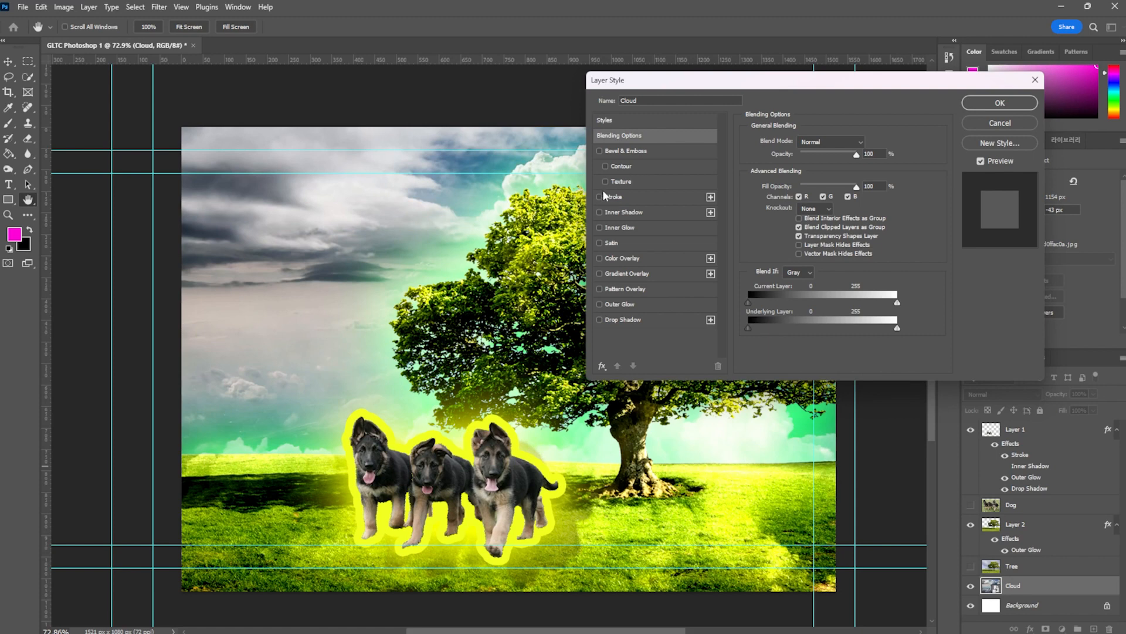
left_click(598, 226)
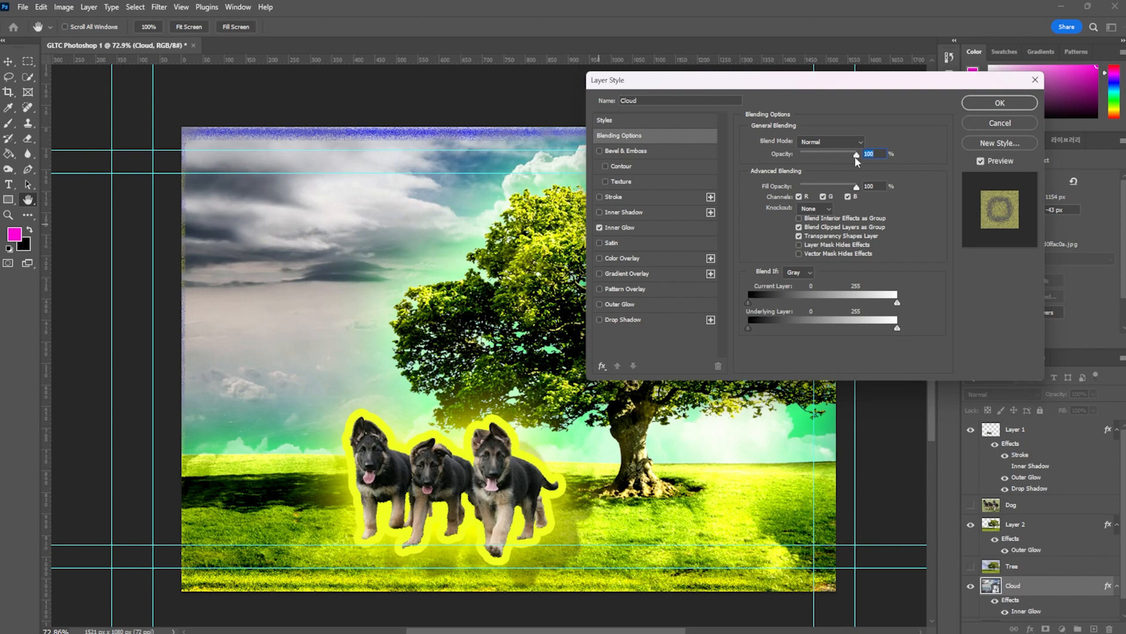
left_click(627, 227)
Set the Cloud layer's inner glow to 0% noise, 0% choke, 163 px size and 47% range, and apply it.
left_click_drag(829, 167, 743, 182)
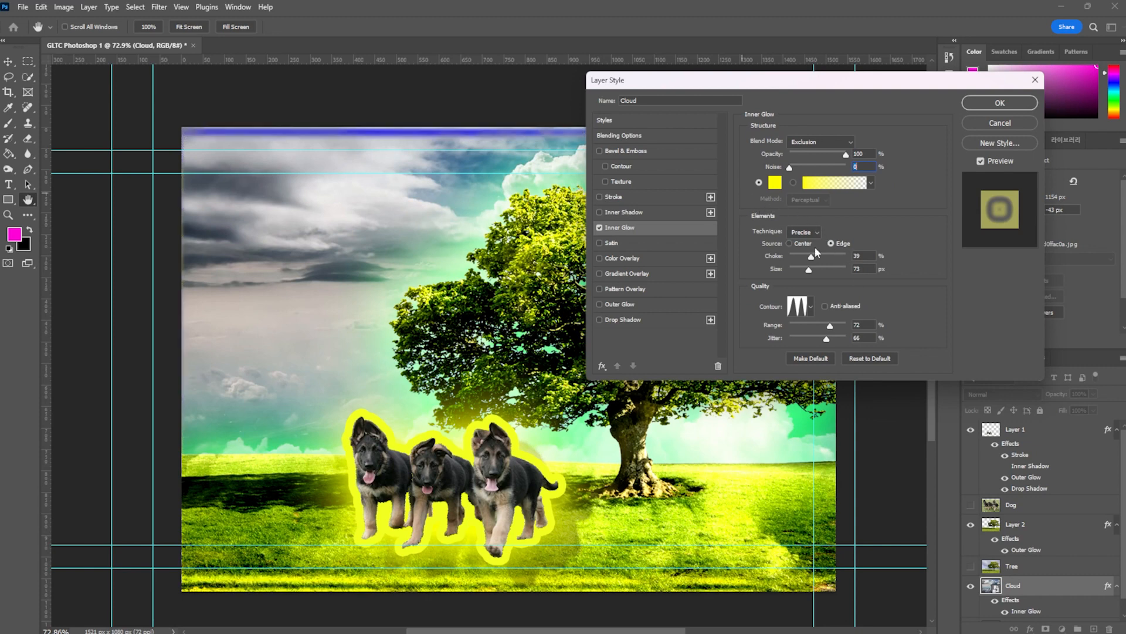
left_click_drag(808, 270, 765, 251)
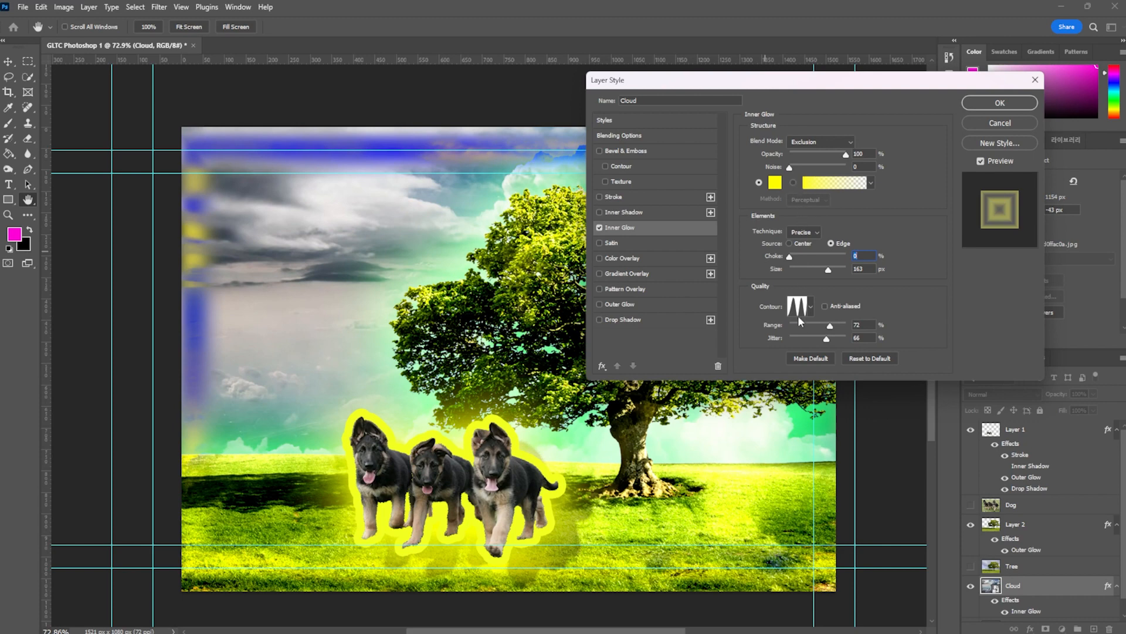
left_click_drag(829, 325, 787, 325)
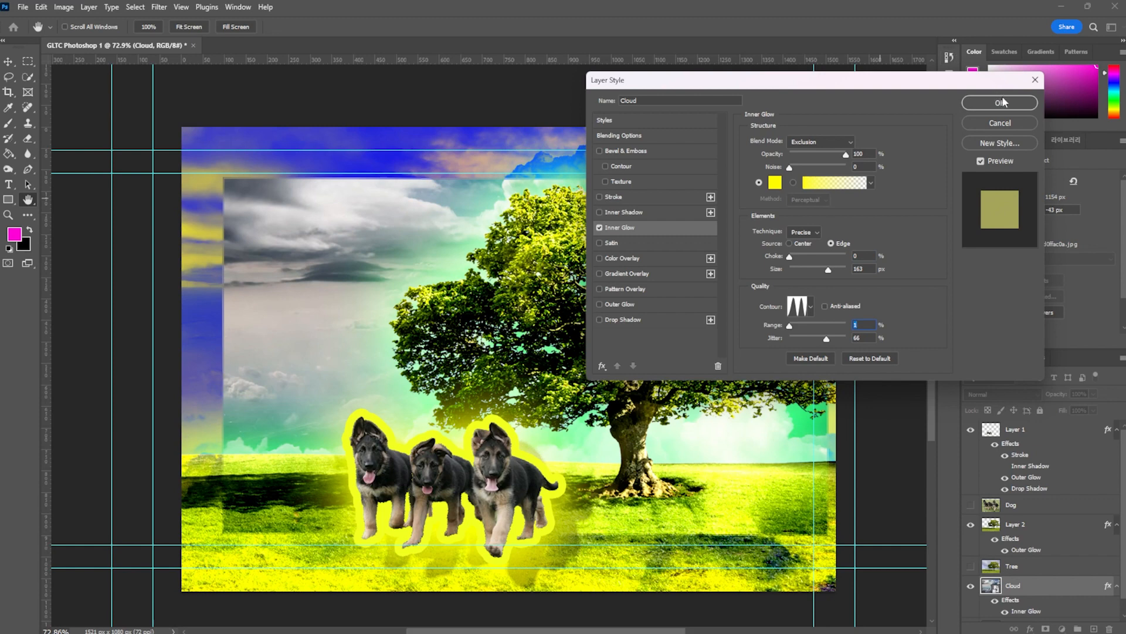
left_click_drag(821, 322, 816, 324)
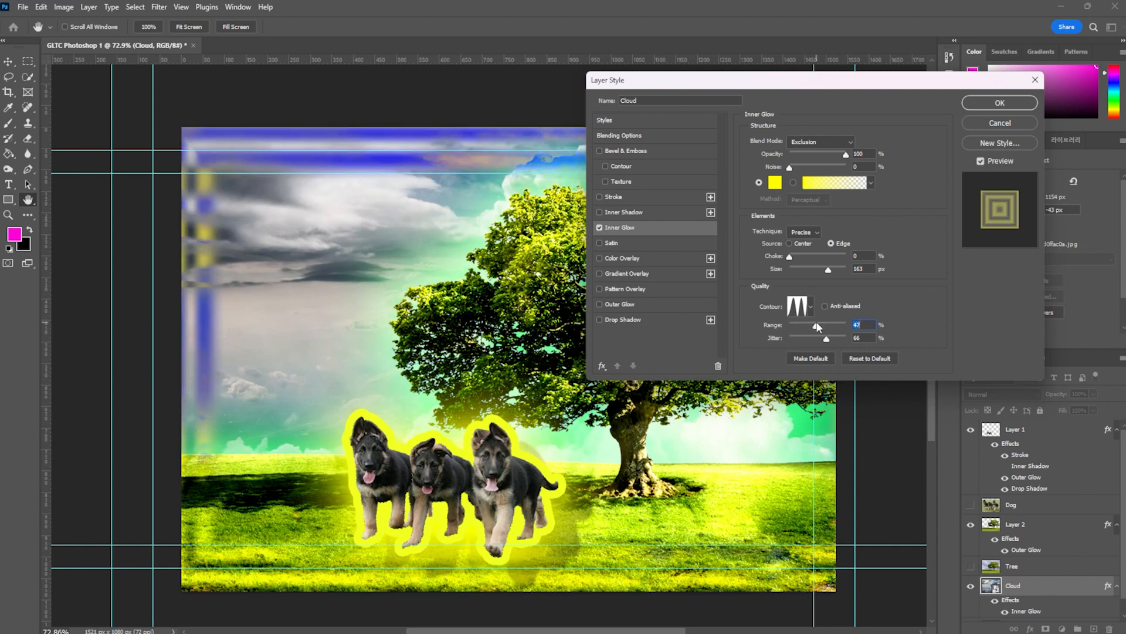
left_click(1005, 101)
Leave the Cloud layer's transform unchanged, try the Triangle Tool, and switch to the Rectangle Tool.
key("ctrl+t")
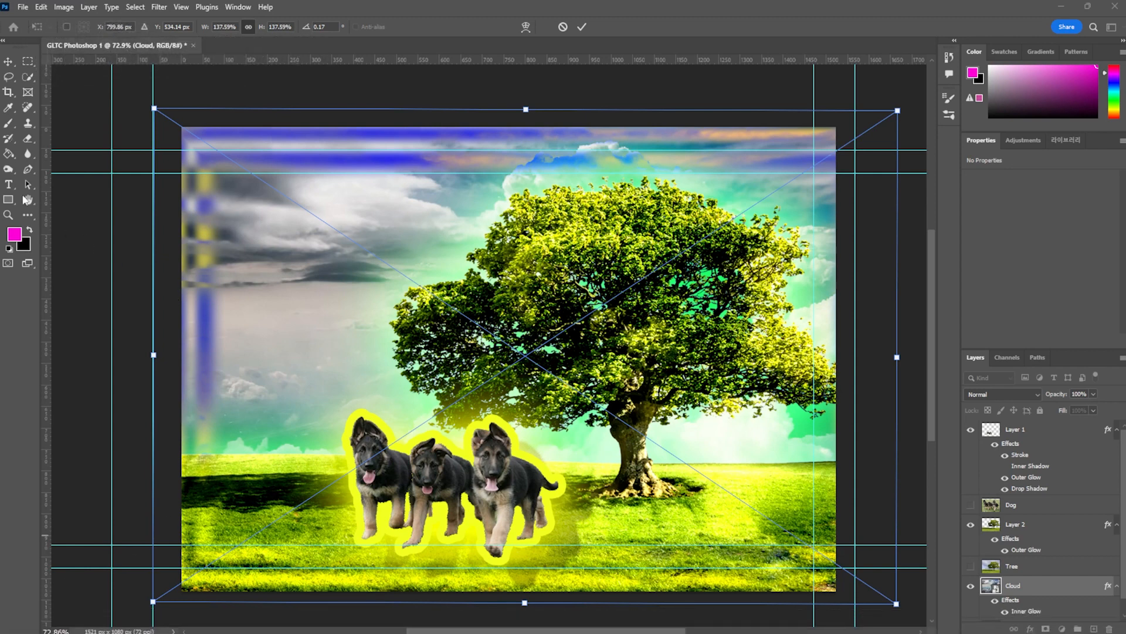
left_click(9, 200)
left_click(59, 221)
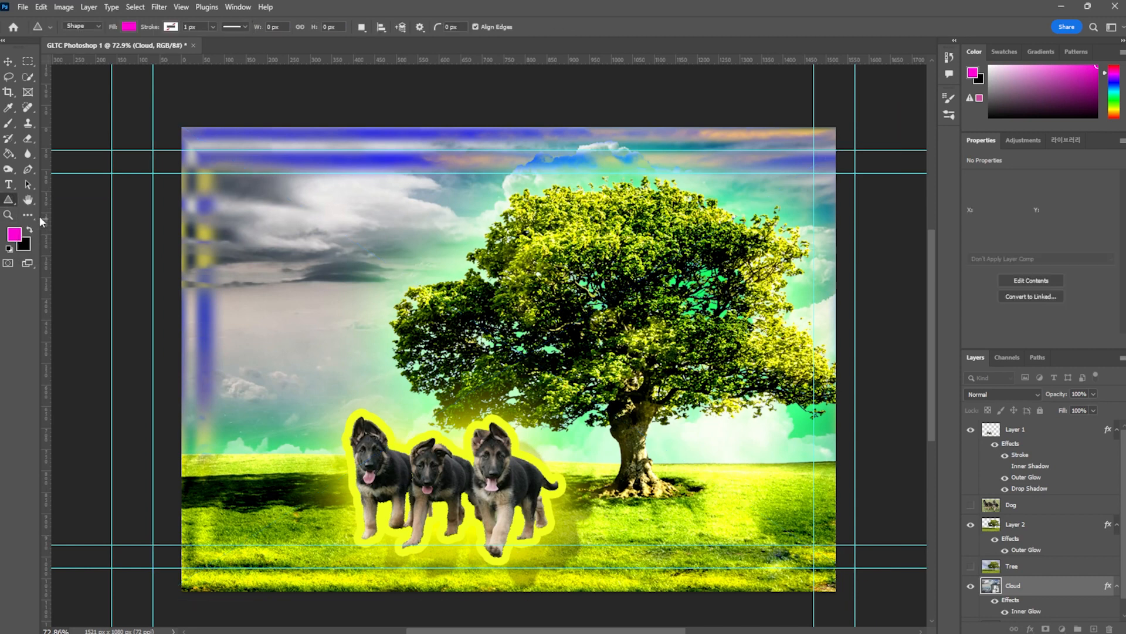
left_click(6, 202)
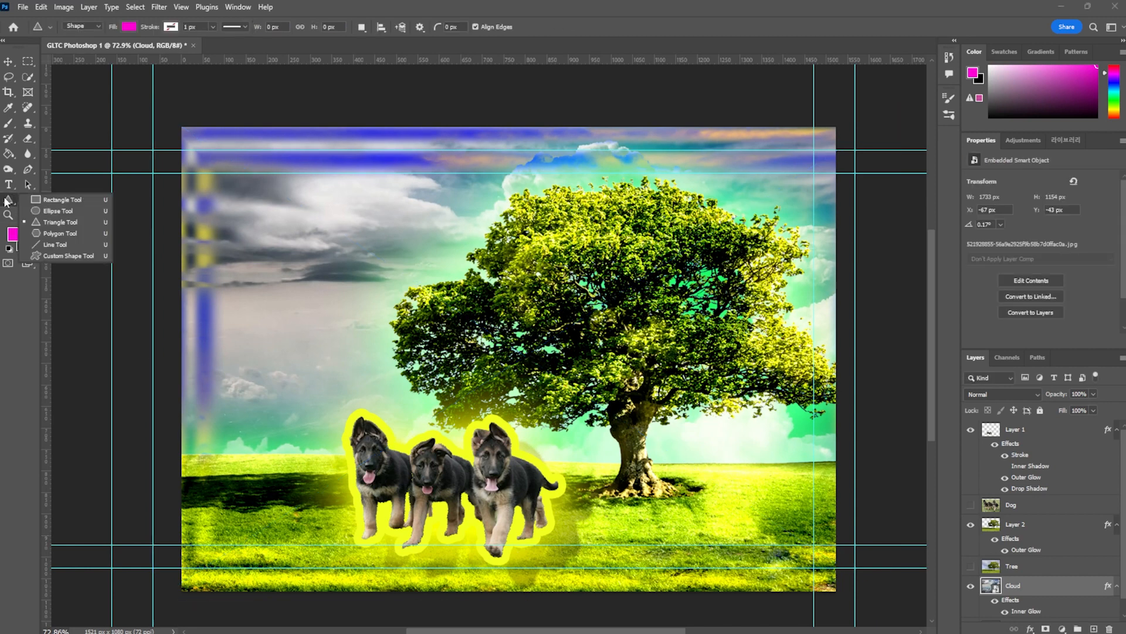
left_click(54, 198)
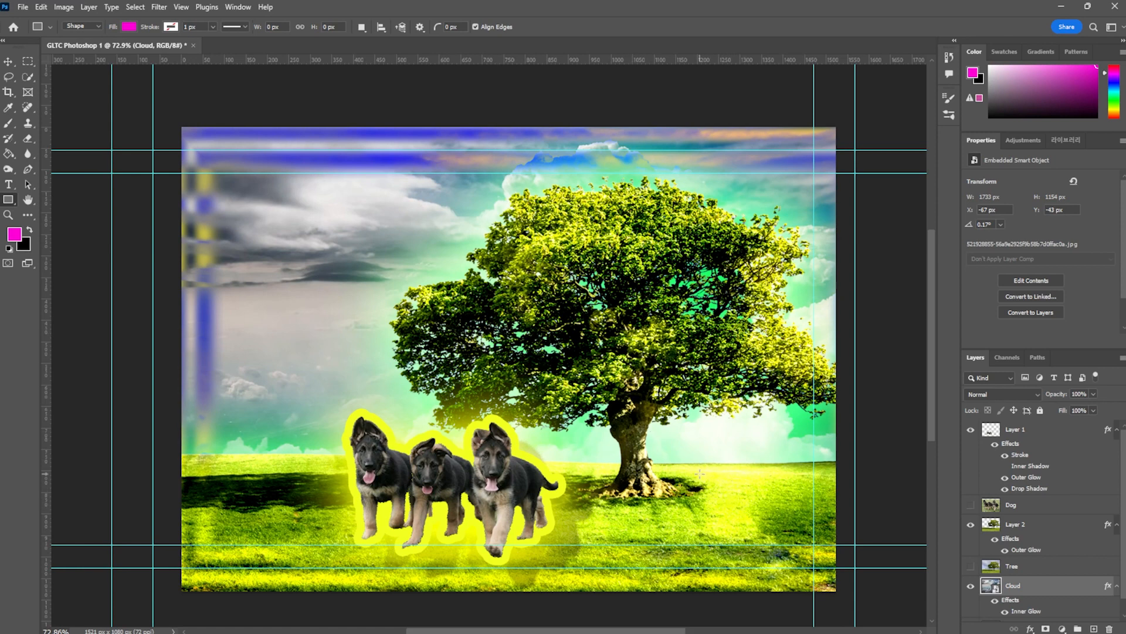
left_click_drag(213, 429, 326, 504)
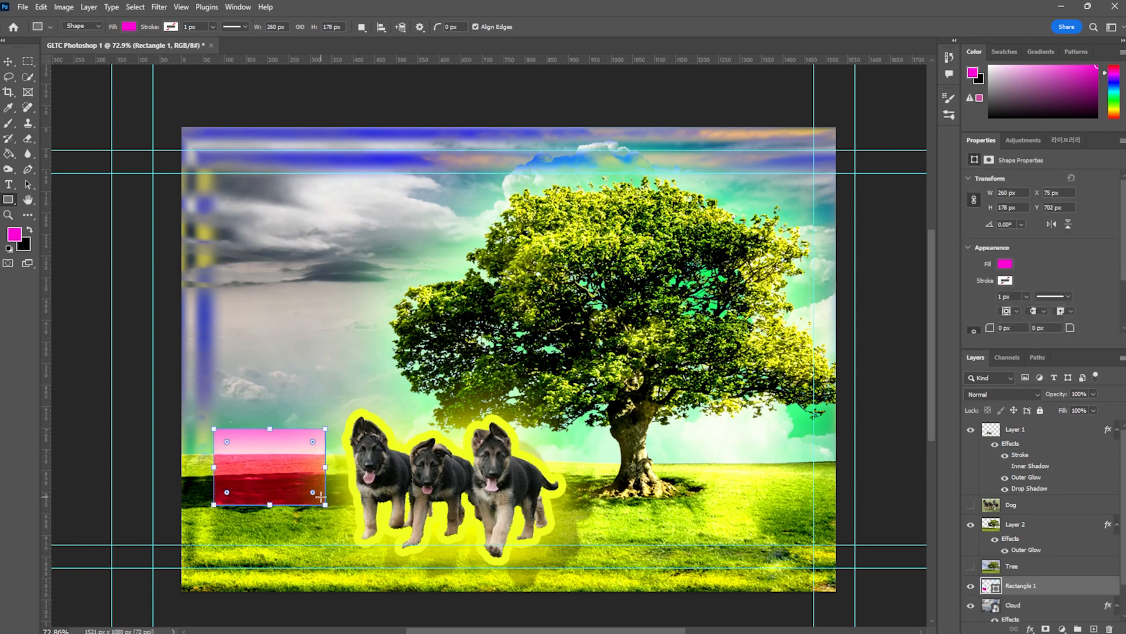
key("ctrl+z")
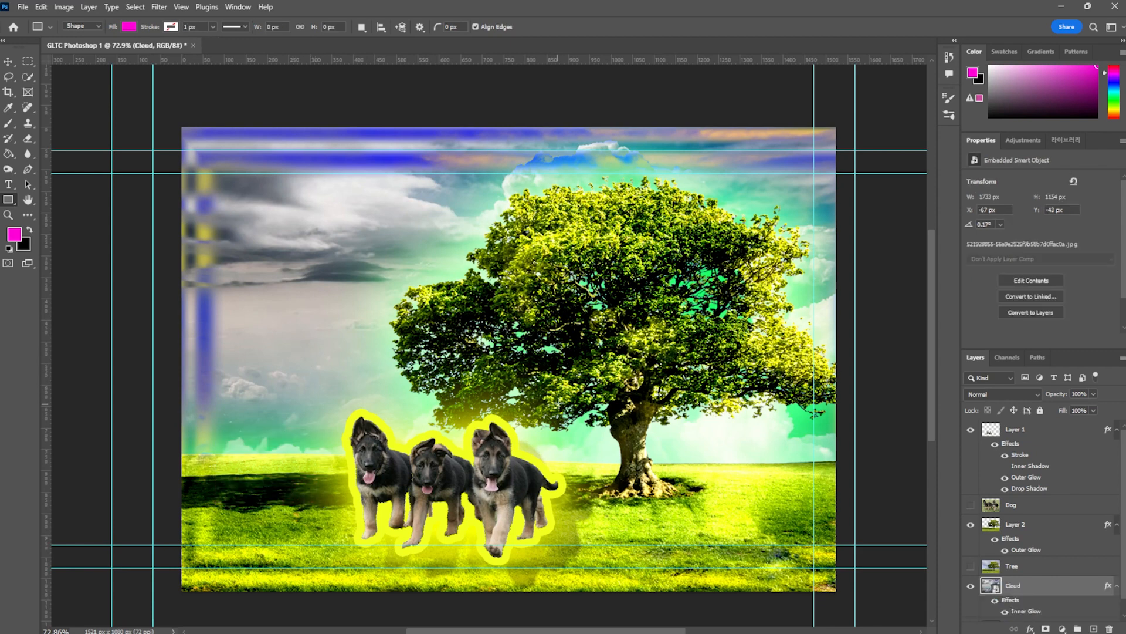
left_click(1094, 628)
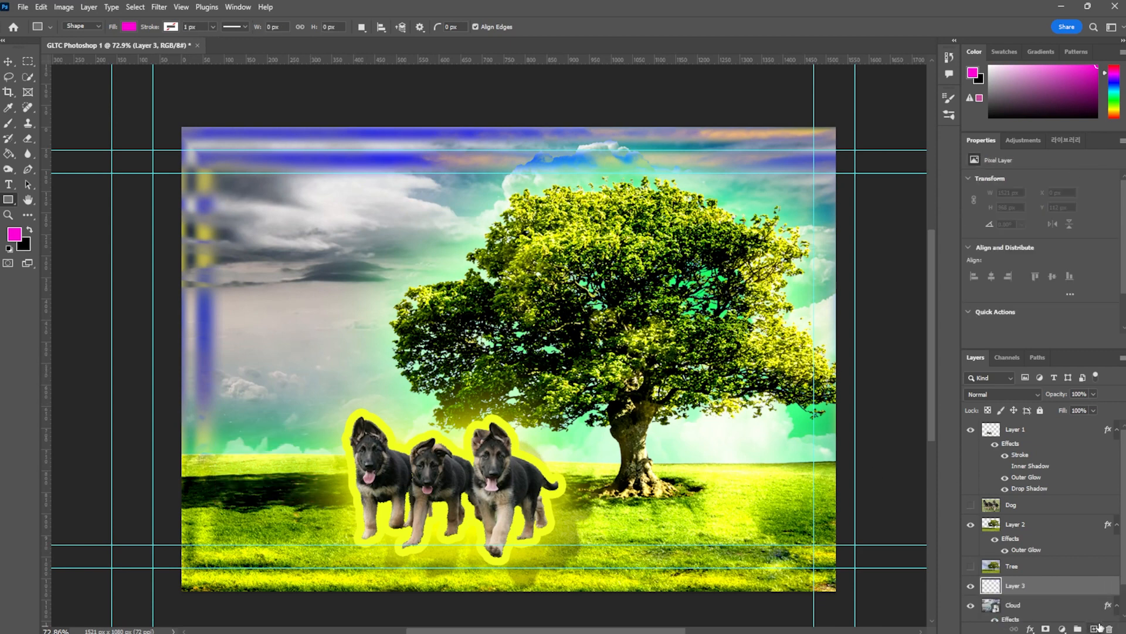
key("ctrl+z")
Add a new layer above the Cloud layer and set the foreground color to dark brown 3b1f1f.
left_click(1094, 629)
left_click(14, 234)
mouse_move(277, 258)
left_mouse_down()
mouse_move(284, 340)
mouse_move(280, 299)
mouse_move(294, 312)
mouse_move(295, 300)
mouse_move(276, 246)
mouse_move(321, 345)
mouse_move(222, 338)
mouse_move(177, 354)
left_mouse_up()
left_click(365, 233)
Try drawing dark brown rectangles of different sizes from the new layer beneath the tree and dog layers.
mouse_move(222, 420)
left_mouse_down()
mouse_move(276, 452)
mouse_move(295, 505)
left_mouse_up()
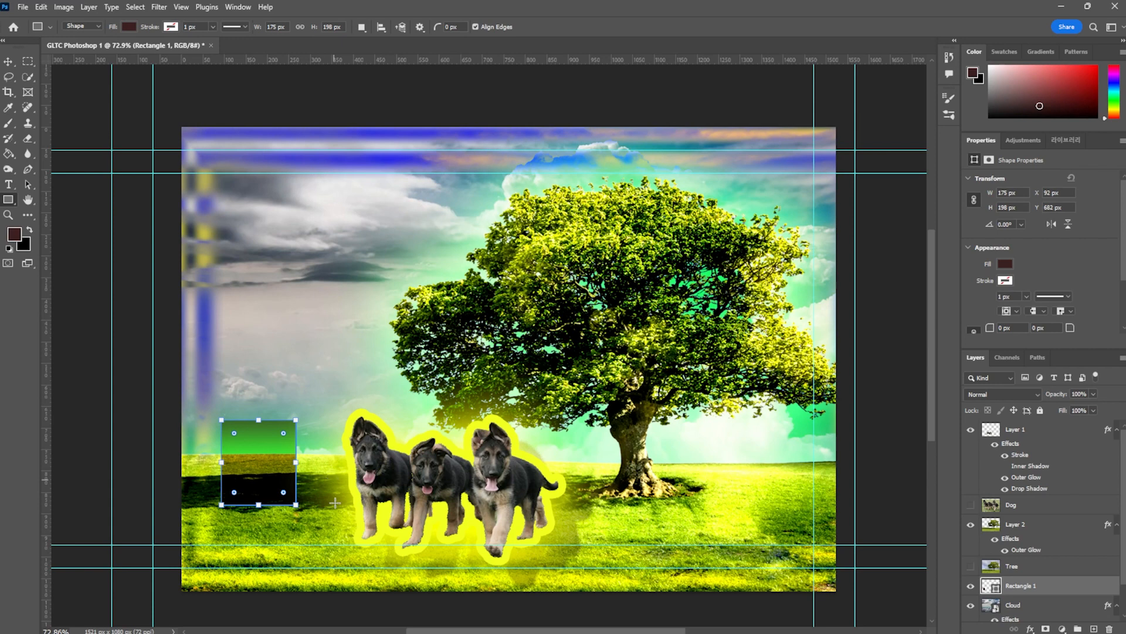
key("ctrl+z")
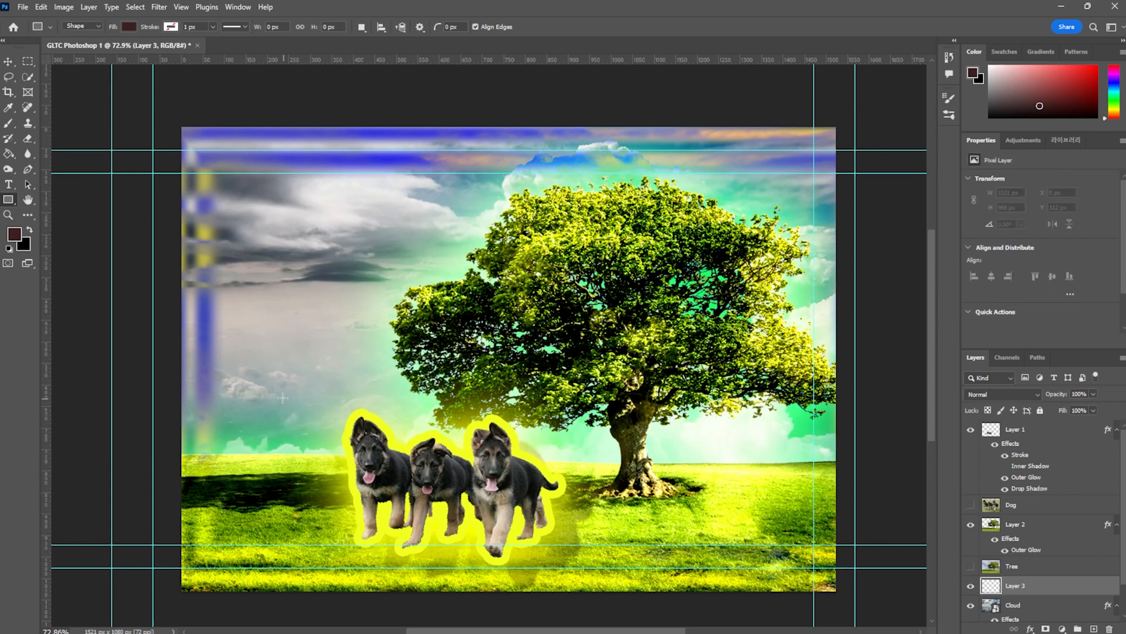
left_click_drag(183, 311, 319, 427)
key("ctrl+z")
left_click_drag(269, 156, 691, 549)
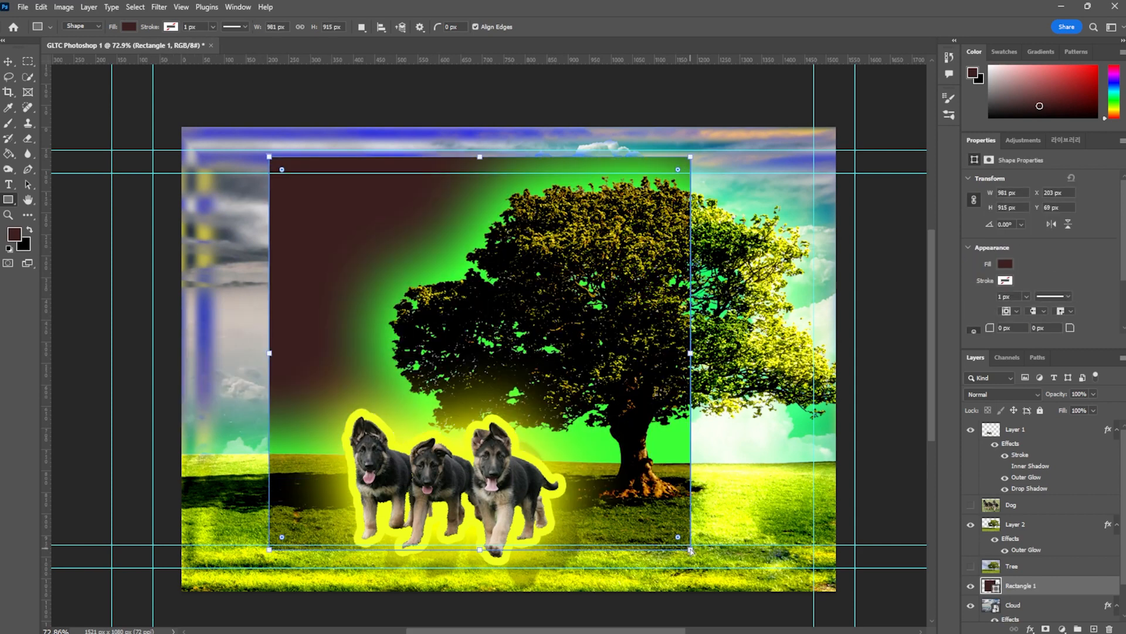
key("ctrl+z")
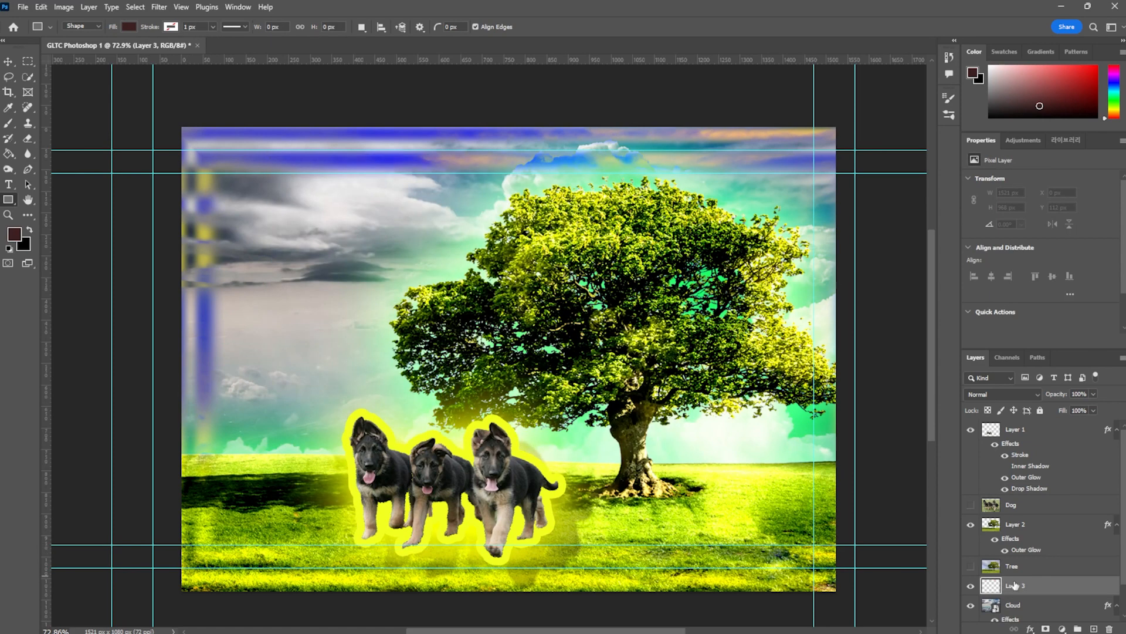
Move Layer 3 to the top of the layer stack and draw a dark brown rectangle about 180 × 124 px beside the leftmost dog.
left_click_drag(1071, 589, 1081, 377)
left_click_drag(342, 392, 441, 491)
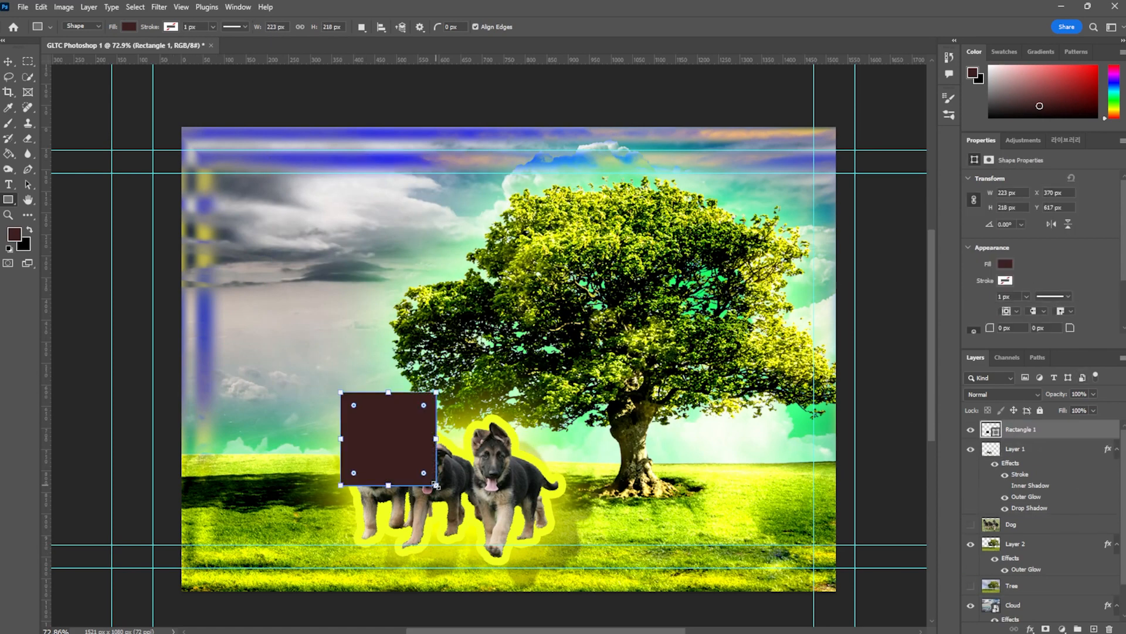
key("ctrl+z")
left_click_drag(245, 420, 322, 473)
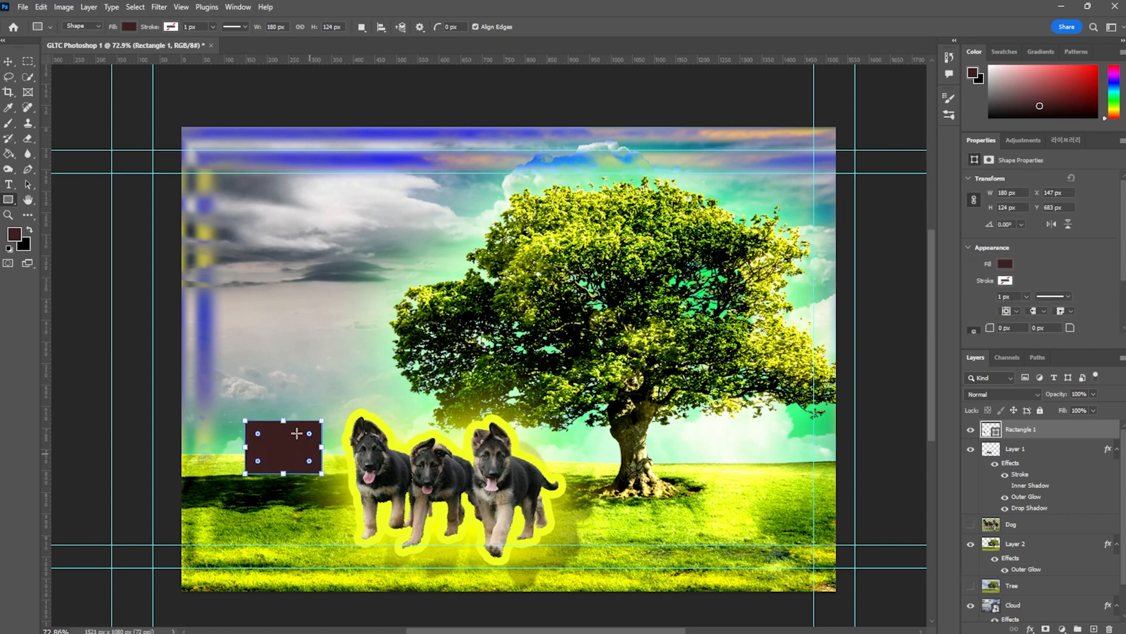
Set the foreground color to red ff0000 and draw a triangle roof about 220 × 159 px on top of the brown rectangle.
right_click(8, 201)
left_click(47, 221)
left_click(240, 415)
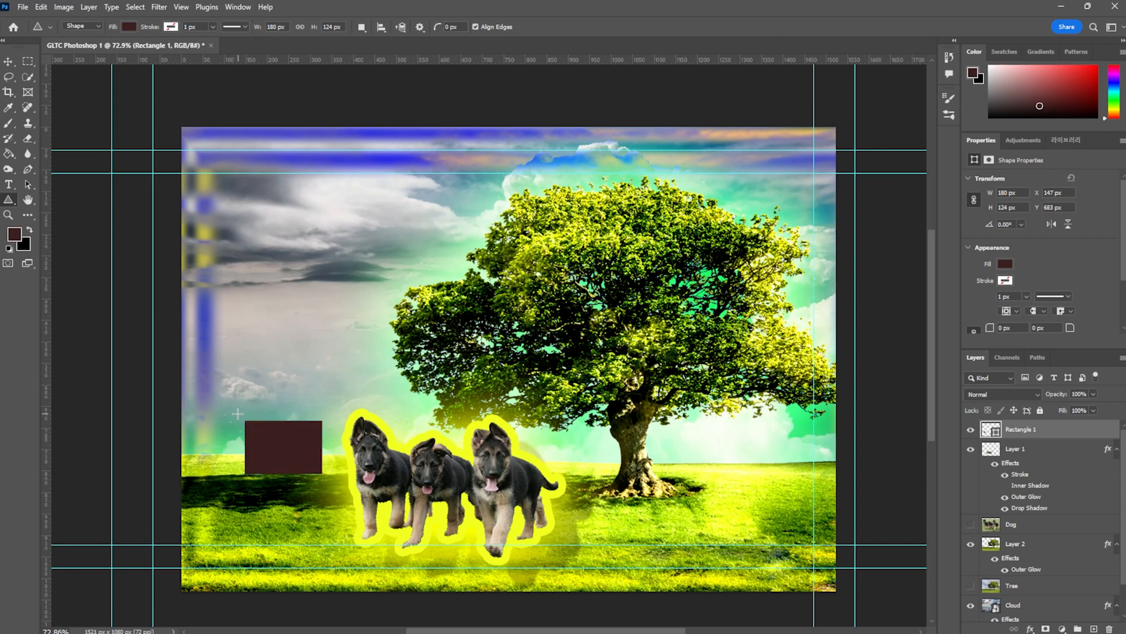
left_click(15, 234)
left_click_drag(236, 269, 303, 209)
left_click(354, 237)
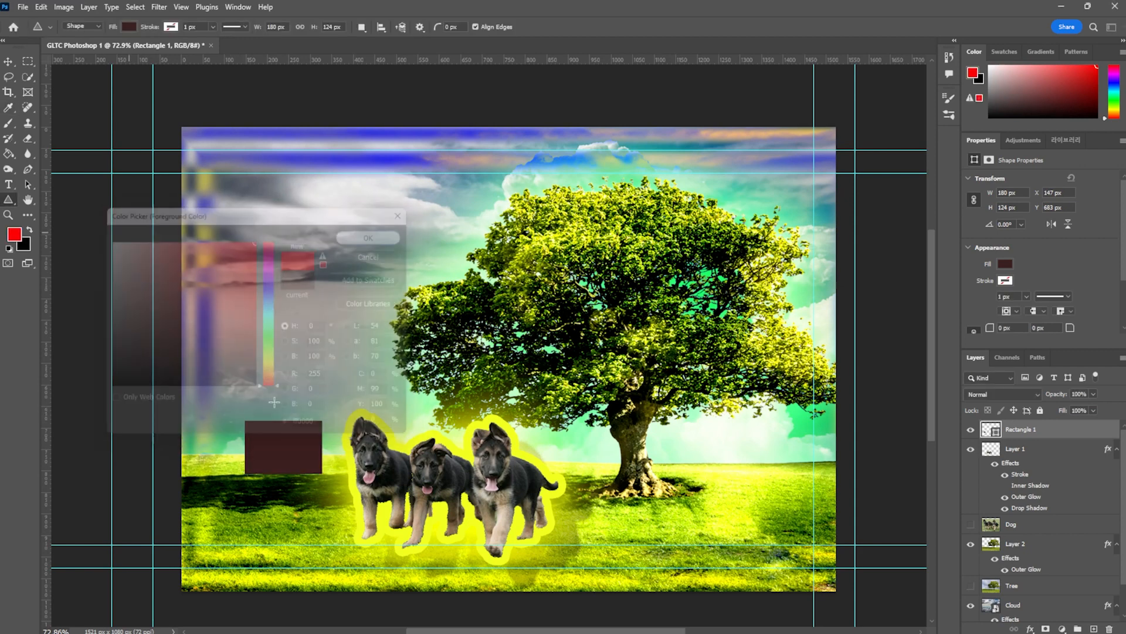
left_click_drag(236, 421, 330, 353)
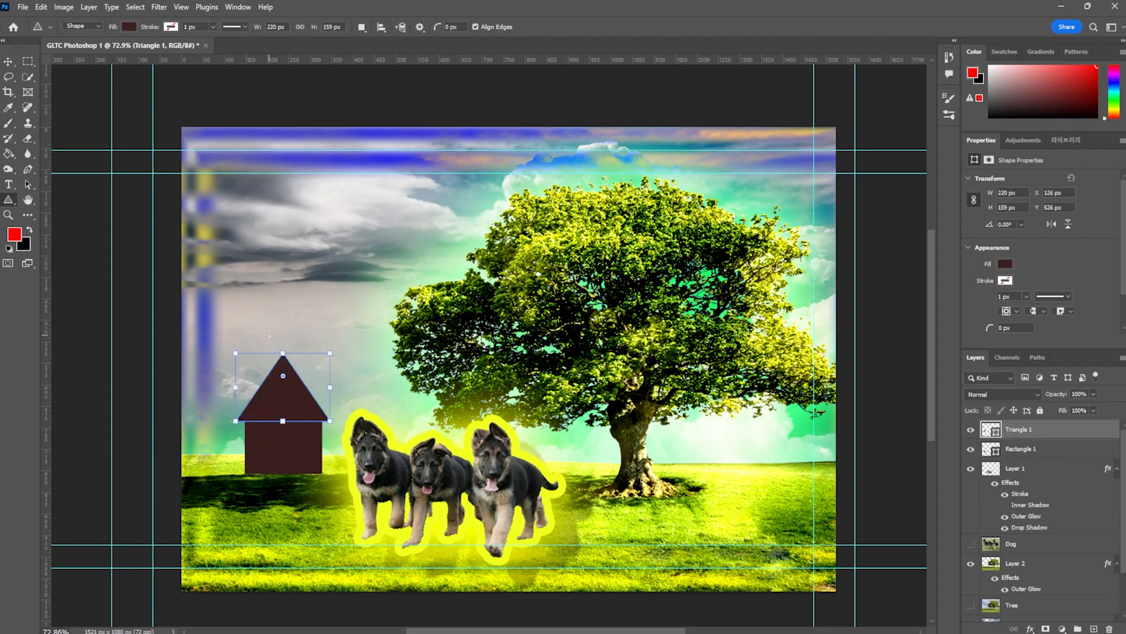
Change the triangle roof's fill to red.
left_click(135, 26)
left_click(58, 89)
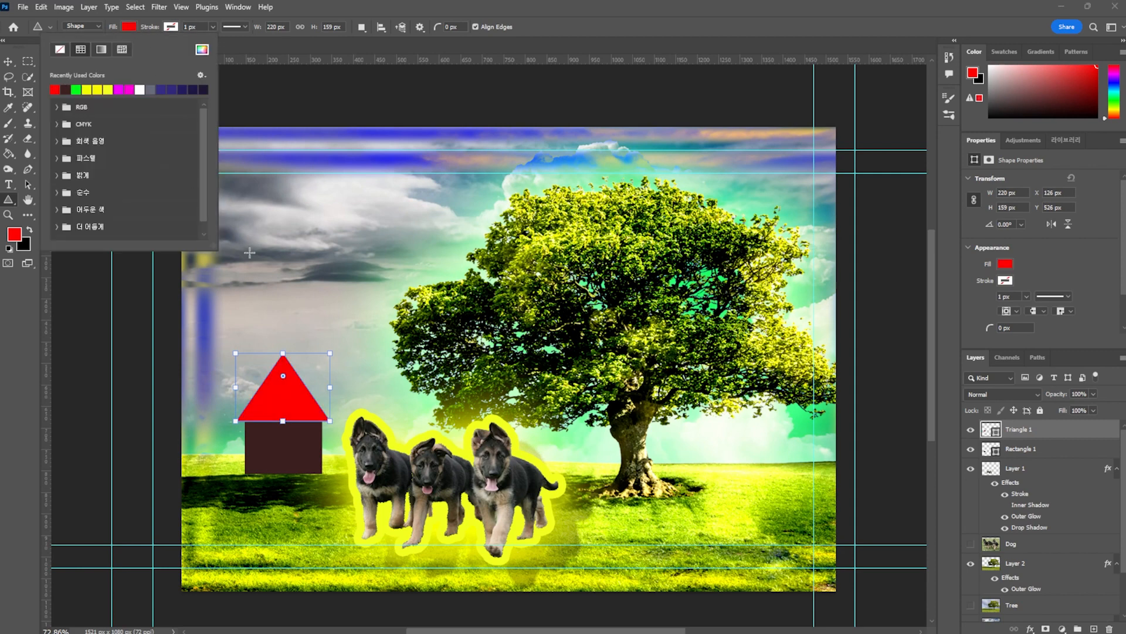
left_click(314, 349)
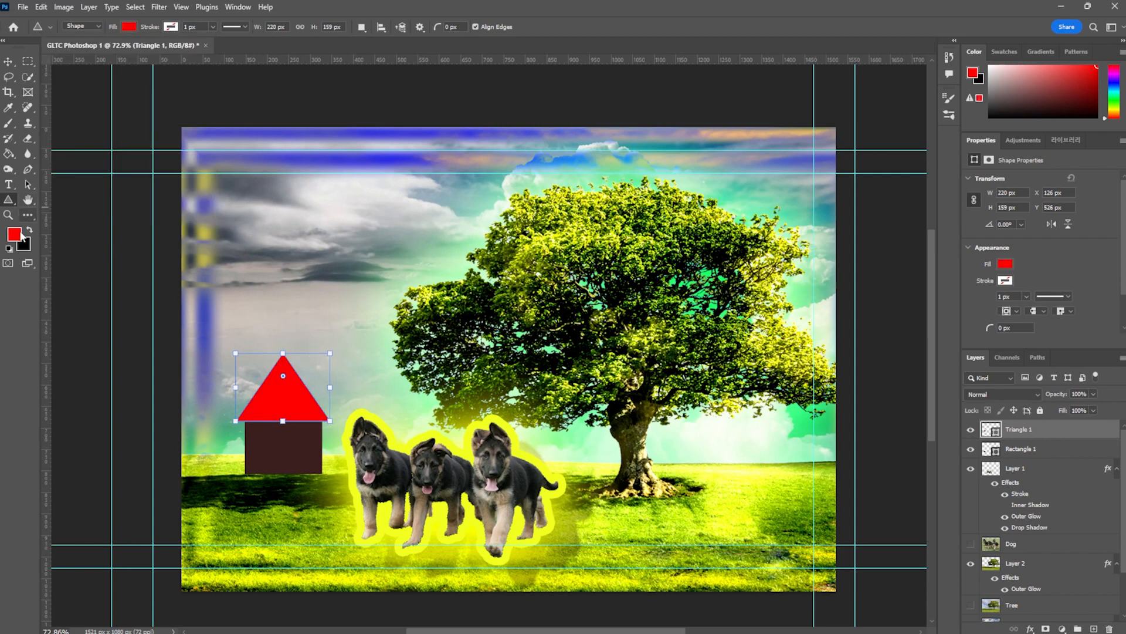
Switch to the Rectangle Tool.
right_click(9, 200)
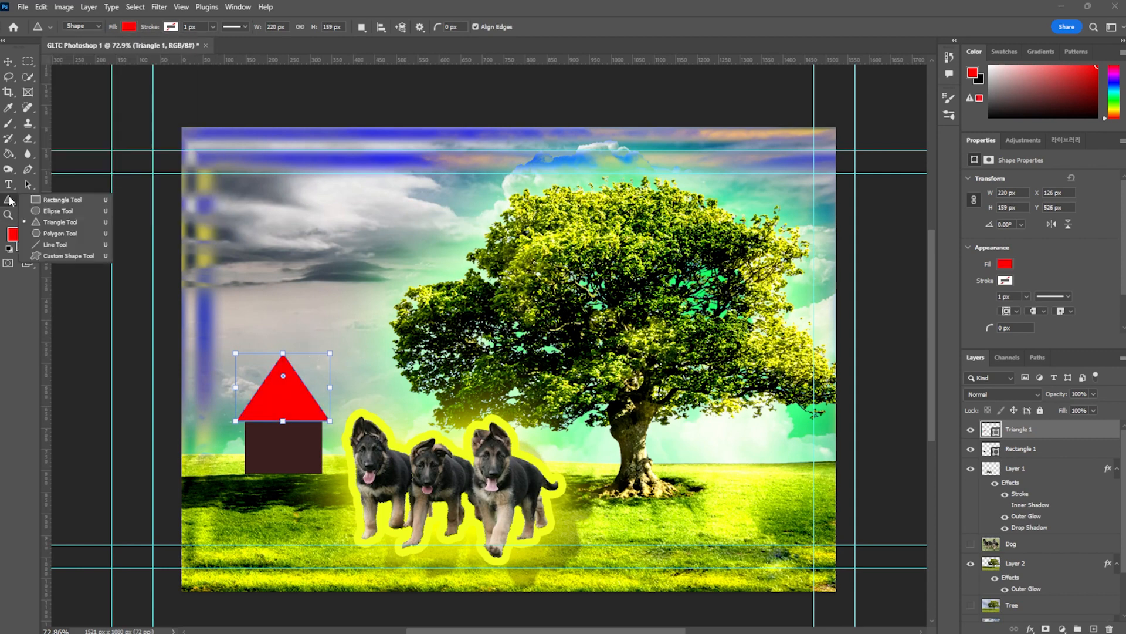
left_click(58, 202)
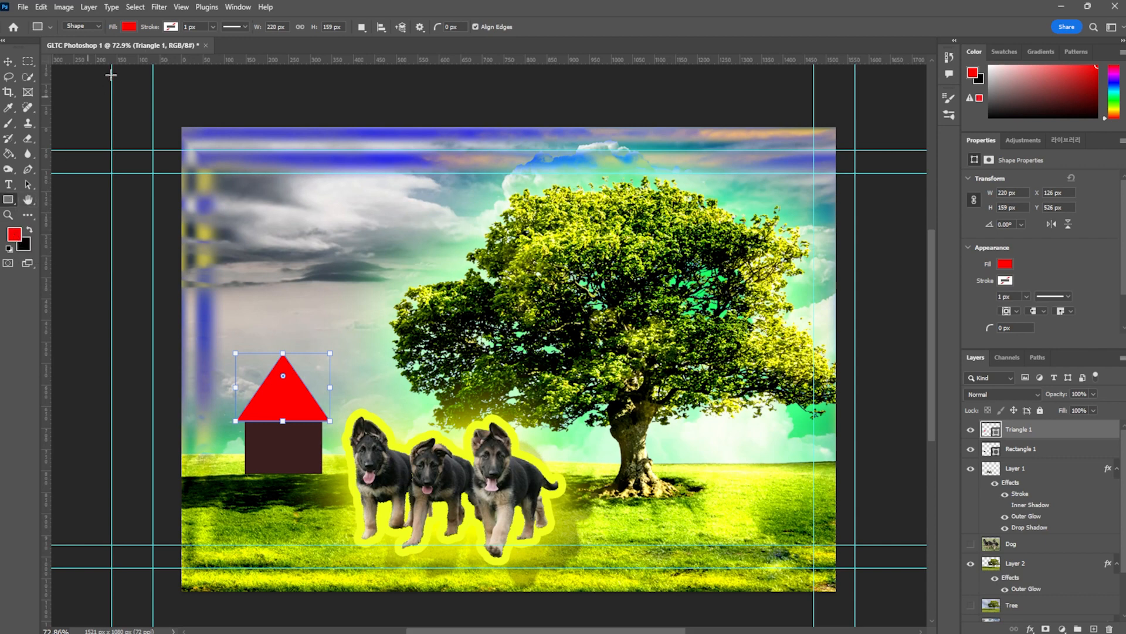
Try a green fill on the triangle roof, undo it, and cancel creating a rectangle by size.
left_click(128, 27)
left_click(76, 90)
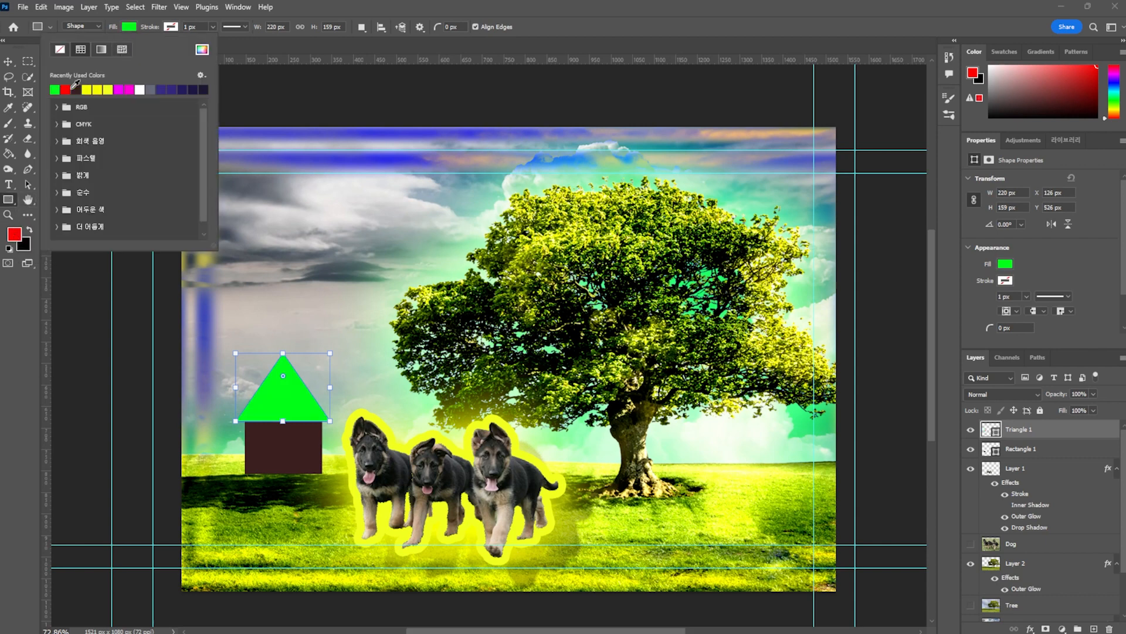
key("alt+BackSpace")
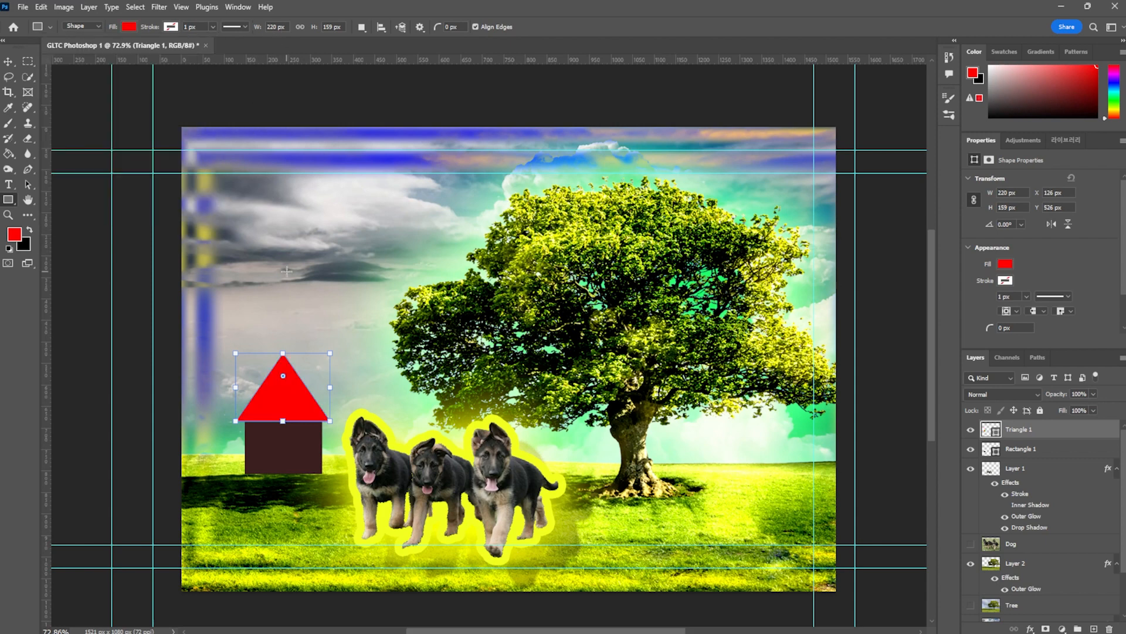
left_click(178, 414)
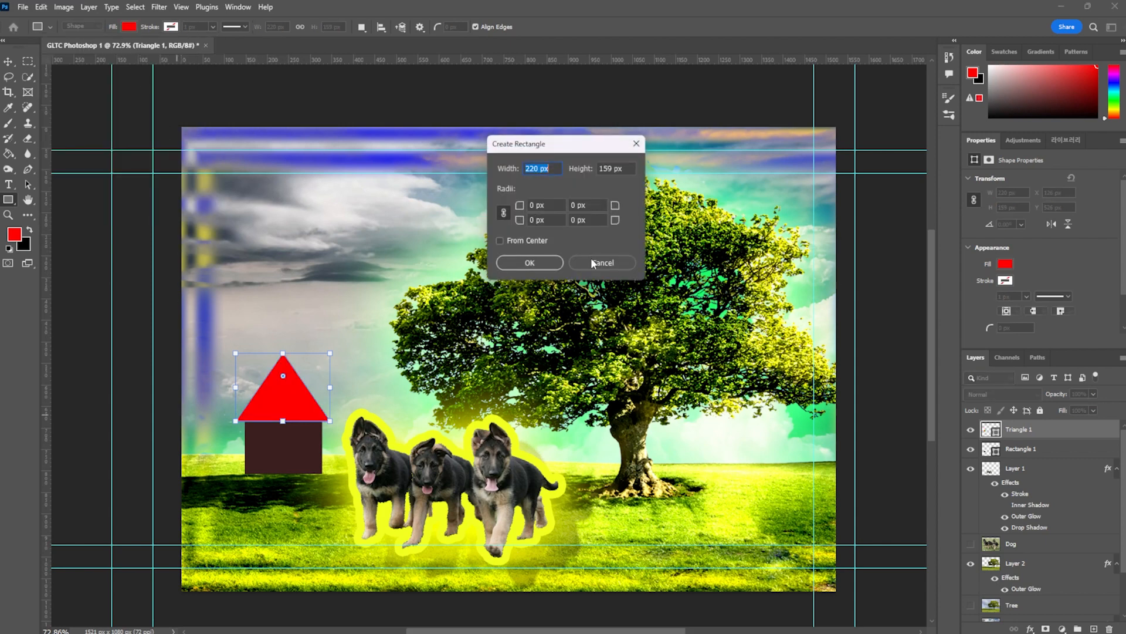
left_click(593, 262)
Keep the red foreground color and draw a door rectangle about 73 × 75 px at the base of the brown house wall.
left_click(14, 234)
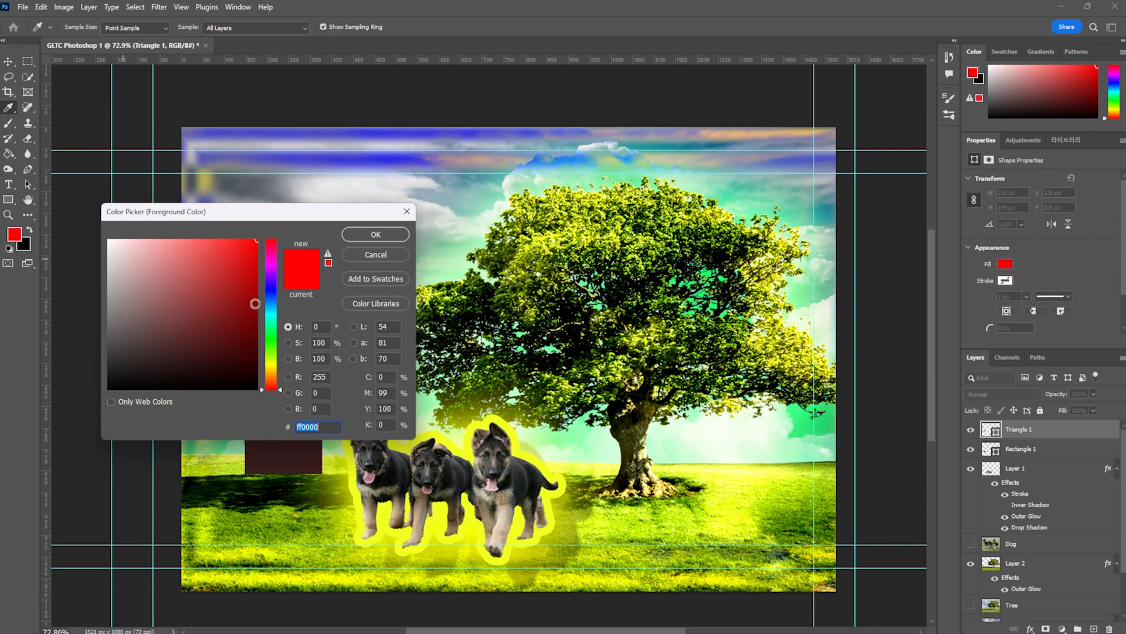
left_click(374, 235)
left_click_drag(268, 441, 299, 473)
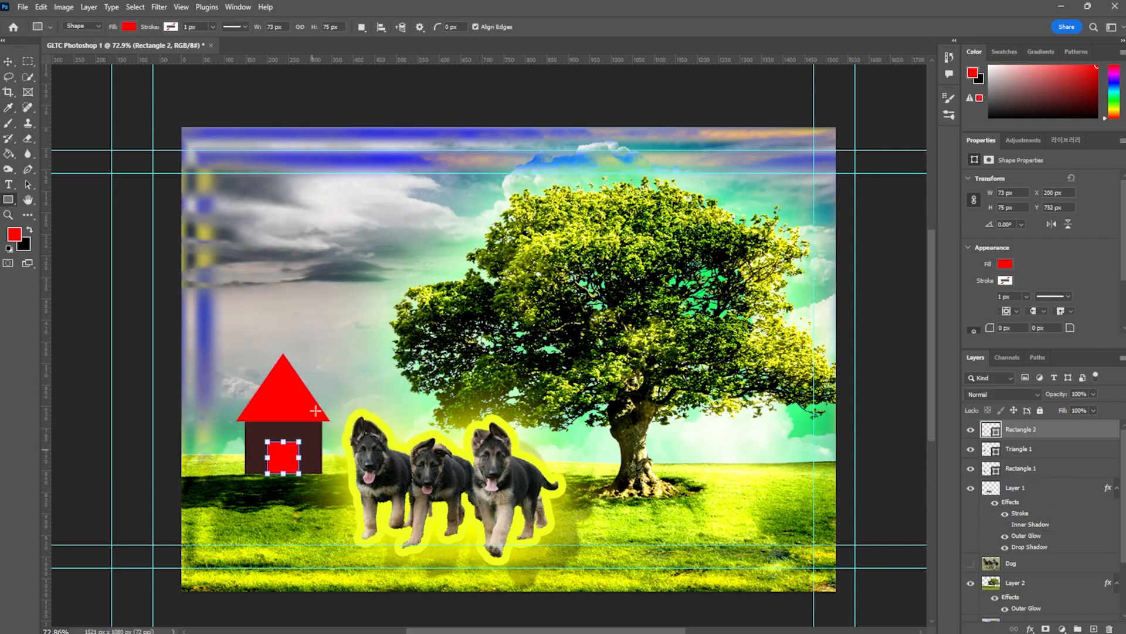
Change the door rectangle's fill to black.
left_click(127, 28)
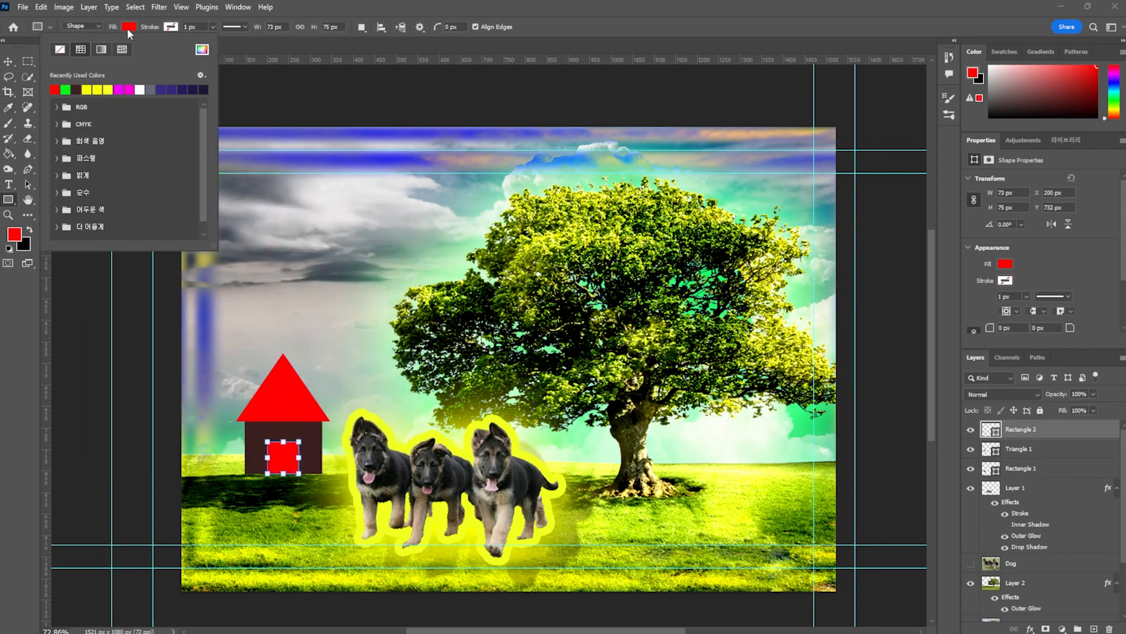
left_click(77, 89)
left_click(202, 50)
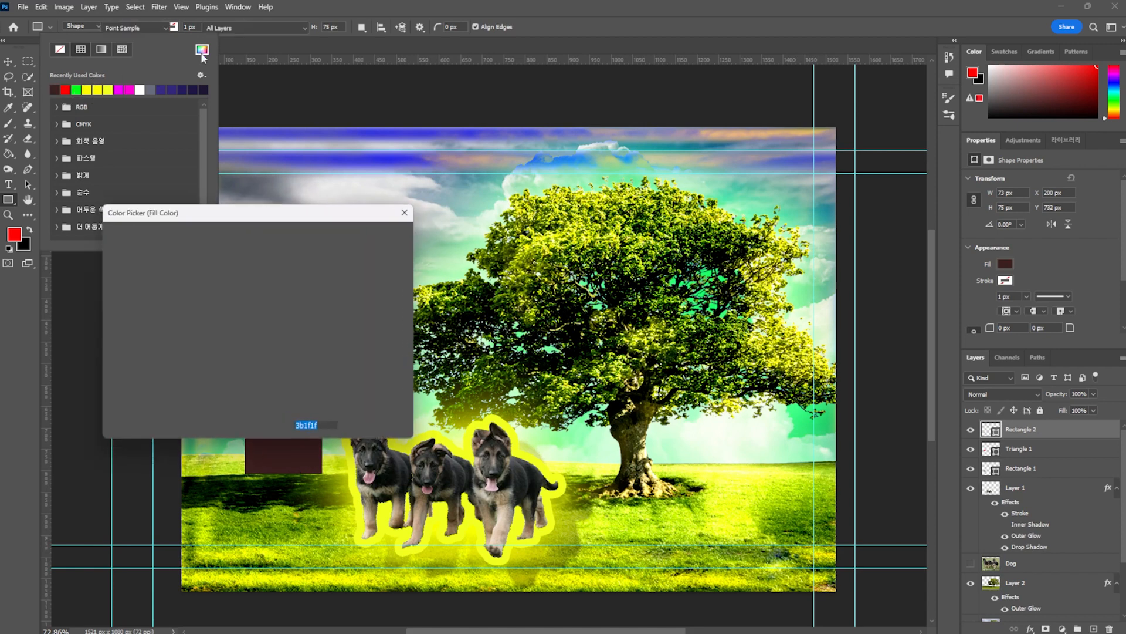
left_click_drag(215, 357, 64, 448)
left_click(382, 235)
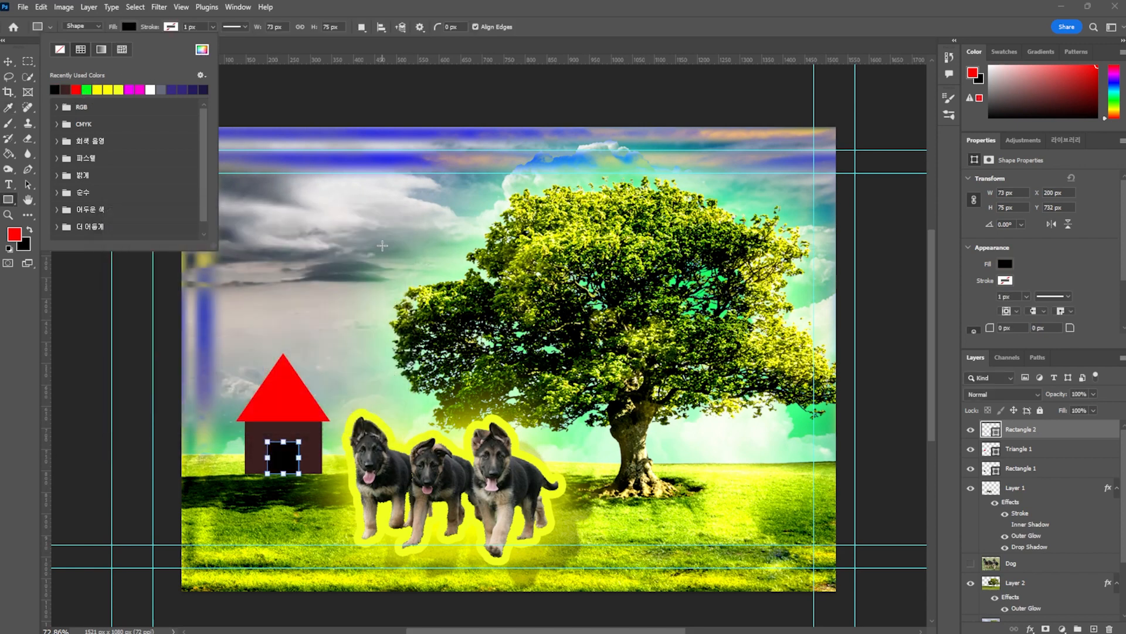
left_click(953, 522)
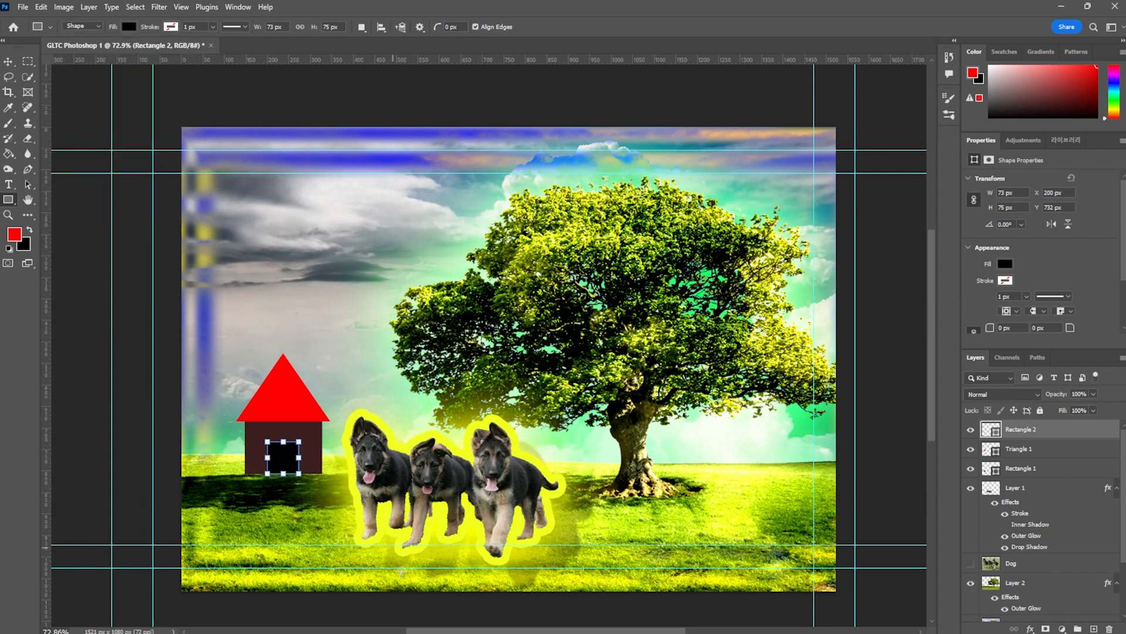
key("Return")
Switch to the Move Tool and select the Rectangle 2, Triangle 1 and Rectangle 1 layers together.
left_click(8, 61)
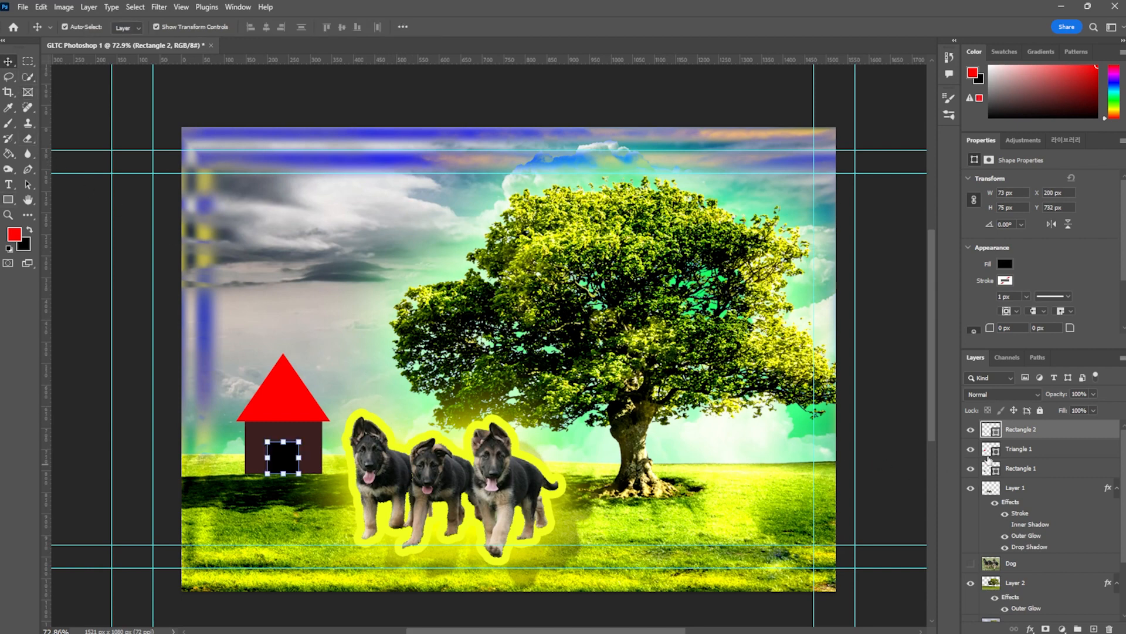
left_click(1027, 457, "shift")
left_click(1030, 467, "shift")
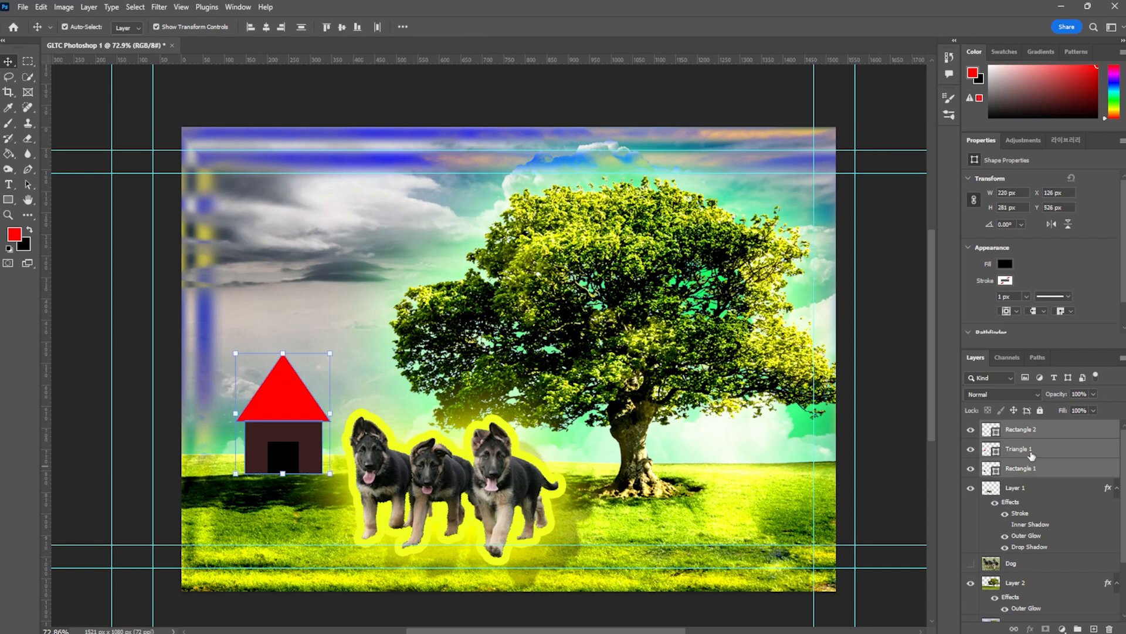
Try merging the three selected house shapes with Merge Shapes, and undo the merge.
right_click(1032, 457)
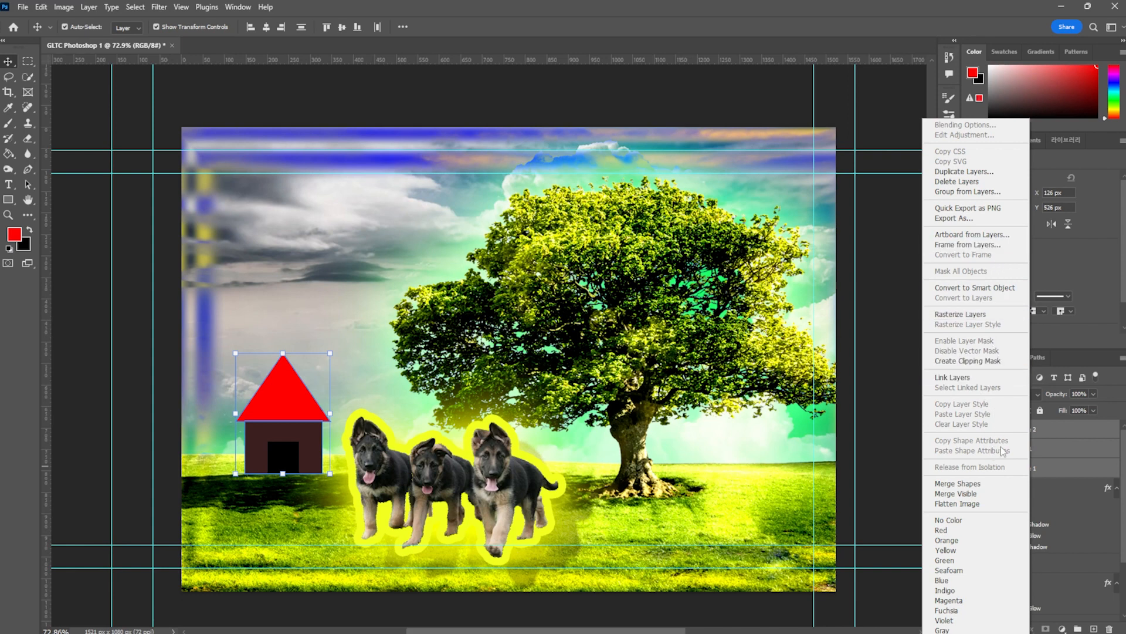
left_click(999, 487)
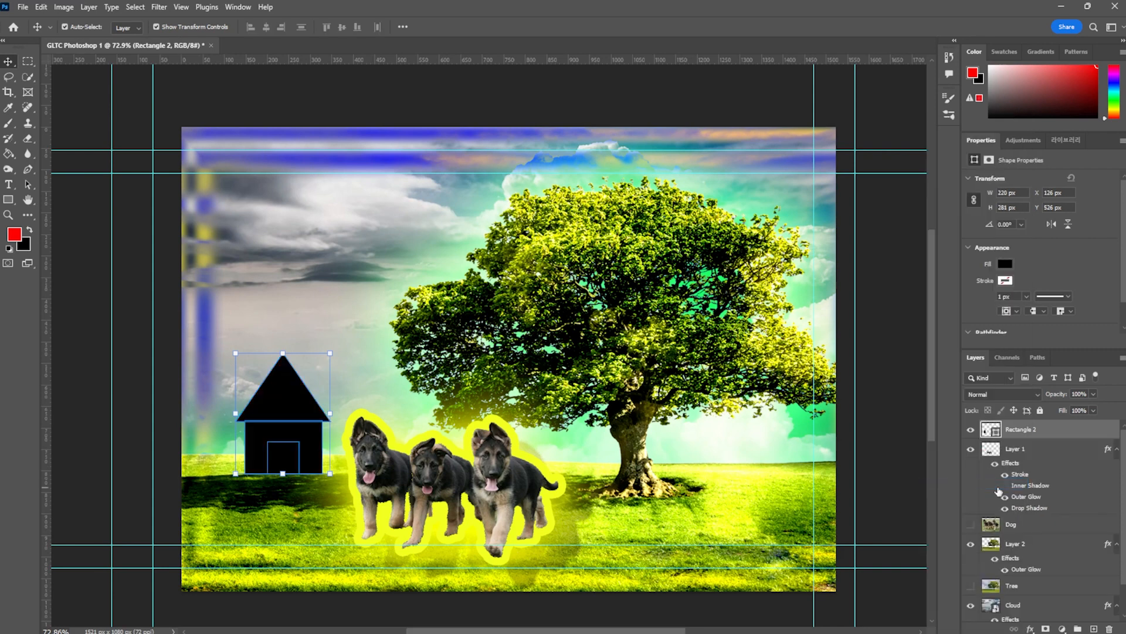
key("ctrl+z")
Convert the three house layers to a Smart Object, open its contents, and return to the GLTC Photoshop 1 document.
right_click(1034, 458)
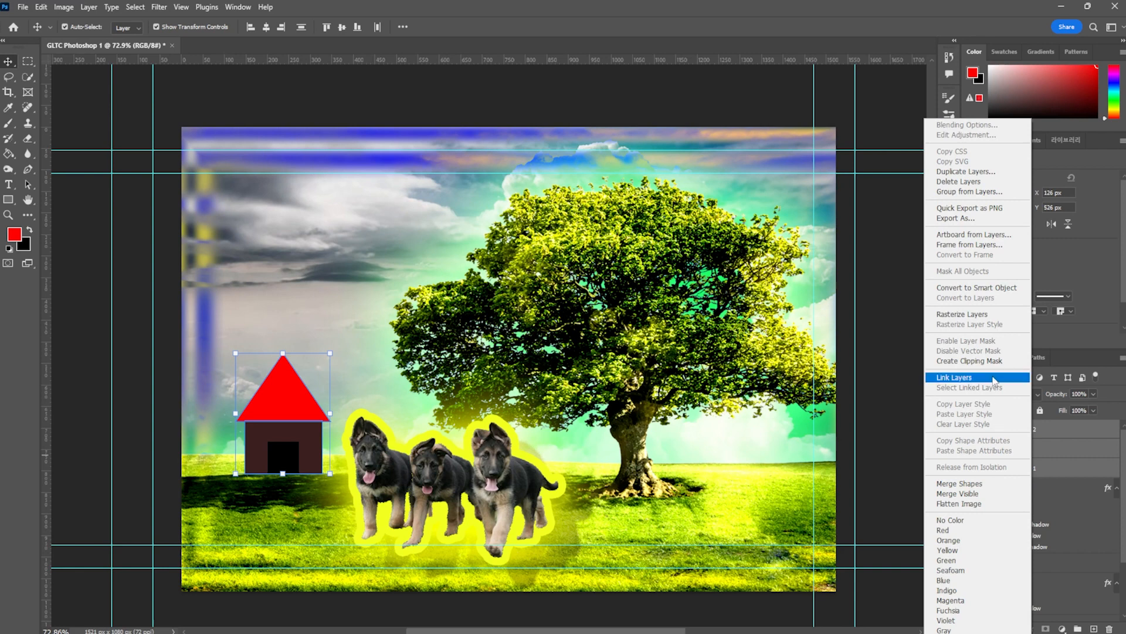
left_click(984, 289)
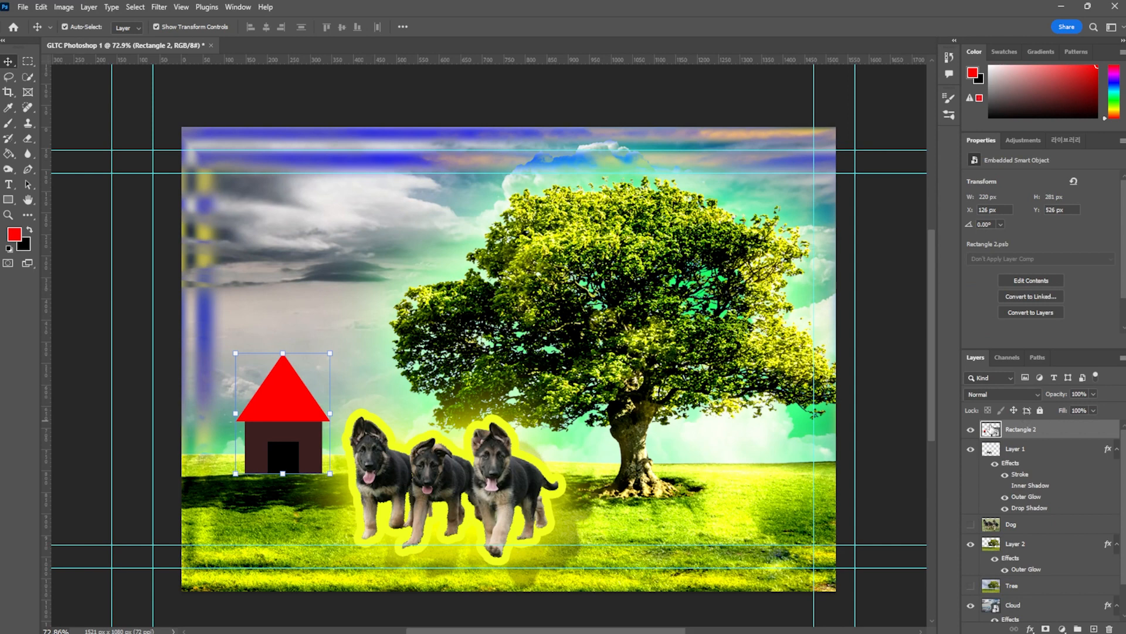
double_click(991, 430)
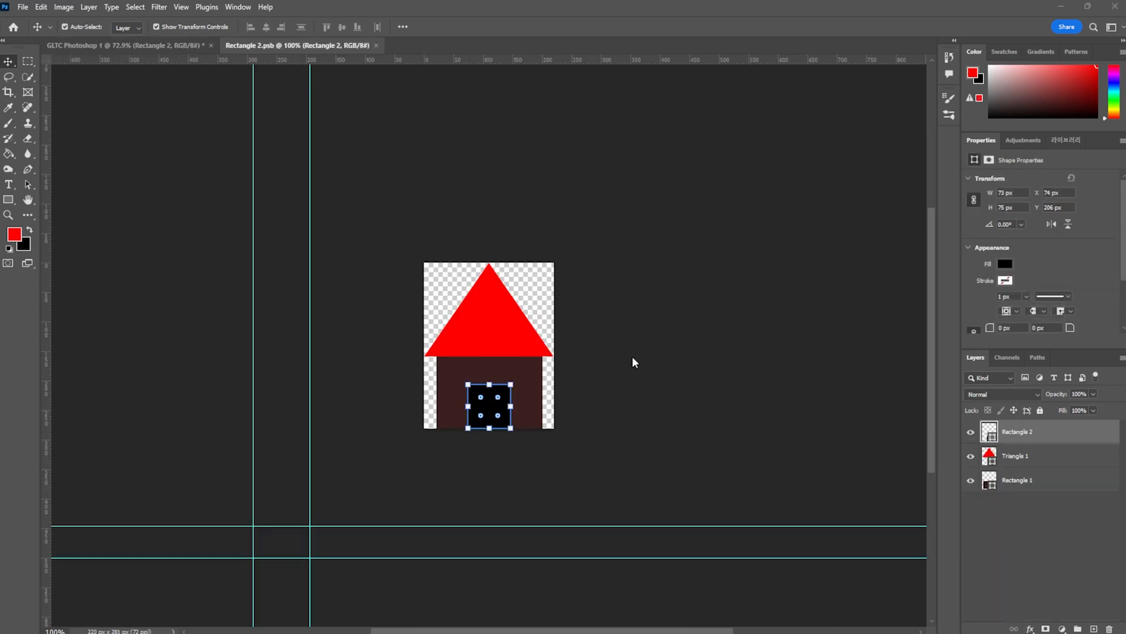
left_click(110, 46)
Move the house to the grass on the far side of the tree trunk, scale it to 106.90%, and deselect it.
left_click_drag(290, 416, 730, 456)
scroll(780, 419, "up", 5)
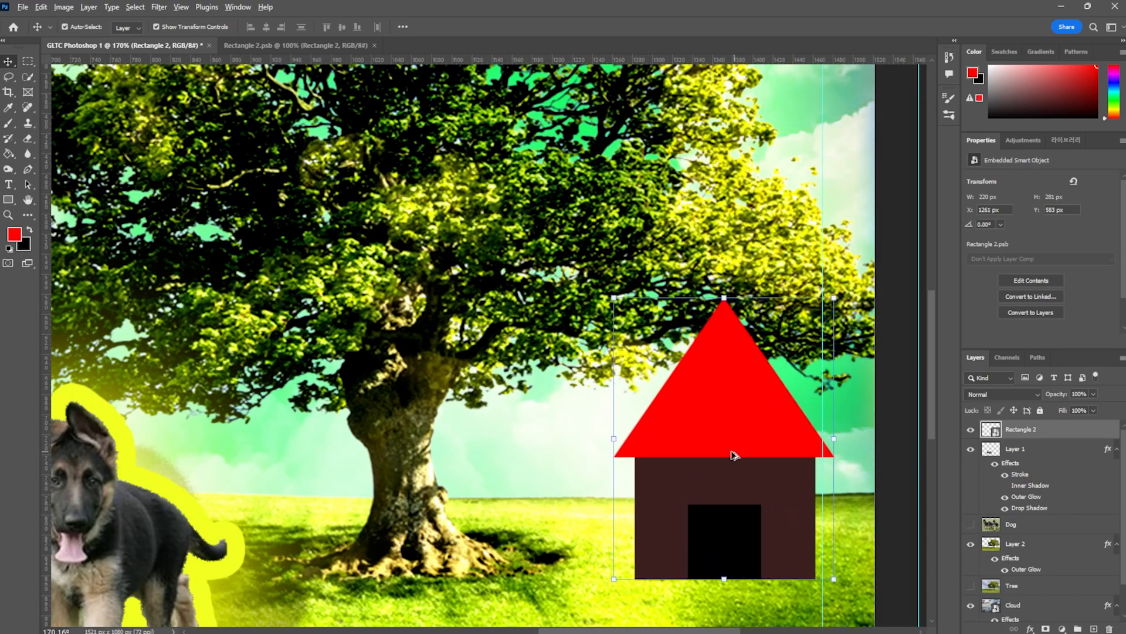
scroll(730, 455, "down", 6)
left_click_drag(692, 483, 713, 481)
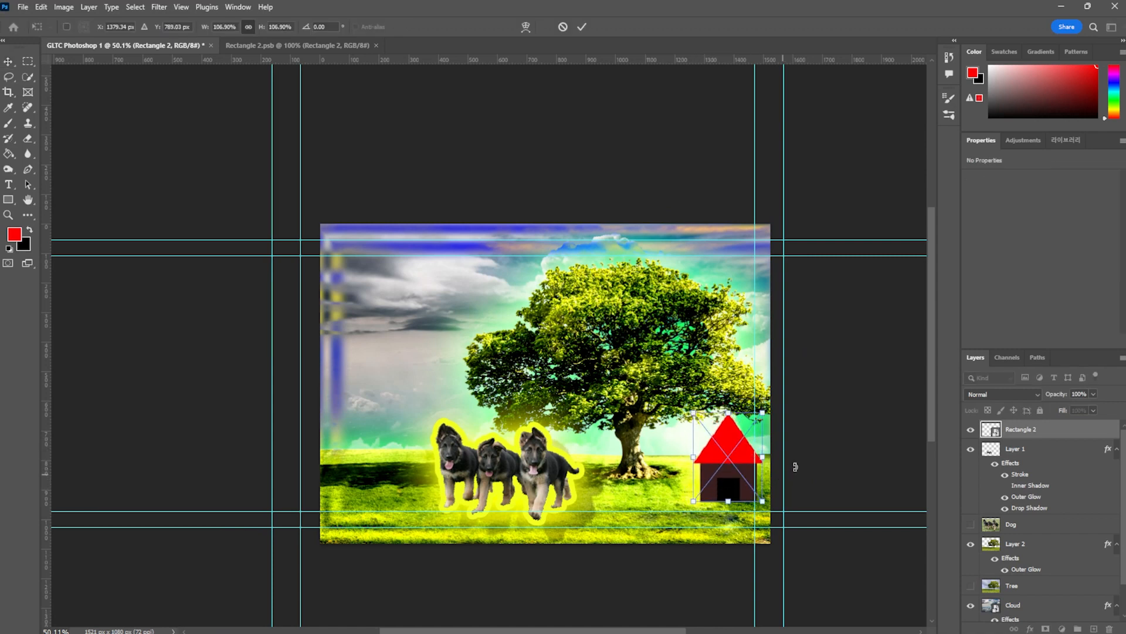
left_click(833, 425)
left_click(833, 426)
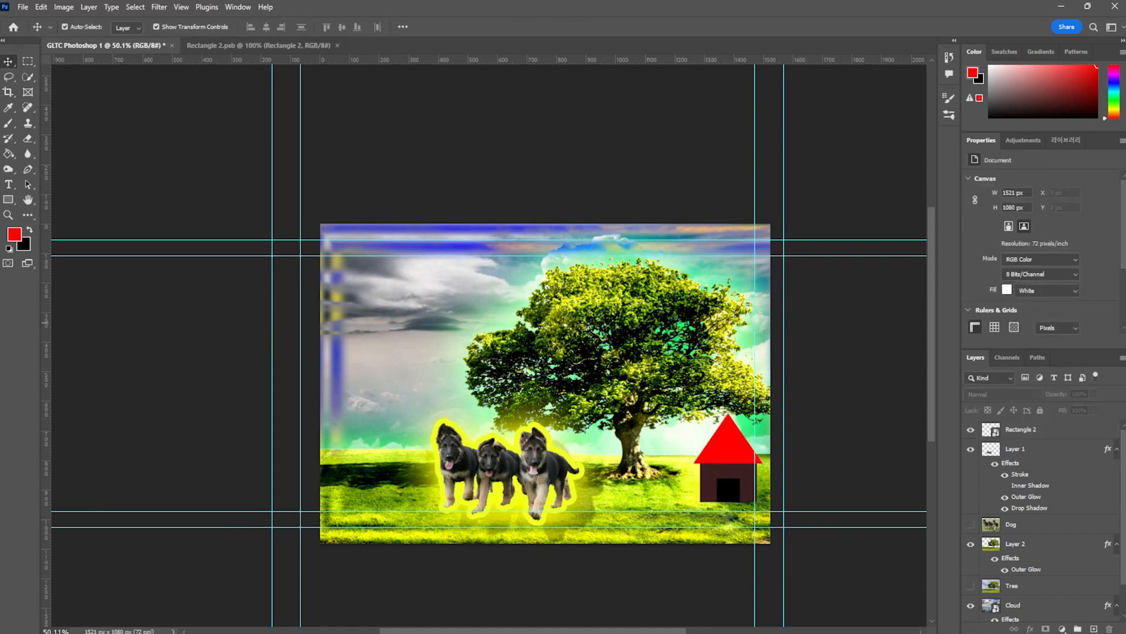
Switch to the Custom Shape Tool, draw a red tiger shape about 470 × 272 px in the sky above the dogs, and undo it.
left_click(13, 203)
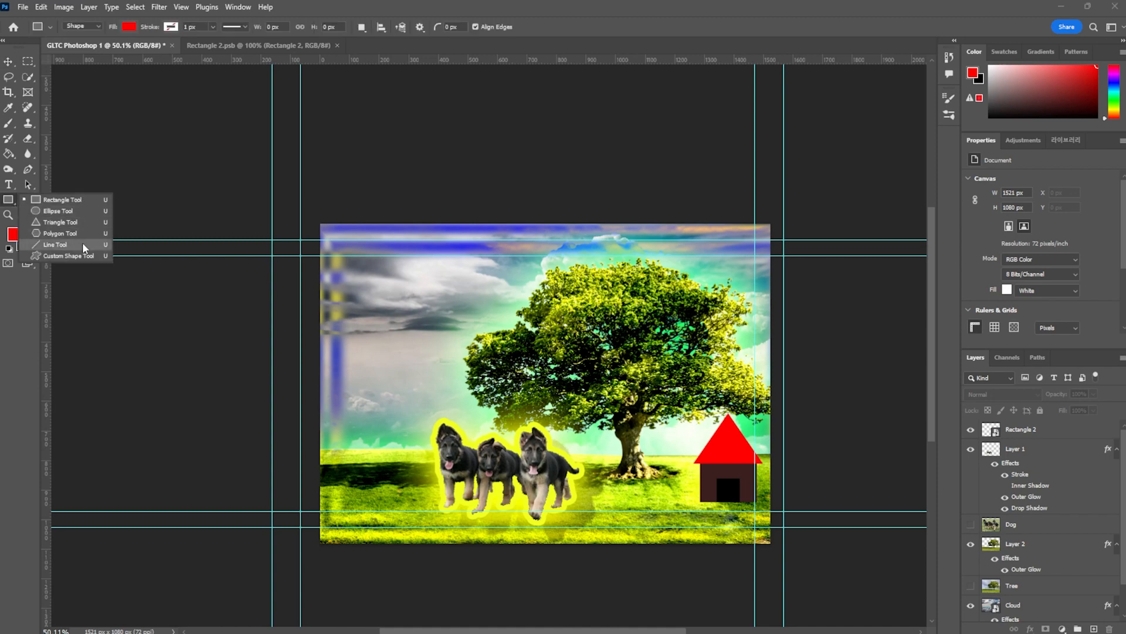
left_click(68, 256)
scroll(355, 335, "up", 5)
left_click_drag(357, 387, 646, 219)
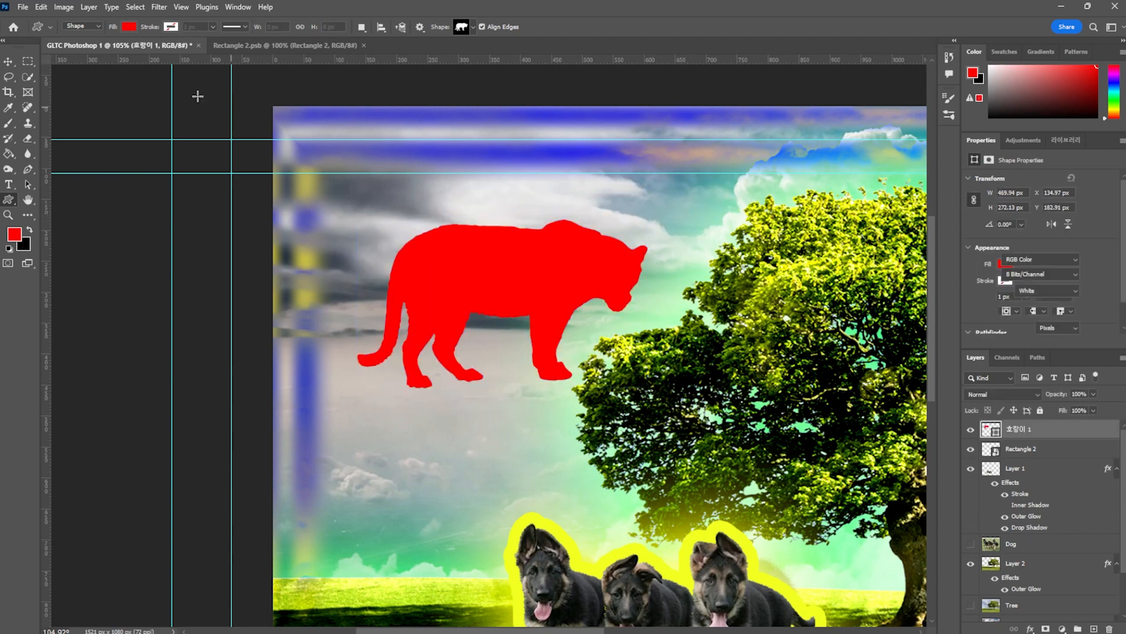
key("ctrl+z")
Examine the drawing mode options and the wild animal (야생동물) and leafy tree (잎이 있는 나무) groups of custom shape presets.
left_click(83, 24)
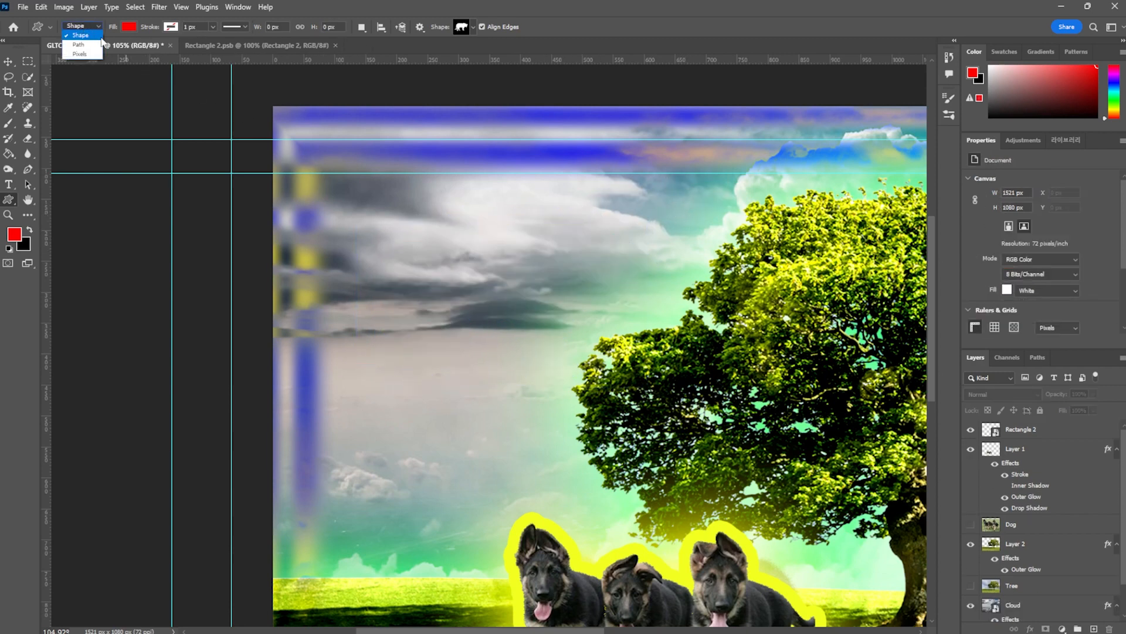
left_click(560, 15)
left_click(473, 27)
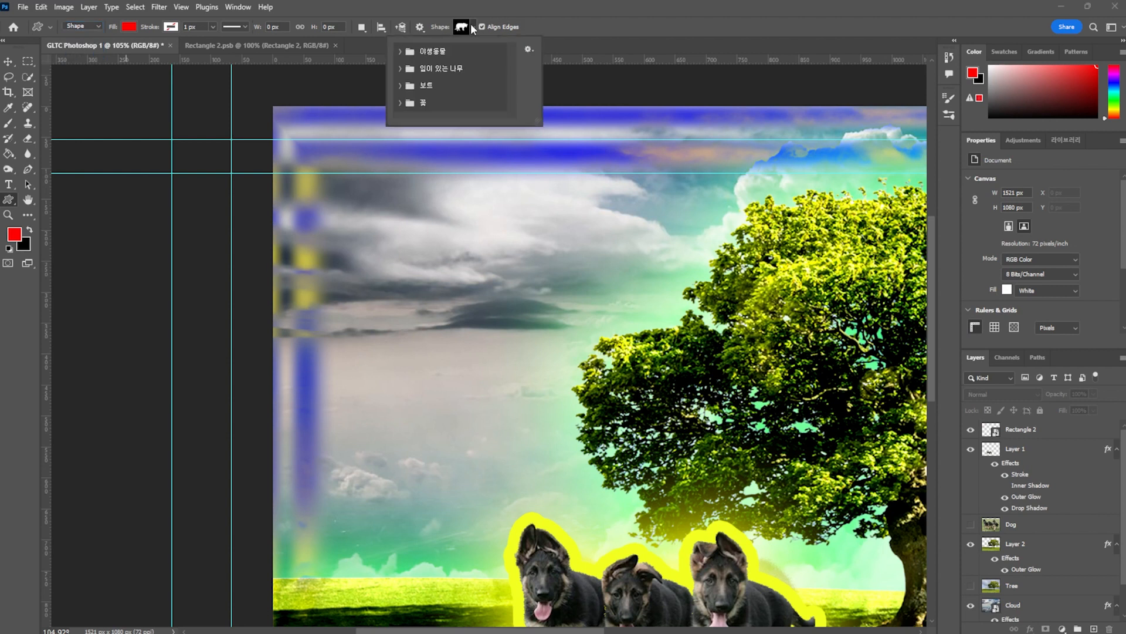
left_click(402, 53)
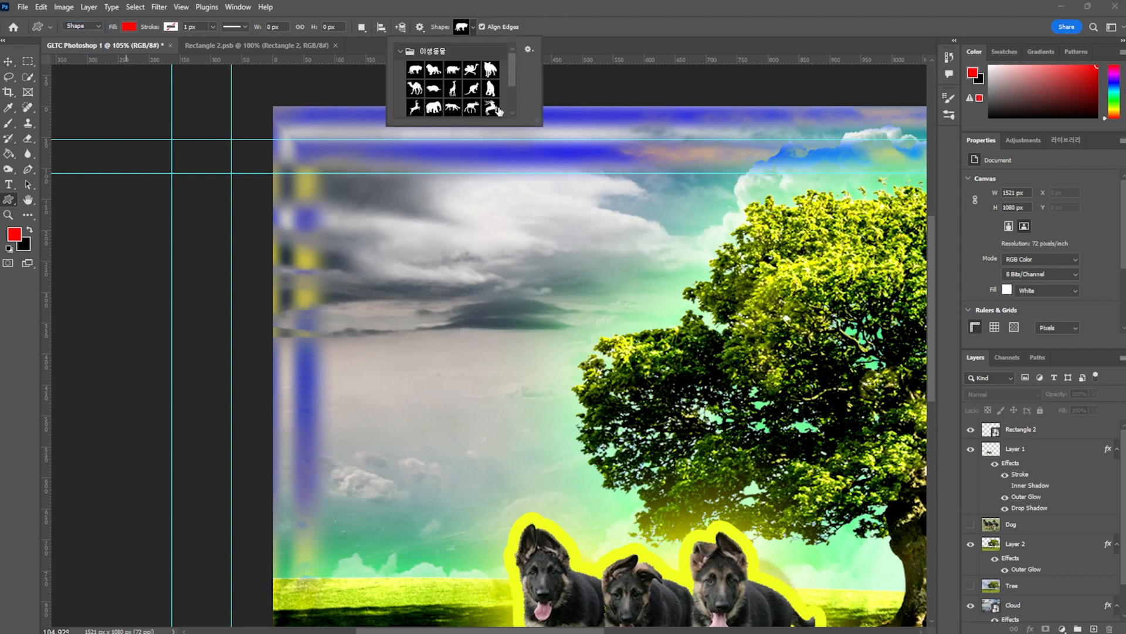
left_click(400, 52)
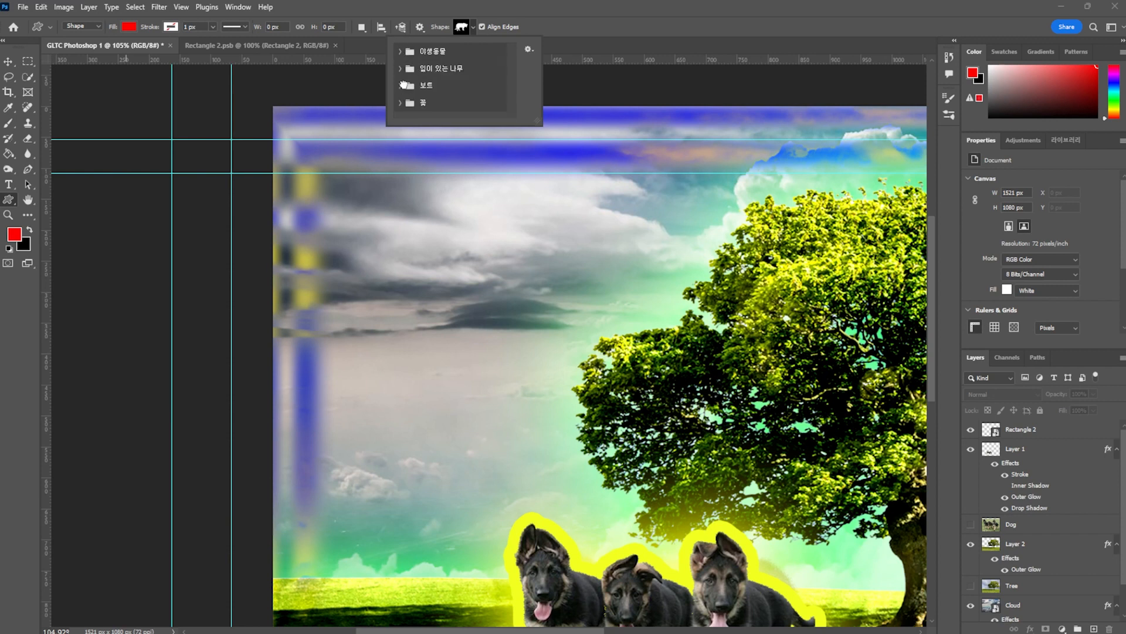
left_click(409, 85)
left_click(409, 86)
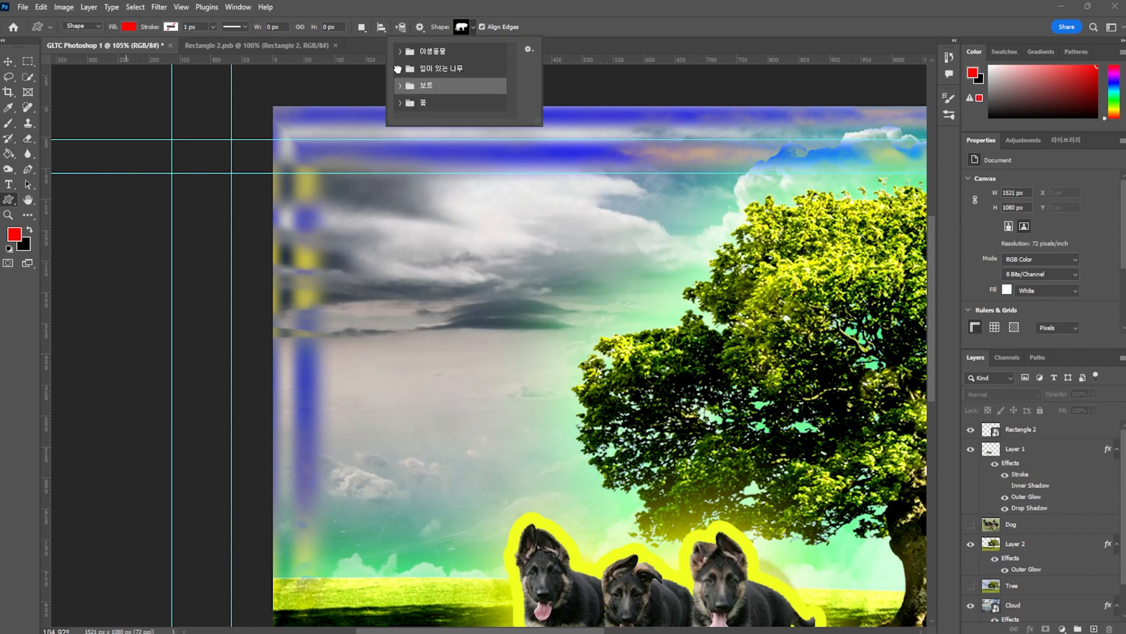
left_click(409, 68)
scroll(455, 100, "down", 1)
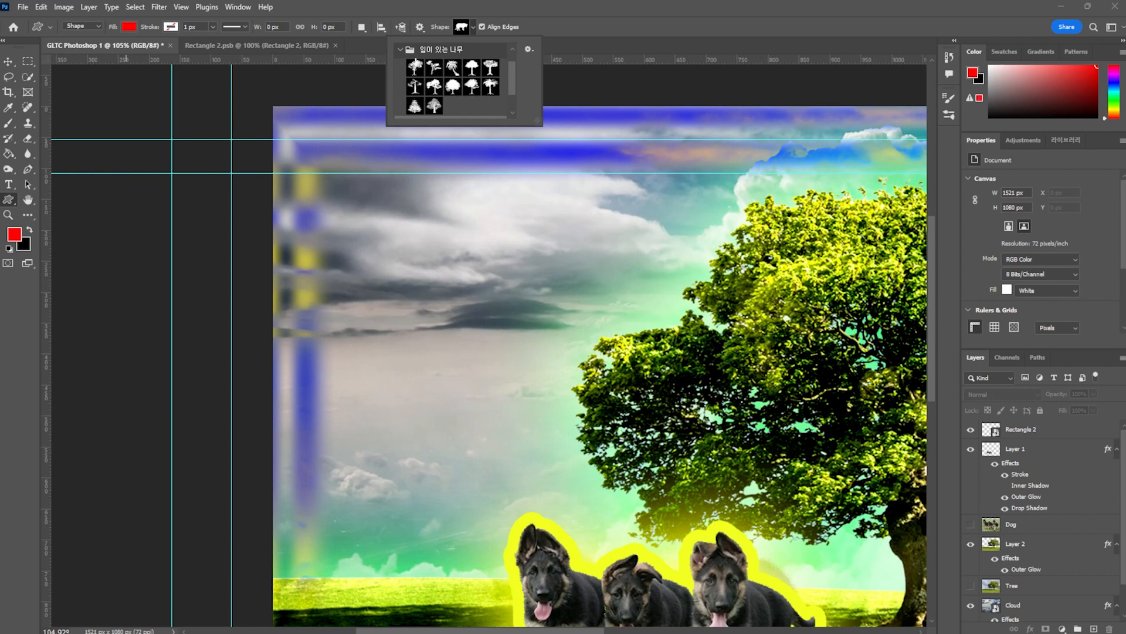
left_click(397, 52)
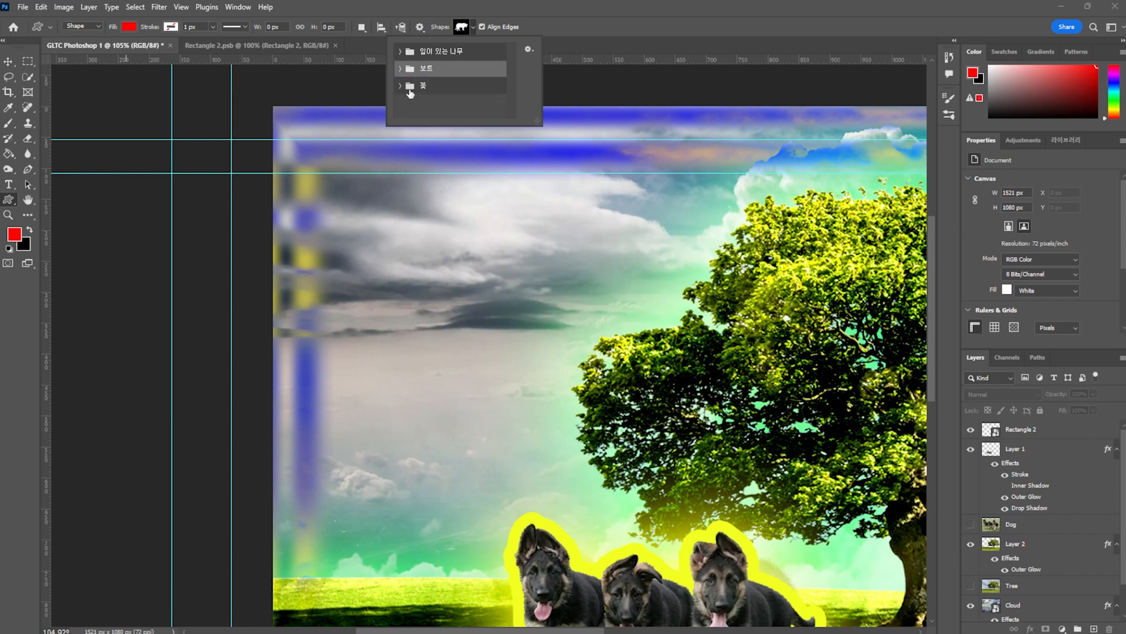
Take the 야생동물 group out of the 보트 group in the custom shape presets and collapse 보트.
left_click(402, 70)
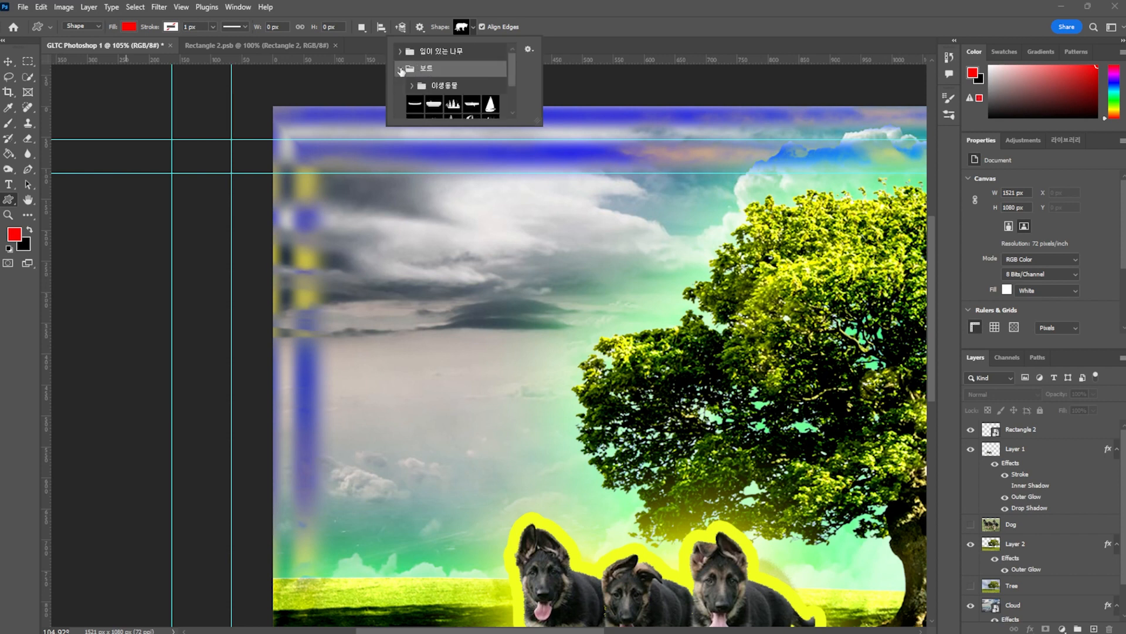
left_click_drag(427, 84, 426, 71)
left_click(406, 87)
left_click(403, 87)
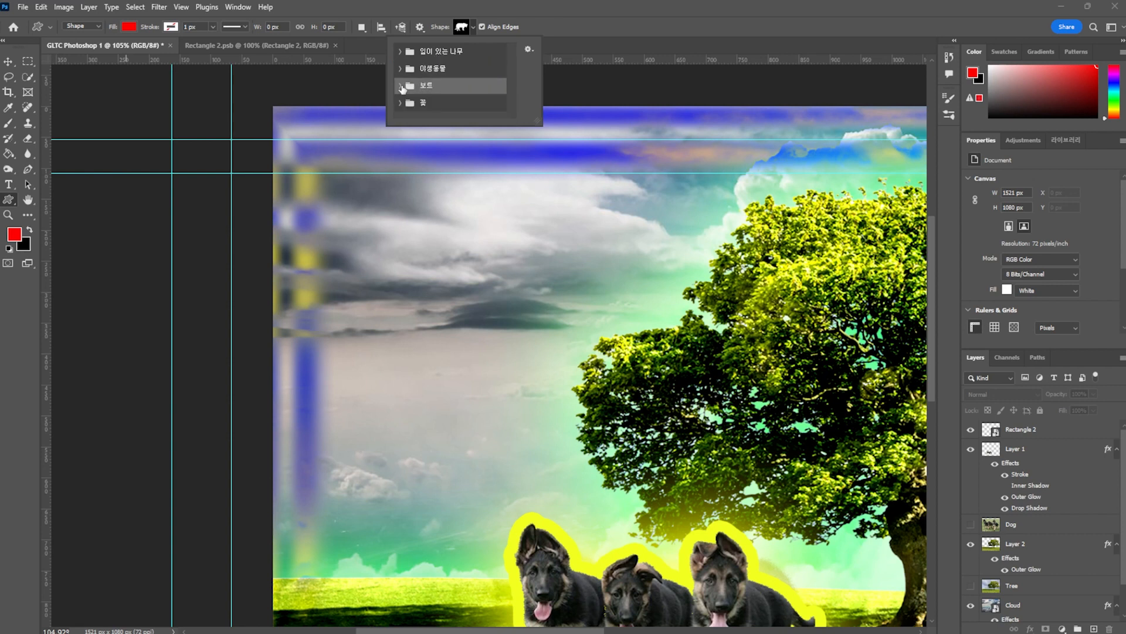
Choose the first flower shape from the 꽃 group of custom shape presets.
left_click(404, 103)
scroll(463, 100, "down", 1)
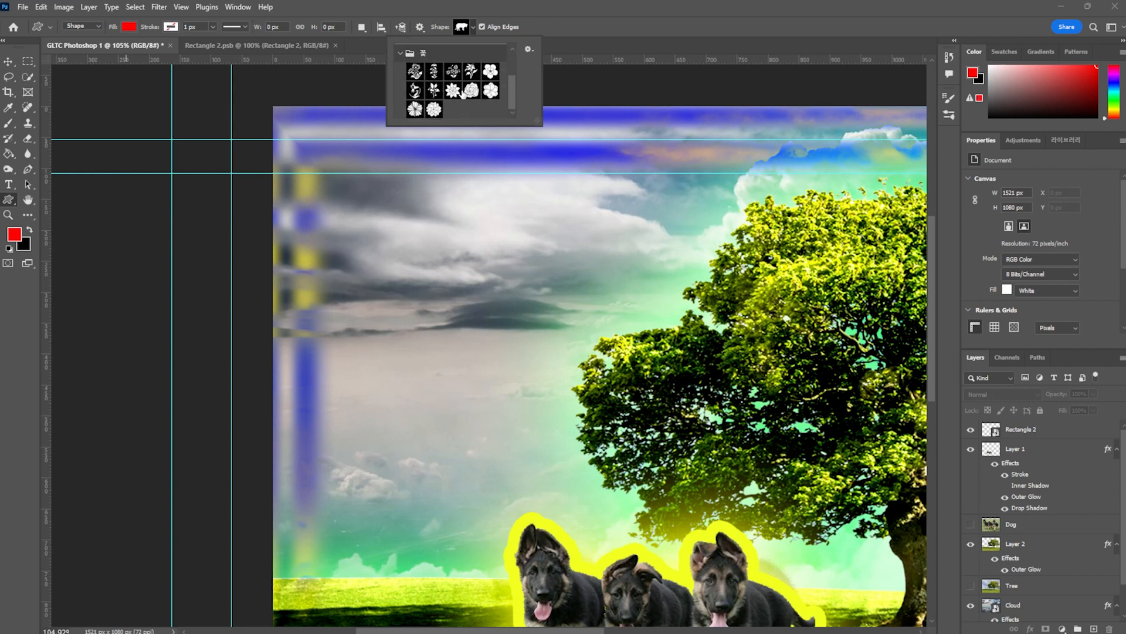
left_click(415, 71)
Draw a trial flower against the roof, undo it, and draw a red flower about 70 × 76 px between the tree trunk and the house.
scroll(535, 299, "down", 10)
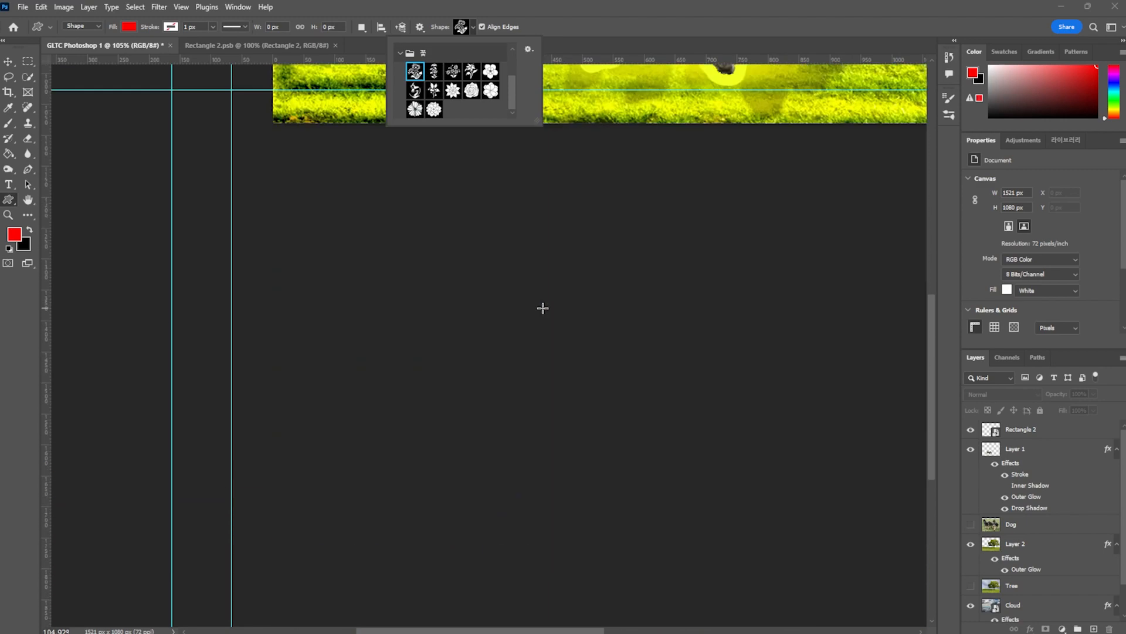
scroll(535, 299, "down", 5)
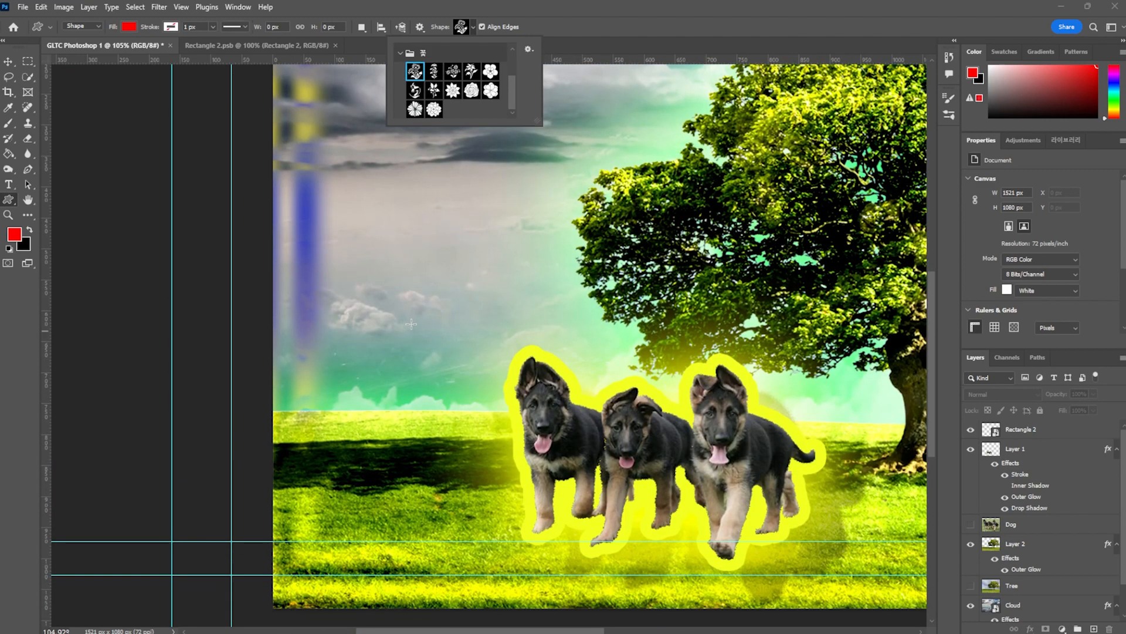
scroll(854, 370, "right", 2)
scroll(660, 364, "up", 10)
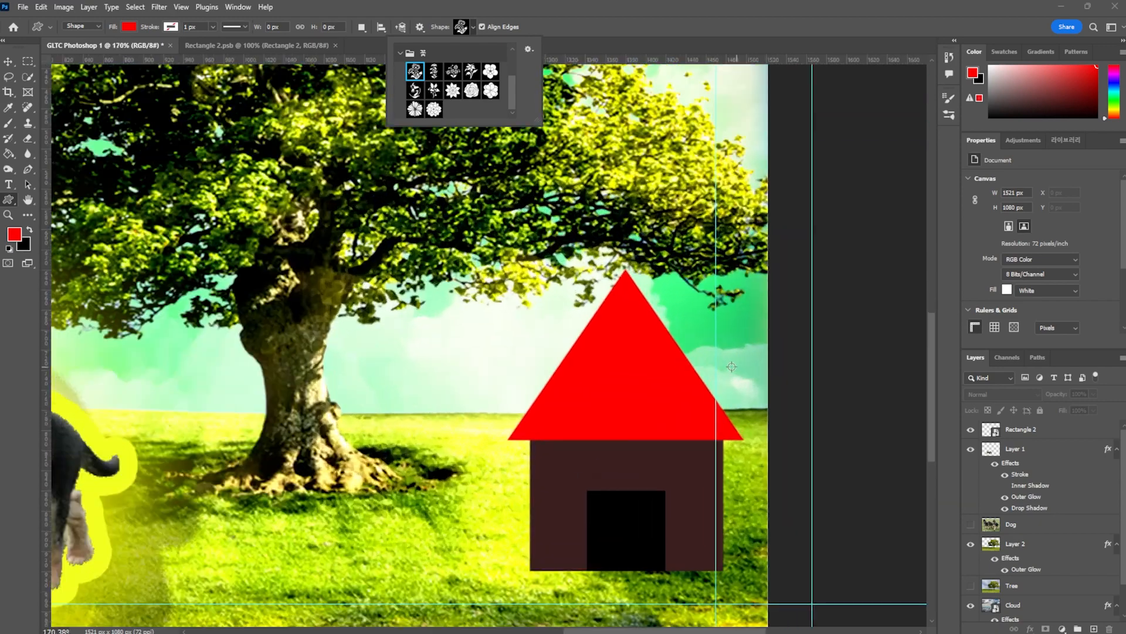
left_click_drag(297, 350, 448, 516)
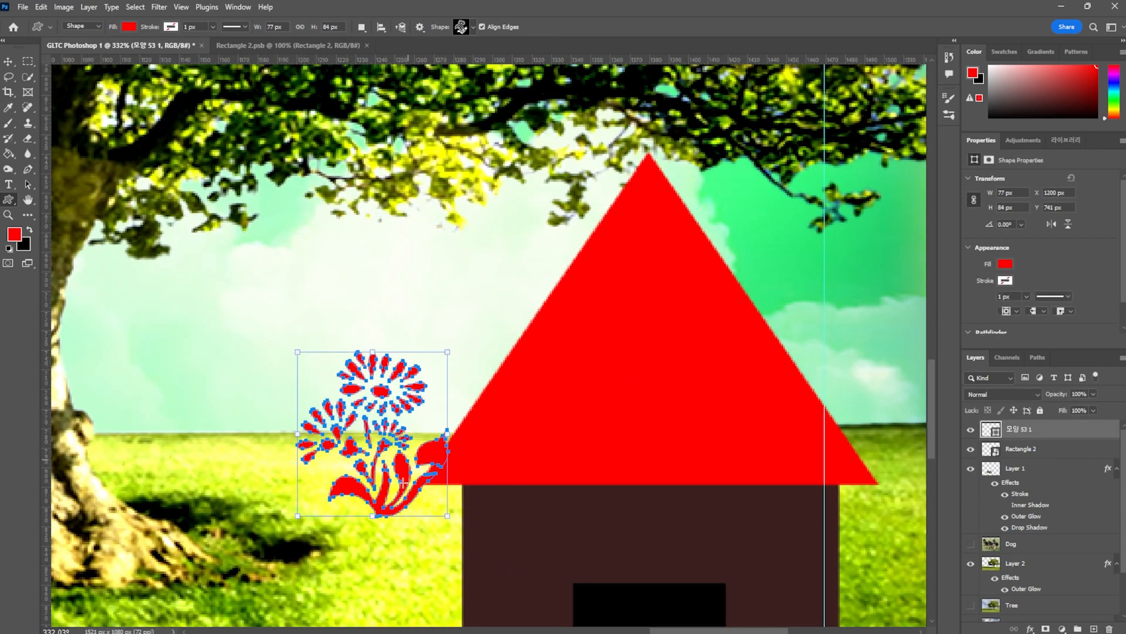
key("ctrl+z")
left_click_drag(239, 358, 375, 510)
scroll(684, 326, "down", 3)
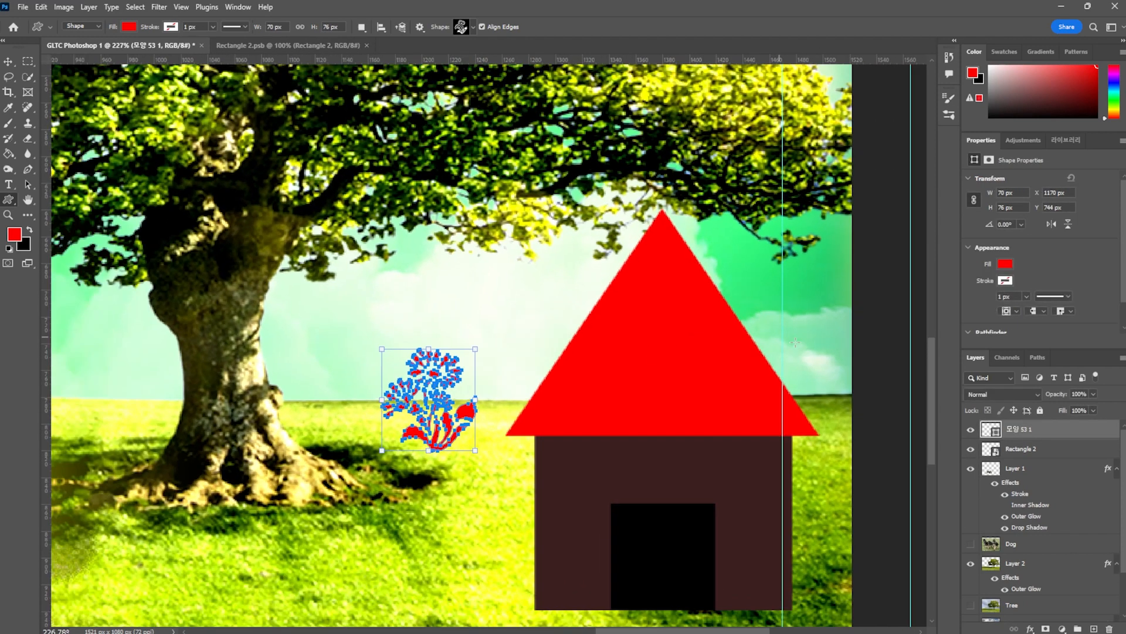
Draw four smaller flowers: one beside the house at the image edge and three on the grass in front of the tree and house.
left_click_drag(822, 358, 857, 395)
scroll(847, 418, "down", 2)
left_click_drag(312, 424, 362, 487)
left_click_drag(468, 512, 543, 596)
left_click_drag(258, 537, 327, 606)
Try creating a 447 × 267 px flower through the Create Custom Shape dialog, and undo it.
scroll(371, 504, "down", 3)
left_click(599, 364)
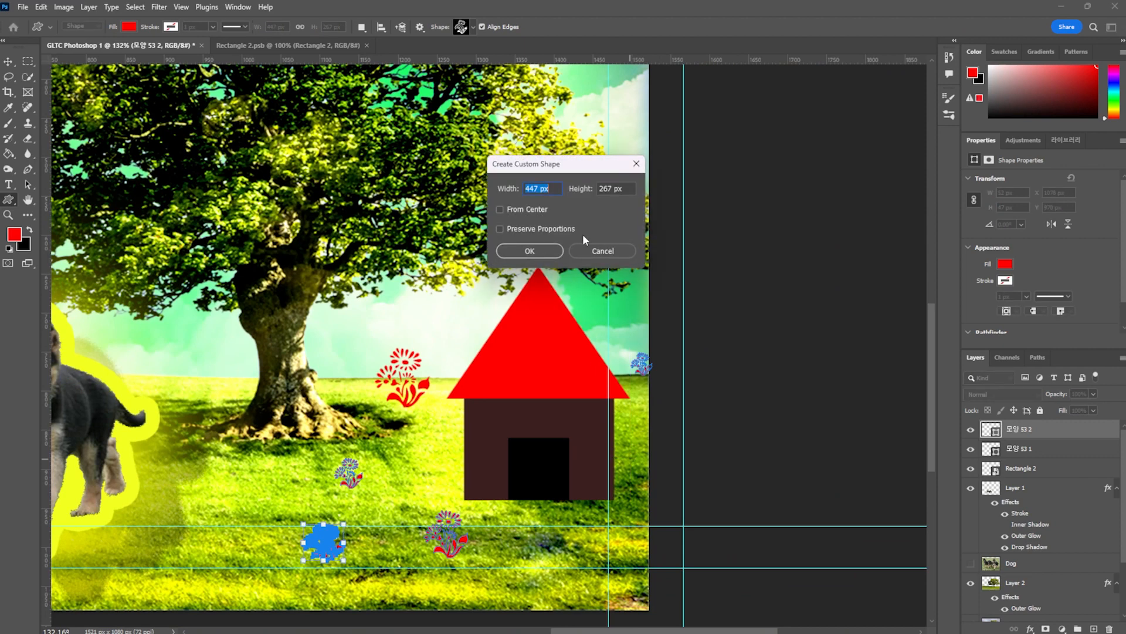
left_click(628, 250)
left_click(647, 252)
left_click(536, 248)
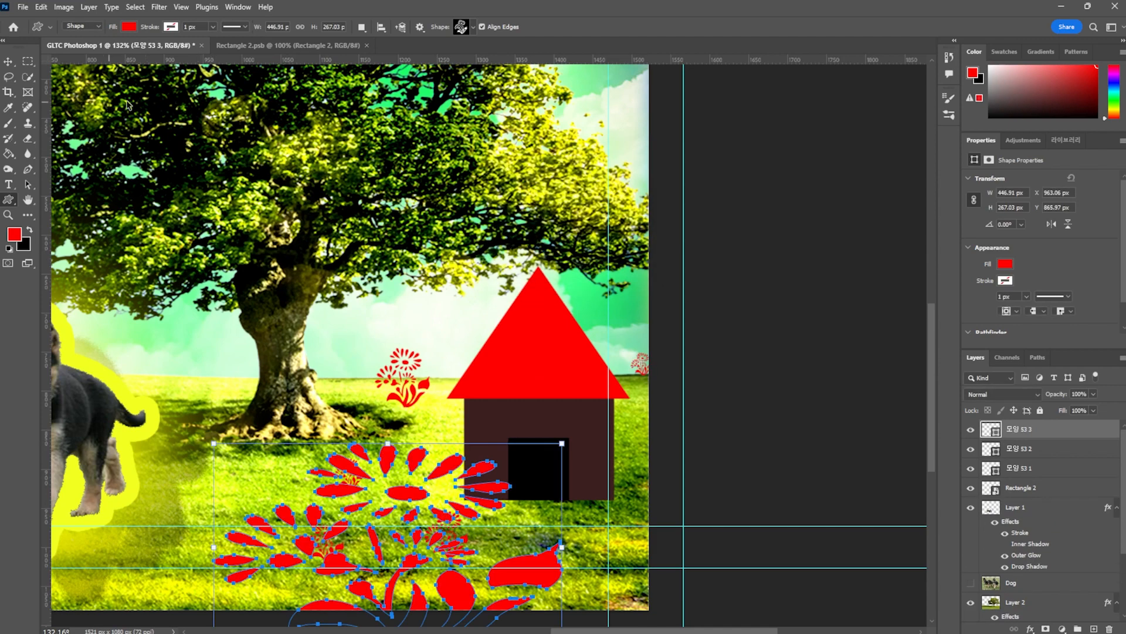
key("ctrl+z")
Try drawing another flower on the grass to the left of the dogs, and undo it.
scroll(268, 366, "down", 5)
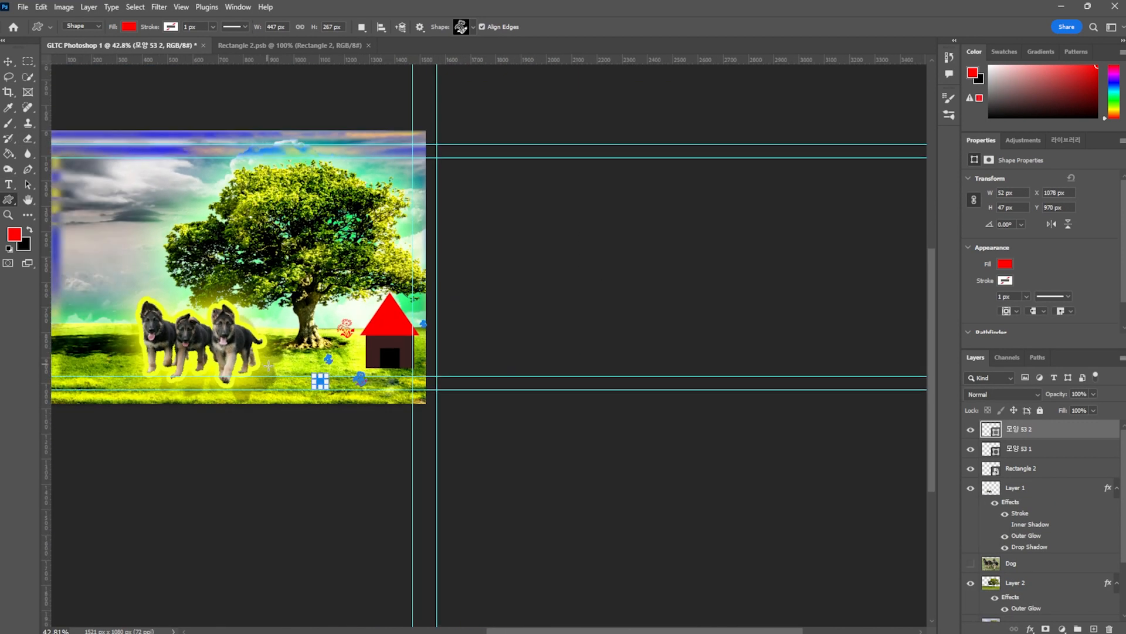
scroll(156, 395, "up", 6)
scroll(156, 387, "down", 10)
scroll(160, 382, "up", 1)
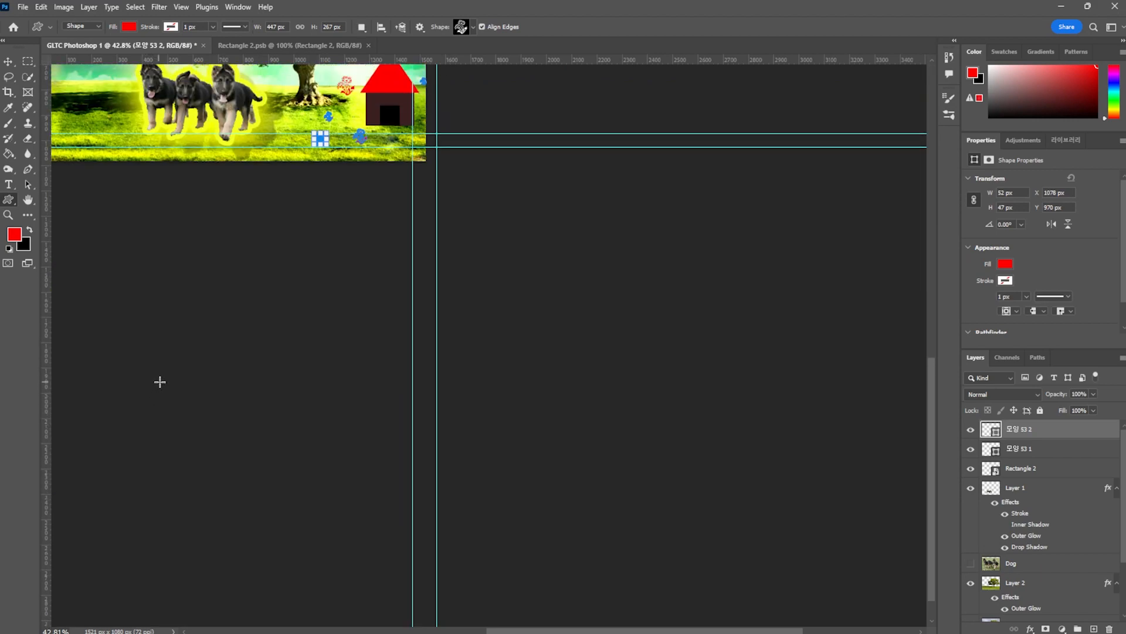
scroll(156, 369, "up", 6)
scroll(156, 367, "left", 5)
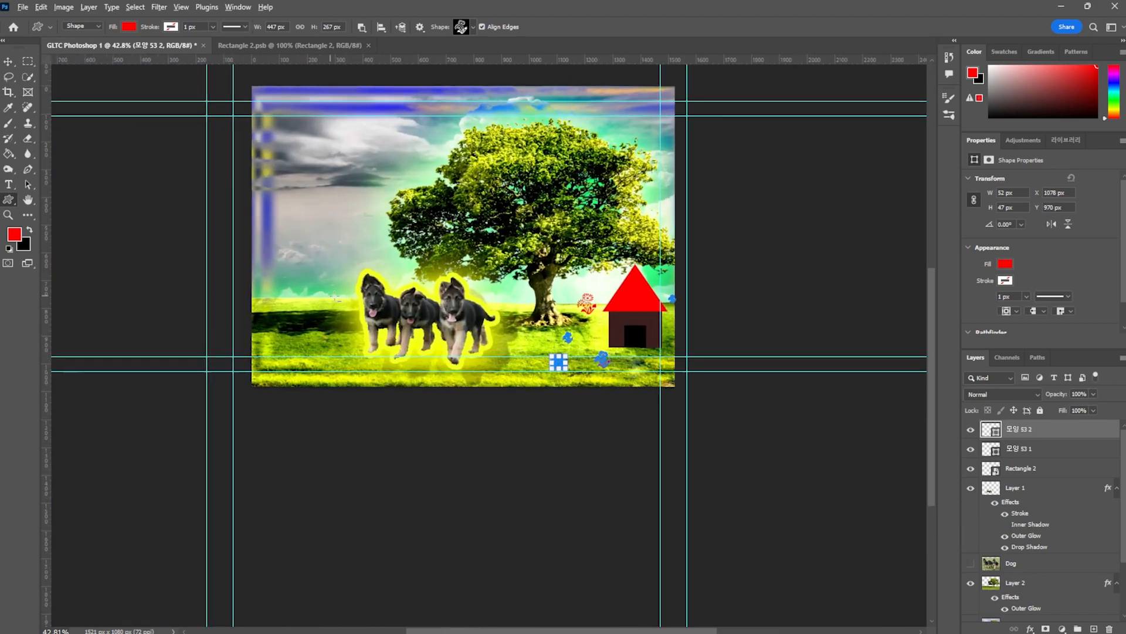
scroll(331, 296, "up", 5)
left_click_drag(130, 398, 298, 540)
key("ctrl+z")
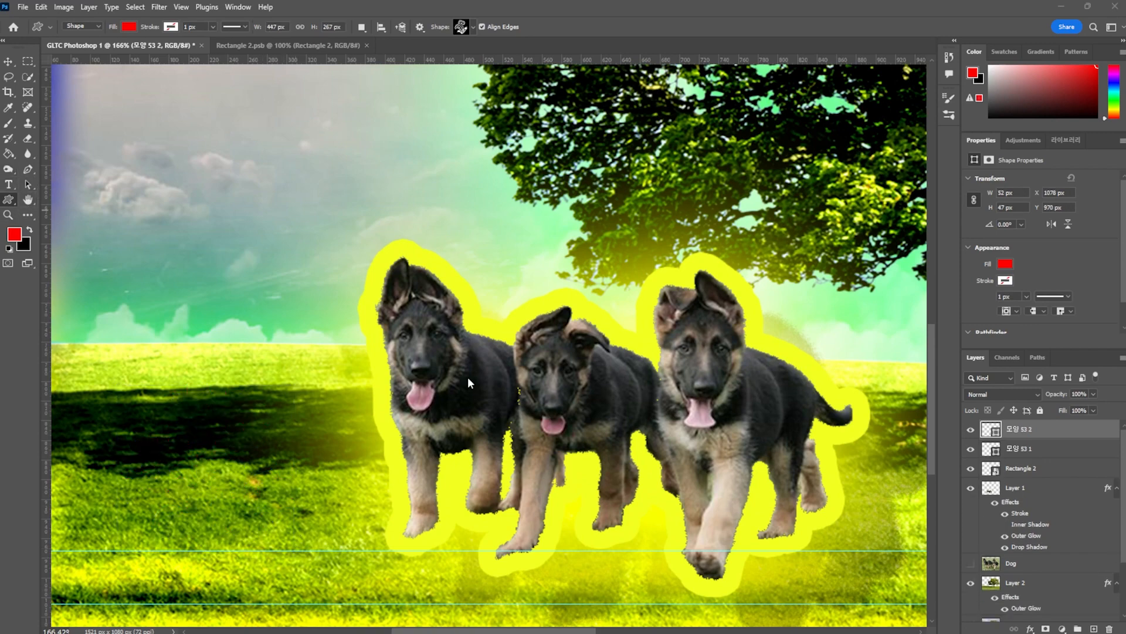
Add the red text "Beautiful World" on two lines in the cloudy sky with the Type tool, in Ravie at 77 pt.
scroll(428, 396, "down", 4)
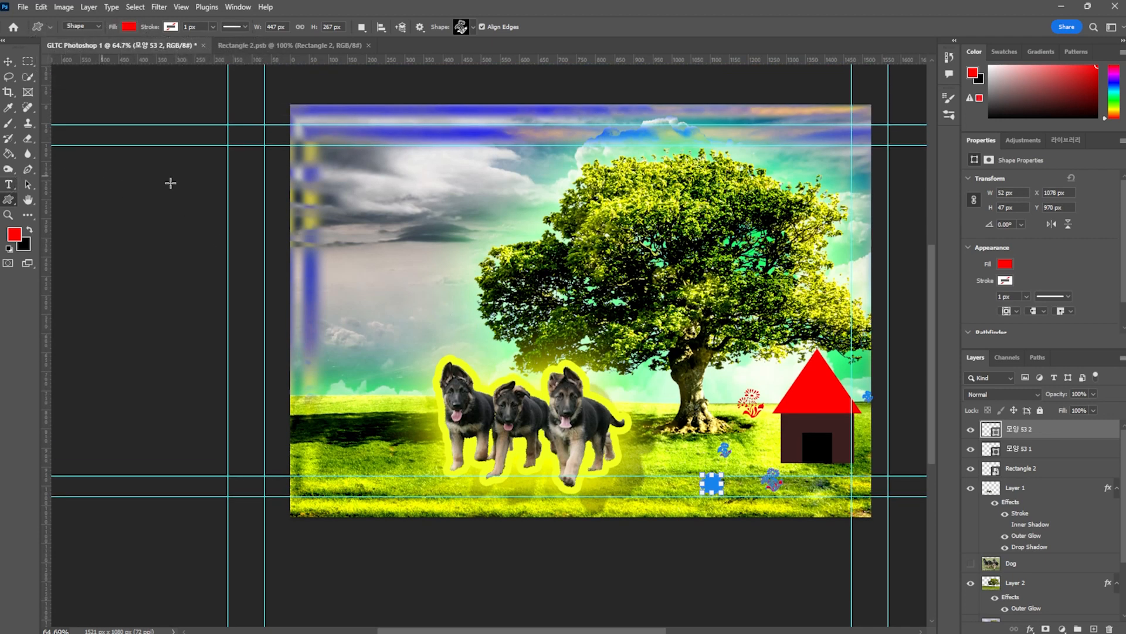
left_click(9, 184)
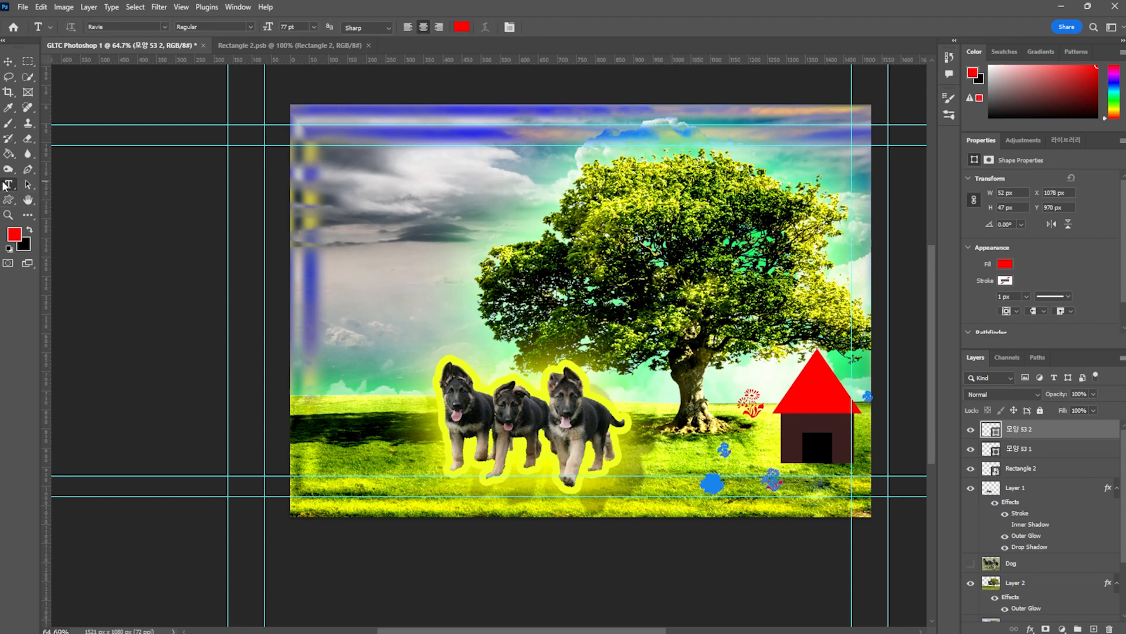
left_click(342, 152)
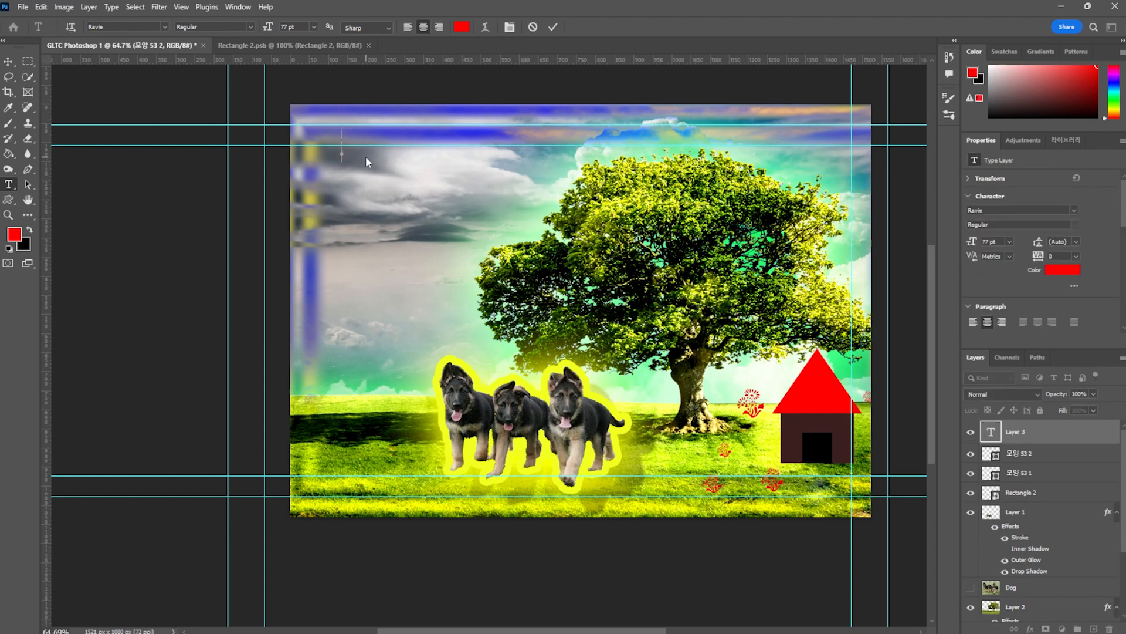
type("ERA")
key("BackSpace")
key("BackSpace")
key("BackSpace")
type("Bea")
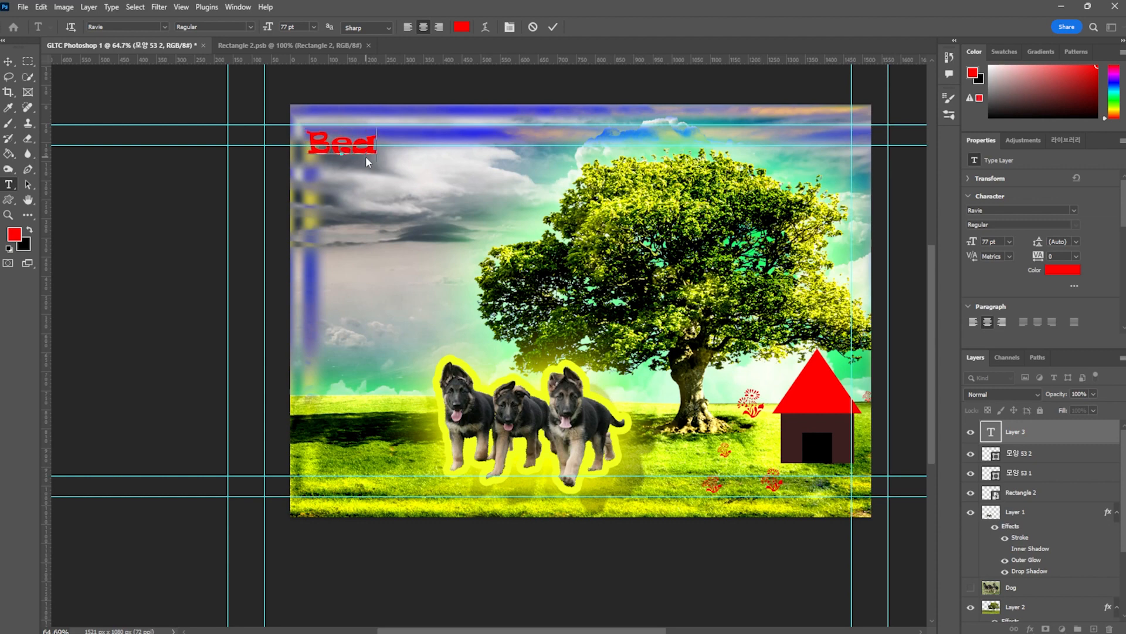
type("utiful")
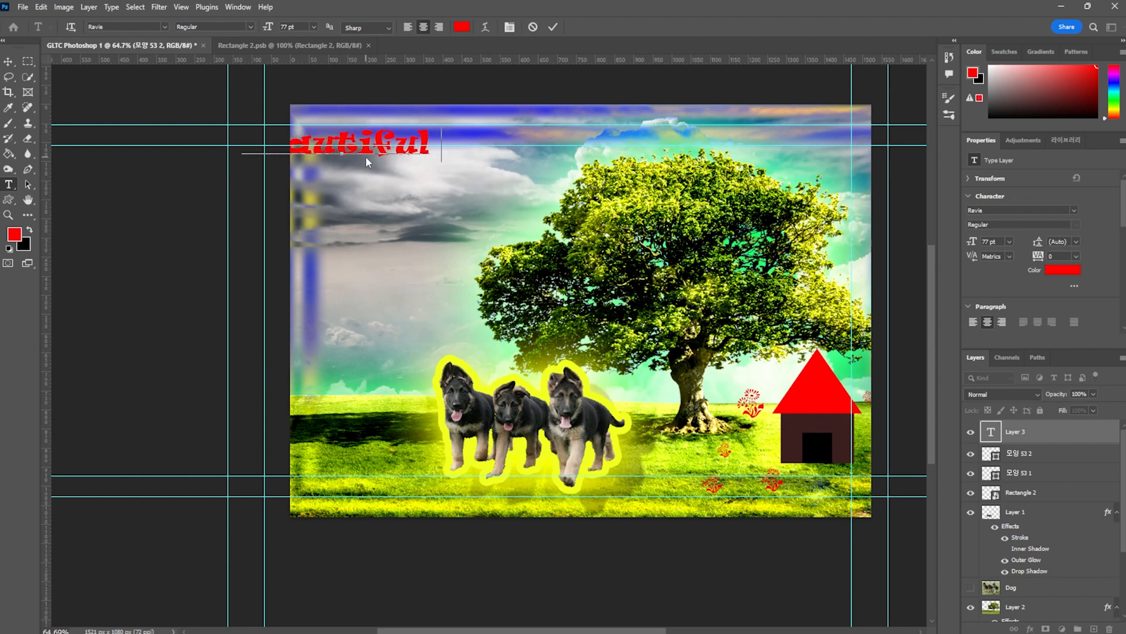
type("World")
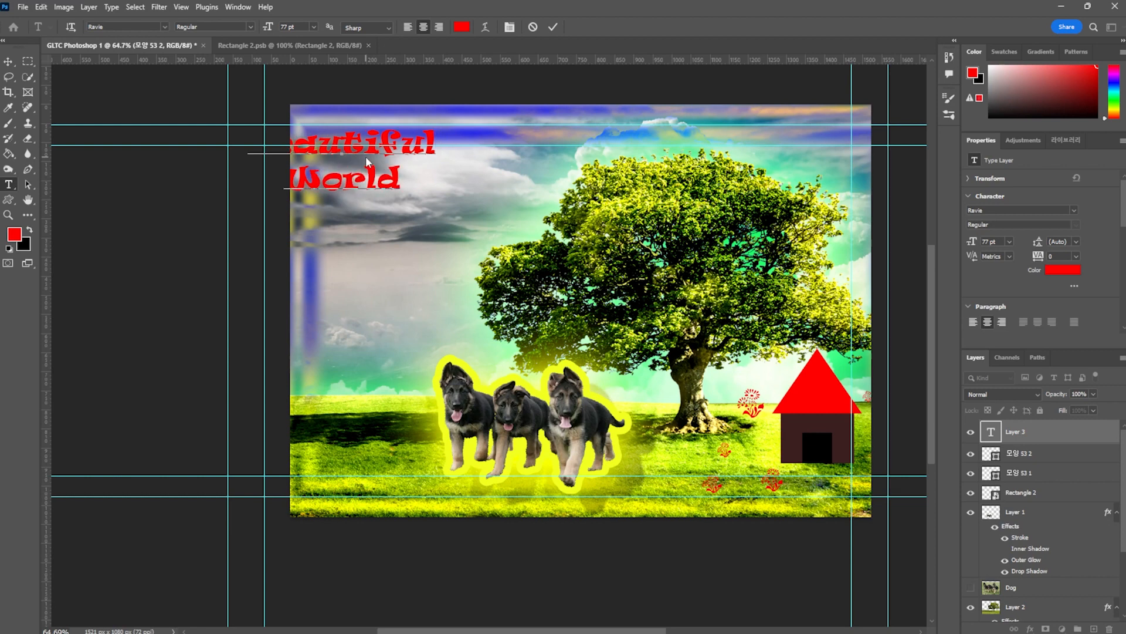
Move the "Beautiful World" text fully inside the image's upper-left corner.
key("ctrl+a")
left_click(8, 61)
left_click_drag(339, 146, 394, 142)
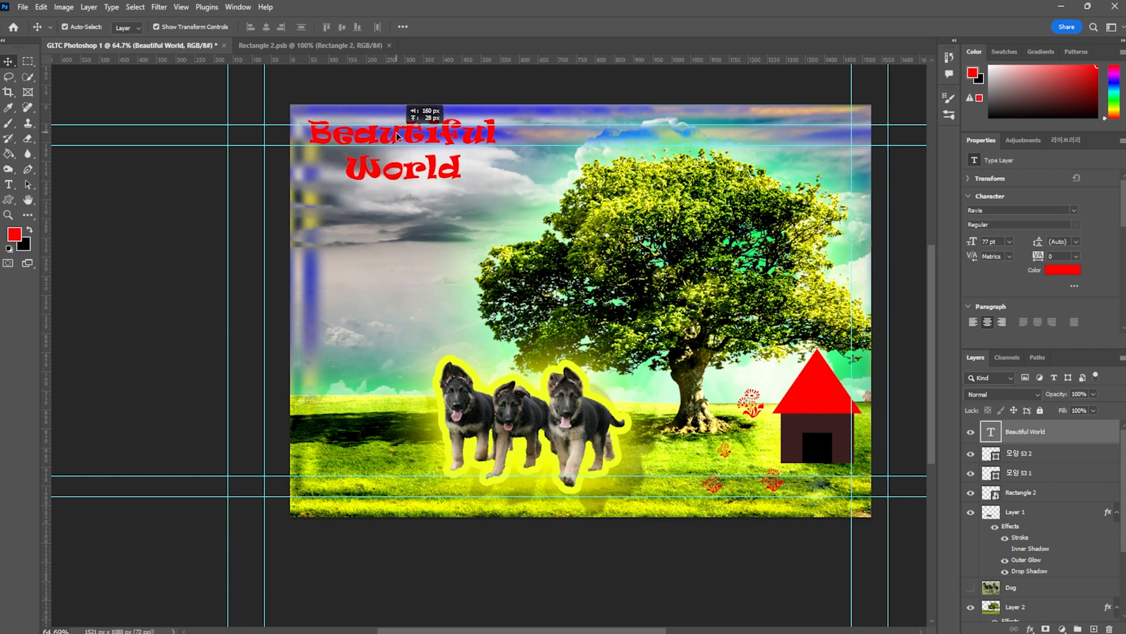
Change the font of the "Beautiful World" text to Bungee.
double_click(393, 136)
left_click(169, 27)
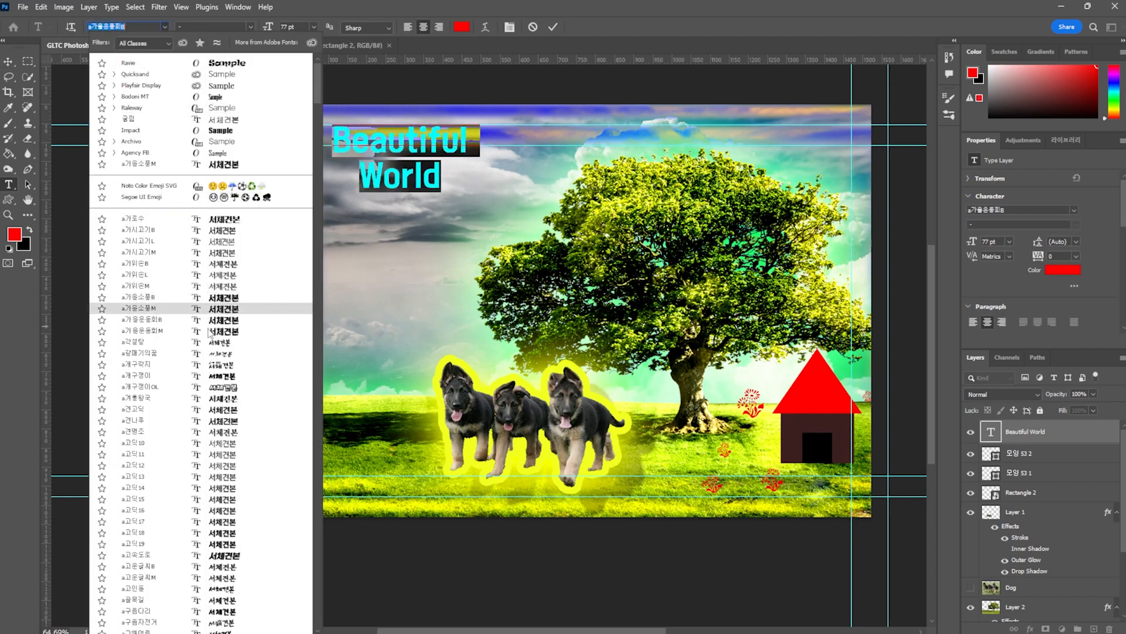
scroll(214, 285, "down", 20)
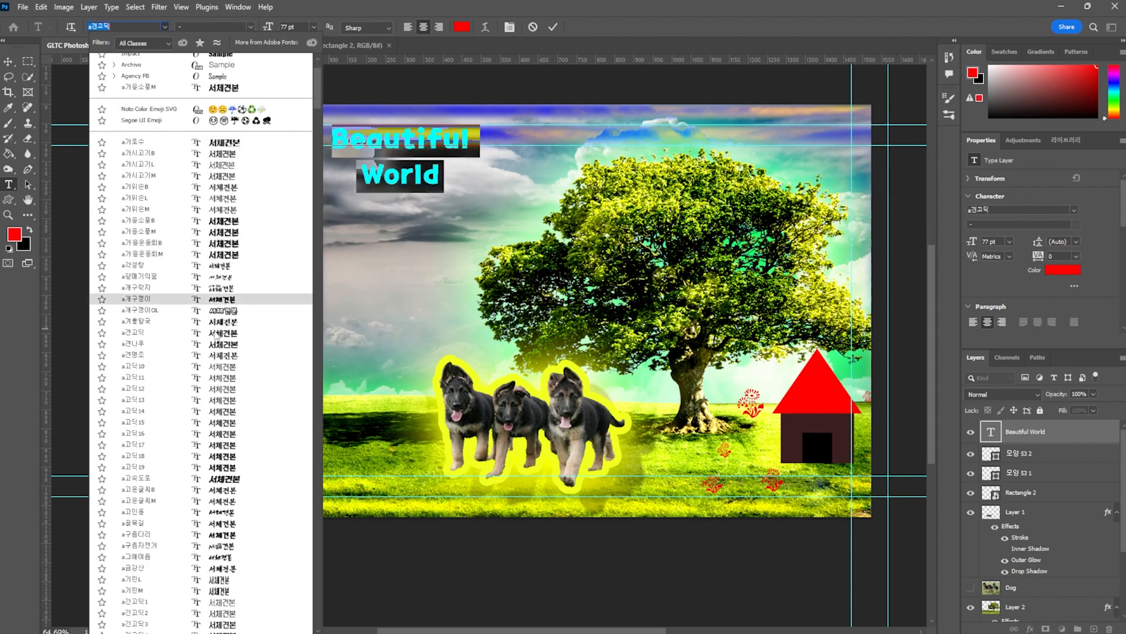
scroll(246, 434, "down", 15)
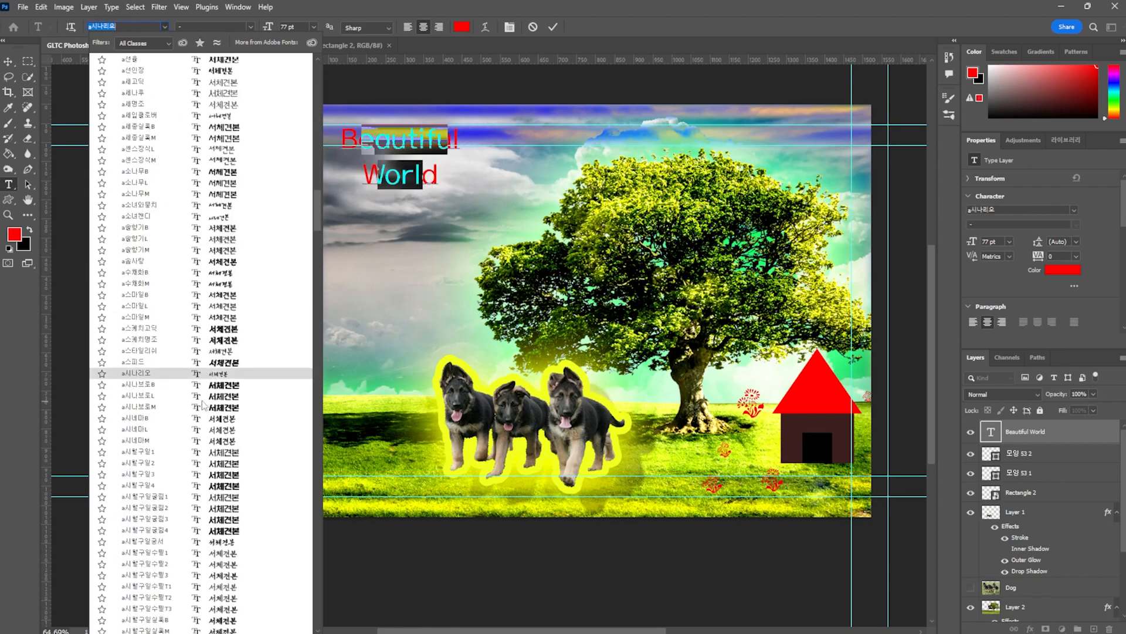
left_click_drag(318, 211, 318, 422)
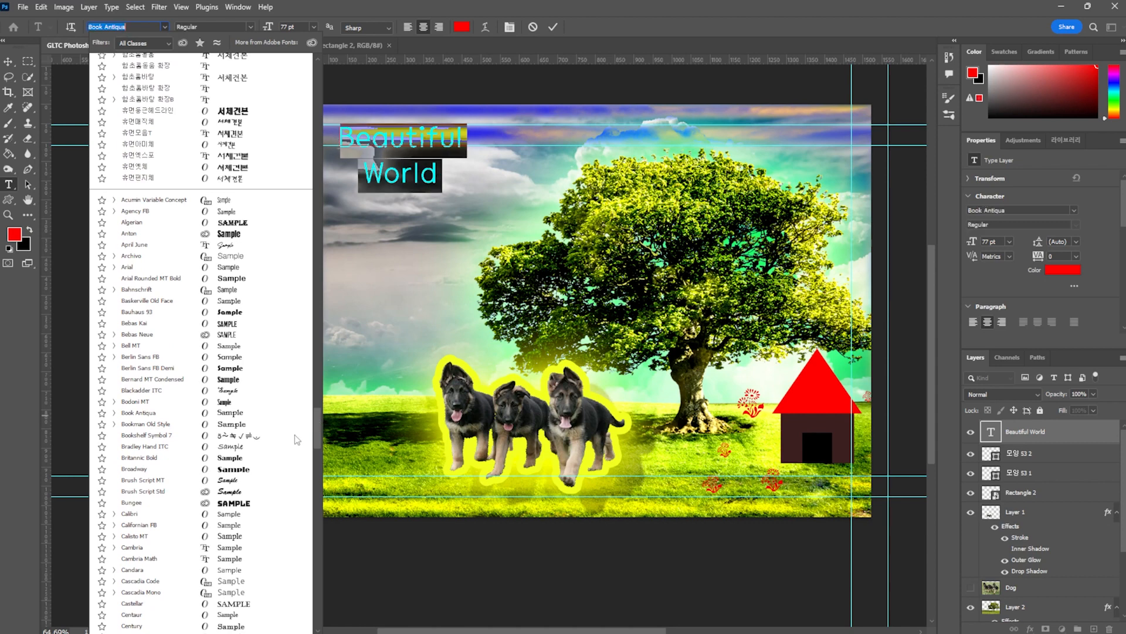
left_click(230, 503)
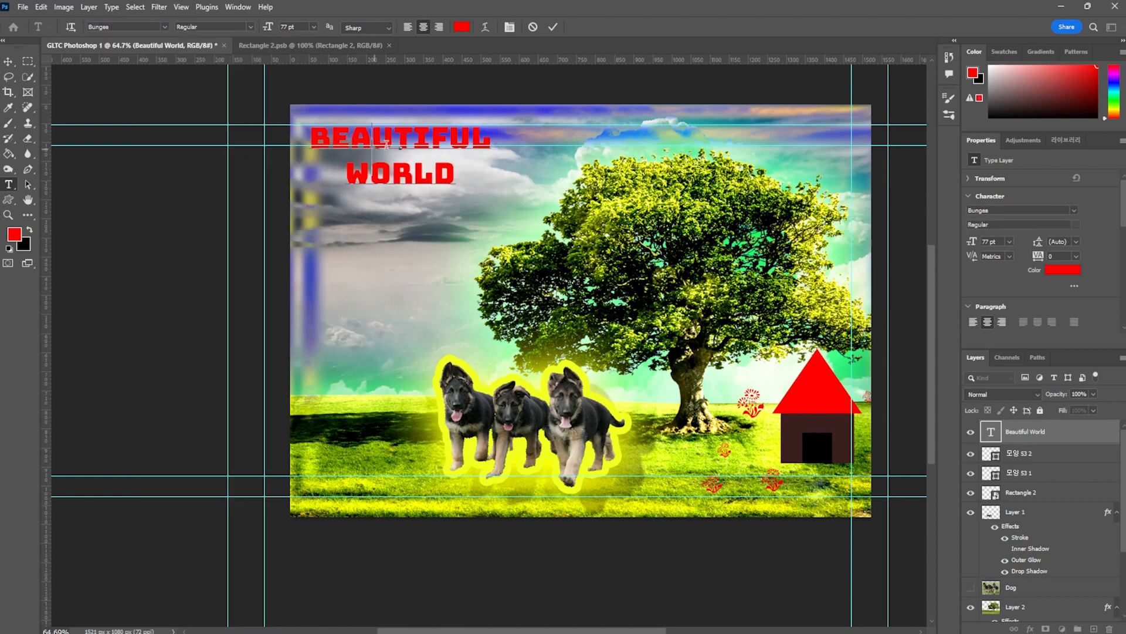
Change the colour of the "Beautiful World" text to white (ffffff).
left_click(462, 27)
type("ffffff")
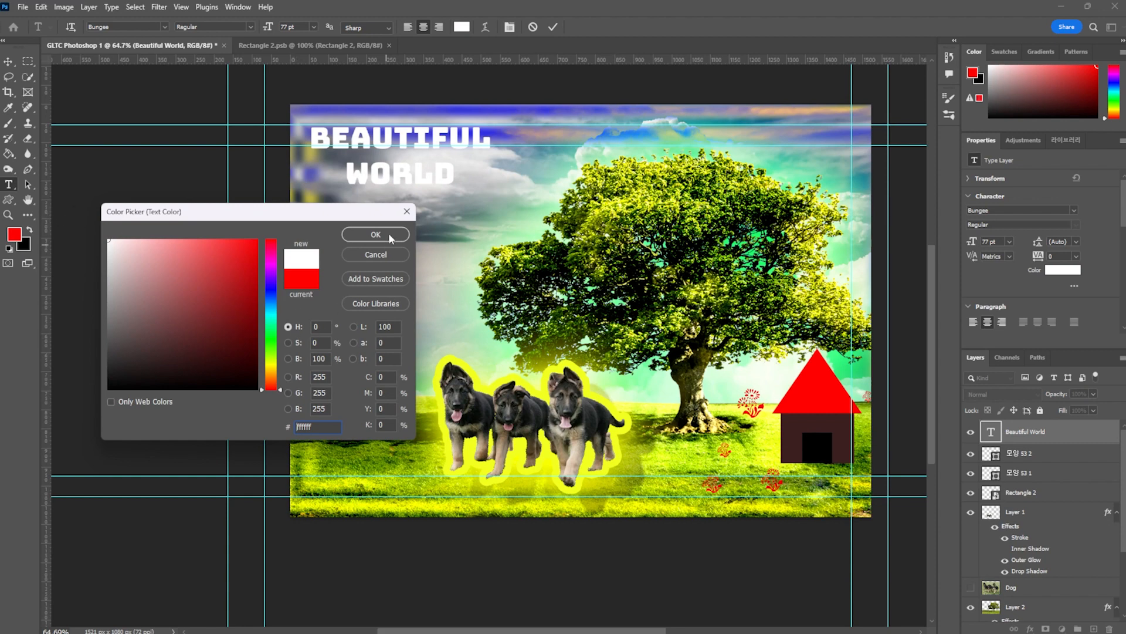
left_click(390, 235)
left_click(452, 141)
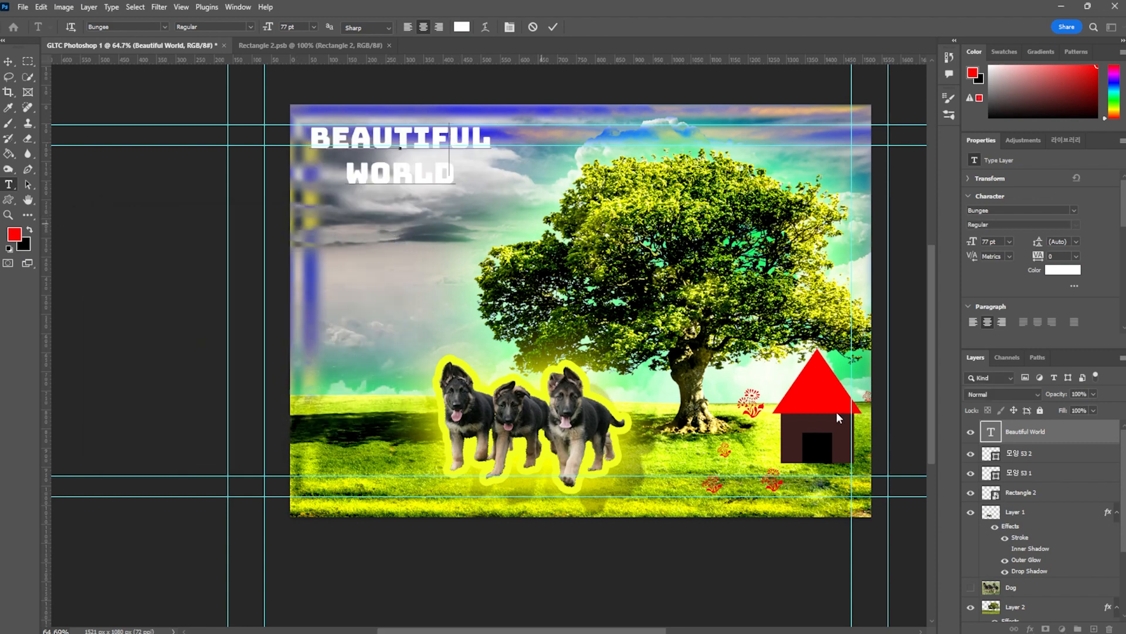
Add a 9 px black outside stroke to the "Beautiful World" text layer.
left_click(1104, 435)
double_click(1103, 434)
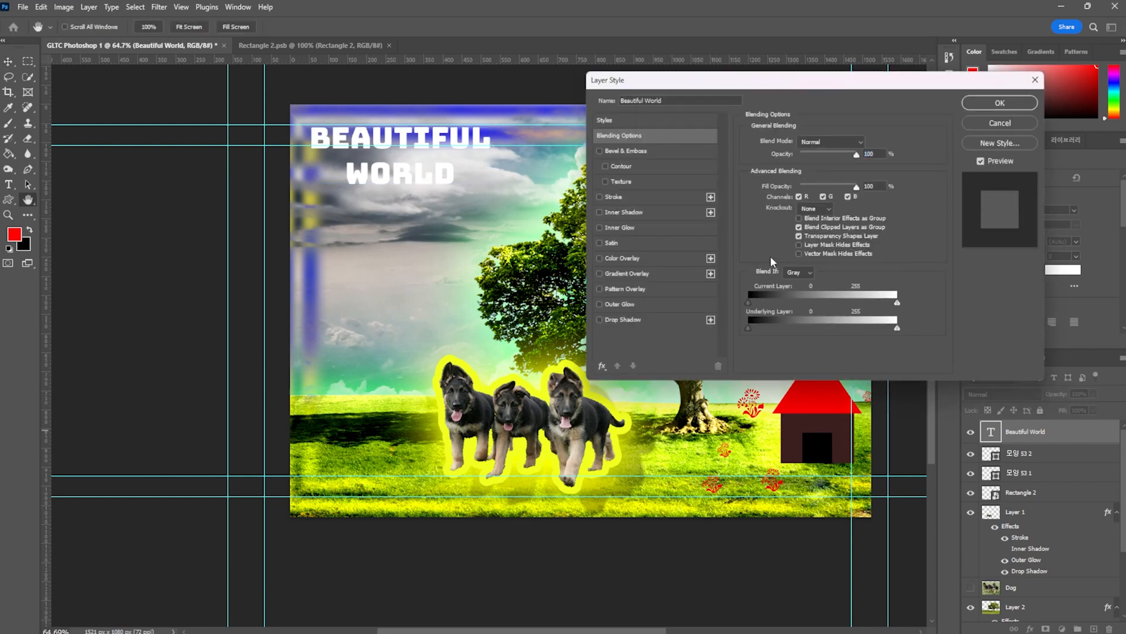
left_click(601, 197)
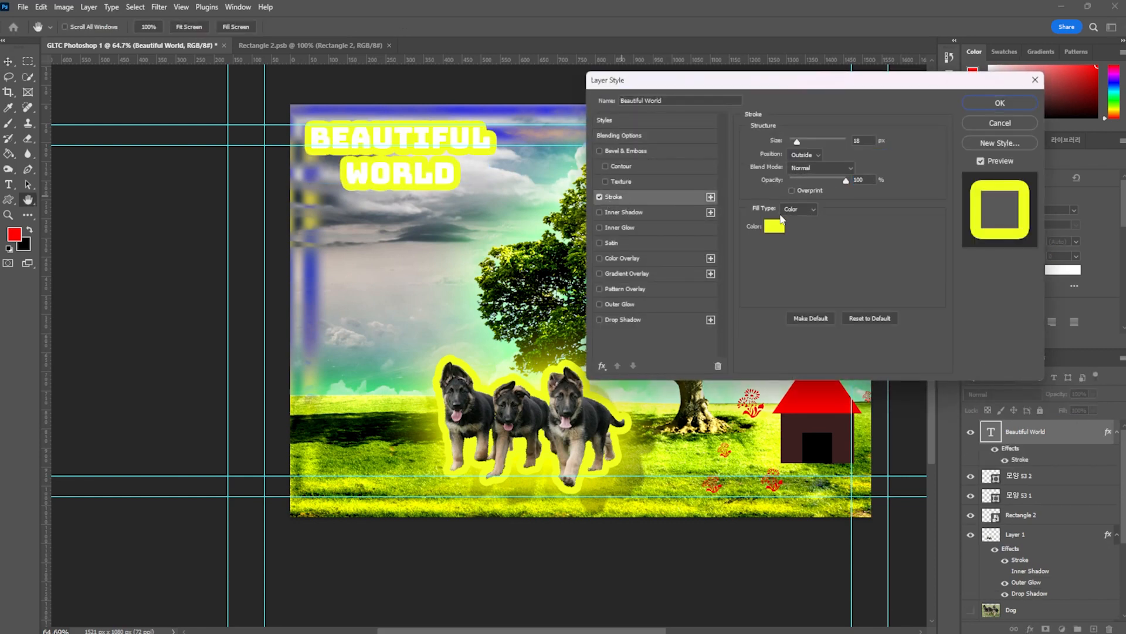
left_click(774, 226)
left_click(109, 388)
left_click(389, 235)
left_click_drag(797, 141, 796, 142)
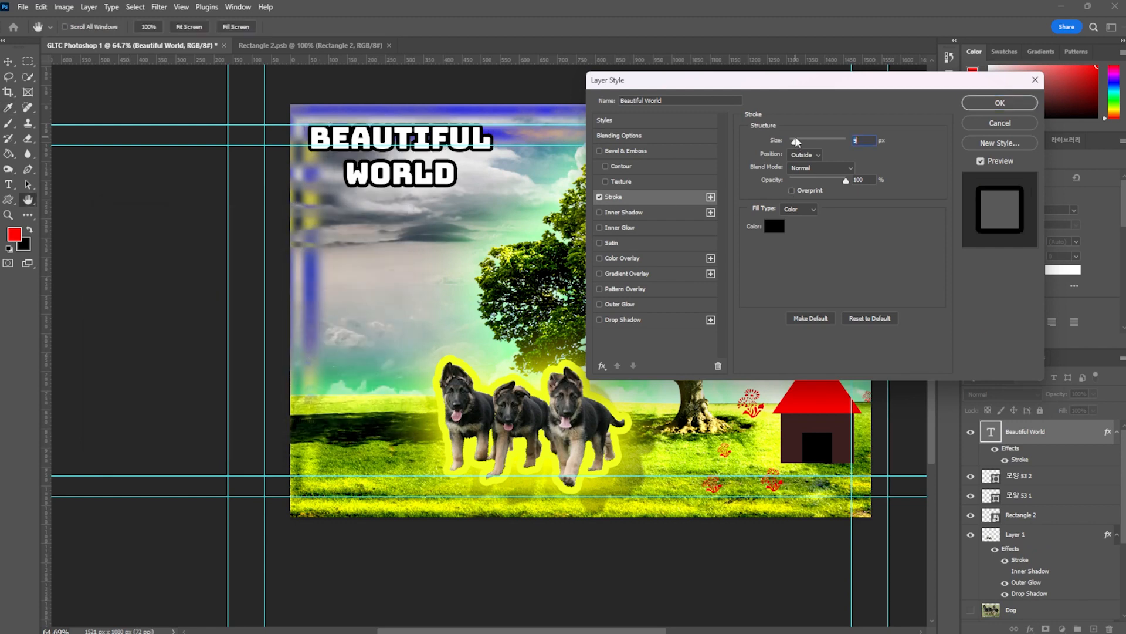
left_click(1000, 103)
Try left alignment on the "Beautiful World" text, and restore its centre alignment.
double_click(386, 138)
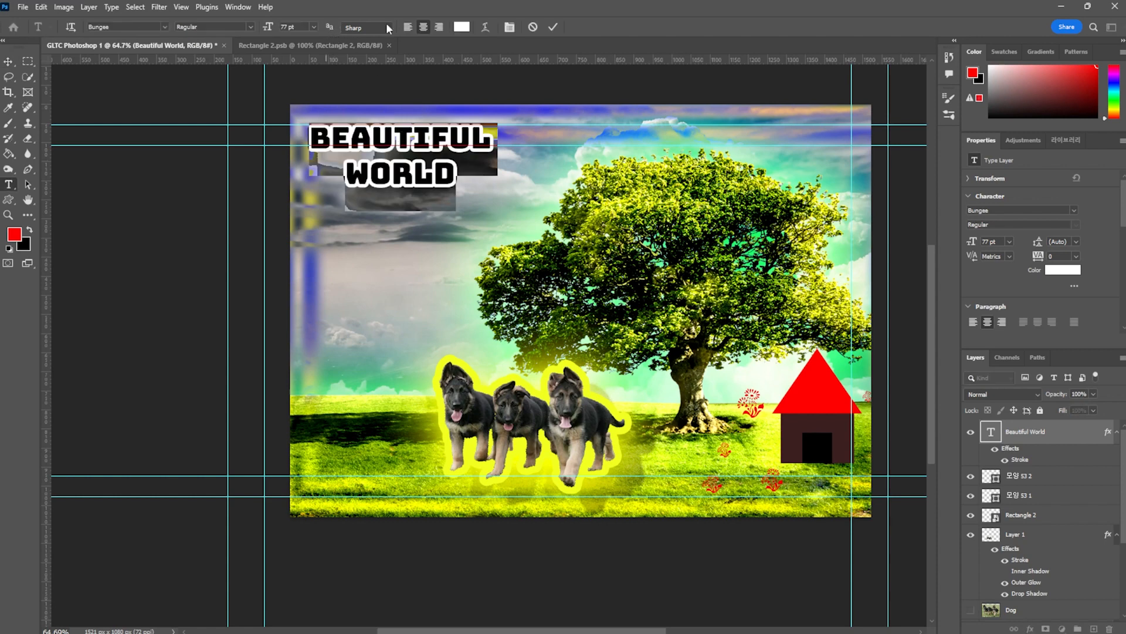
left_click(410, 26)
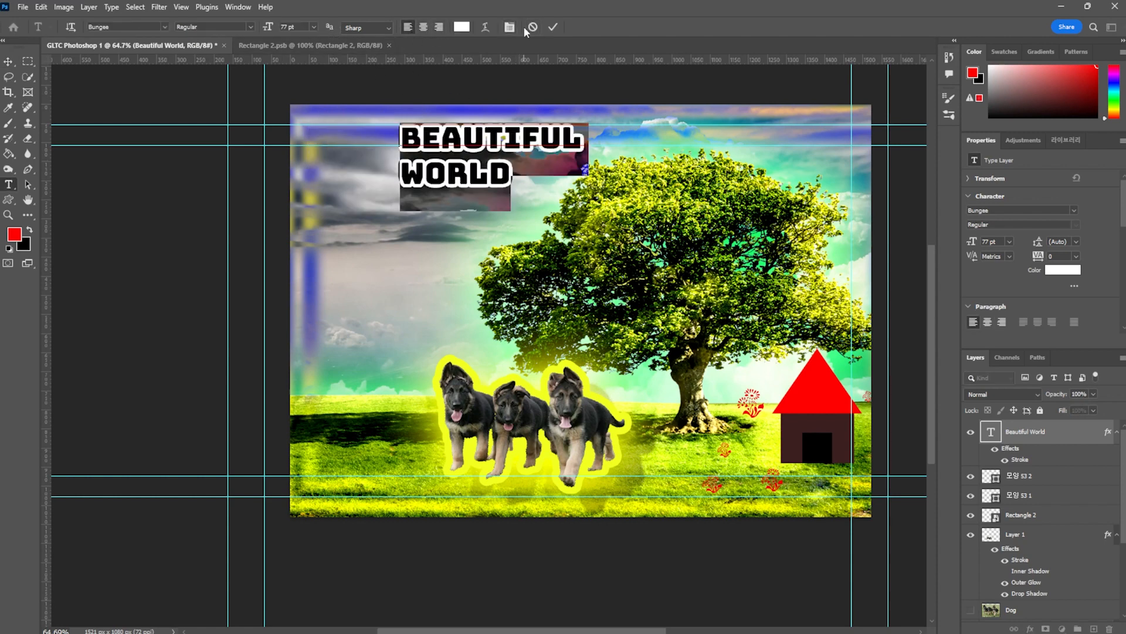
left_click(485, 26)
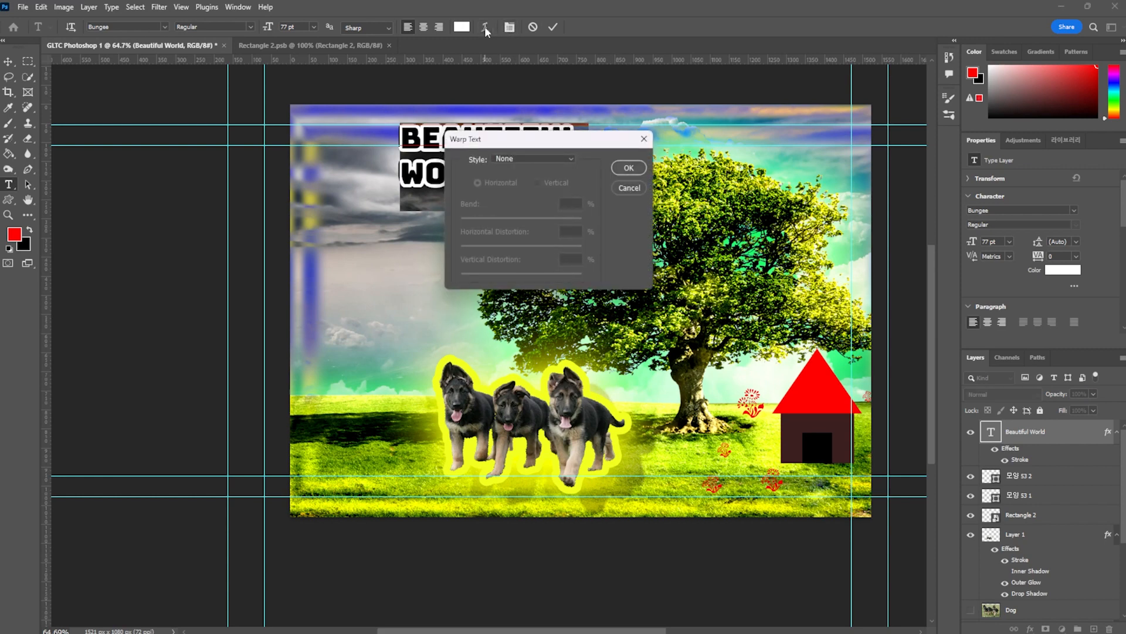
left_click(627, 188)
left_click(423, 27)
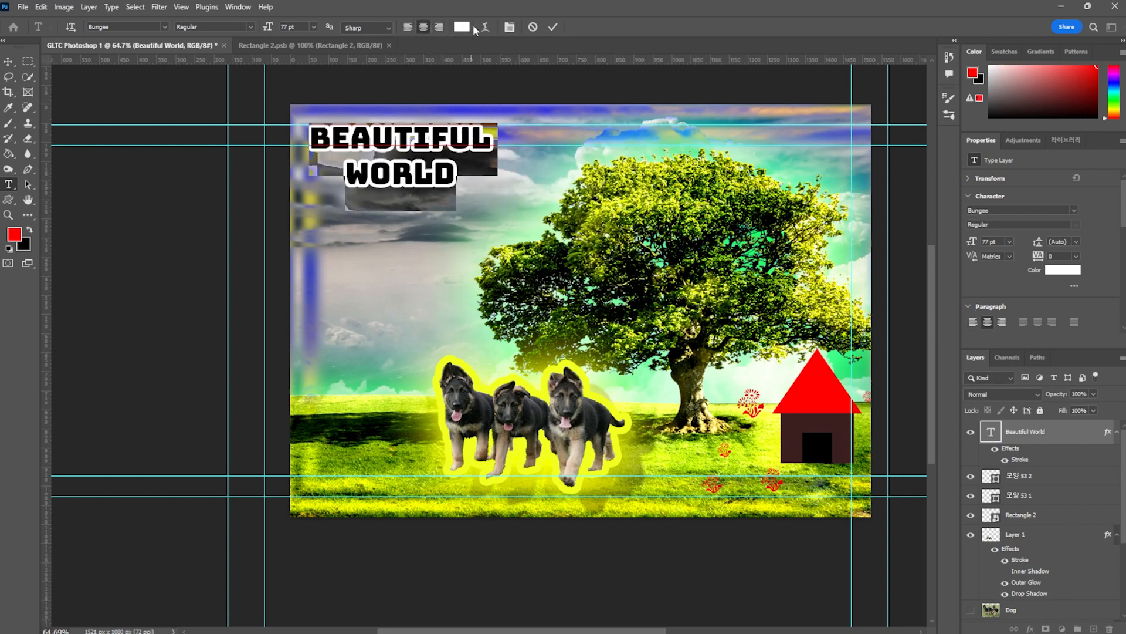
Warp the "Beautiful World" text with the horizontal Arc style and a bend of +34%.
left_click(484, 28)
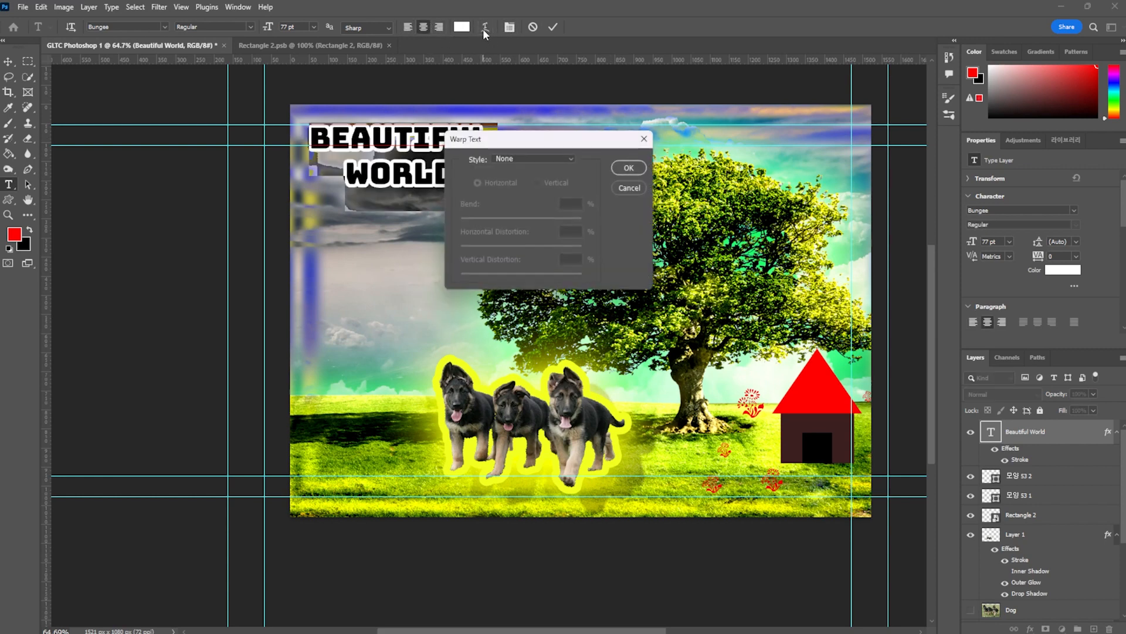
left_click(536, 158)
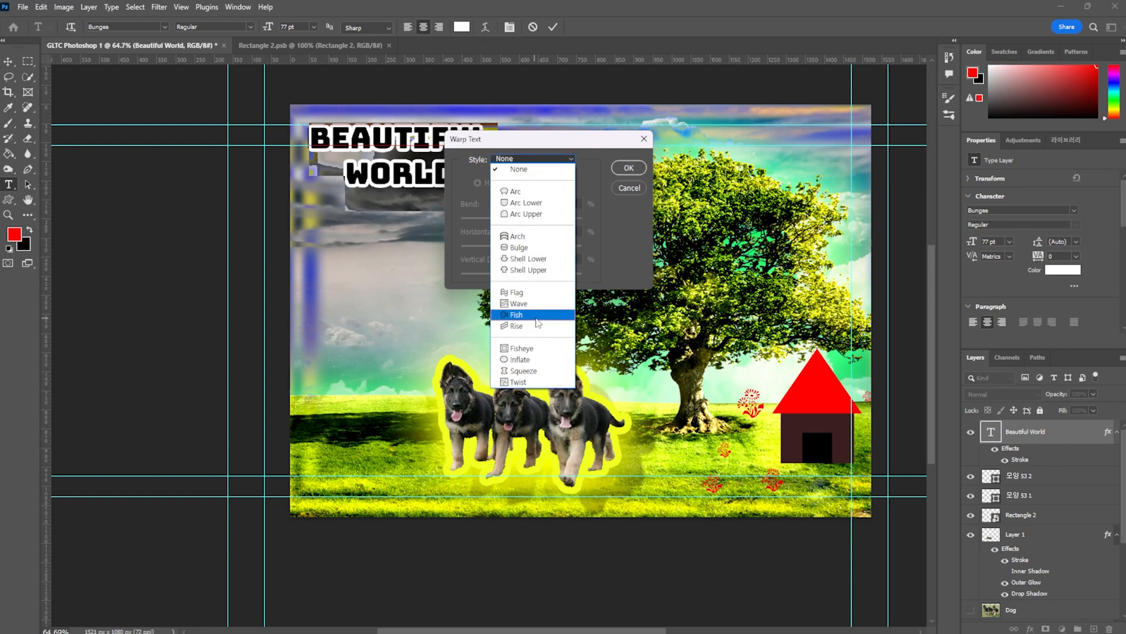
left_click(523, 191)
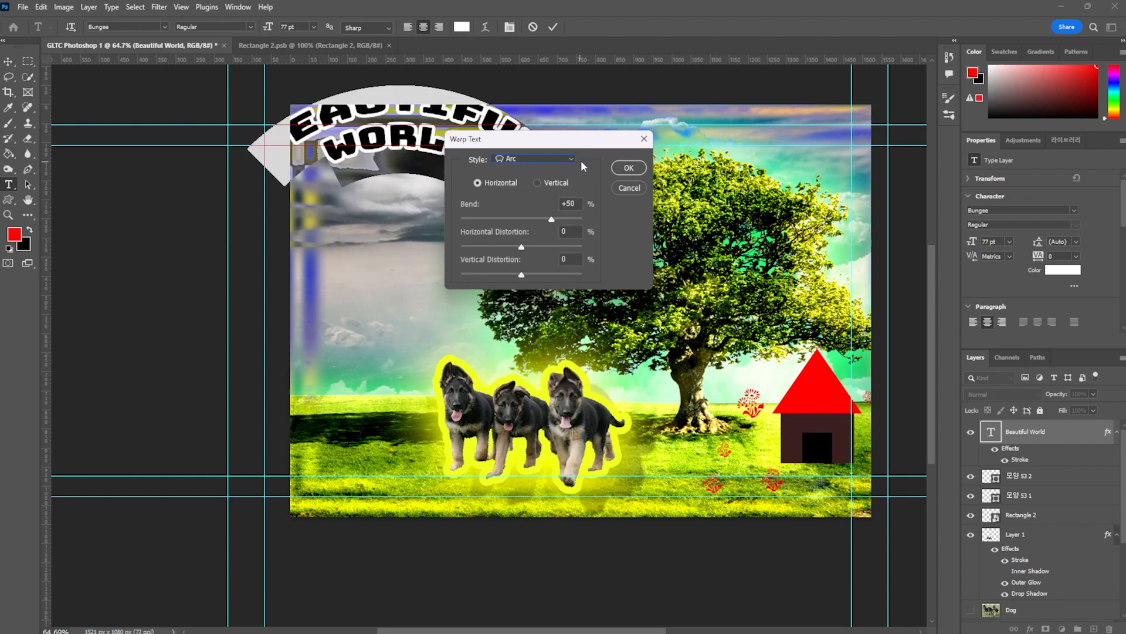
left_click_drag(544, 219, 519, 252)
key("Tab")
type("0")
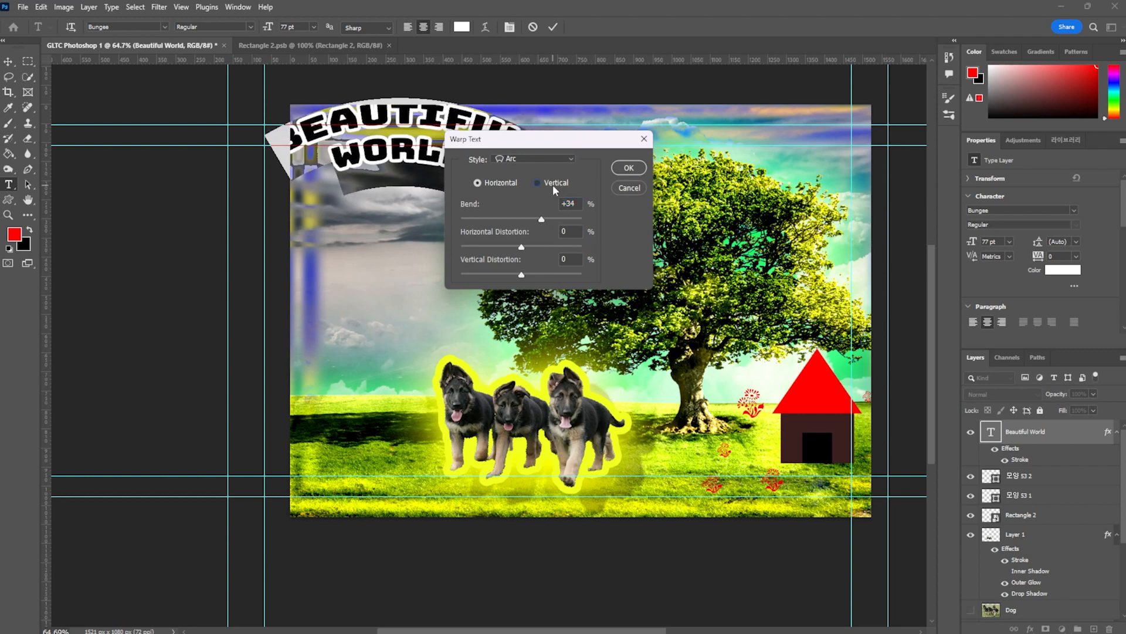
left_click(553, 184)
left_click(498, 183)
left_click(629, 169)
Move the arched "Beautiful World" text down and across so it sits fully inside the image, beside the treetop.
left_click(8, 61)
left_click_drag(379, 135, 444, 194)
left_click(762, 364)
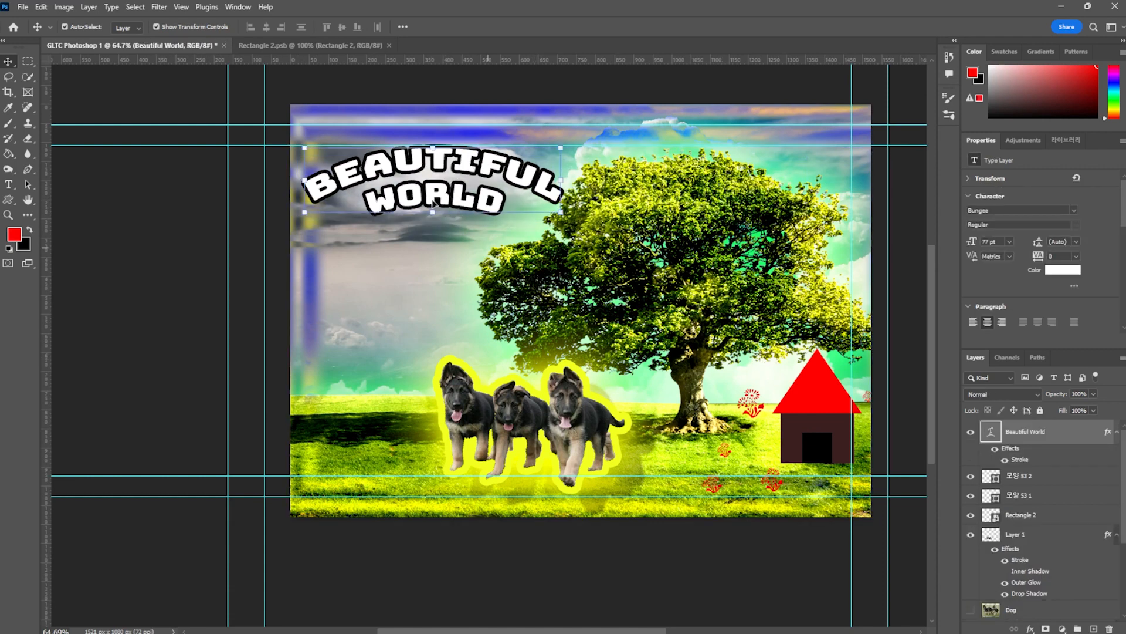
Add a second outside stroke of 24 px beneath the black stroke on the "Beautiful World" text.
double_click(376, 164)
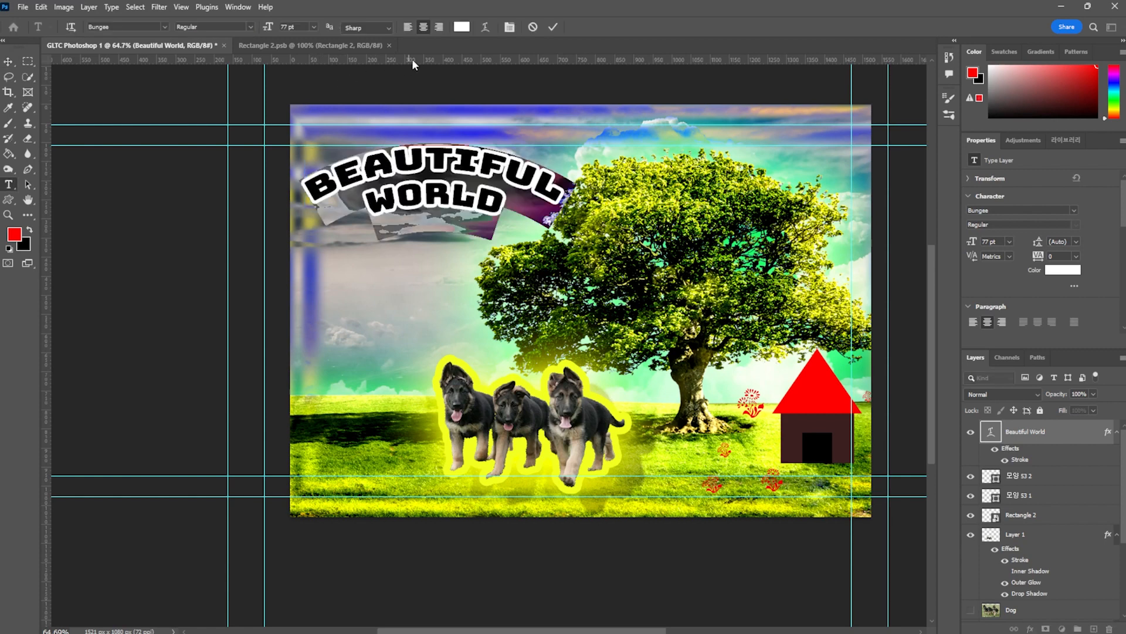
left_click(1093, 433)
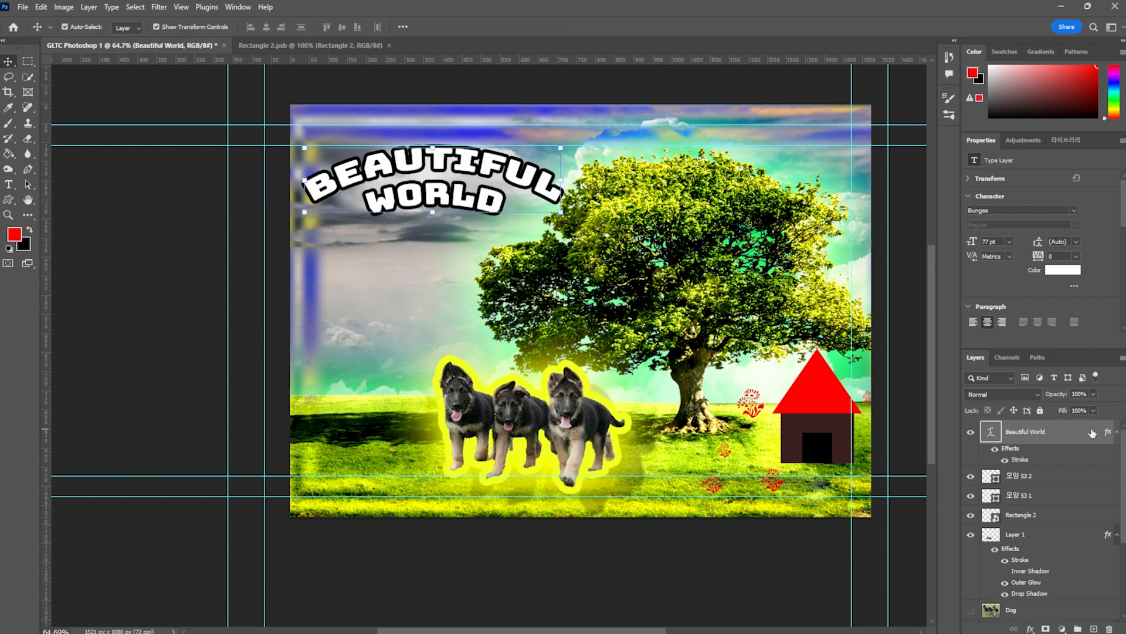
double_click(1099, 433)
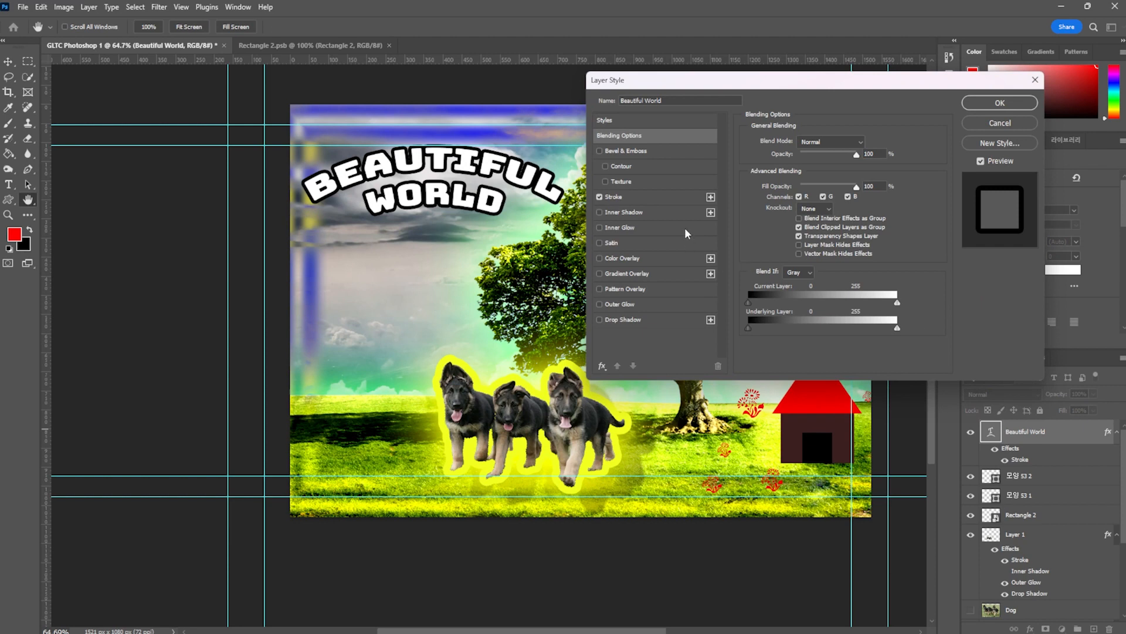
left_click(712, 196)
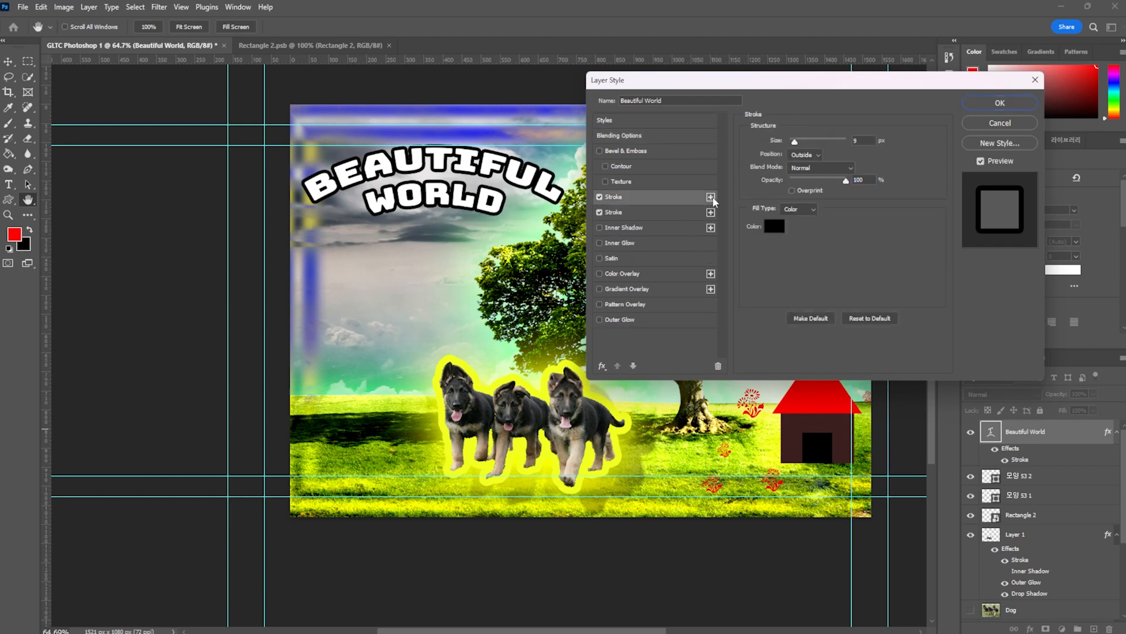
left_click(688, 208)
left_click_drag(796, 142, 798, 147)
Colour the outer stroke of the "Beautiful World" text bright blue, fine-tune its size and apply the layer style.
left_click(774, 226)
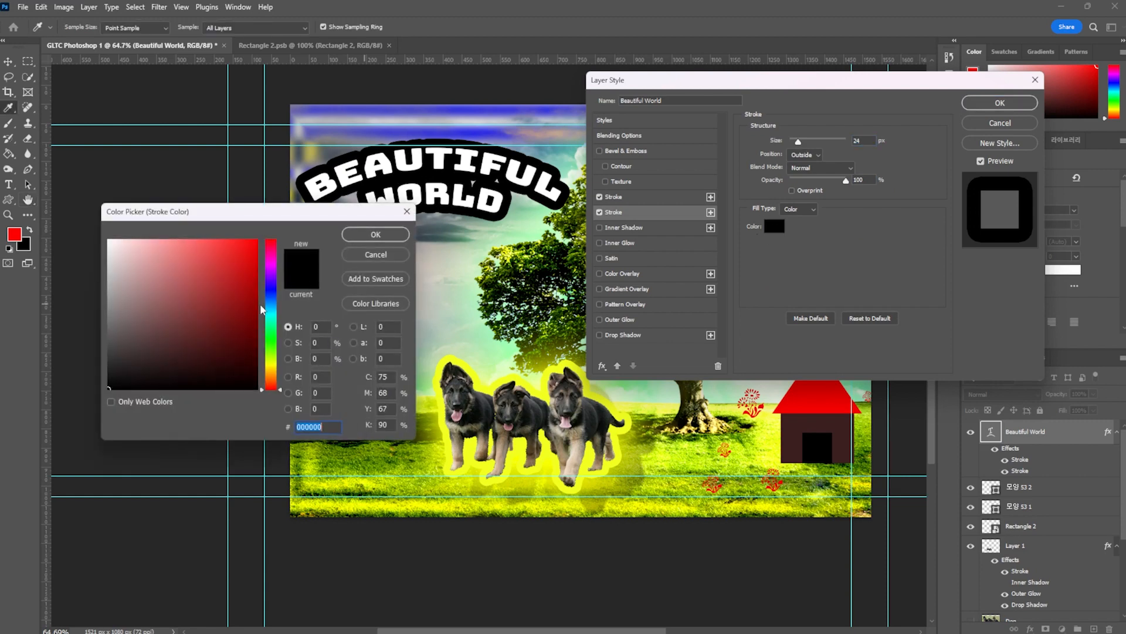
left_click_drag(275, 344, 275, 306)
left_click(257, 239)
left_click(377, 233)
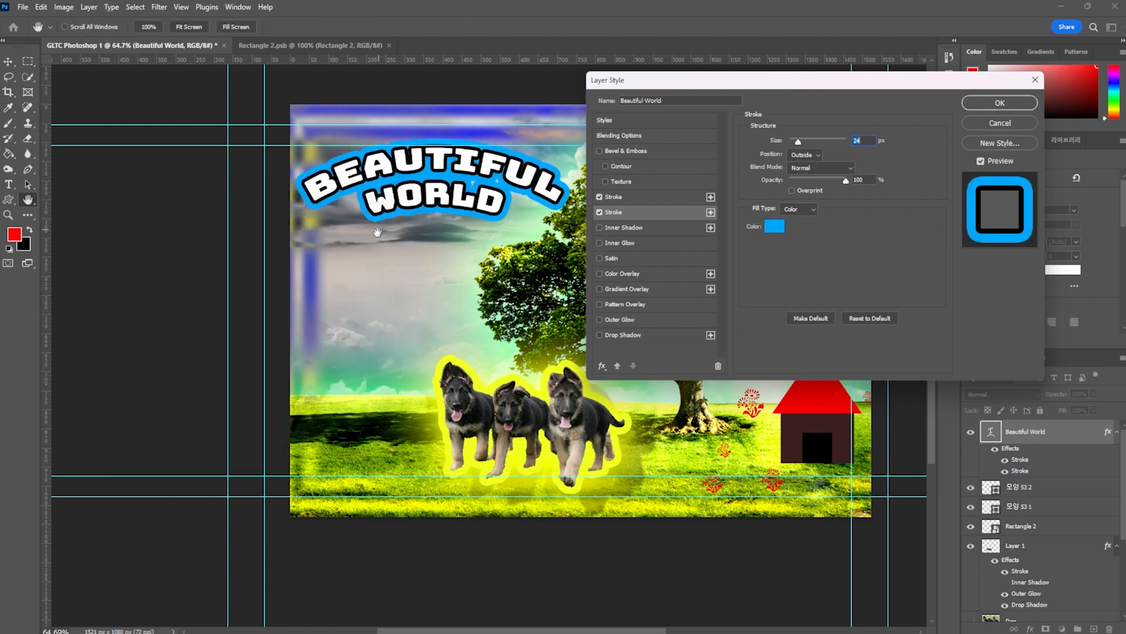
left_click_drag(807, 142, 799, 143)
left_click(1015, 106)
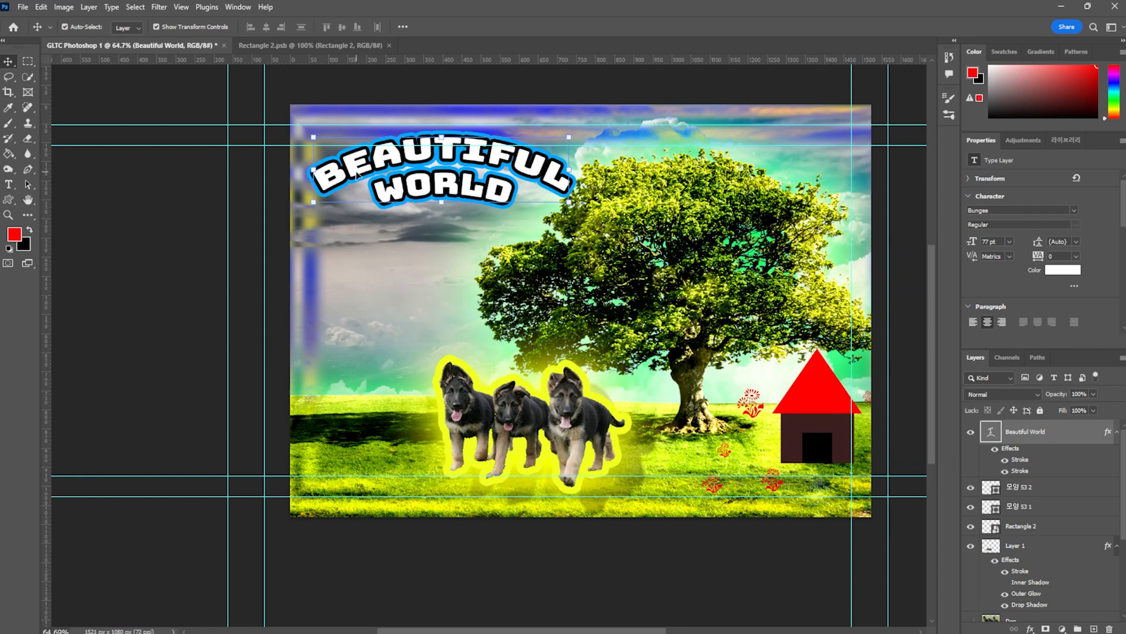
Add the white vertical text "By GLTC Center" near the image's upper-right corner with the Vertical Type tool.
left_click(11, 185)
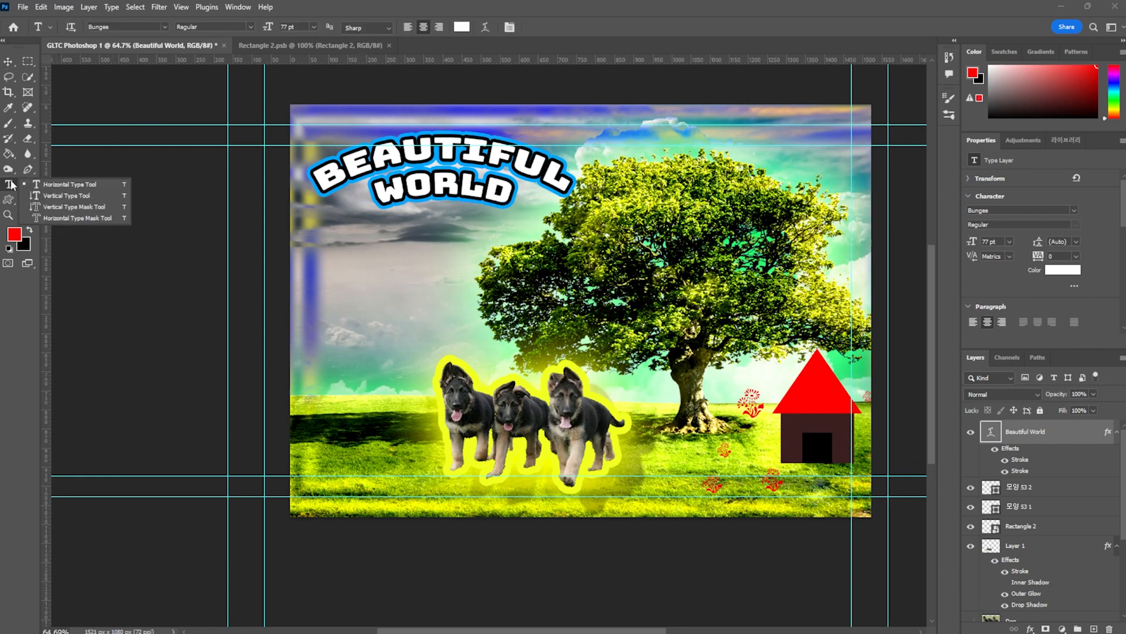
left_click(52, 196)
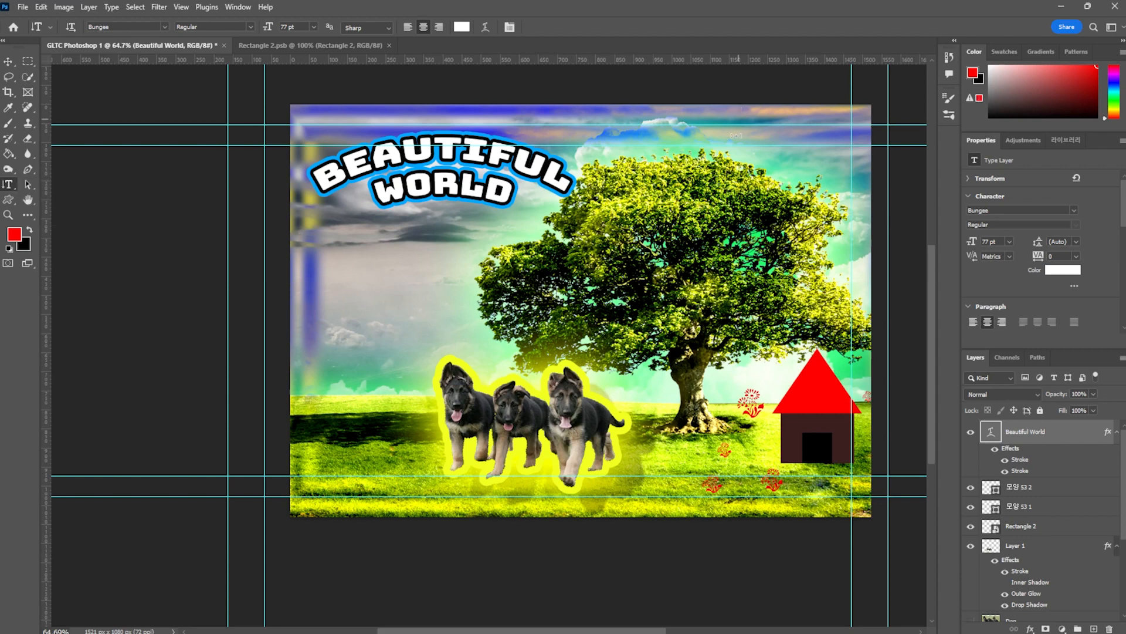
left_click(833, 131)
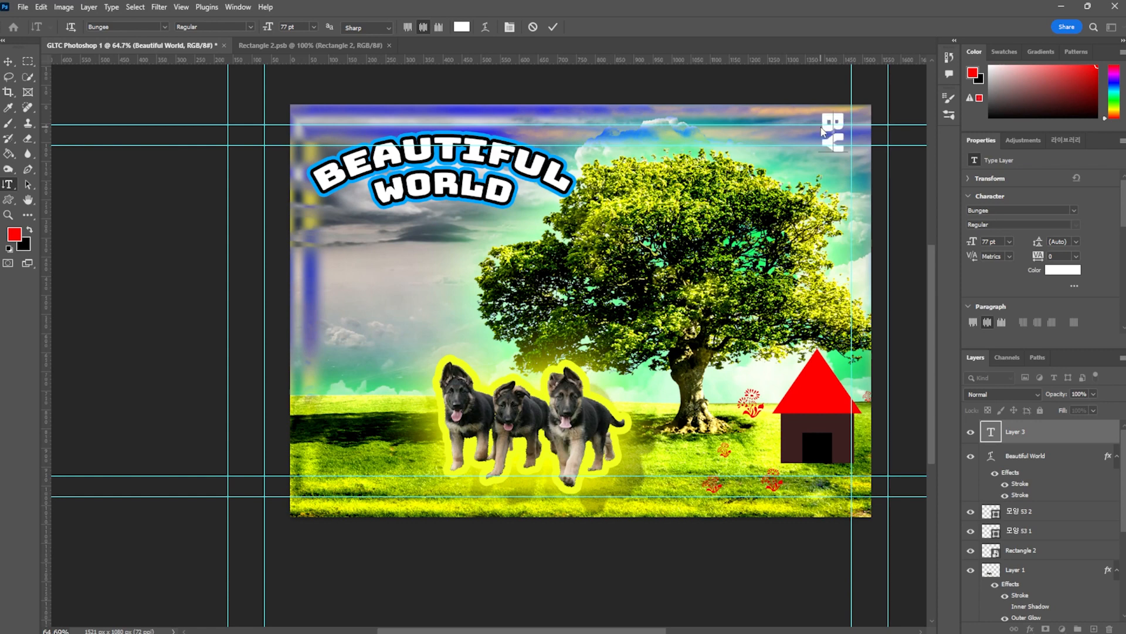
type("TC")
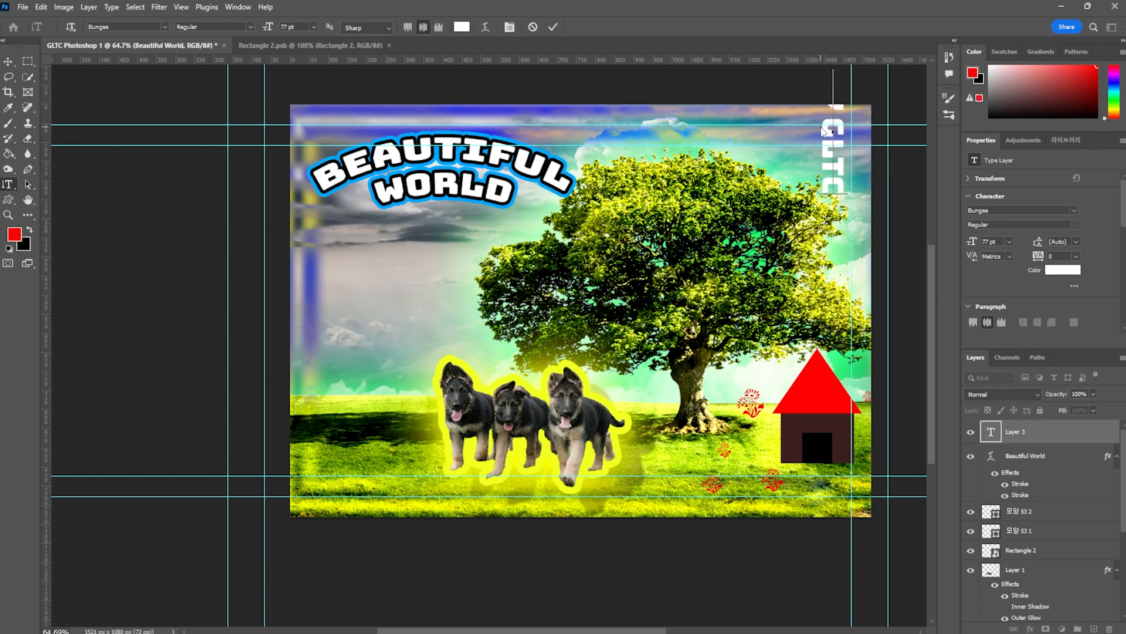
type("CENTER")
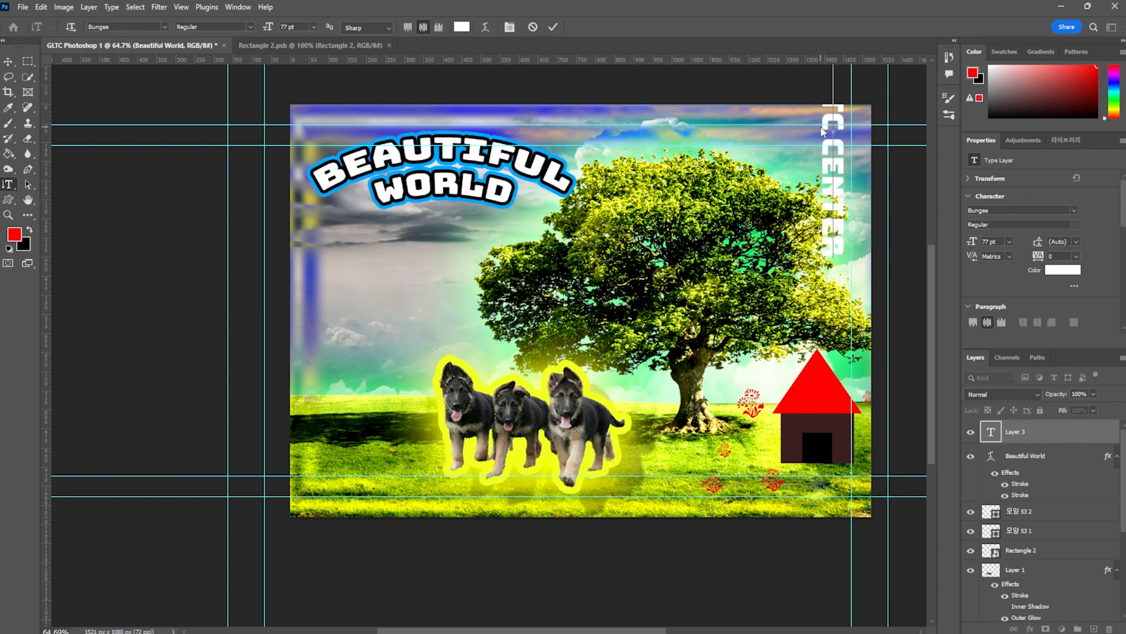
Shrink the vertical "By GLTC Center" text and place it along the right edge of the house wall.
left_click(8, 60)
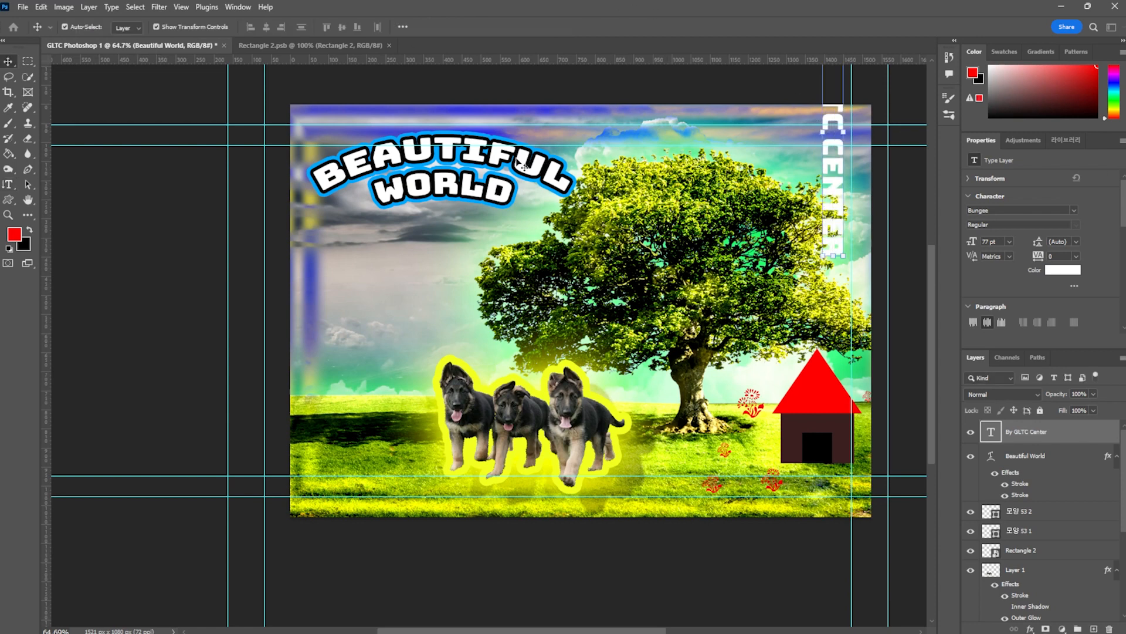
left_click_drag(848, 259, 850, 450)
key("Return")
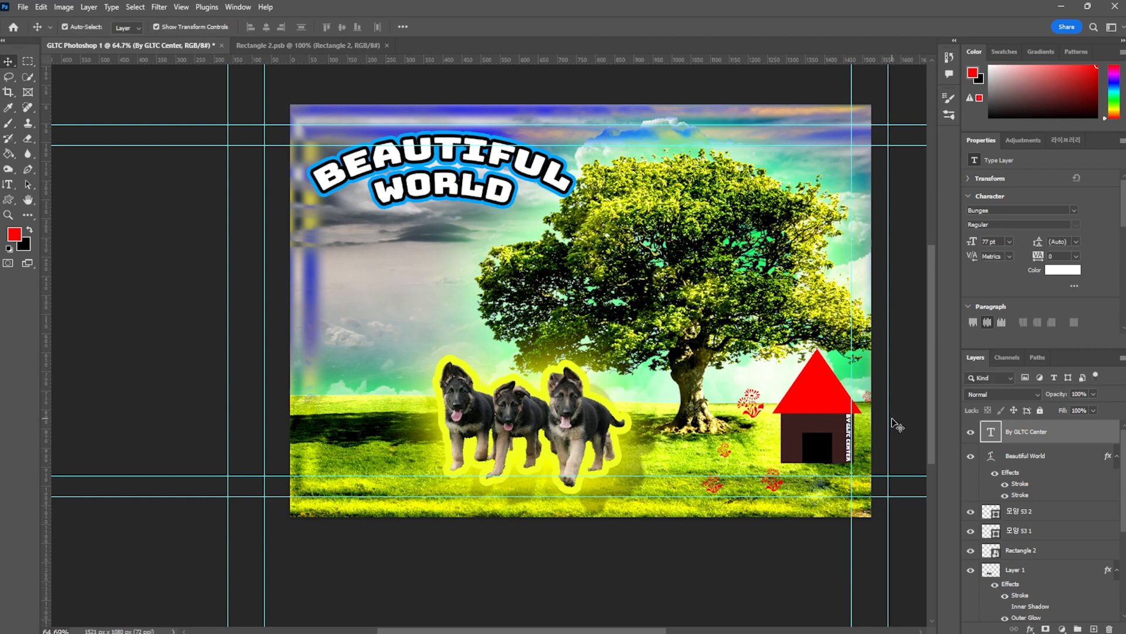
scroll(871, 421, "up", 5)
scroll(870, 420, "down", 5)
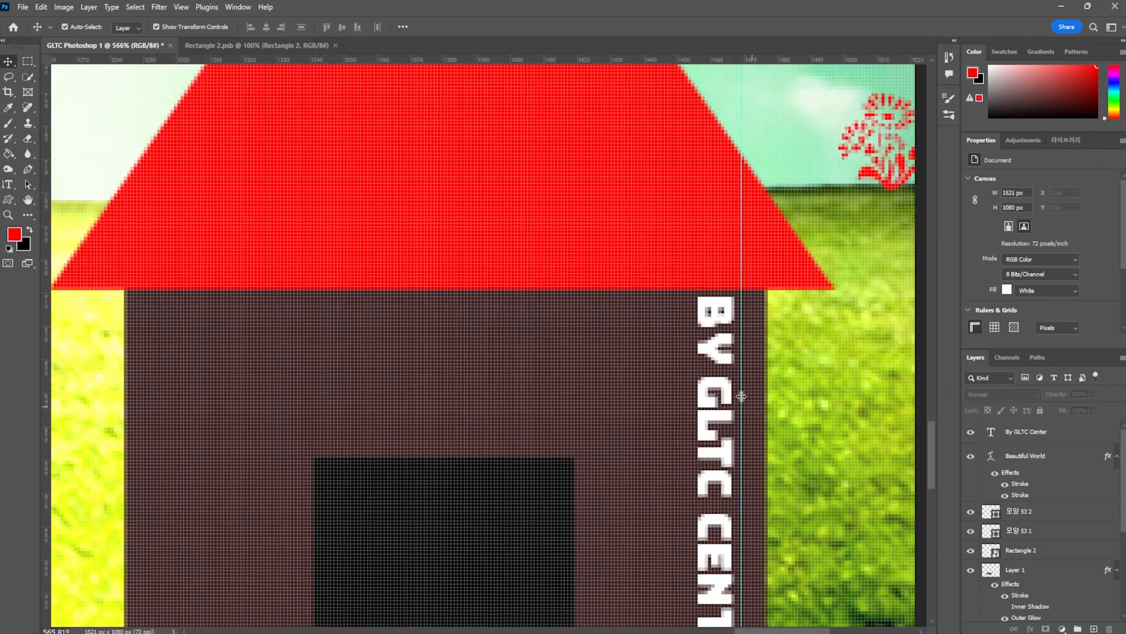
scroll(698, 283, "down", 3)
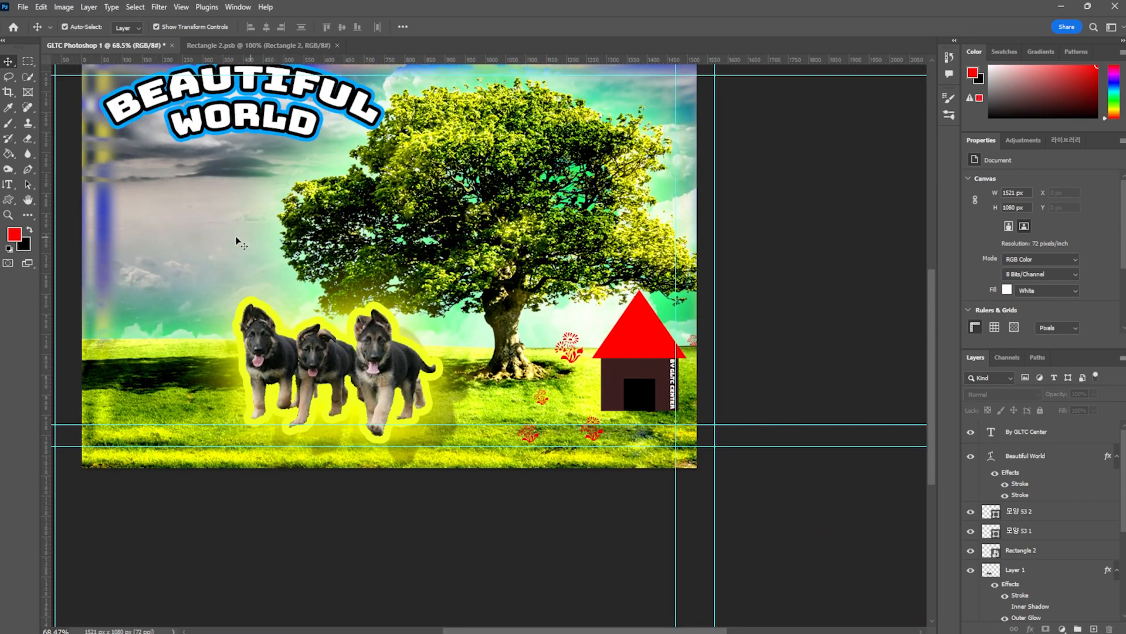
scroll(176, 229, "down", 1)
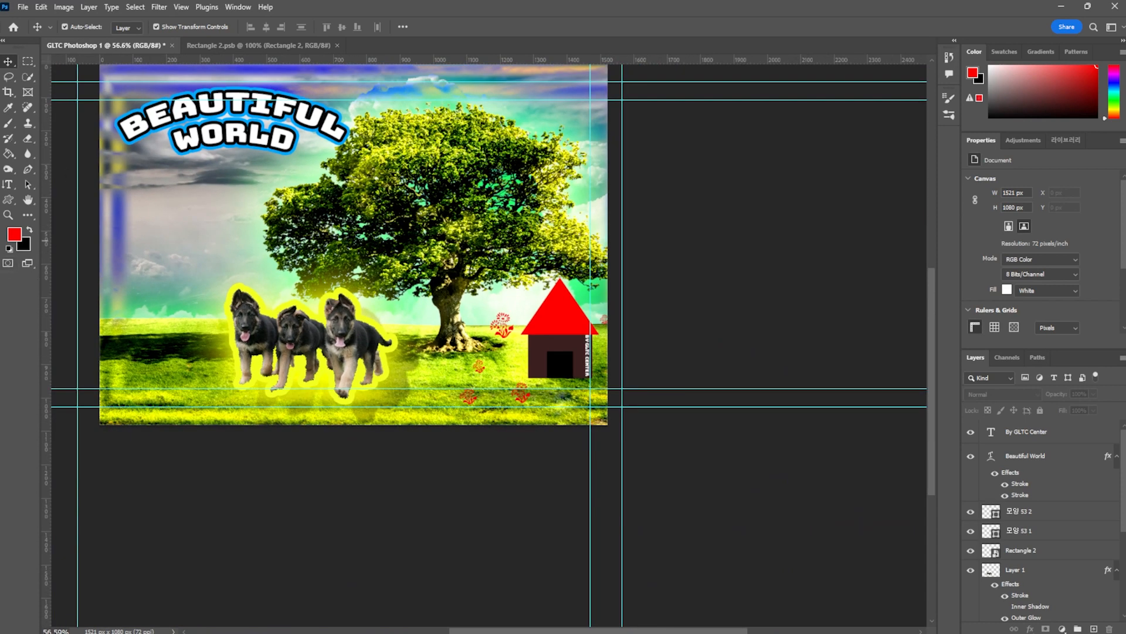
scroll(275, 264, "up", 3)
Add the white text "3 Dog family" with the Horizontal Type tool and place it just above the dogs.
left_click(7, 189)
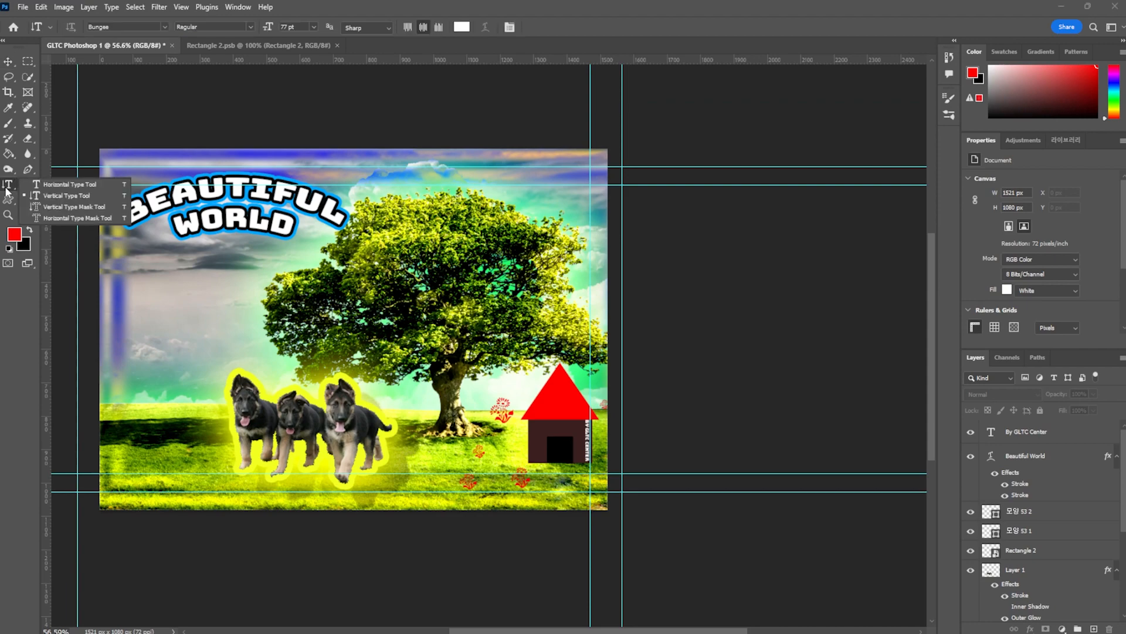
left_click(68, 184)
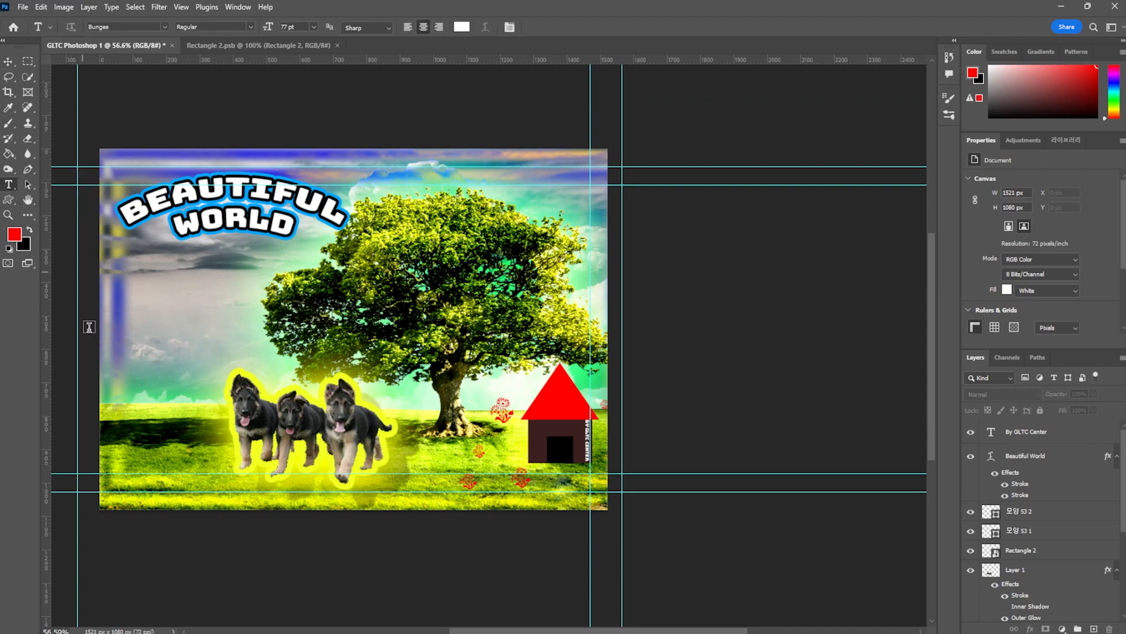
key("ctrl+plus")
scroll(78, 494, "up", 5)
left_click(355, 185)
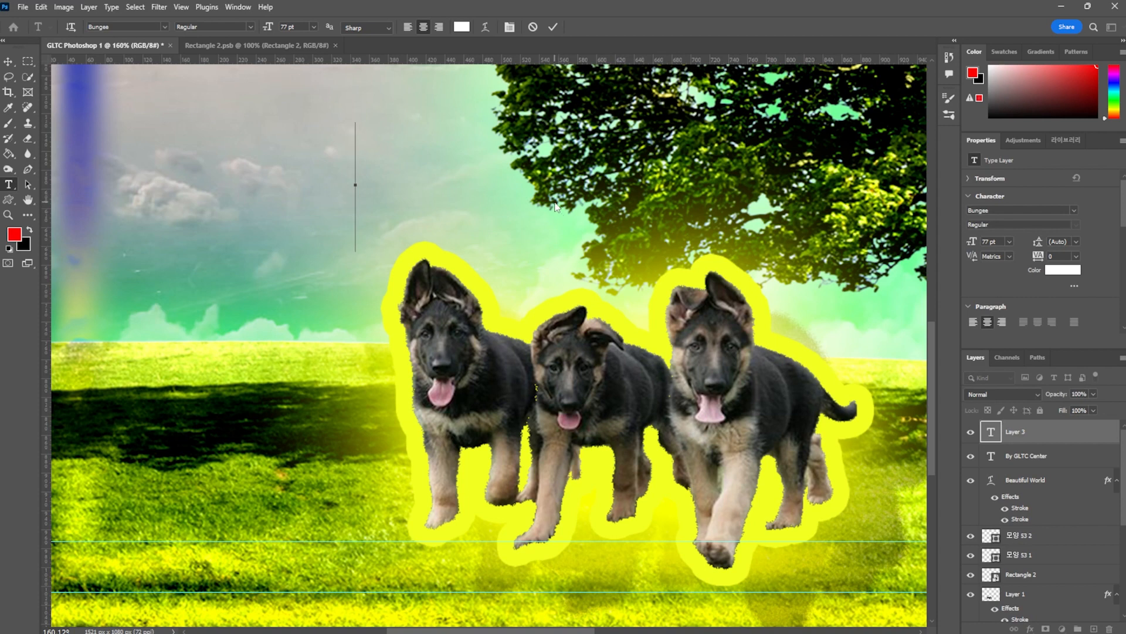
type("3 DOG")
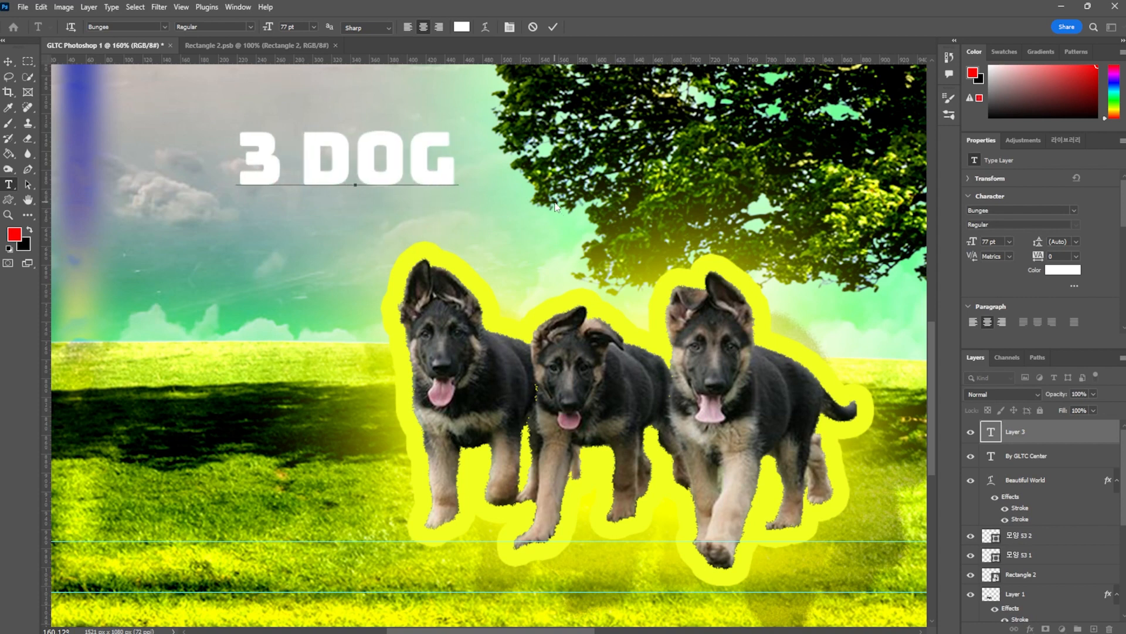
type(" FAMI")
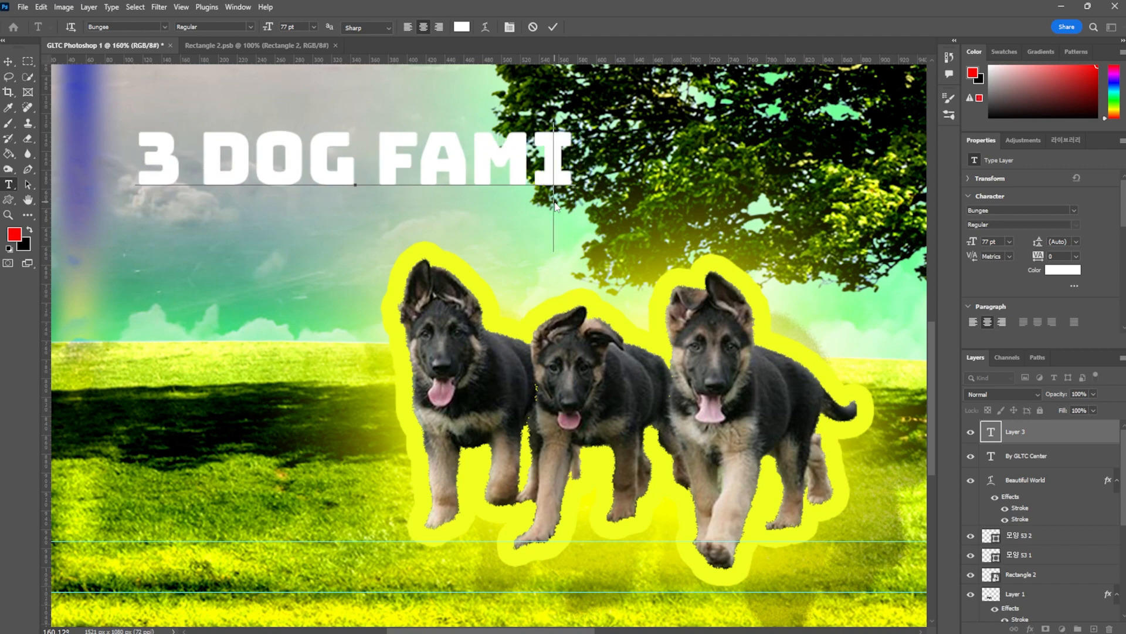
key("BackSpace")
type("ILY")
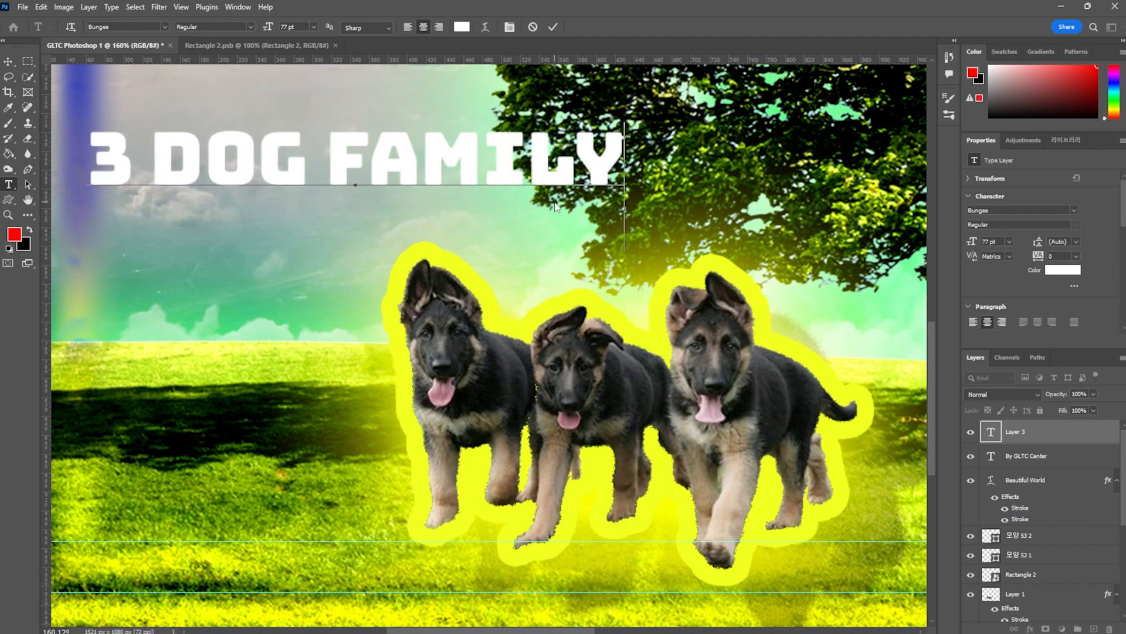
left_click(9, 61)
left_click_drag(441, 175, 684, 235)
Warp the "3 Dog family" text into a horizontal Arch with a bend of +48%.
key("t")
double_click(427, 210)
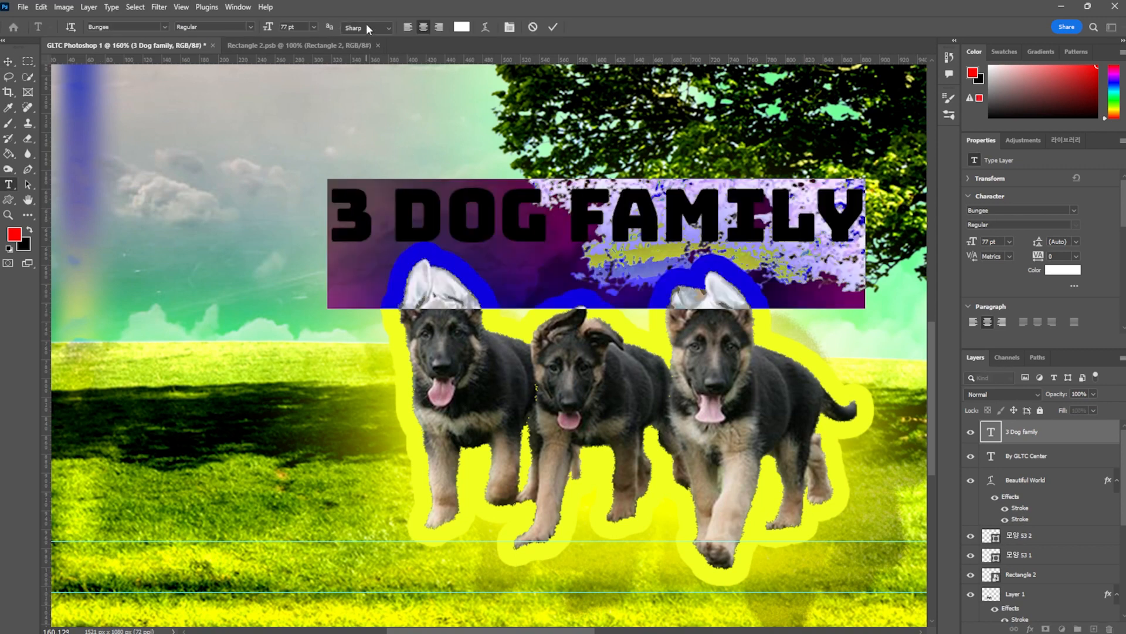
left_click(487, 27)
left_click(533, 159)
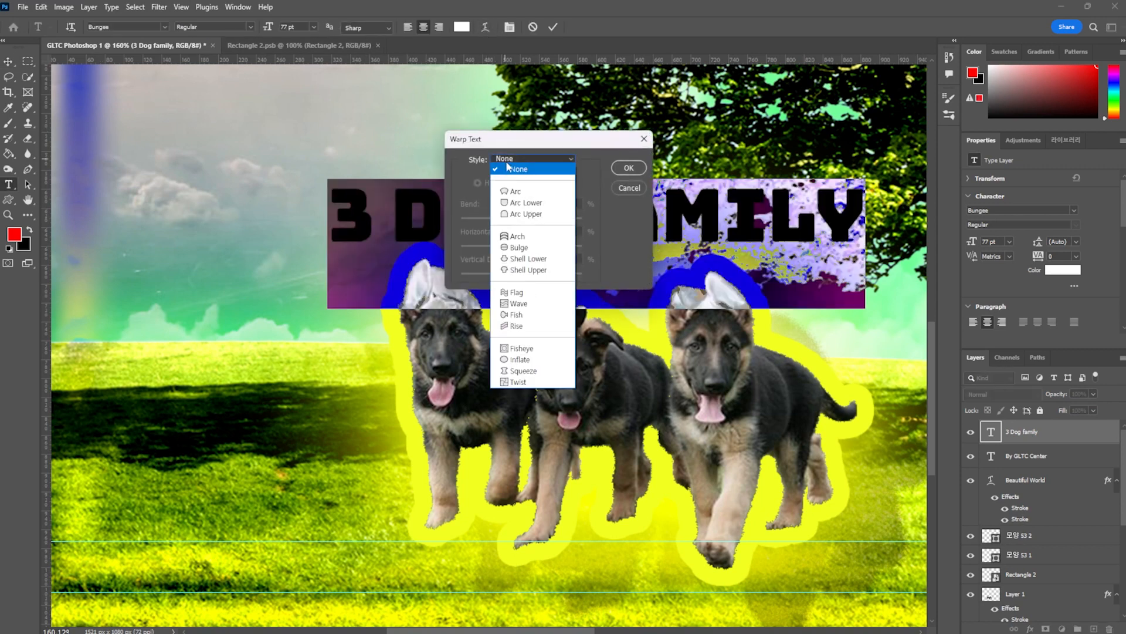
left_click(543, 237)
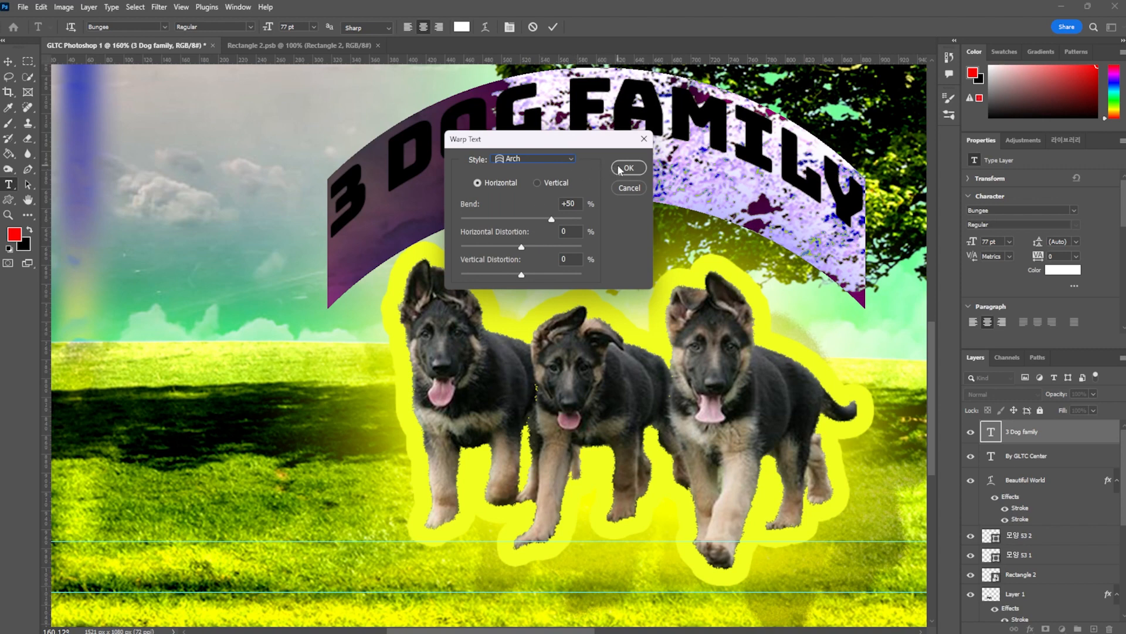
left_click_drag(533, 218, 552, 221)
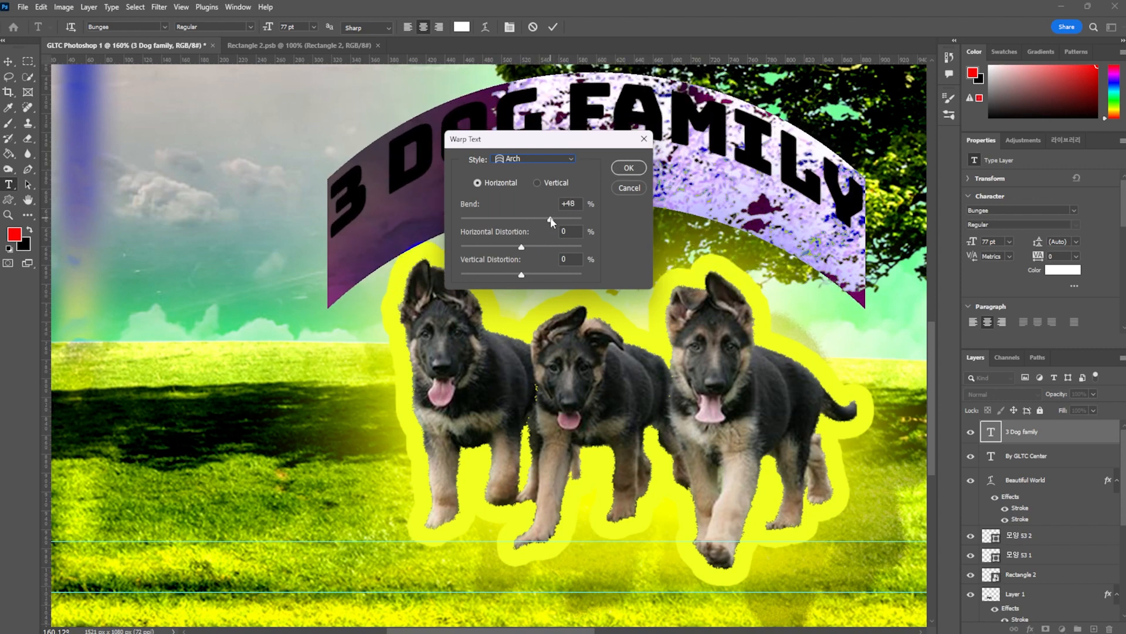
left_click(629, 168)
Lower the arched "3 Dog family" text close above the dogs and rotate it slightly clockwise.
left_click(8, 61)
left_click_drag(661, 131, 680, 185)
scroll(689, 359, "down", 3)
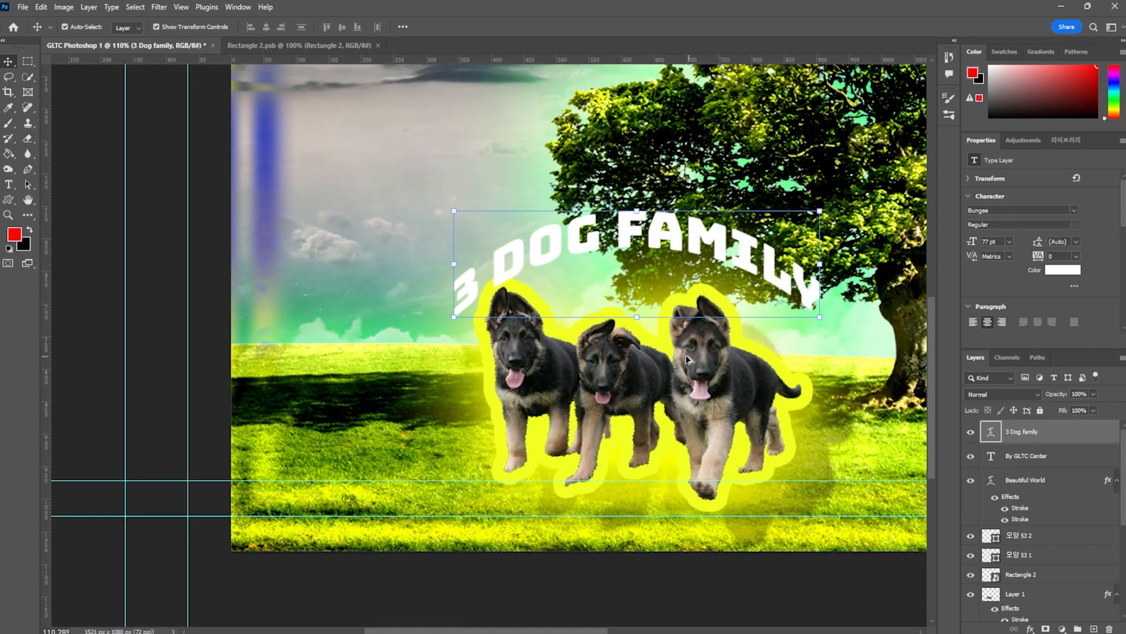
scroll(689, 359, "down", 3)
left_click(756, 511)
left_click_drag(713, 316, 706, 316)
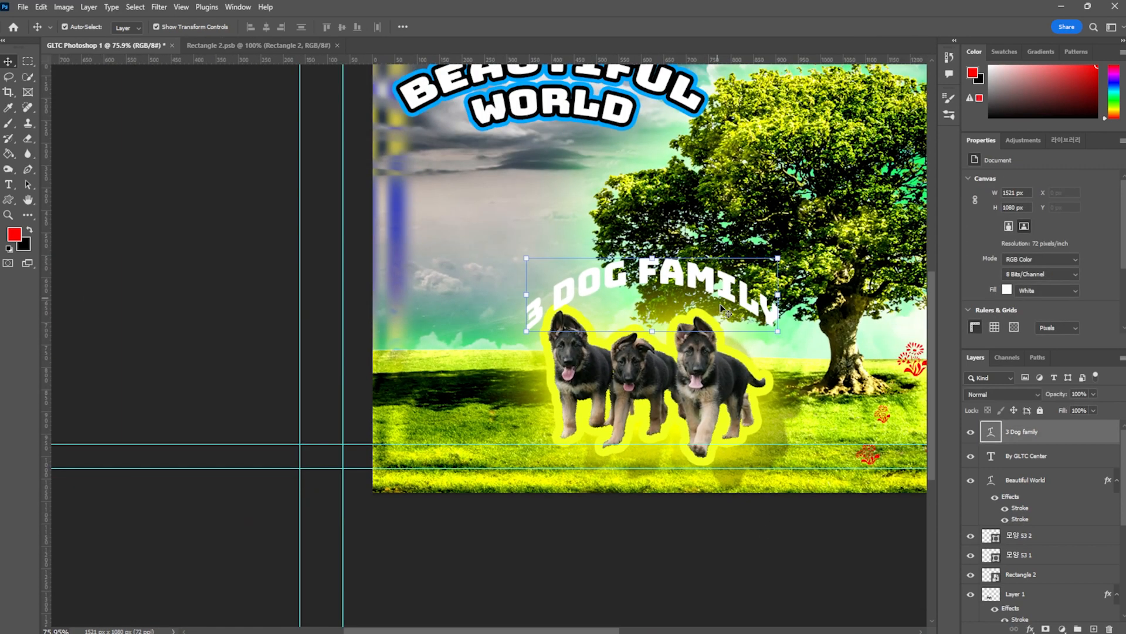
key("ctrl+t")
left_click_drag(647, 372, 658, 365)
key("Return")
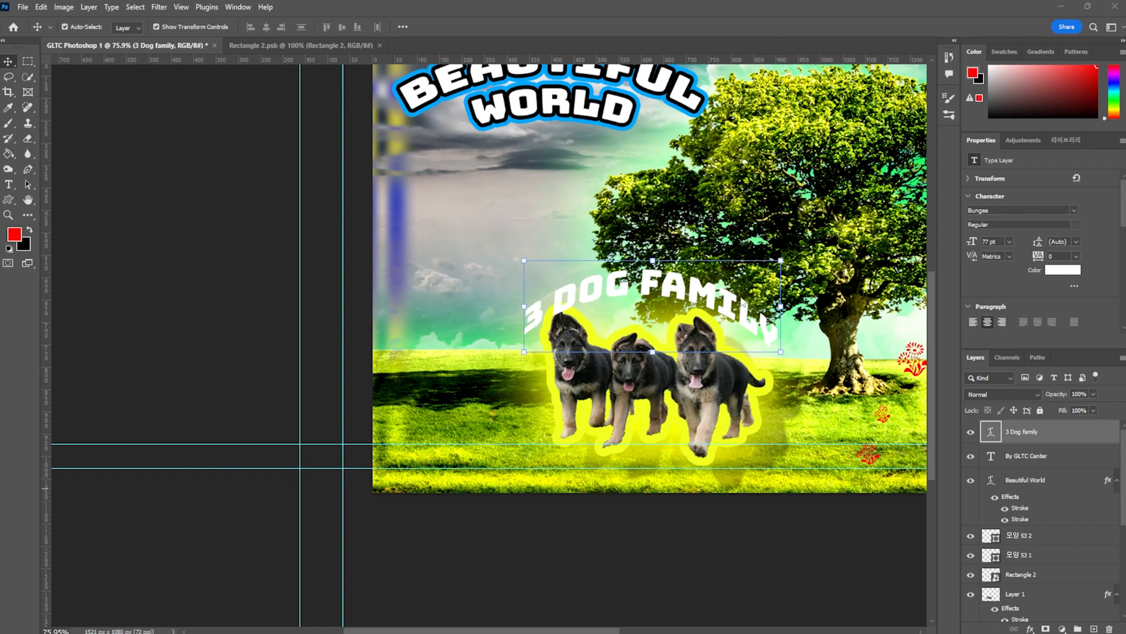
Move the arched text into the sky left of the tree, then duplicate the dogs layer and place the copy behind the text.
left_click_drag(672, 304, 716, 376)
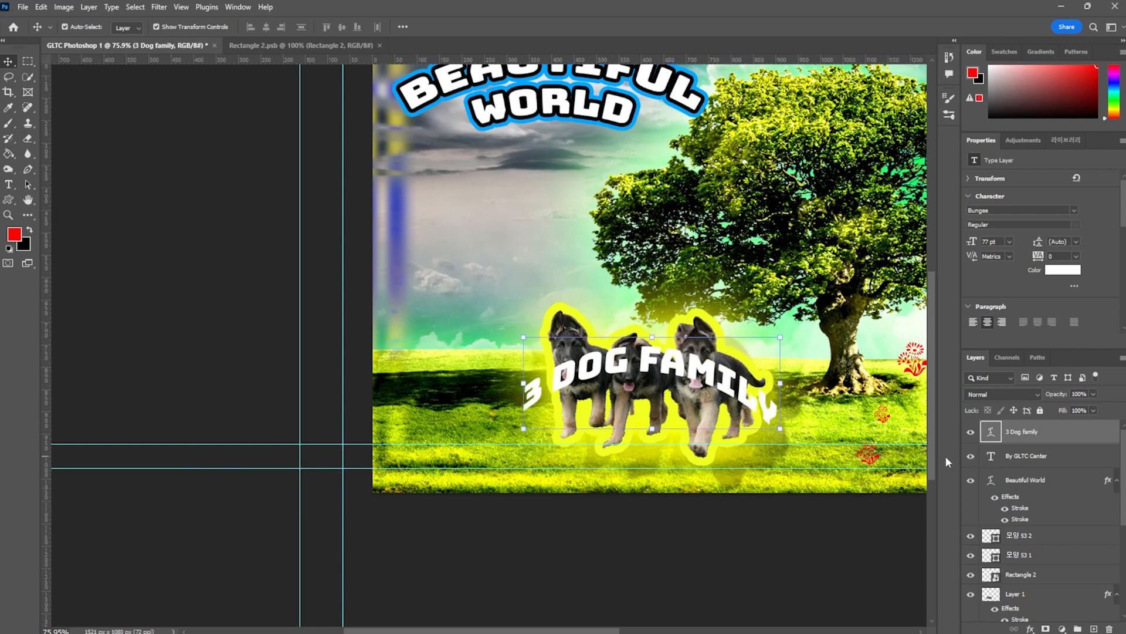
left_click_drag(702, 369, 583, 217)
left_click(625, 388)
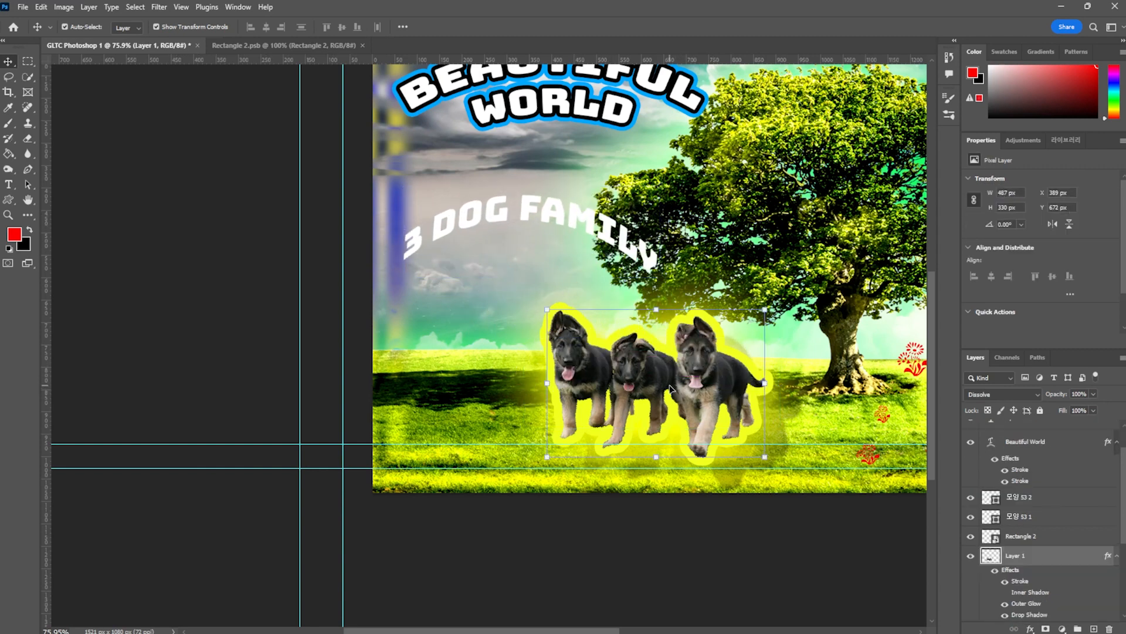
key("ctrl")
key("ctrl+j")
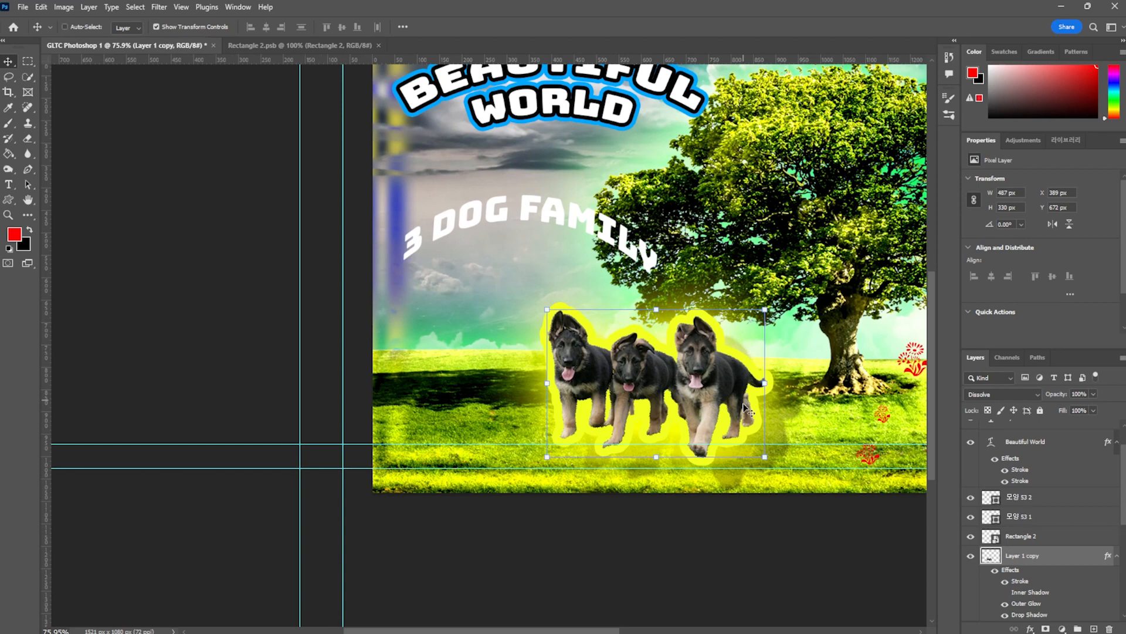
left_click_drag(691, 388, 561, 235)
Nudge the "3 Dog family" text slightly left and up over the duplicated dogs.
left_click(558, 231)
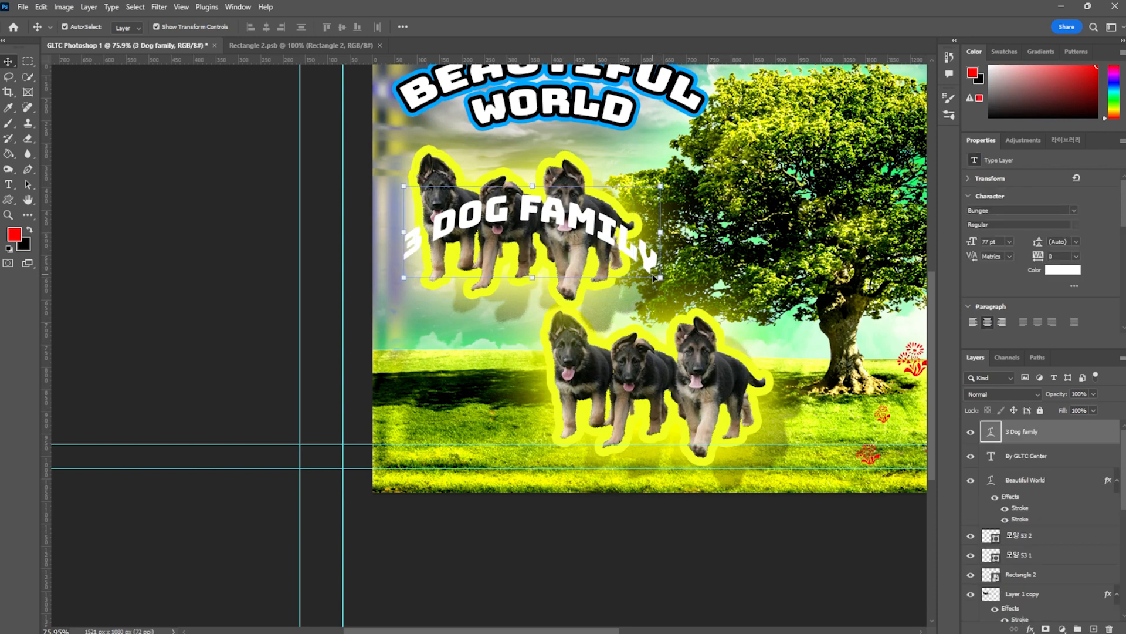
mouse_move(567, 288)
left_mouse_down()
mouse_move(555, 201)
mouse_move(554, 283)
left_mouse_up()
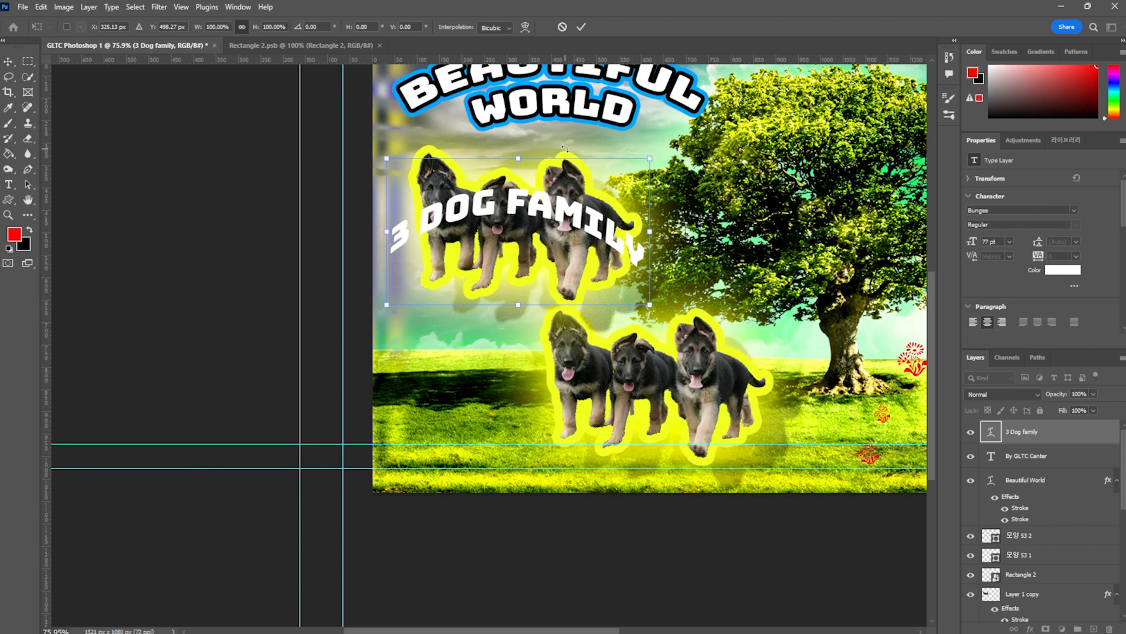
scroll(564, 147, "up", 2)
key("Return")
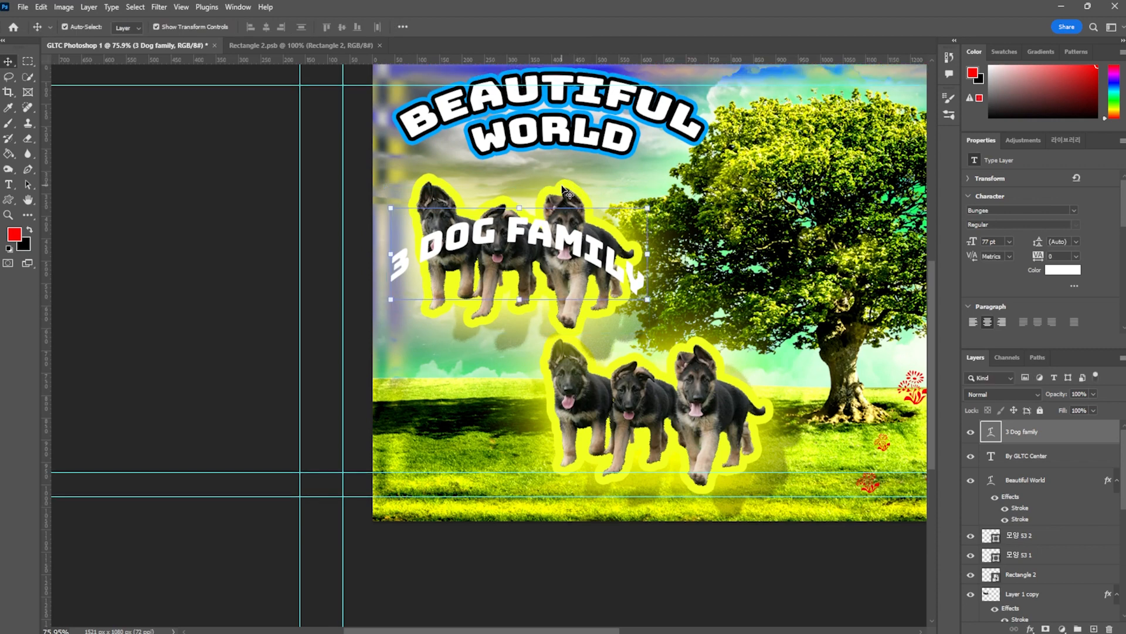
Enlarge the duplicated dogs to about 130% and position them to cover the "3 Dog family" text area.
left_click(564, 191)
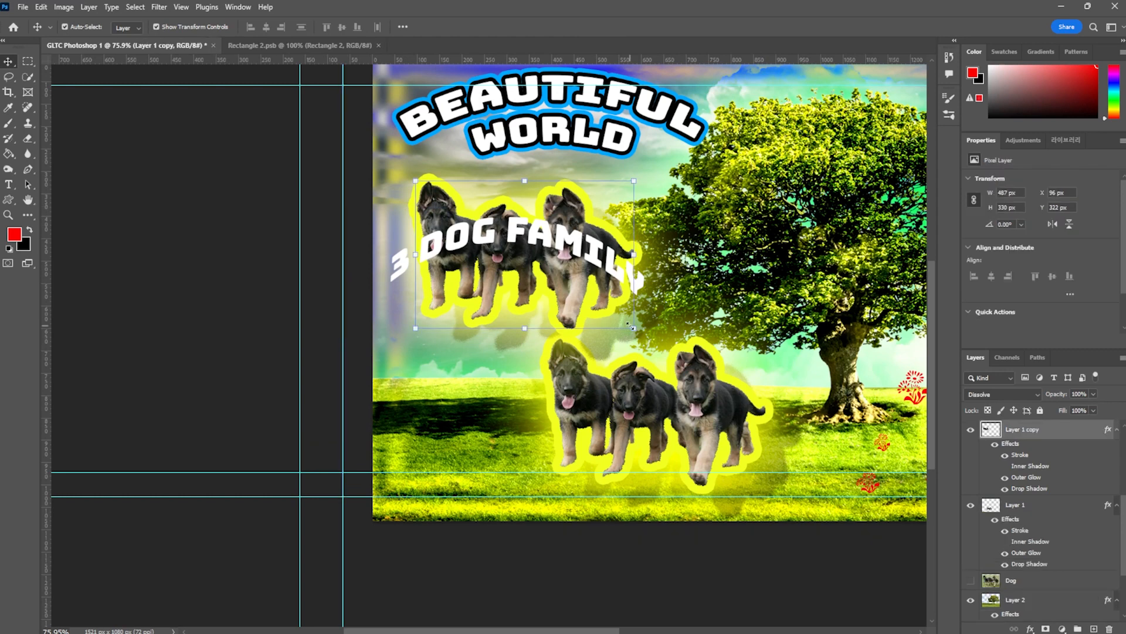
left_click_drag(631, 326, 698, 372)
left_click_drag(631, 315, 595, 313)
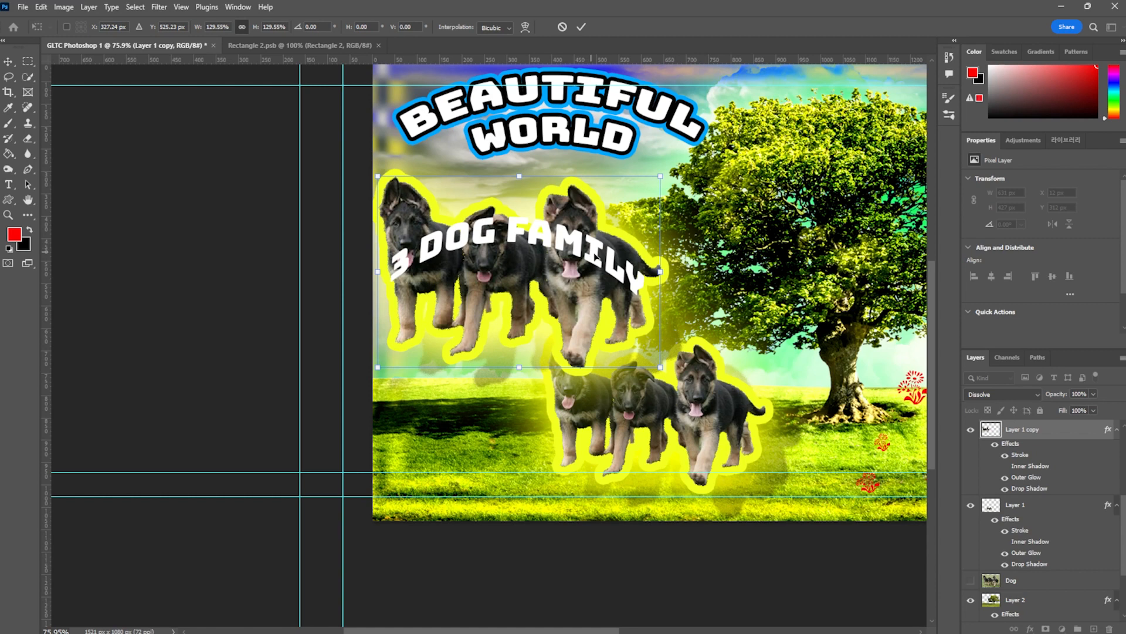
scroll(1091, 466, "up", 3)
Move the duplicated dogs layer above the "3 Dog family" text layer and clip it to the text.
left_click_drag(1035, 532, 1078, 433)
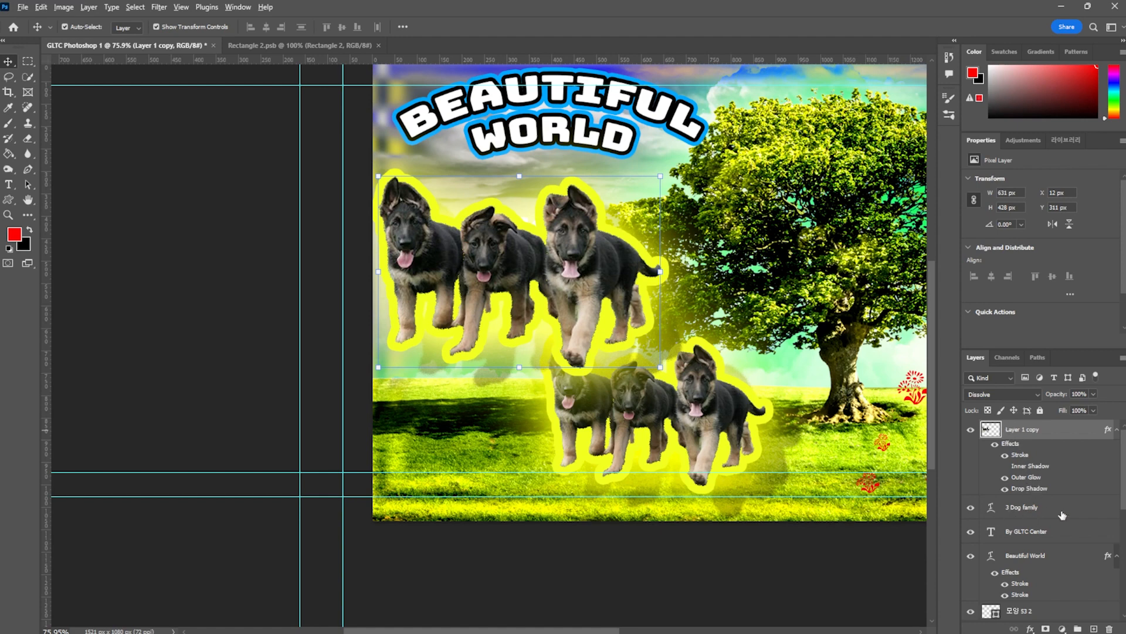
left_click_drag(1009, 439, 1009, 491)
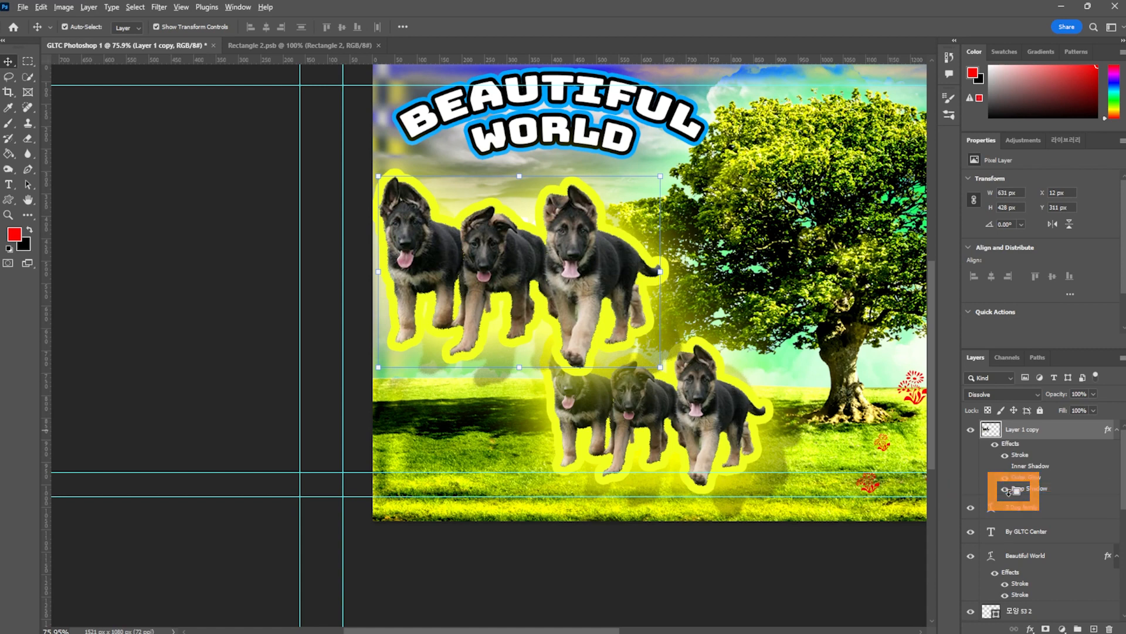
left_click(1008, 491, "alt")
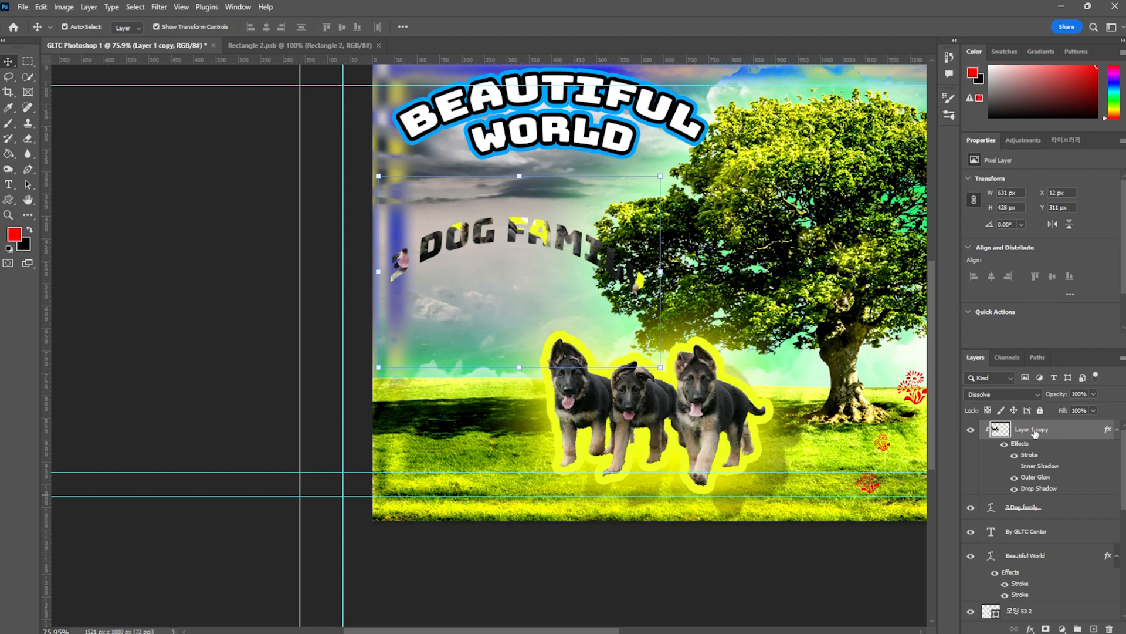
Enlarge the clipped dogs copy to about 131% and reposition it so its dark fur fills the letters.
left_click_drag(516, 238, 552, 277)
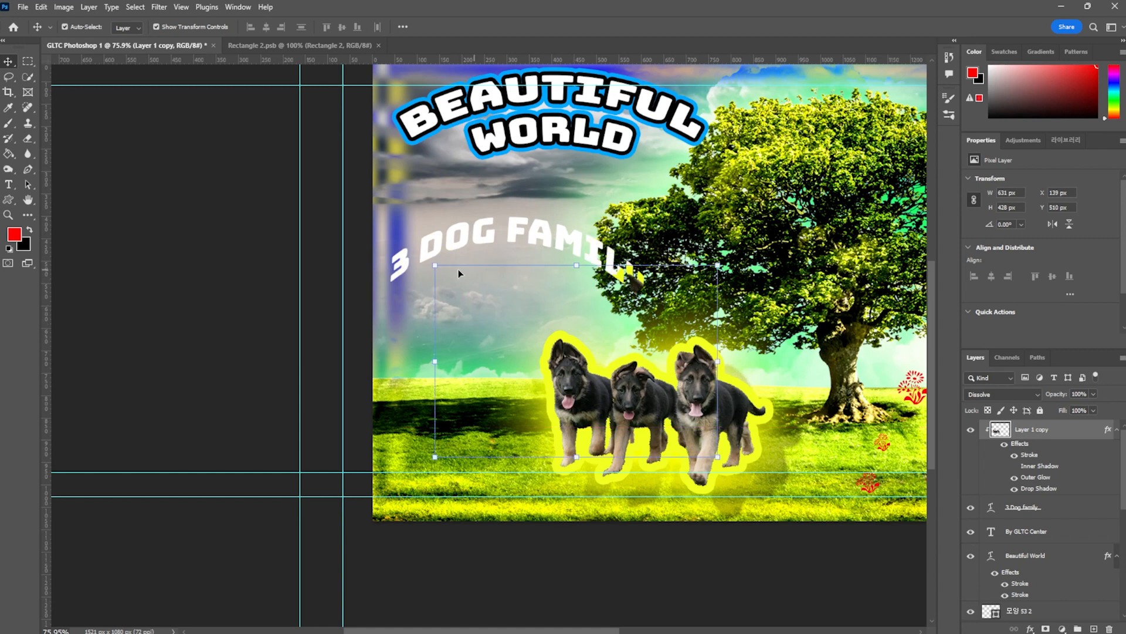
left_click_drag(436, 265, 336, 223)
left_click_drag(571, 311, 580, 253)
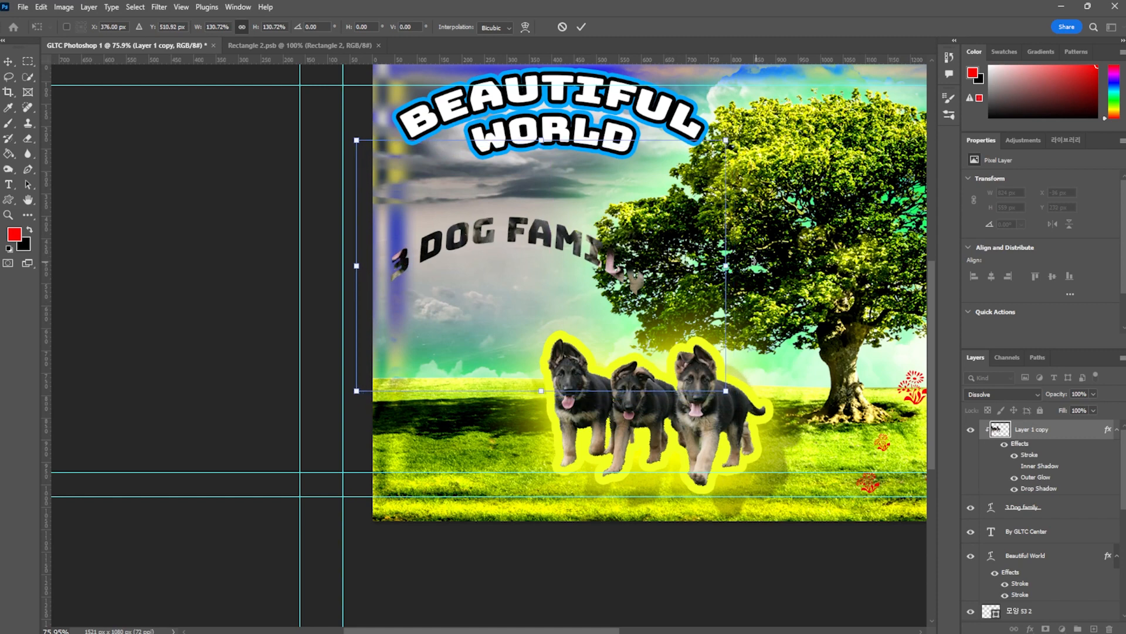
key("Return")
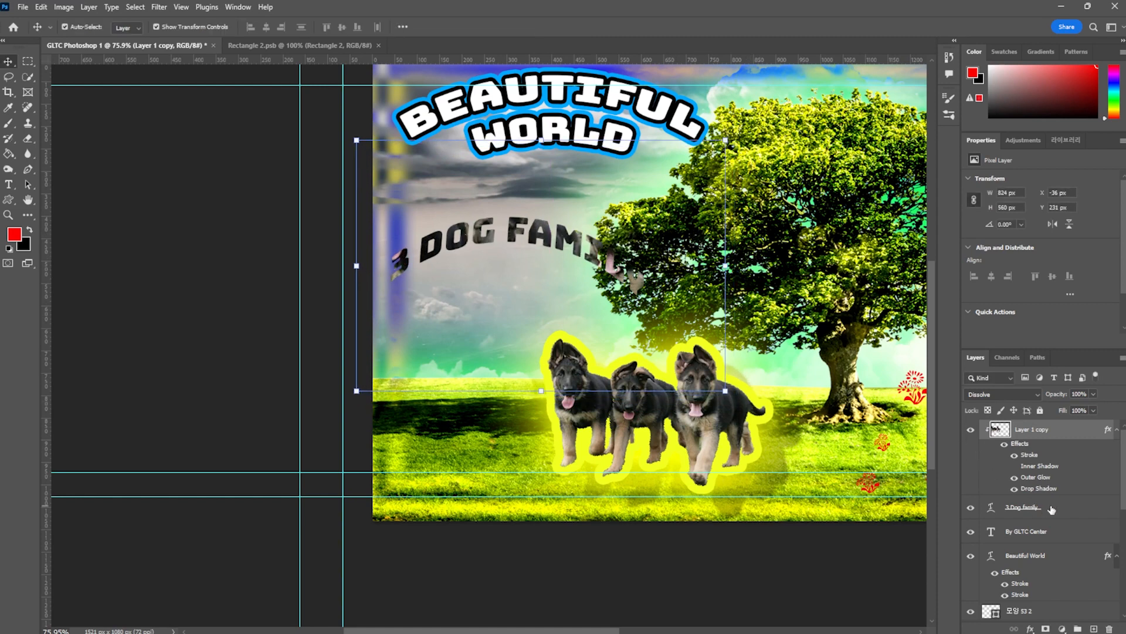
Activate the Clone Stamp tool and try it on the "3 Dog family" text layer without rasterizing the type.
left_click(1051, 508)
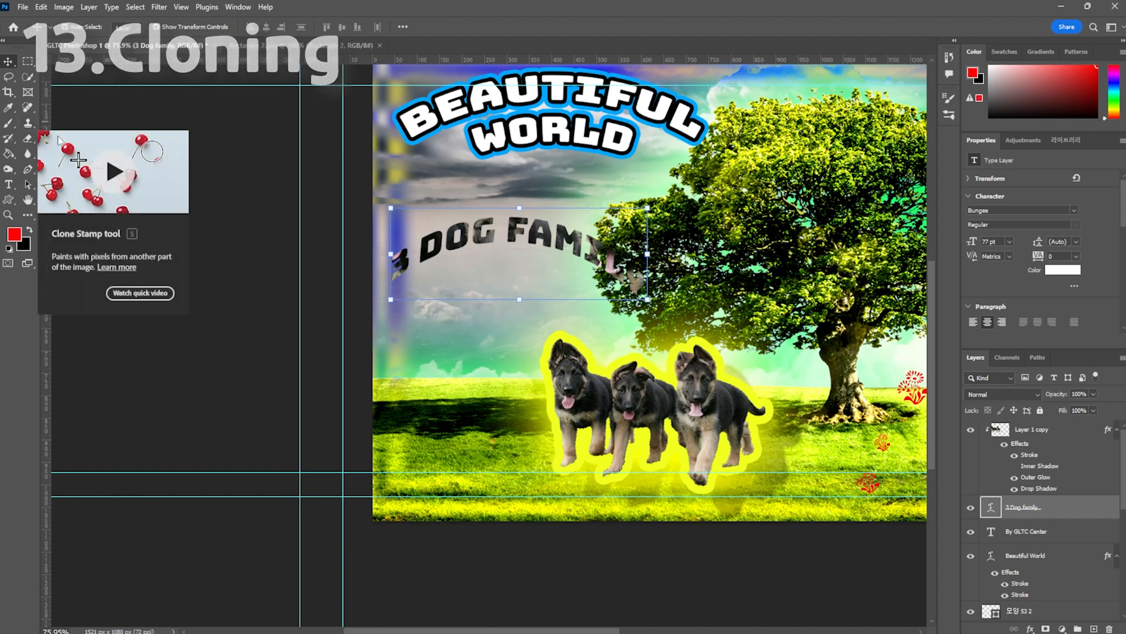
left_click(27, 124)
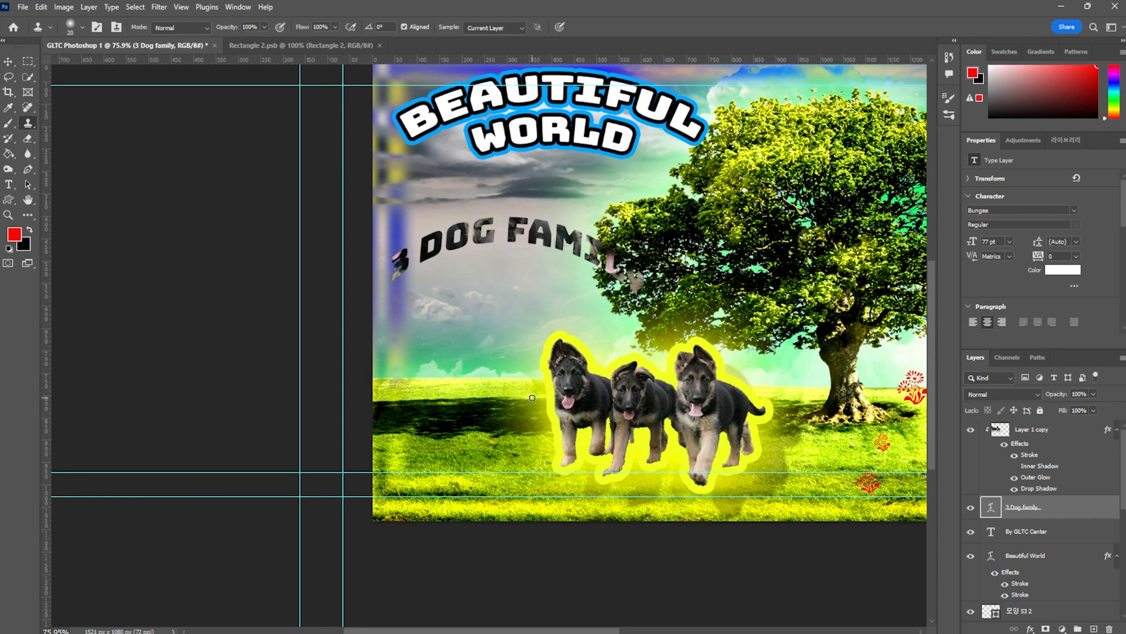
scroll(626, 417, "up", 3)
scroll(591, 377, "up", 8)
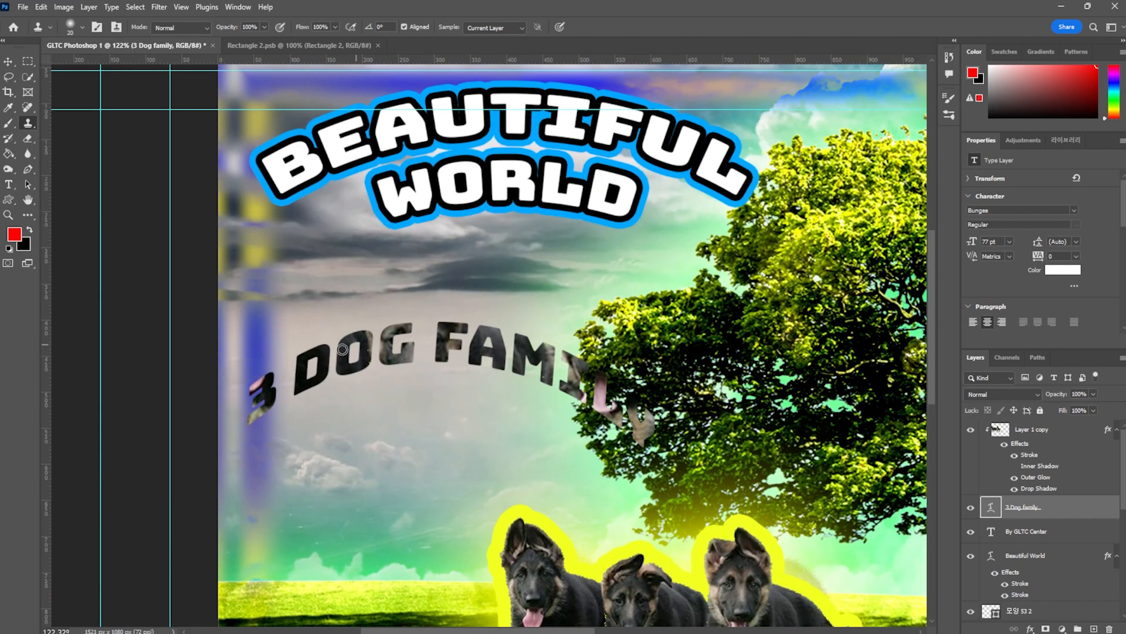
scroll(345, 356, "up", 3)
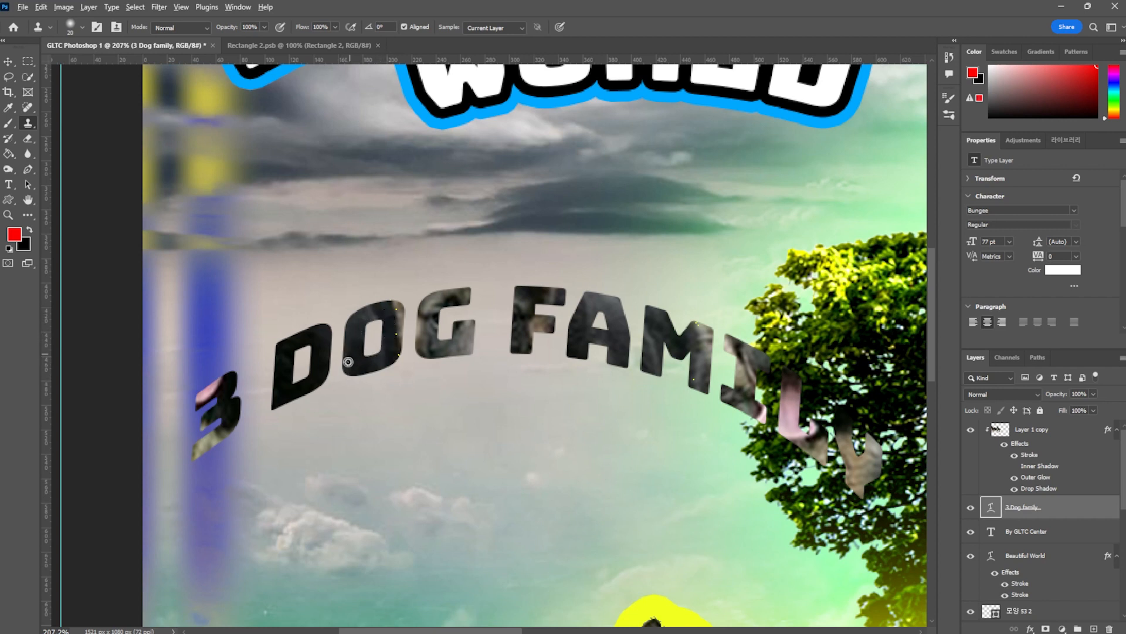
left_click(355, 456)
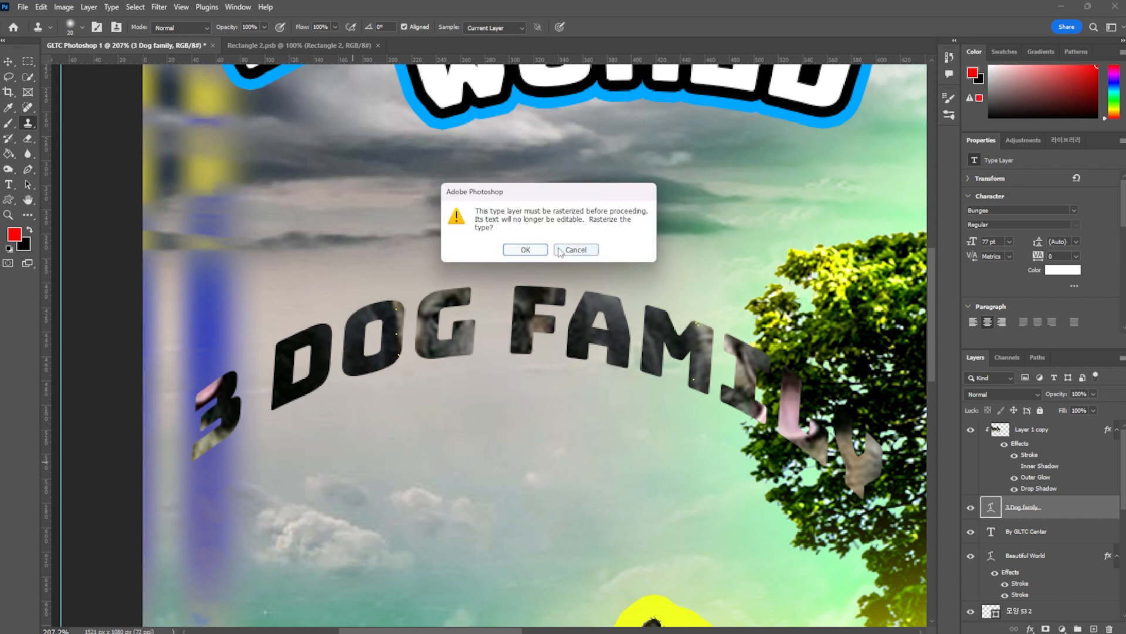
left_click(526, 250)
Add a new empty layer, move it above the clipped dogs copy and release it from the clipping mask.
left_click(1094, 628)
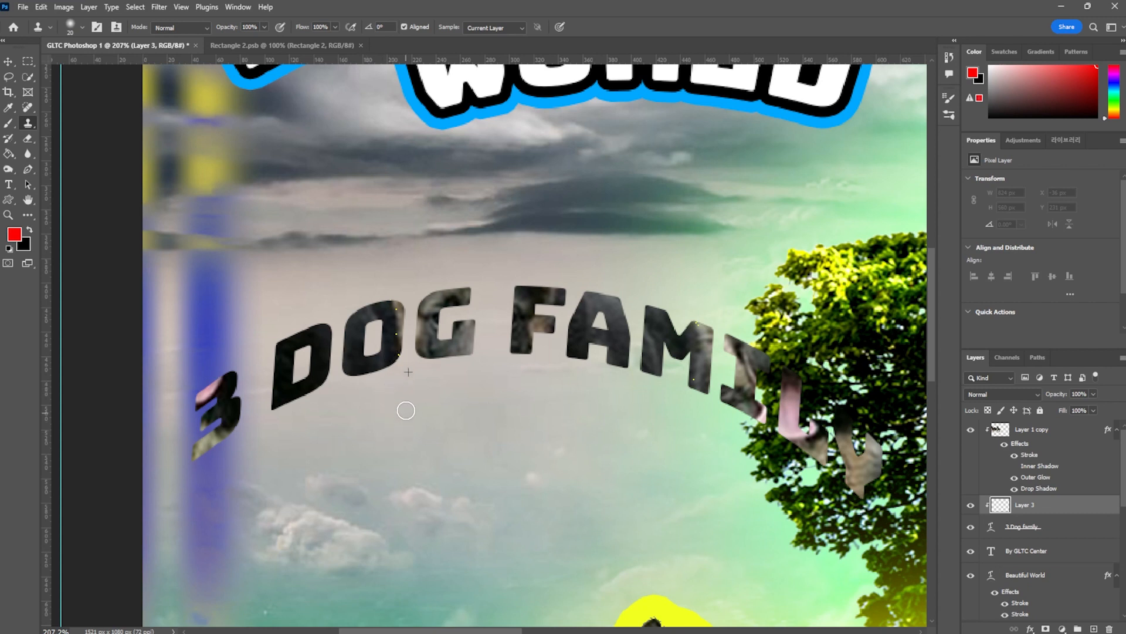
left_click_drag(1057, 511, 1040, 432)
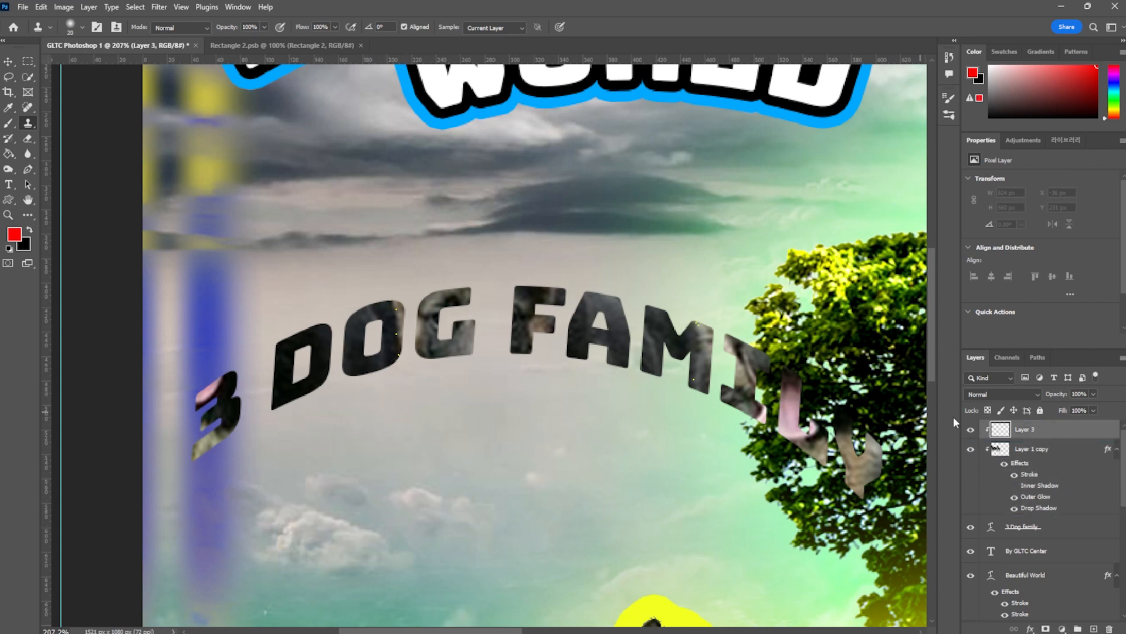
left_click(1017, 435, "alt")
scroll(646, 364, "down", 5)
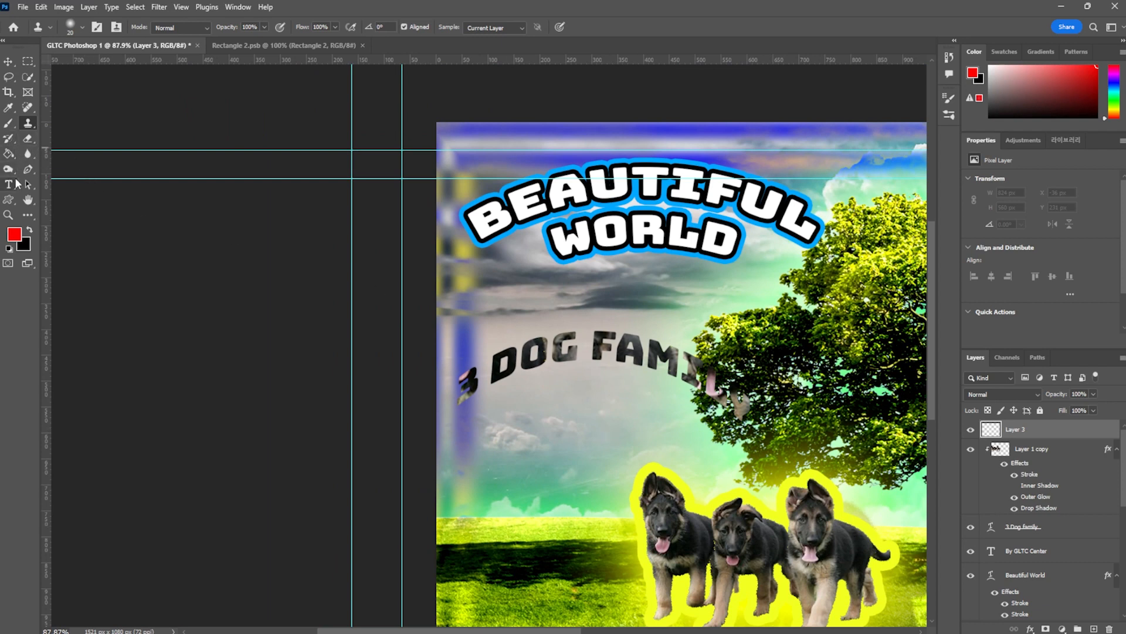
Hand-paint the red lettering "3D Fam" below the "3 Dog family" text on Layer 3 with the Brush tool.
left_click(8, 123)
left_click_drag(534, 281, 519, 337)
key("ctrl+z")
mouse_move(477, 403)
left_mouse_down()
mouse_move(495, 430)
mouse_move(484, 466)
left_mouse_up()
mouse_move(523, 417)
left_mouse_down()
mouse_move(521, 457)
mouse_move(535, 457)
left_mouse_up()
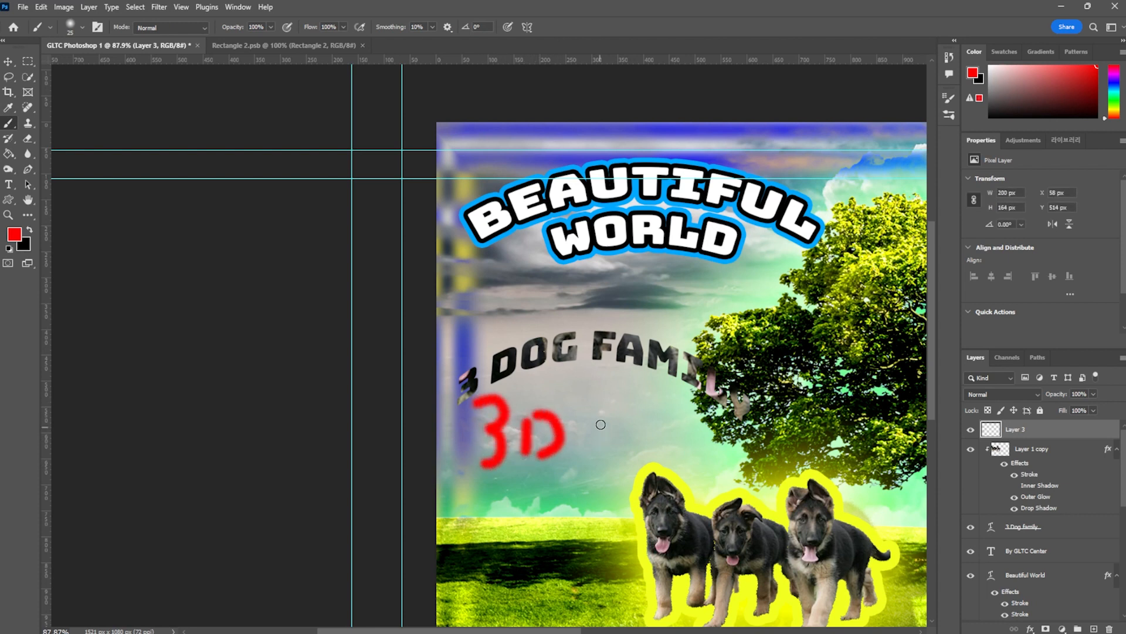
mouse_move(633, 405)
left_mouse_down()
mouse_move(599, 432)
mouse_move(624, 428)
left_mouse_up()
mouse_move(657, 430)
left_mouse_down()
mouse_move(645, 437)
mouse_move(675, 453)
mouse_move(701, 439)
mouse_move(725, 456)
left_mouse_up()
scroll(636, 429, "down", 4)
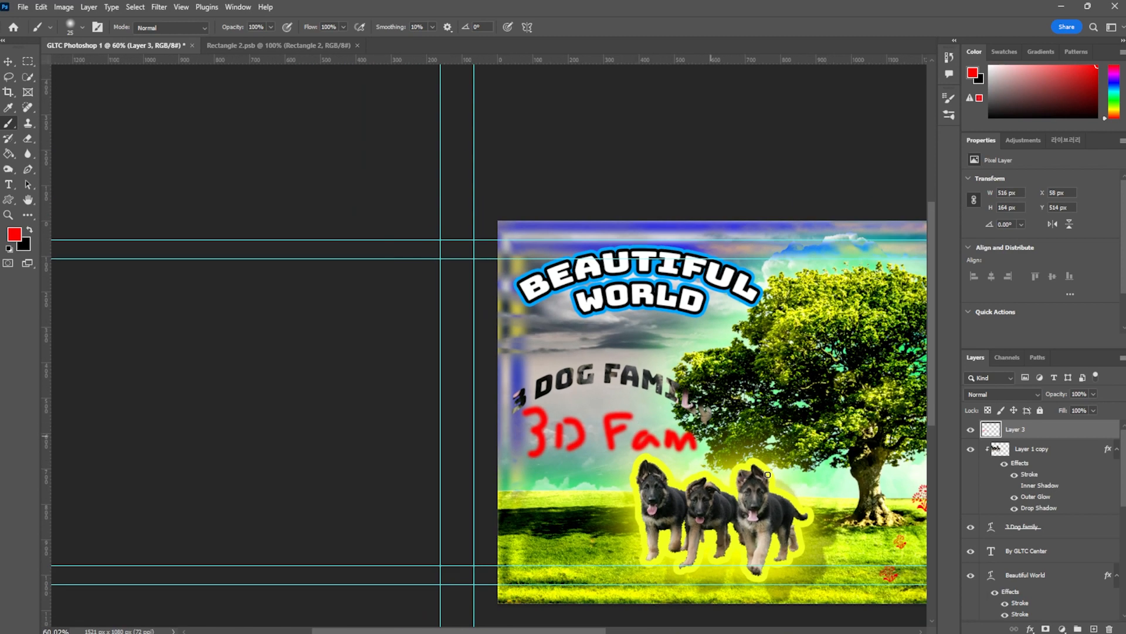
scroll(771, 459, "up", 4)
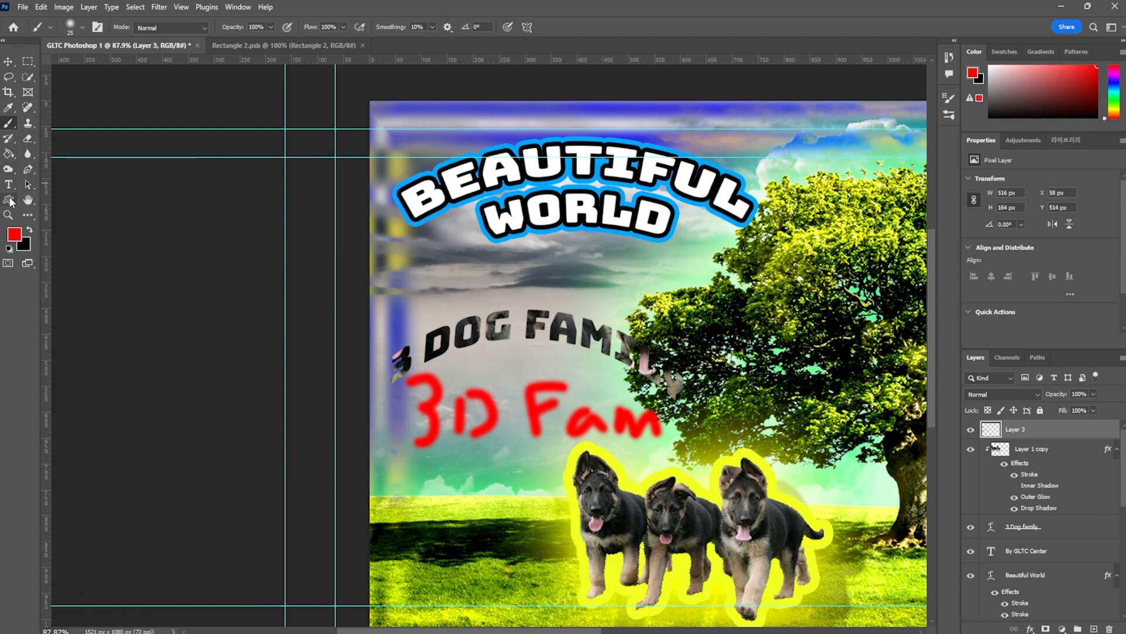
Change the foreground color to blue and paint two wavy strokes across the red "3D Fam" lettering.
left_click(14, 234)
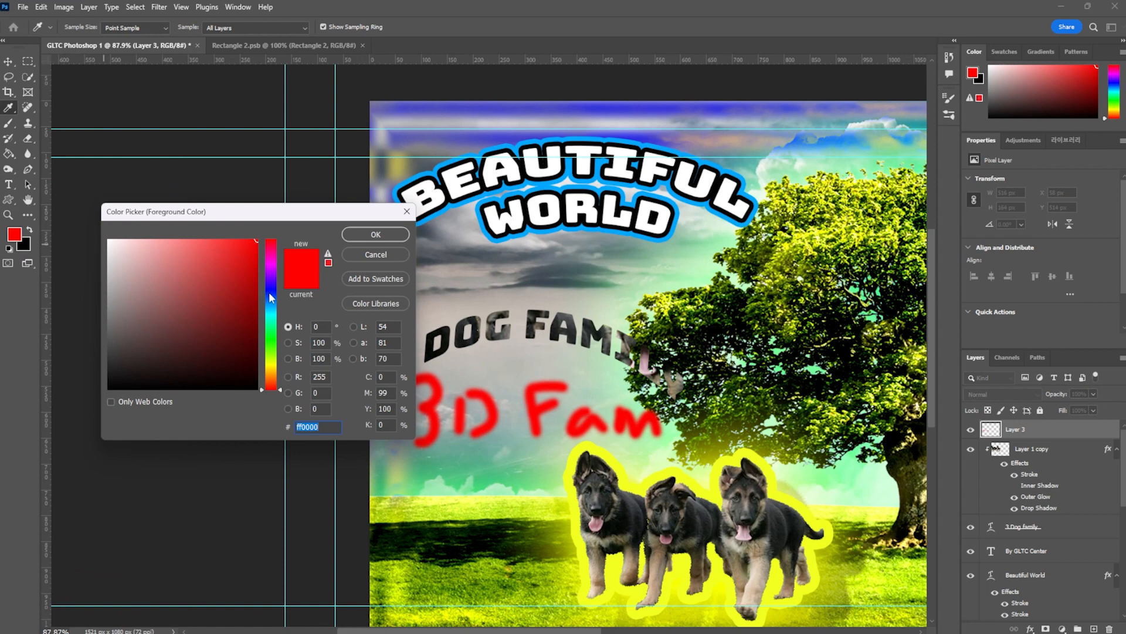
left_click(268, 291)
left_click(369, 231)
mouse_move(401, 421)
left_mouse_down()
mouse_move(544, 417)
mouse_move(683, 432)
left_mouse_up()
mouse_move(400, 390)
left_mouse_down()
mouse_move(467, 382)
mouse_move(691, 416)
left_mouse_up()
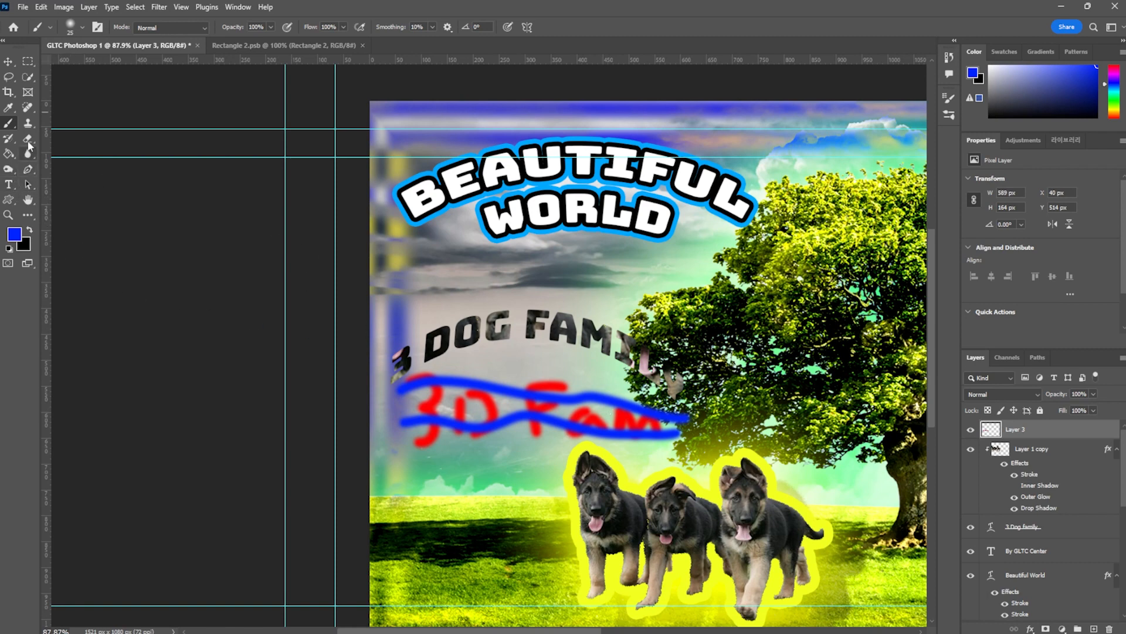
Try cloning part of the painted lettering just below itself with the Clone Stamp, and undo the cloned strokes.
left_click(28, 123)
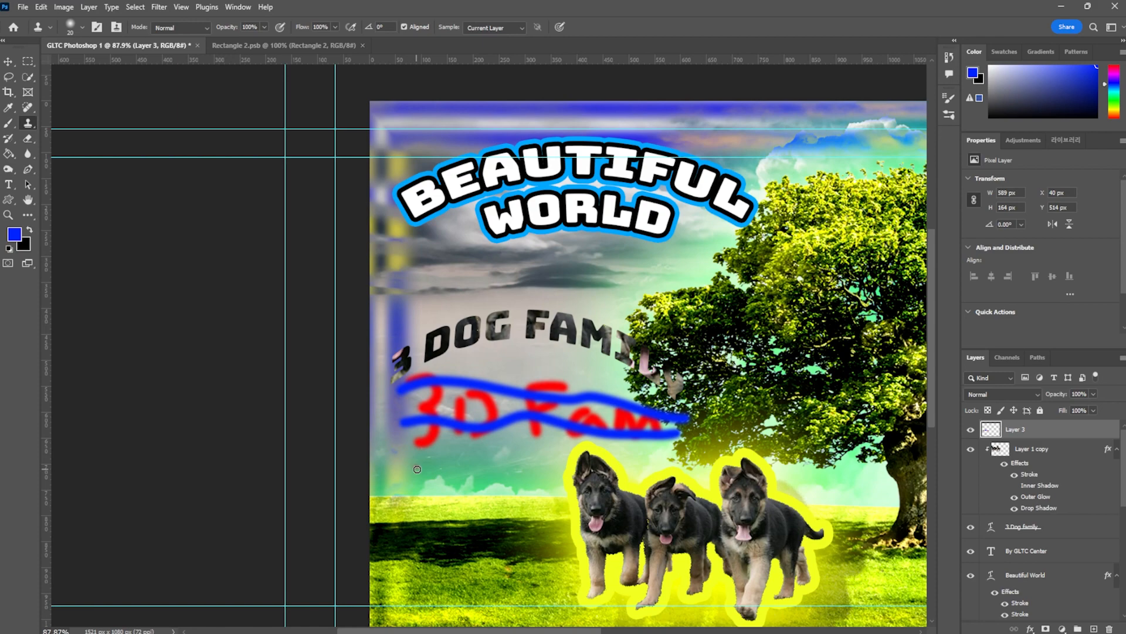
key("super")
left_click(315, 483)
scroll(424, 444, "up", 5)
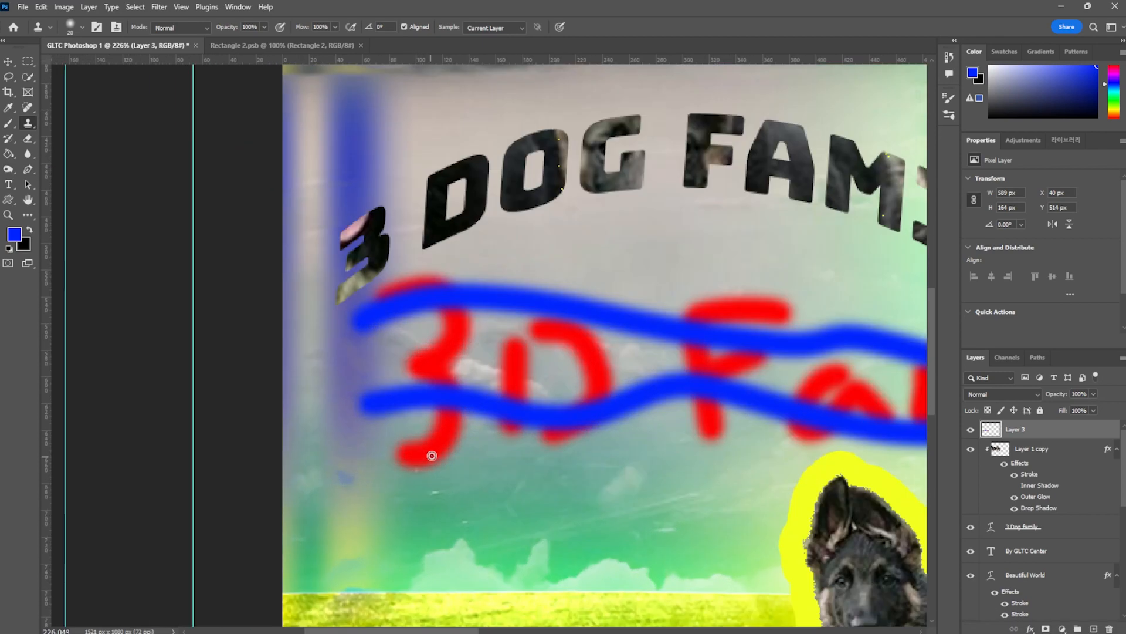
left_click(448, 398, "alt")
mouse_move(473, 470)
left_mouse_down()
mouse_move(430, 493)
mouse_move(495, 518)
mouse_move(480, 520)
mouse_move(522, 477)
mouse_move(538, 497)
mouse_move(569, 493)
mouse_move(583, 475)
mouse_move(645, 502)
mouse_move(606, 538)
mouse_move(548, 520)
mouse_move(541, 485)
mouse_move(410, 461)
mouse_move(482, 465)
mouse_move(596, 407)
mouse_move(431, 370)
mouse_move(337, 395)
mouse_move(359, 504)
mouse_move(419, 576)
mouse_move(425, 518)
mouse_move(514, 540)
mouse_move(598, 531)
mouse_move(667, 446)
mouse_move(553, 484)
mouse_move(564, 427)
mouse_move(686, 385)
left_mouse_up()
scroll(686, 384, "down", 5)
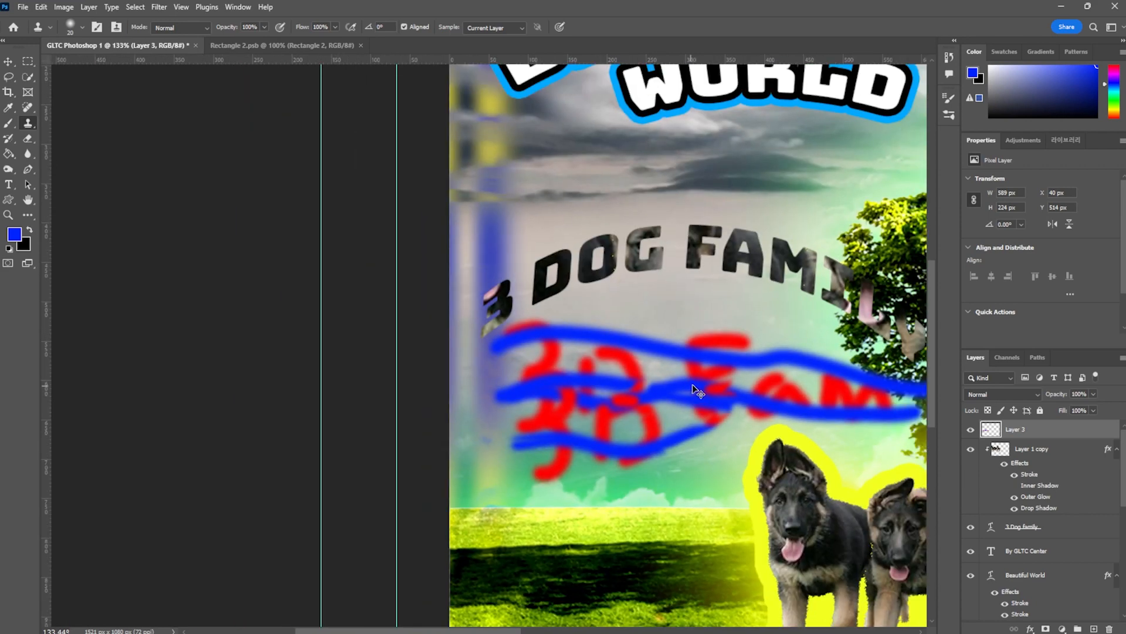
key("ctrl+z")
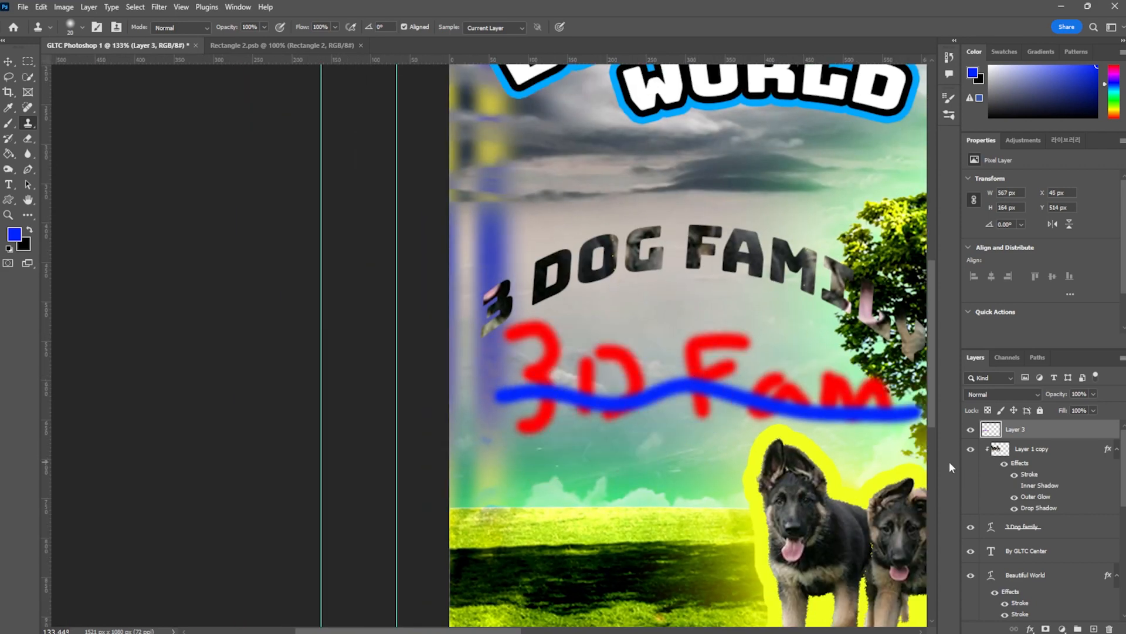
key("ctrl+shift+z")
scroll(964, 496, "down", 1)
scroll(830, 471, "down", 2)
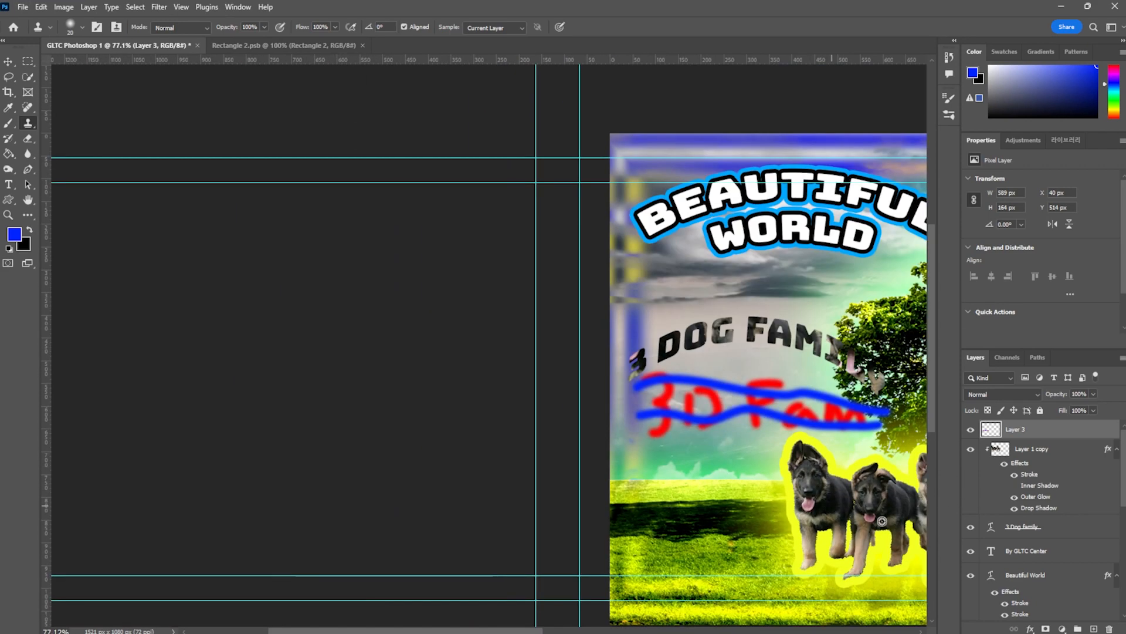
Select the tree photo layer, Layer 2, and clone grass over the clouds just above the horizon near the canvas's left edge.
scroll(1022, 529, "down", 5)
left_click(1042, 508)
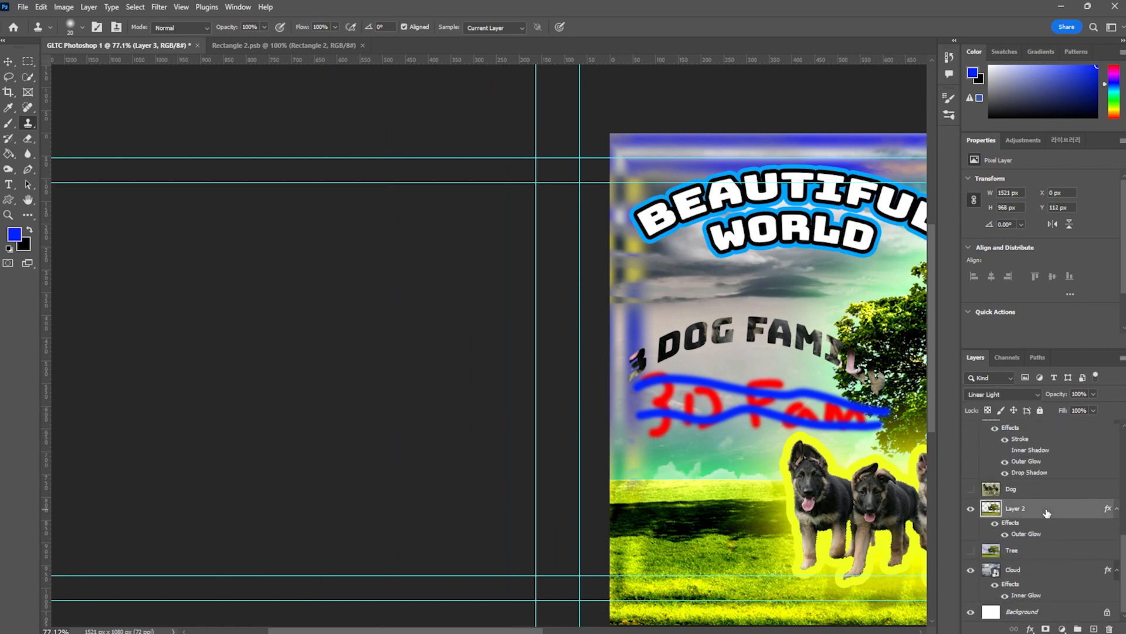
scroll(679, 490, "up", 6)
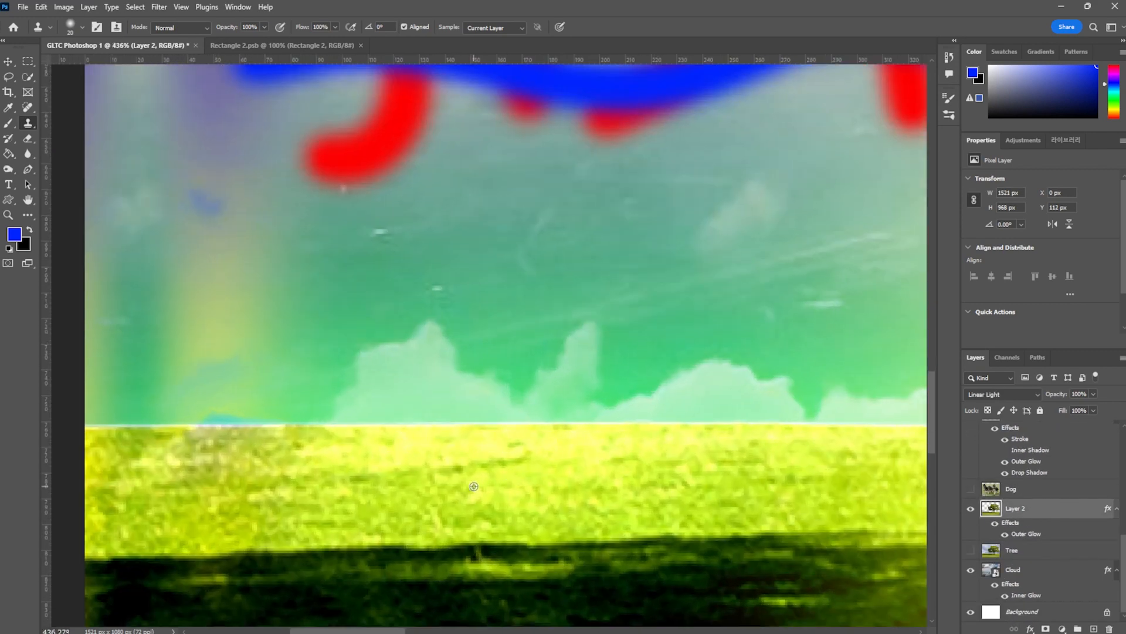
left_click(474, 485, "alt")
mouse_move(498, 433)
left_mouse_down()
mouse_move(458, 426)
mouse_move(502, 397)
mouse_move(490, 359)
mouse_move(447, 360)
left_mouse_up()
left_click(350, 499, "alt")
mouse_move(412, 430)
left_mouse_down()
mouse_move(316, 412)
mouse_move(370, 397)
mouse_move(336, 391)
mouse_move(402, 383)
left_mouse_up()
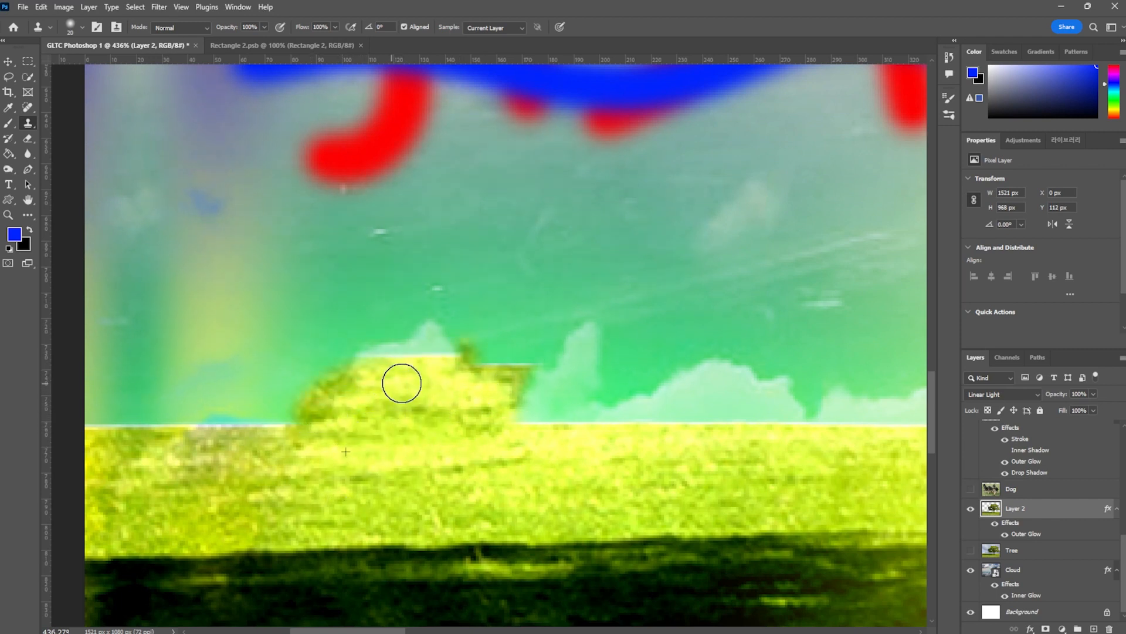
Extend the cloned grass mound to the right over the neighboring clouds and blend its base along the horizon.
left_click(427, 509, "alt")
mouse_move(556, 404)
left_mouse_down()
mouse_move(429, 408)
mouse_move(475, 362)
mouse_move(535, 357)
left_mouse_up()
left_click(583, 496, "alt")
mouse_move(631, 445)
left_mouse_down()
mouse_move(560, 430)
mouse_move(659, 359)
mouse_move(659, 378)
left_mouse_up()
left_click(745, 446, "alt")
mouse_move(691, 442)
left_mouse_down()
mouse_move(674, 419)
mouse_move(731, 452)
mouse_move(657, 498)
mouse_move(513, 501)
mouse_move(593, 416)
mouse_move(554, 376)
mouse_move(449, 379)
mouse_move(405, 437)
left_mouse_up()
Extend the cloned grass mound to the left and raise its upper edge, resampling from the nearby grass.
left_click(514, 501, "alt")
left_click(248, 476, "alt")
mouse_move(324, 447)
left_mouse_down()
mouse_move(201, 425)
mouse_move(298, 427)
left_mouse_up()
left_click(401, 432, "alt")
mouse_move(311, 377)
left_mouse_down()
mouse_move(219, 403)
mouse_move(293, 393)
mouse_move(247, 384)
mouse_move(277, 368)
mouse_move(241, 359)
left_mouse_up()
left_click(377, 422, "alt")
mouse_move(390, 361)
left_mouse_down()
mouse_move(441, 332)
mouse_move(332, 352)
mouse_move(425, 316)
mouse_move(365, 338)
mouse_move(471, 346)
left_mouse_up()
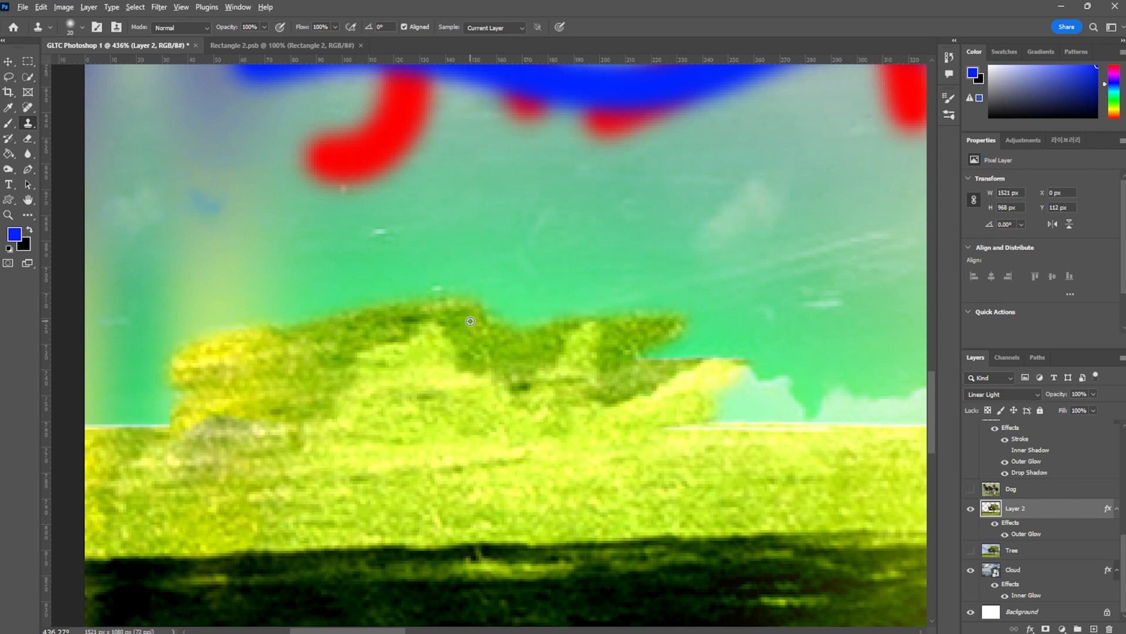
scroll(622, 435, "down", 3)
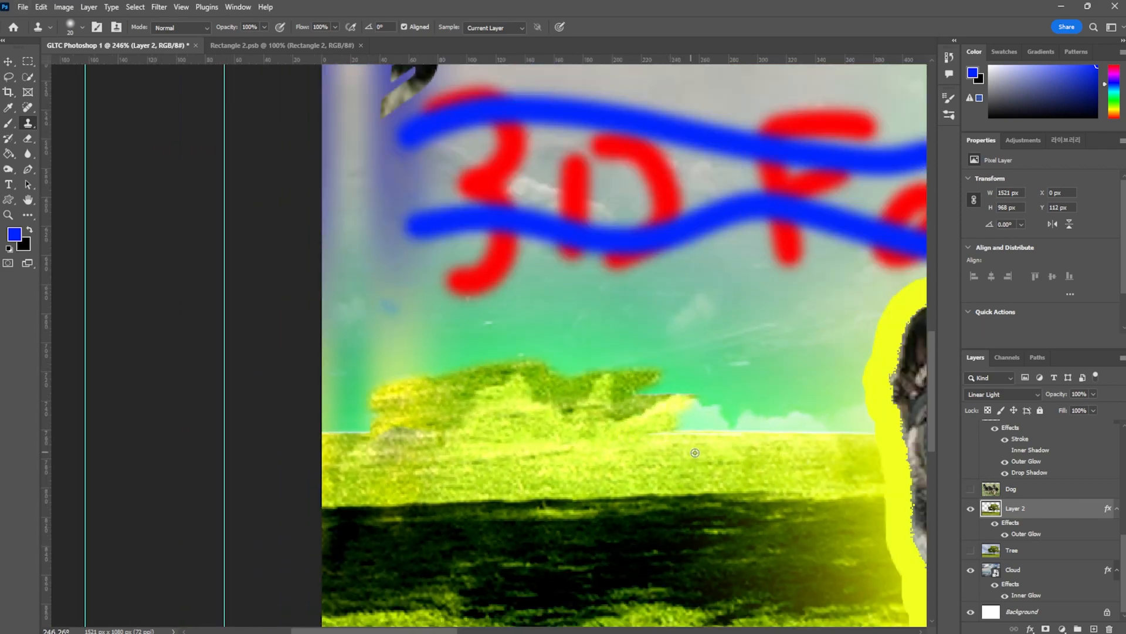
scroll(697, 451, "down", 3)
scroll(727, 473, "down", 3)
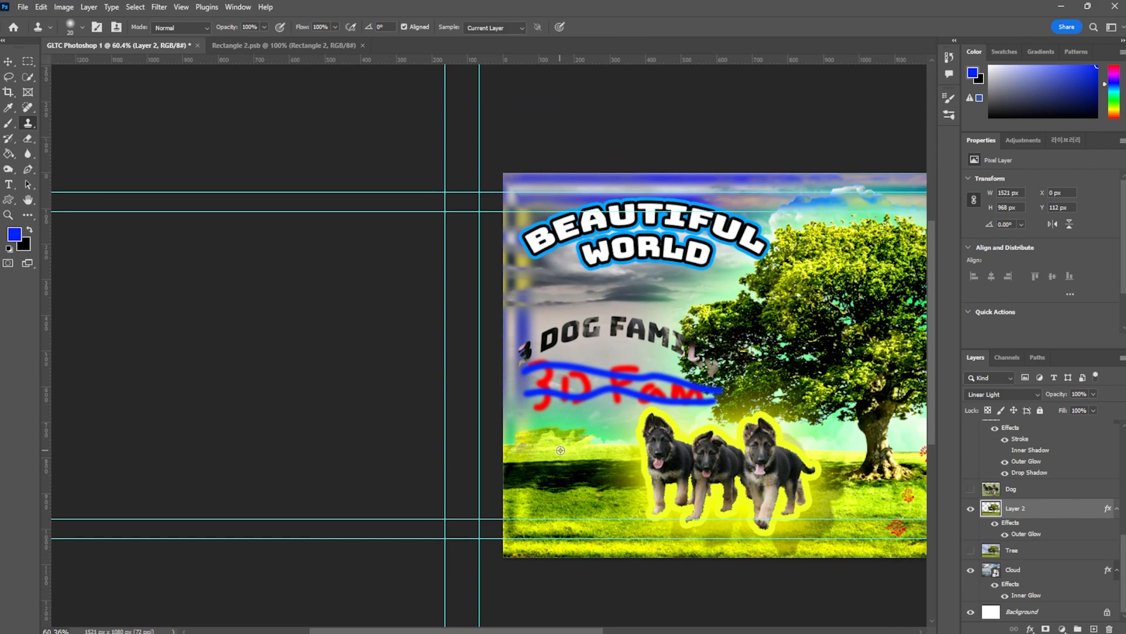
Try small Clone Stamp strokes over the dark shadow strip in the grass left of the dogs.
scroll(727, 473, "up", 2)
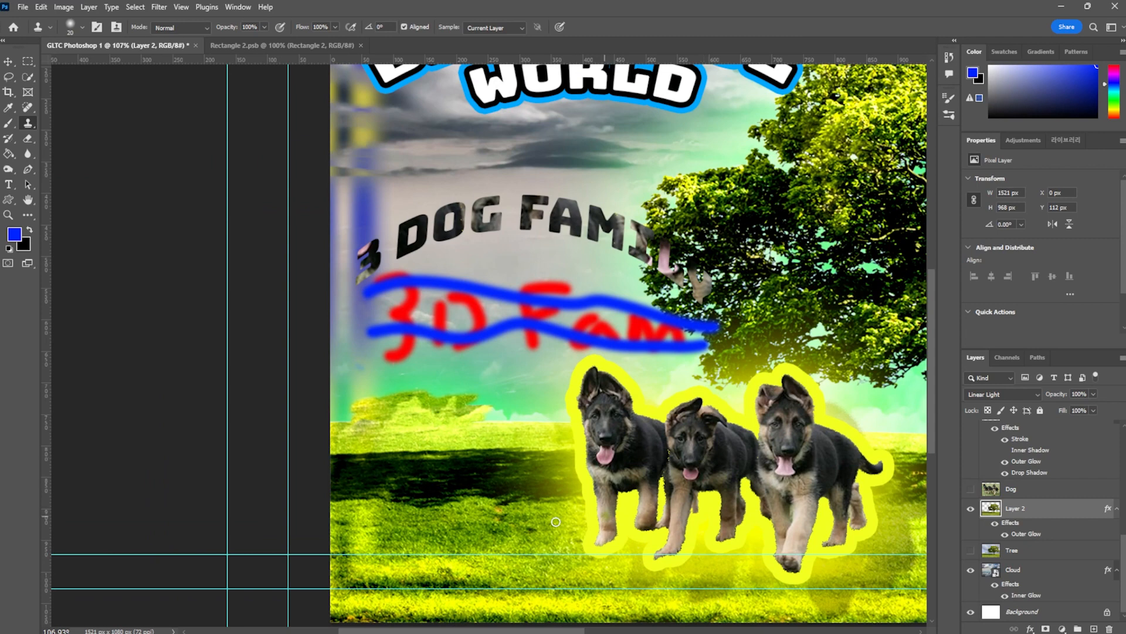
scroll(382, 473, "up", 2)
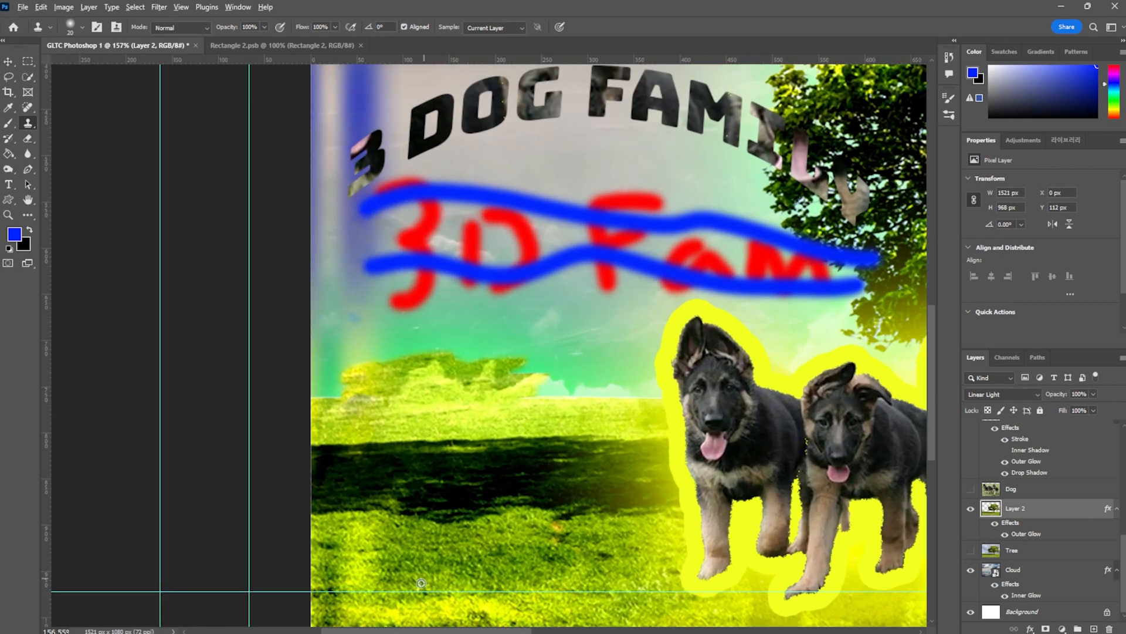
mouse_move(437, 500)
left_mouse_down()
mouse_move(447, 397)
mouse_move(427, 464)
left_mouse_up()
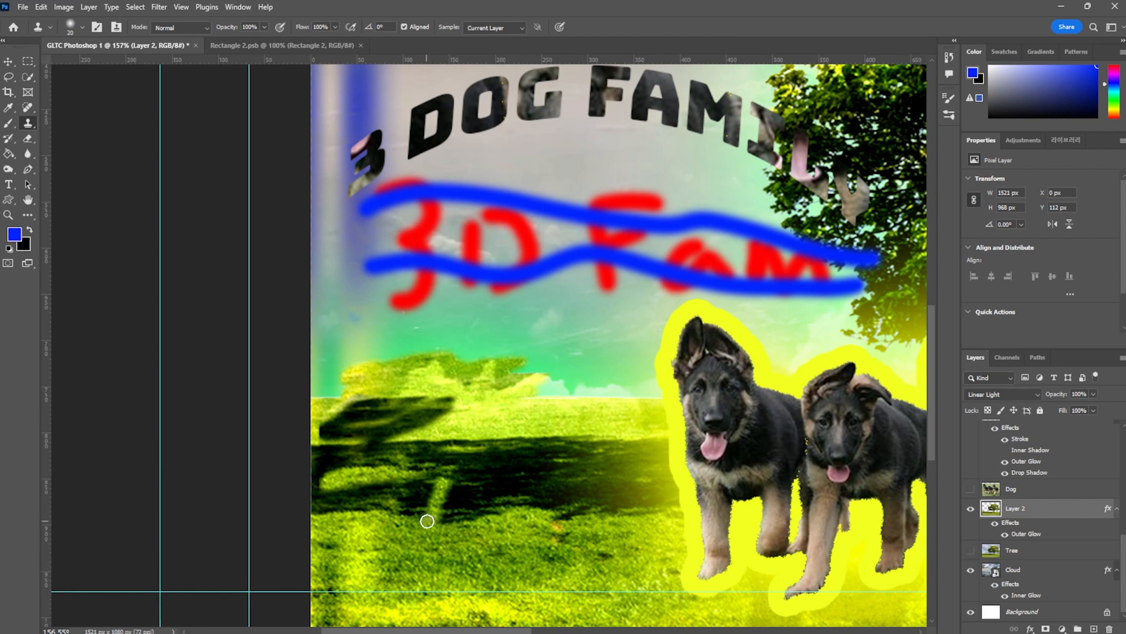
left_click(479, 538, "alt")
mouse_move(482, 509)
left_mouse_down()
mouse_move(455, 520)
mouse_move(474, 509)
left_mouse_up()
Set the Clone Stamp brush size to 150 and cover the dark shadow strip left of the dogs with cloned grass.
key("bracketright")
key("bracketright")
key("bracketright")
key("bracketright")
key("bracketright")
key("bracketright")
key("bracketright")
key("bracketright")
key("bracketright")
key("bracketright")
key("bracketright")
key("bracketright")
key("bracketright")
key("bracketright")
key("bracketright")
key("bracketright")
key("bracketright")
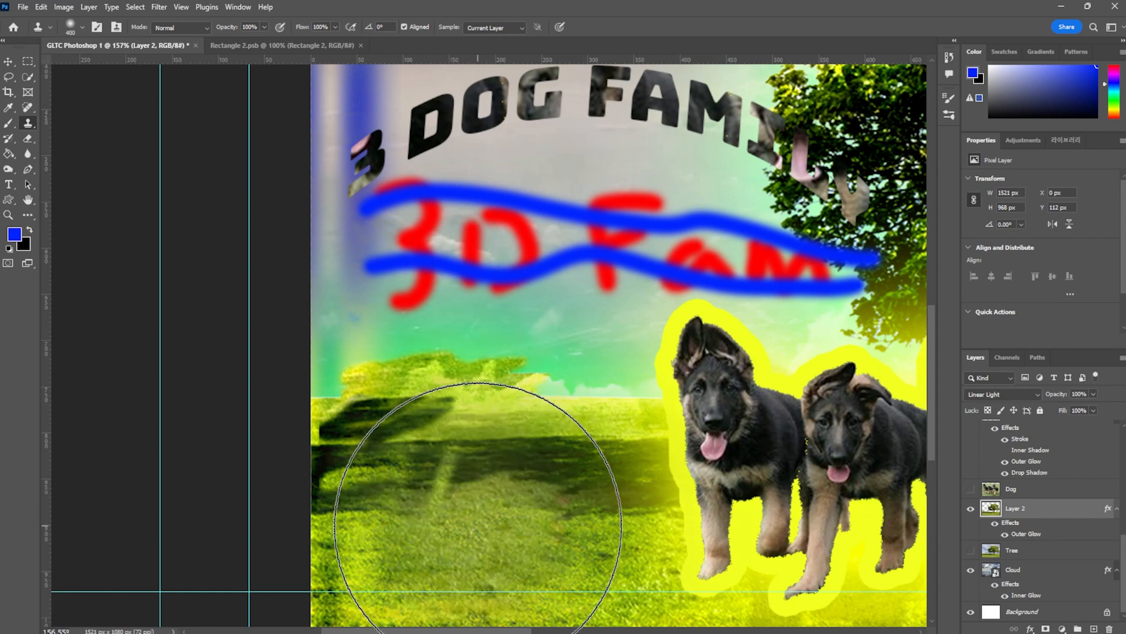
key("bracketleft")
key("bracketleft")
key("bracketleft")
key("bracketleft")
key("bracketleft")
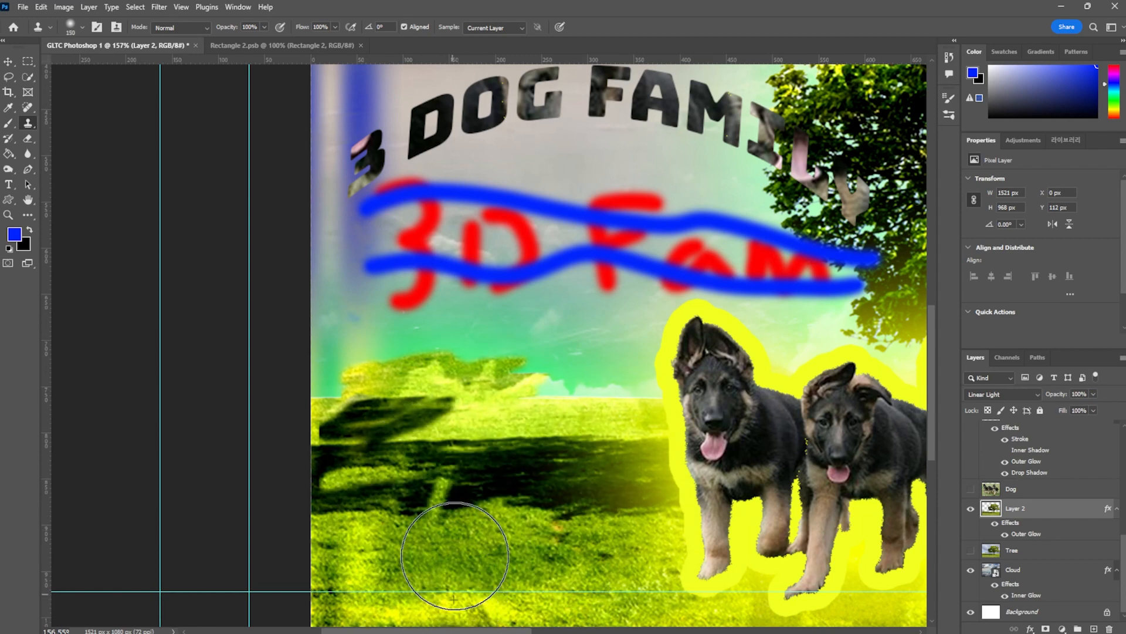
key("z")
key("s")
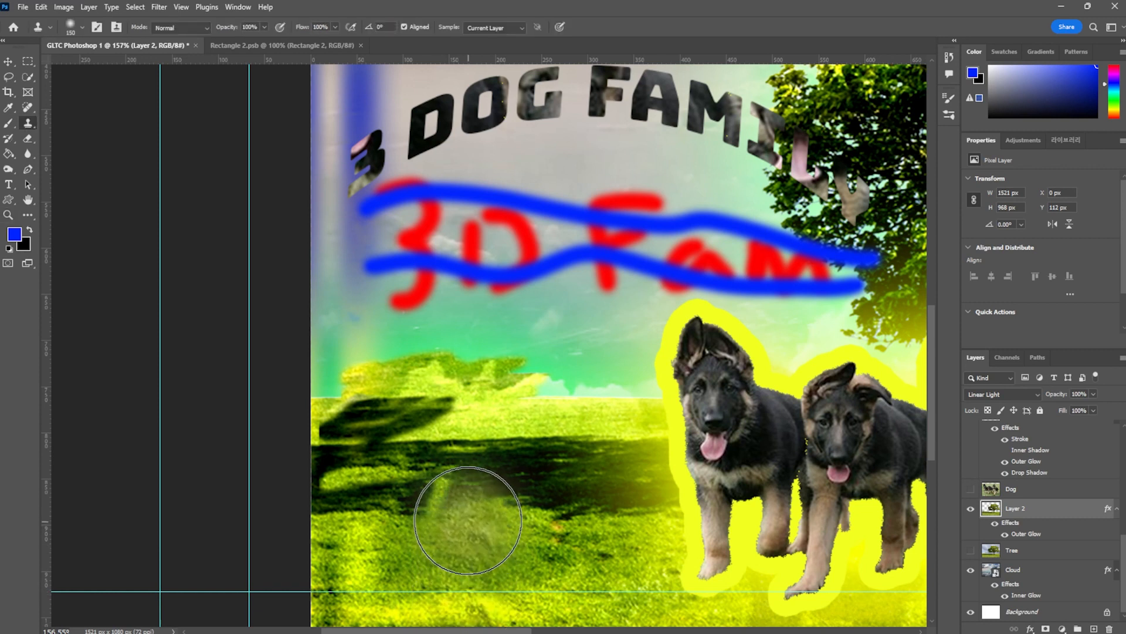
mouse_move(407, 492)
left_mouse_down()
mouse_move(407, 545)
mouse_move(376, 517)
mouse_move(358, 475)
mouse_move(332, 483)
mouse_move(389, 481)
mouse_move(343, 462)
mouse_move(335, 503)
mouse_move(322, 479)
mouse_move(380, 462)
mouse_move(417, 436)
mouse_move(520, 467)
mouse_move(554, 495)
mouse_move(600, 480)
mouse_move(593, 467)
mouse_move(629, 461)
mouse_move(679, 509)
left_mouse_up()
scroll(552, 545, "down", 4)
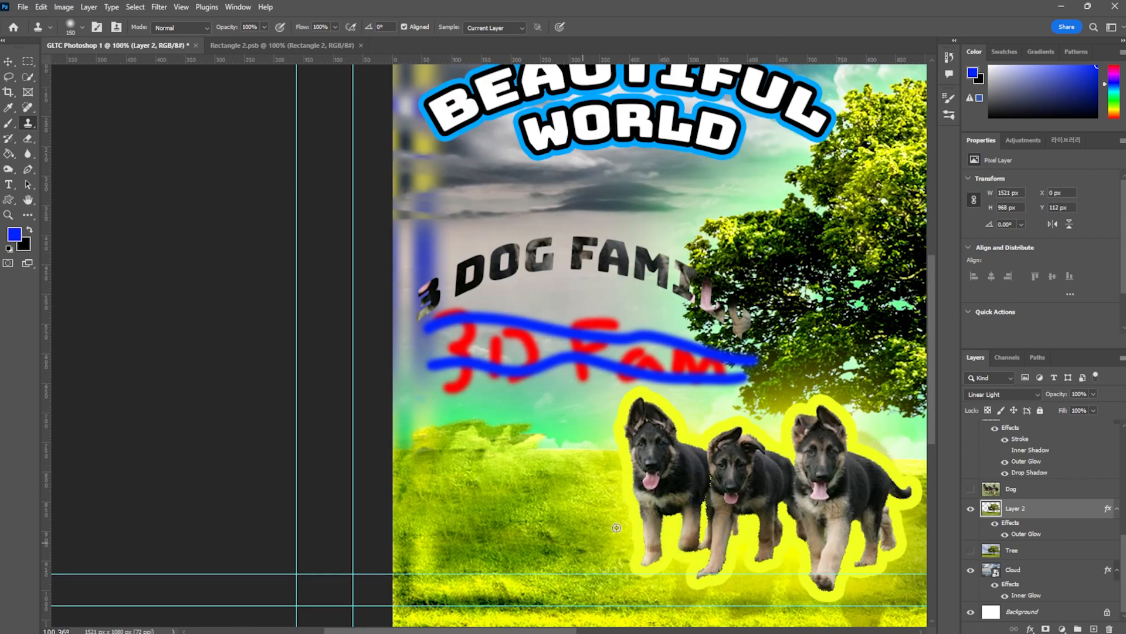
Clone grass over the ground behind and to the right of the dogs on Layer 2.
scroll(597, 538, "down", 2)
scroll(761, 510, "right", 6)
scroll(760, 511, "right", 4)
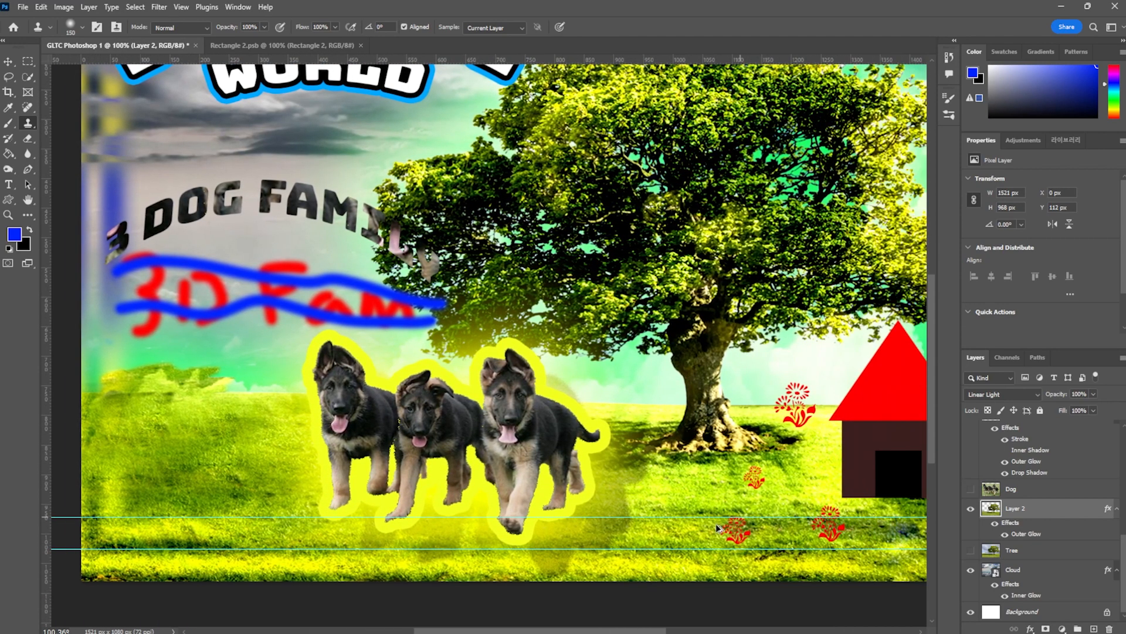
scroll(596, 471, "up", 3)
mouse_move(581, 574)
left_mouse_down()
mouse_move(540, 528)
mouse_move(591, 490)
mouse_move(544, 437)
mouse_move(523, 358)
mouse_move(541, 397)
mouse_move(540, 357)
left_mouse_up()
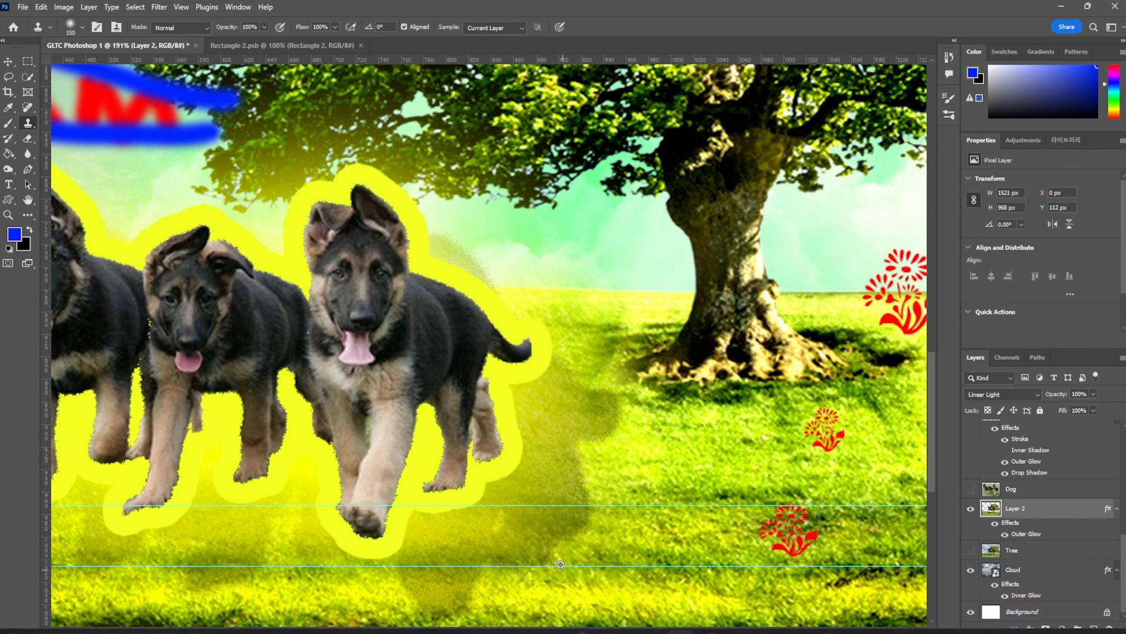
scroll(274, 446, "down", 5)
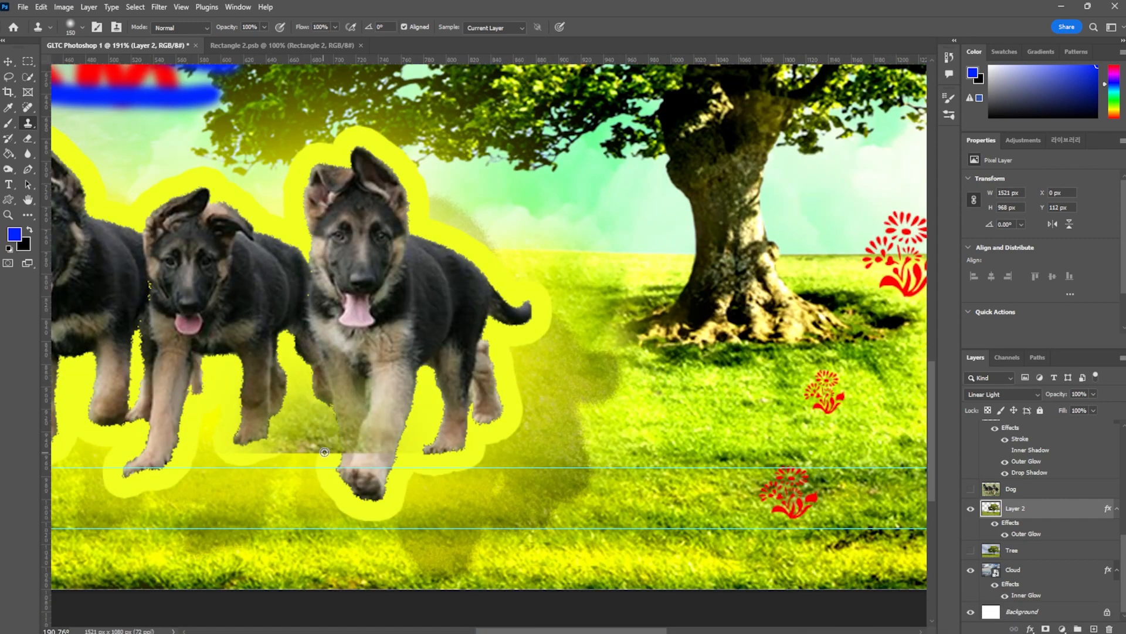
scroll(190, 421, "down", 4)
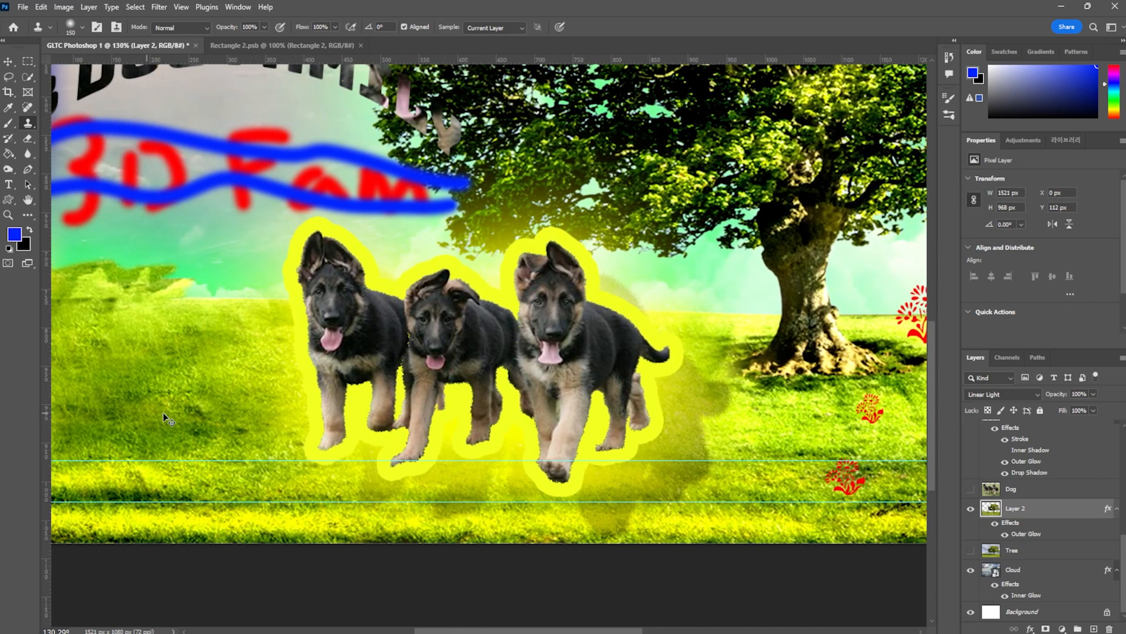
Hide the original dogs layer, Layer 1, to expose the grass behind it.
scroll(1103, 516, "up", 10)
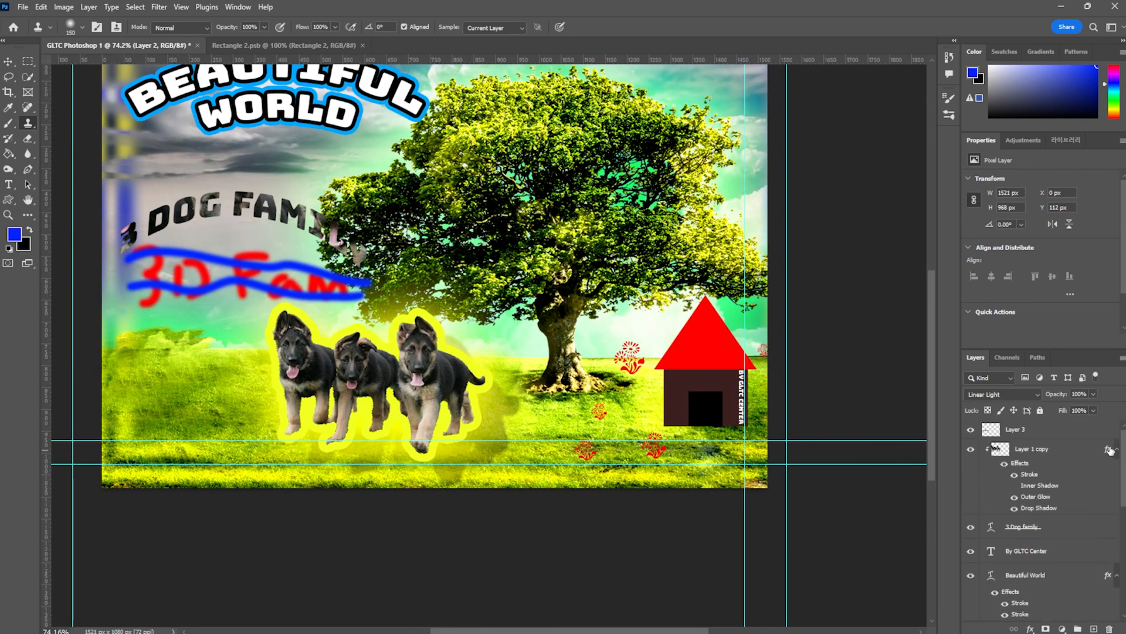
left_click(975, 448)
scroll(994, 495, "down", 10)
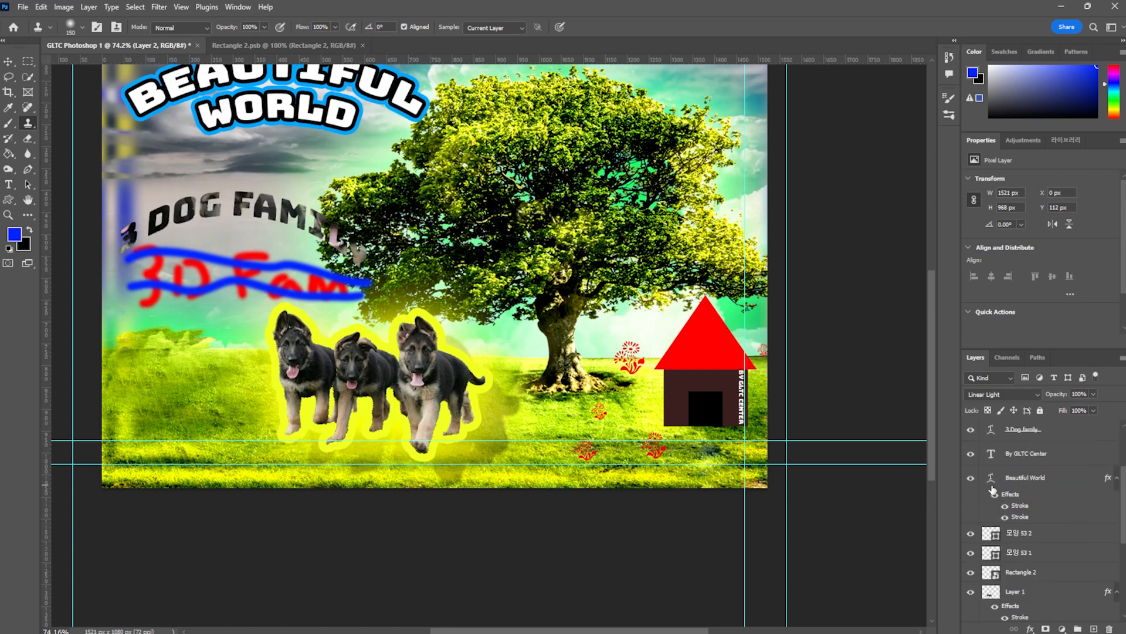
left_click(972, 479)
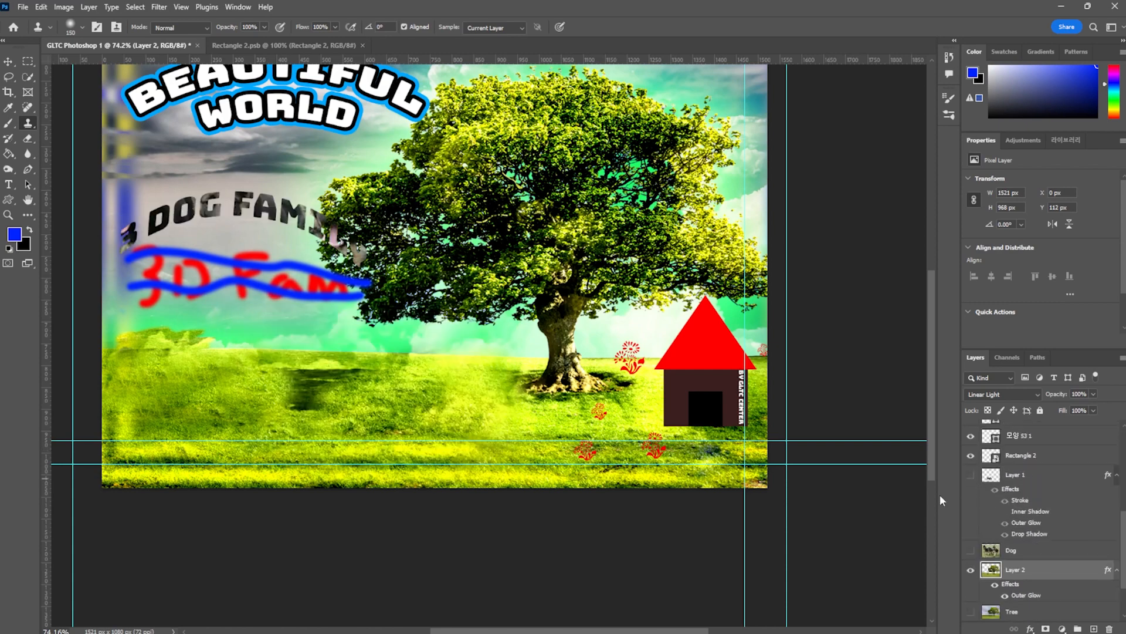
Clone grass over the dark shadow patch left where the dogs stood.
scroll(256, 434, "up", 3)
left_click(354, 467, "alt")
mouse_move(380, 406)
left_mouse_down()
mouse_move(423, 370)
mouse_move(329, 367)
mouse_move(515, 375)
mouse_move(381, 401)
left_mouse_up()
scroll(381, 401, "down", 4)
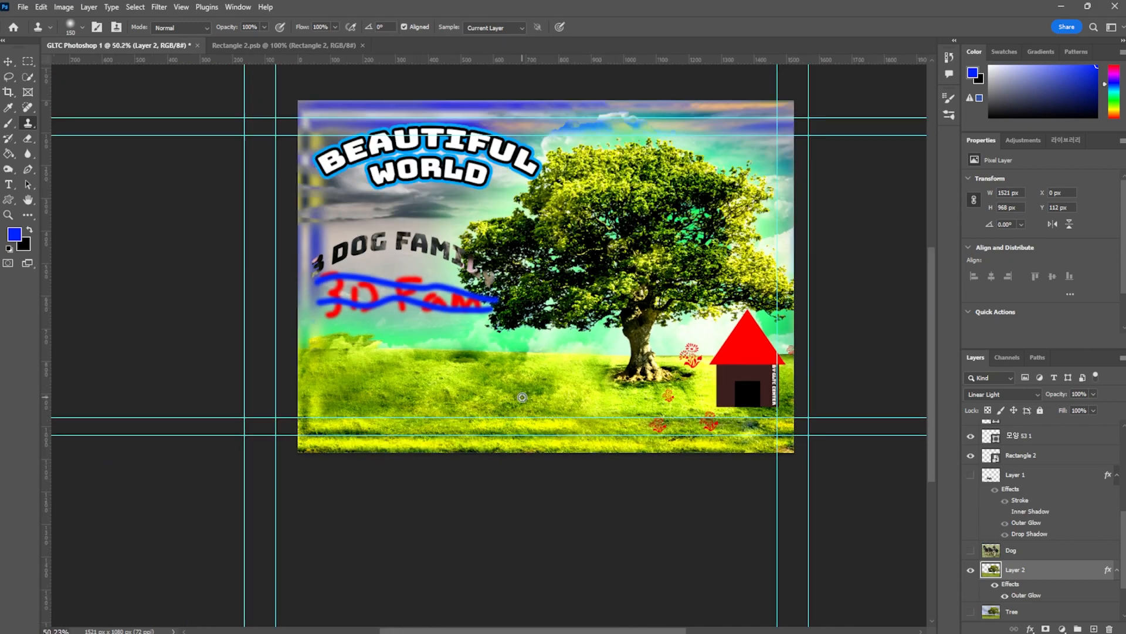
scroll(453, 410, "up", 3)
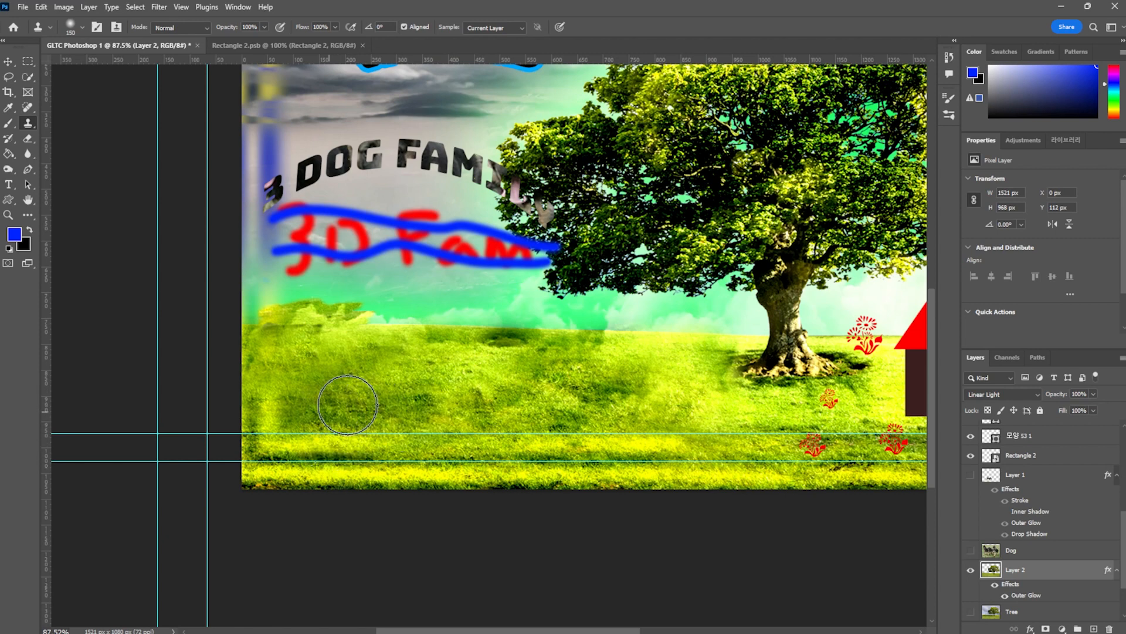
Clone more grass across the middle of the field and along the horizon left of the tree to even out the ground.
left_click(425, 468, "alt")
left_click_drag(461, 404, 570, 412)
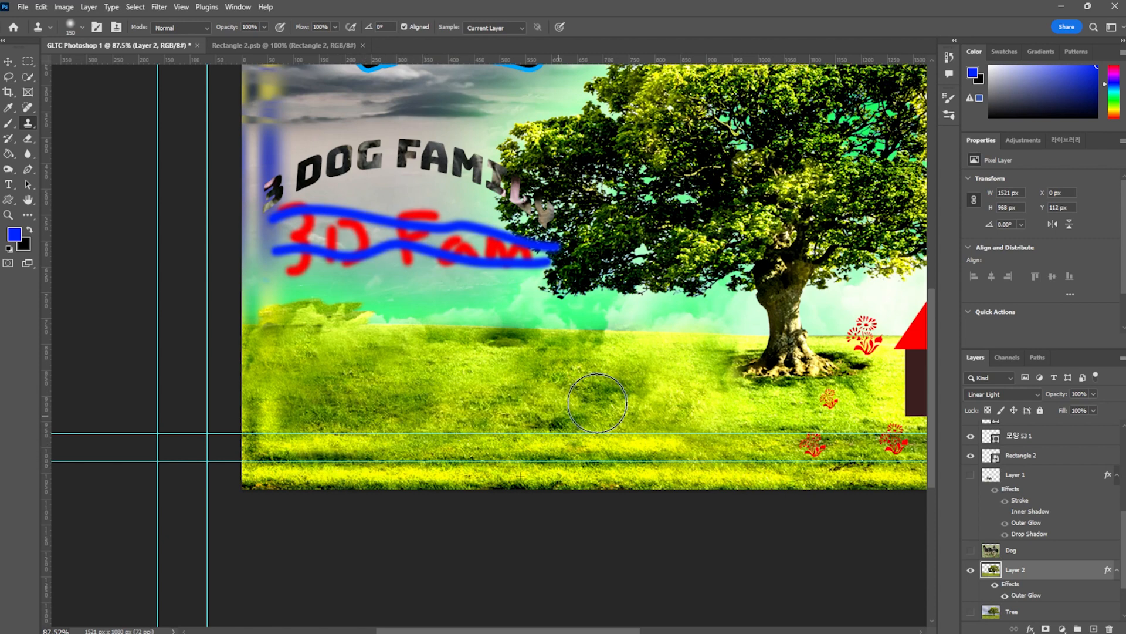
left_click(454, 455, "alt")
mouse_move(474, 384)
left_mouse_down()
mouse_move(504, 403)
mouse_move(506, 392)
mouse_move(493, 400)
mouse_move(564, 388)
mouse_move(560, 378)
mouse_move(597, 401)
left_mouse_up()
left_click(461, 392, "alt")
scroll(597, 401, "down", 5)
left_click(414, 401, "alt")
mouse_move(417, 375)
left_mouse_down()
mouse_move(384, 352)
mouse_move(397, 325)
mouse_move(522, 372)
mouse_move(506, 355)
mouse_move(633, 368)
left_mouse_up()
left_click(446, 394, "alt")
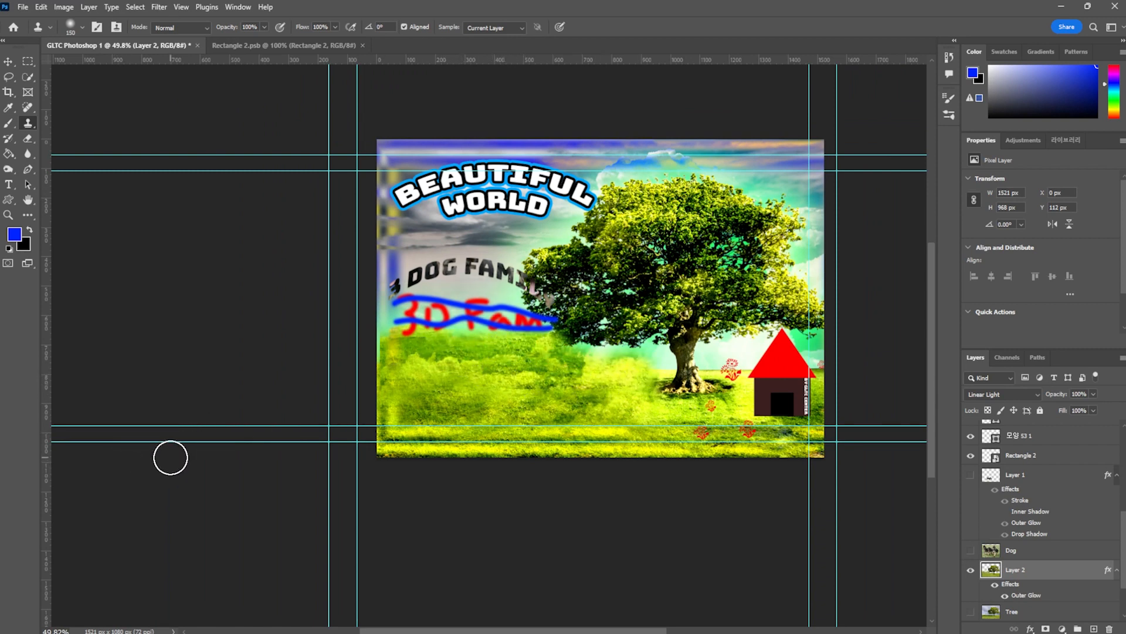